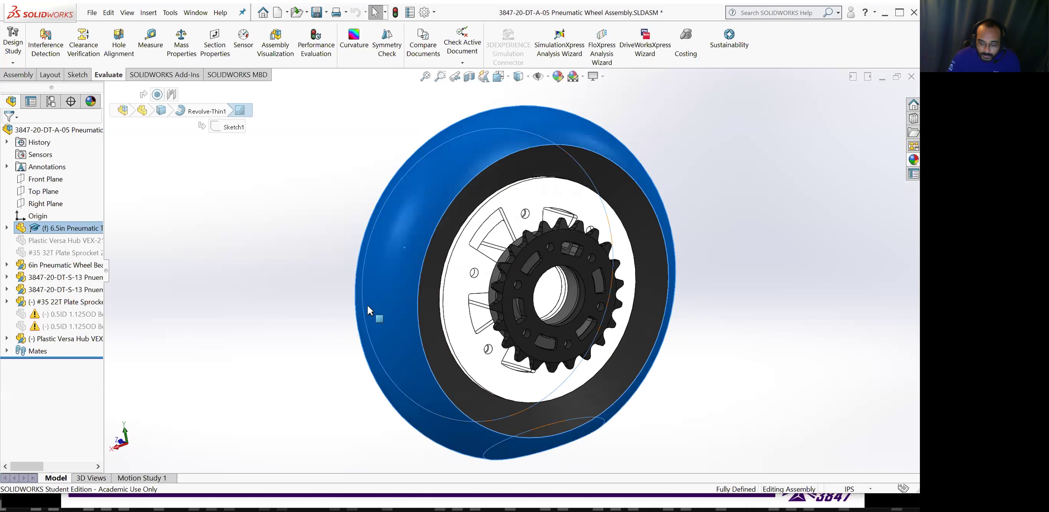
Examine the tire, the #35 22T plate sprocket and the plastic Versa hub in the pneumatic wheel assembly
middle_drag(406, 353, 439, 330)
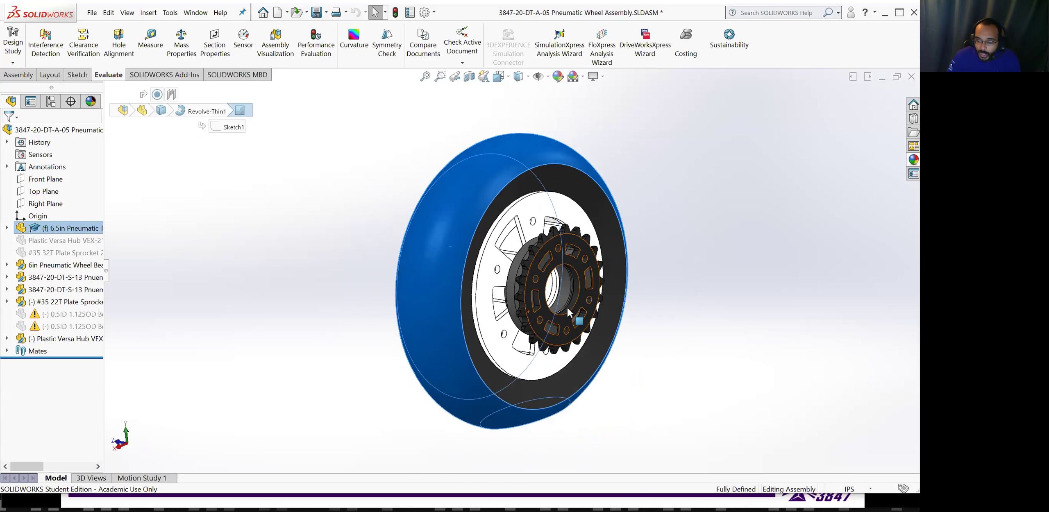
scroll(495, 324, down, 4)
click(782, 380)
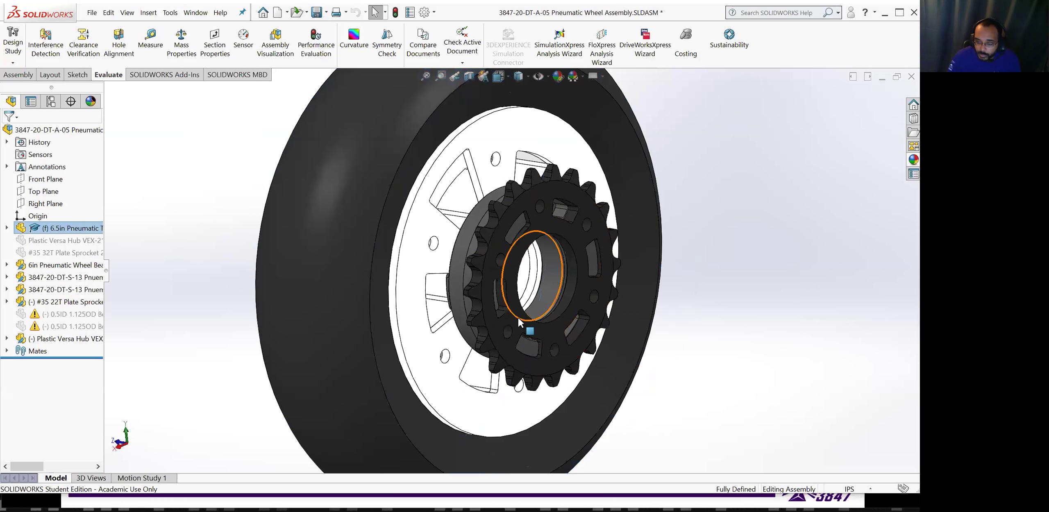
click(518, 316)
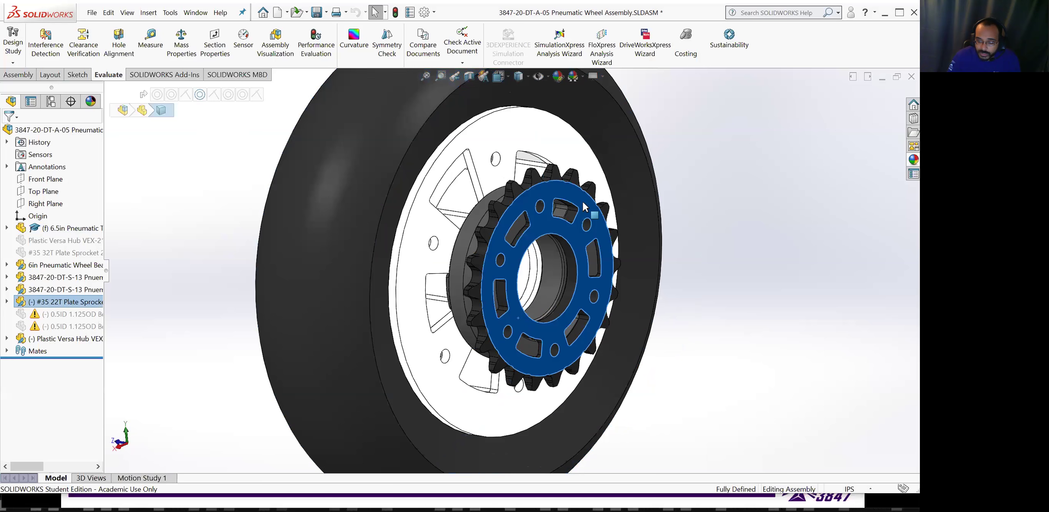
click(698, 355)
middle_drag(698, 355, 482, 269)
click(457, 300)
scroll(486, 288, up, 2)
scroll(486, 289, down, 8)
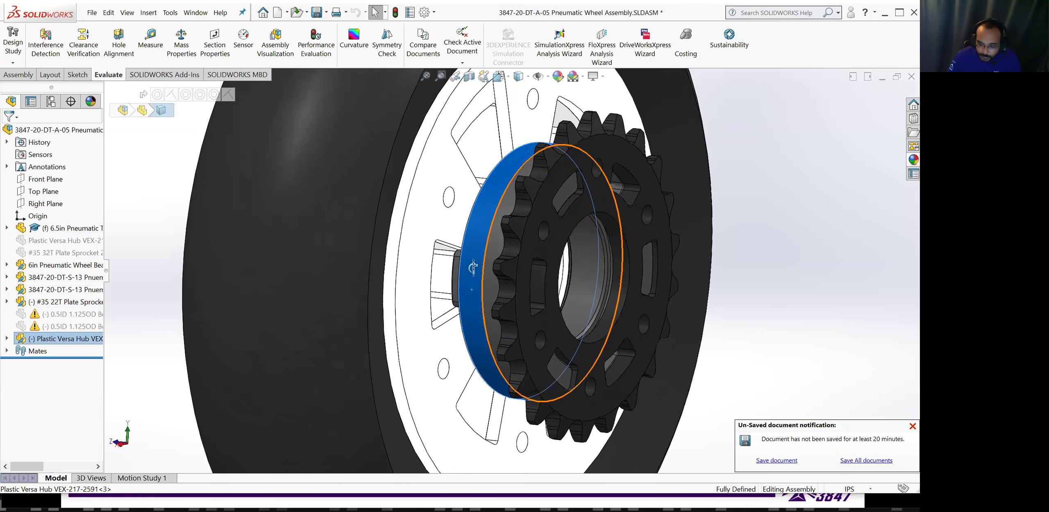
middle_drag(473, 267, 768, 278)
click(792, 244)
scroll(509, 328, down, 4)
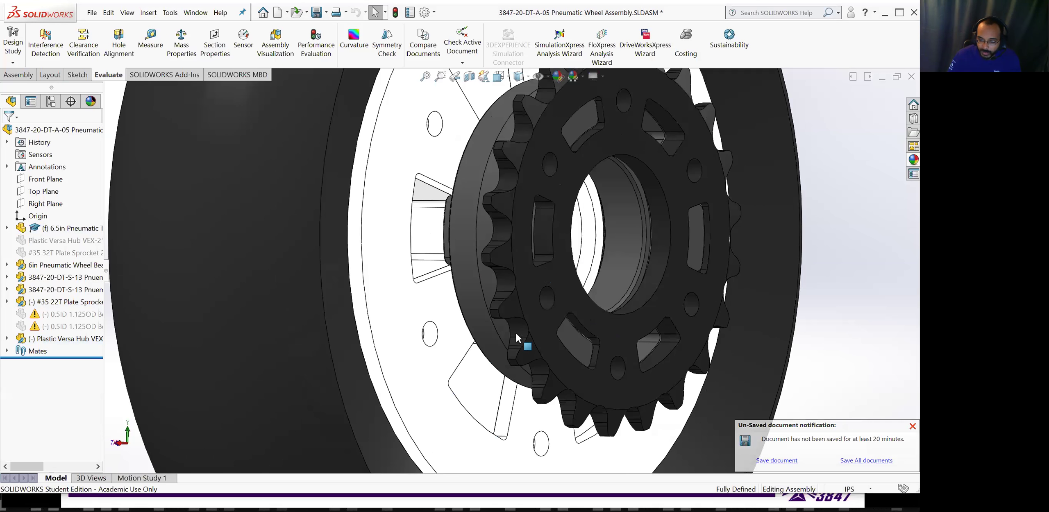
scroll(517, 337, up, 6)
scroll(439, 363, down, 3)
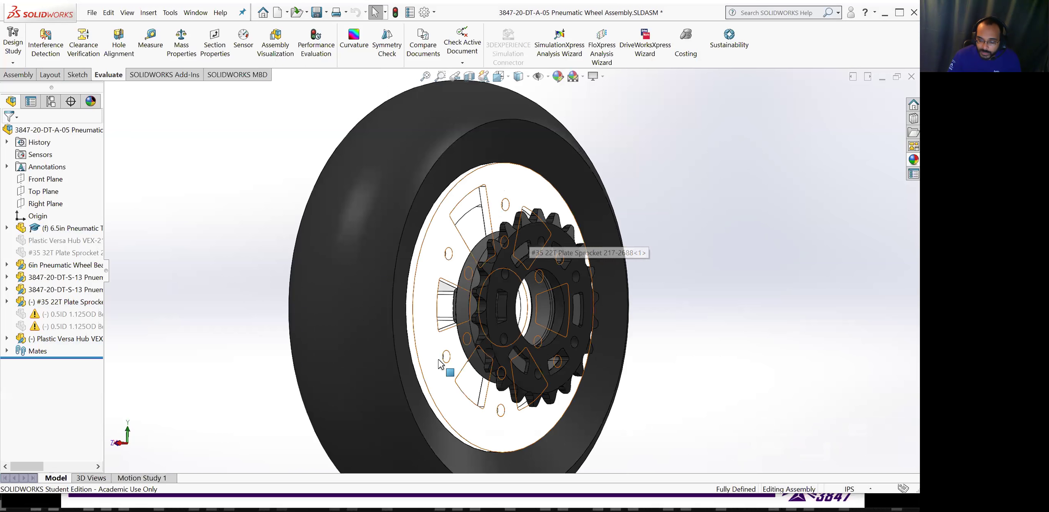
Isolate the 6in Pneumatic Wheel Bearing Bore component and view its pocketed face
click(439, 363)
middle_drag(429, 354, 413, 304)
click(408, 295)
key(Escape)
scroll(409, 328, up, 3)
scroll(348, 333, down, 5)
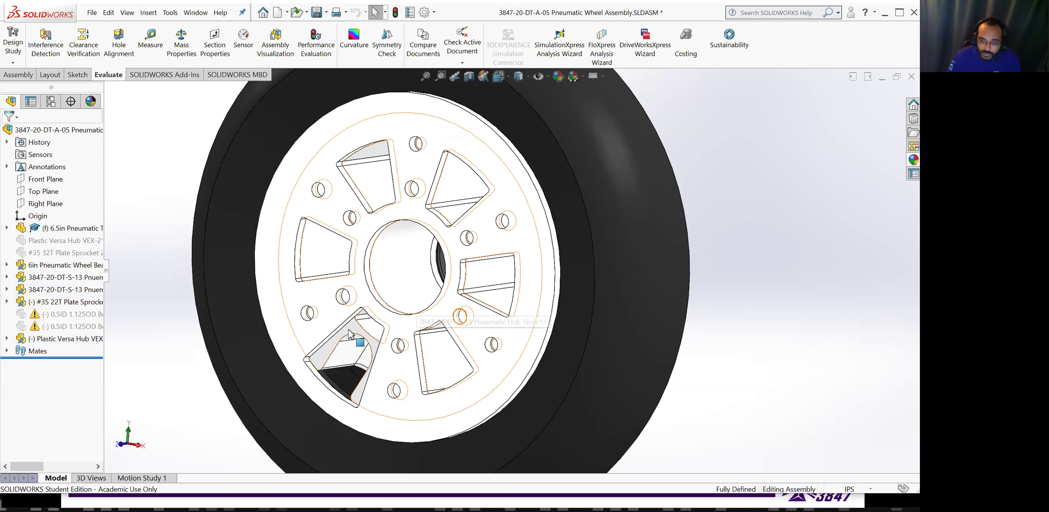
click(349, 334)
right_click(349, 334)
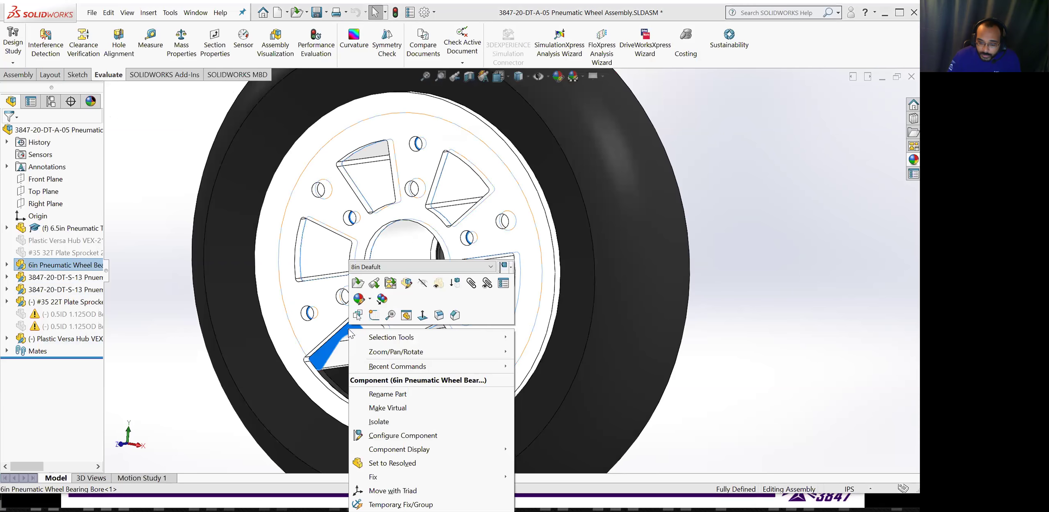
click(379, 421)
mouse_move(467, 236)
middle_down()
mouse_move(690, 184)
mouse_move(553, 197)
mouse_move(471, 227)
mouse_move(471, 241)
middle_up()
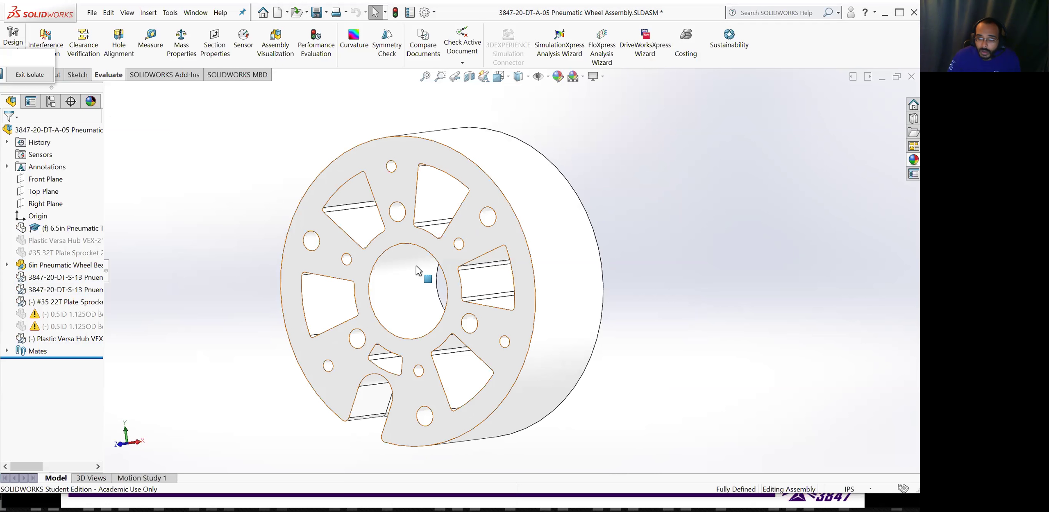
Switch to Onshape in the browser and close the timed-out D2.4 document, leaving the documents page open
key(alt+Tab)
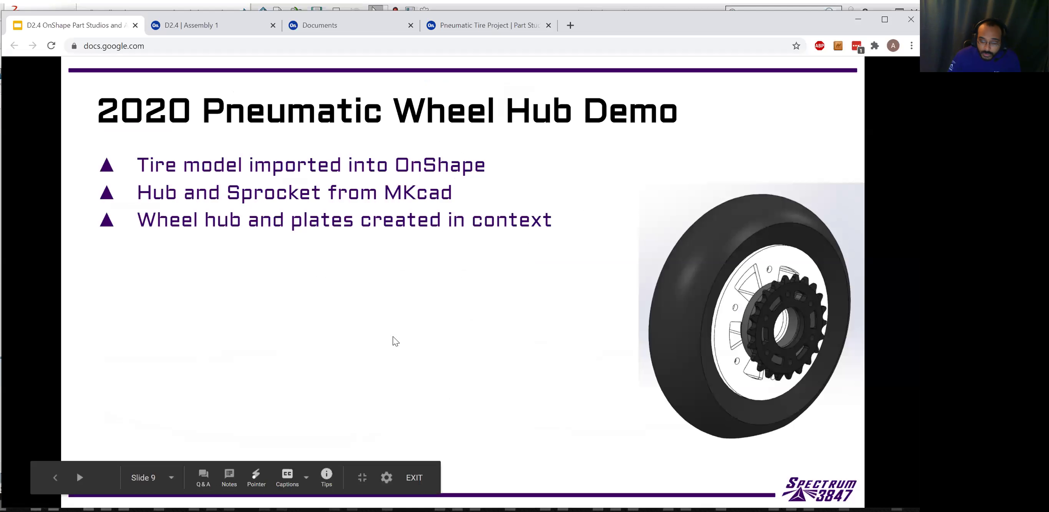
click(239, 31)
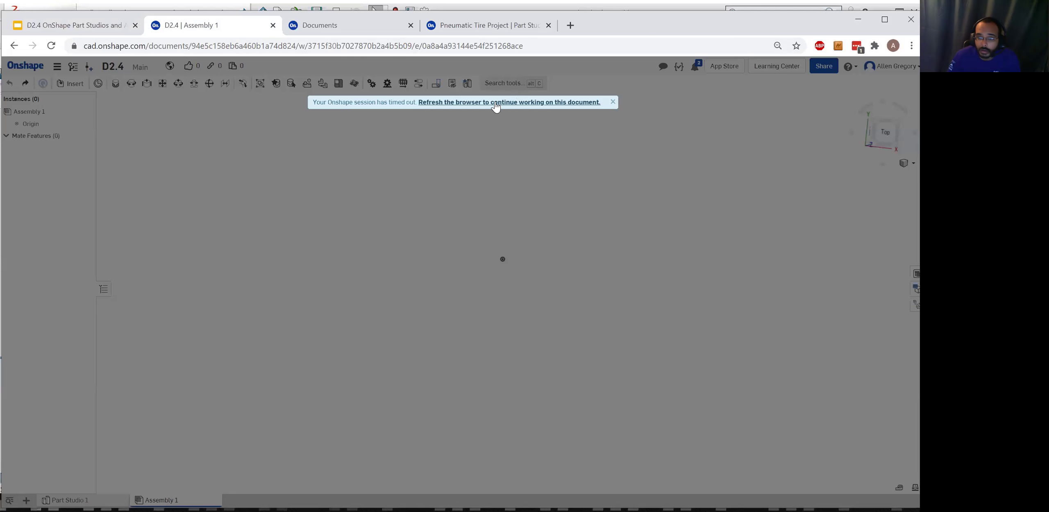
click(309, 26)
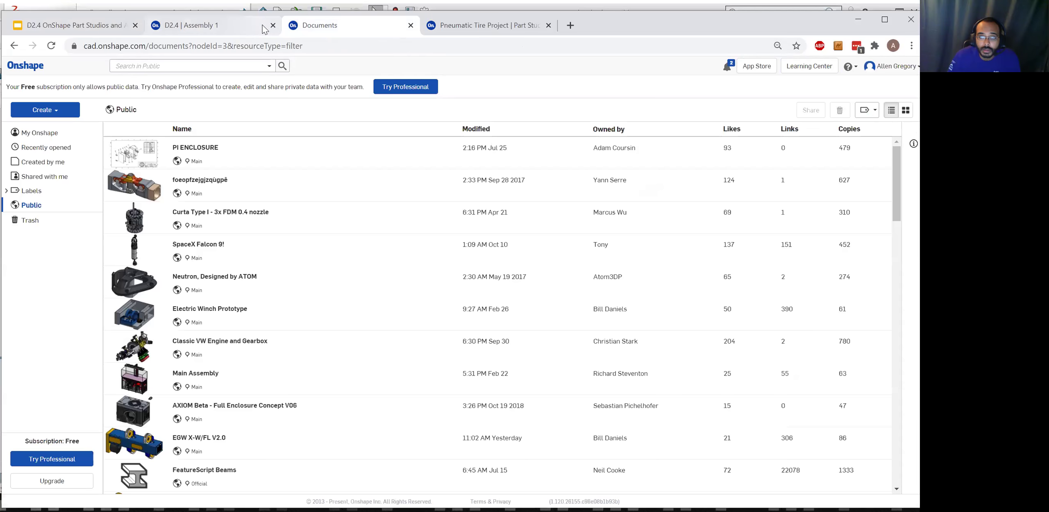
click(273, 27)
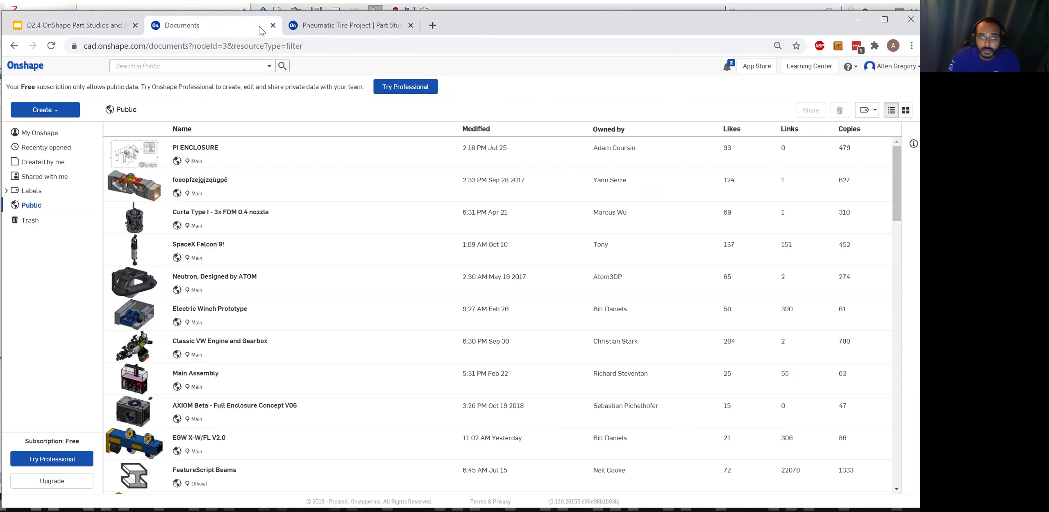
Create a new public document named "D2.4 Example" in My Onshape
click(46, 135)
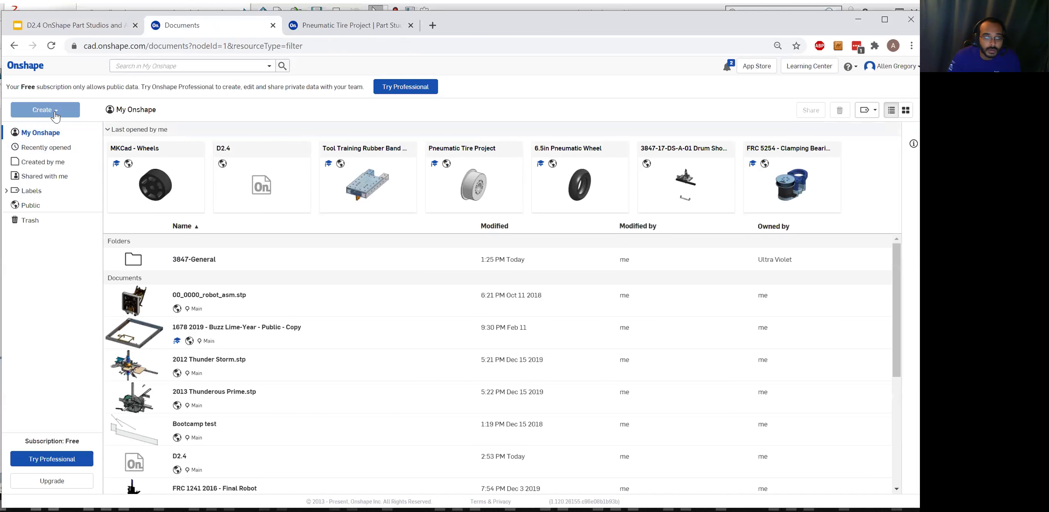
click(54, 114)
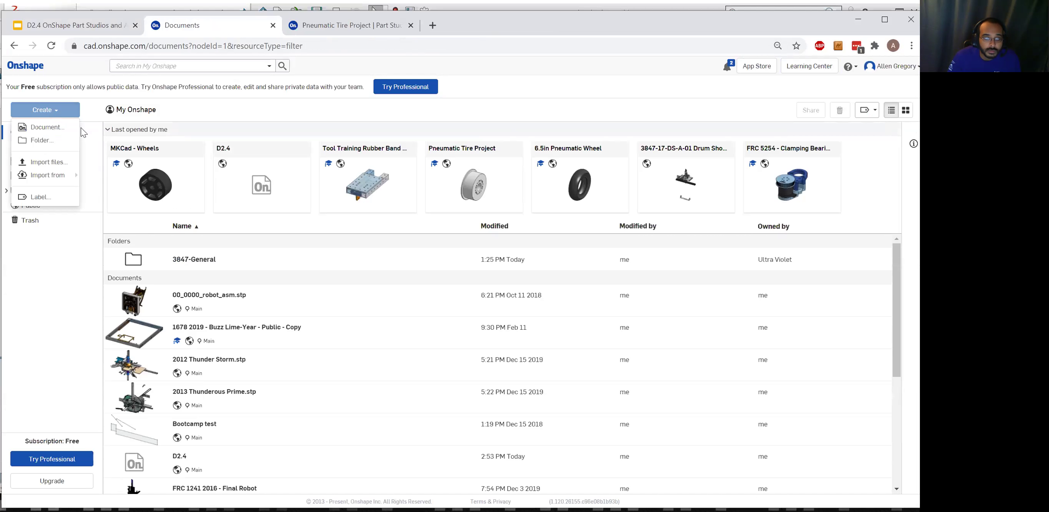
click(48, 127)
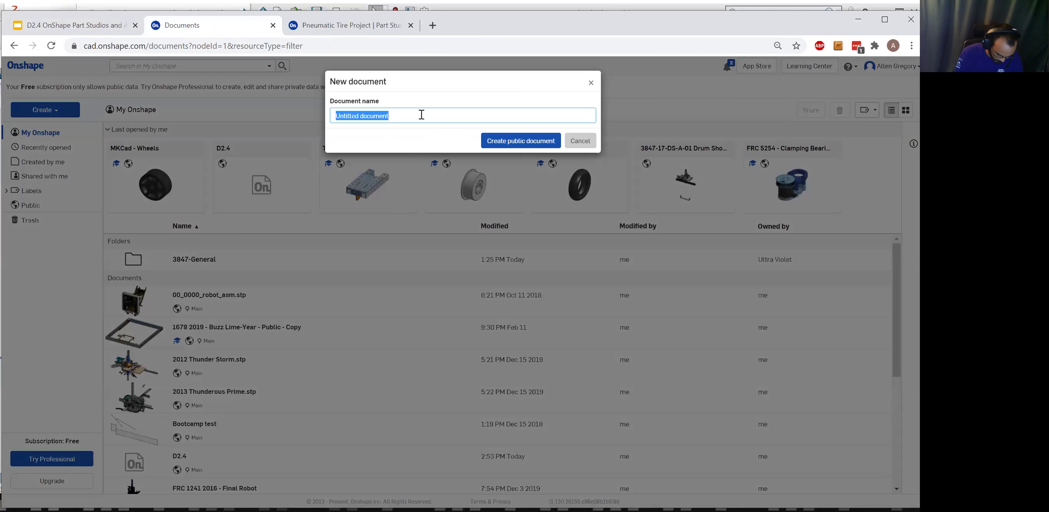
text(D2.4 Example)
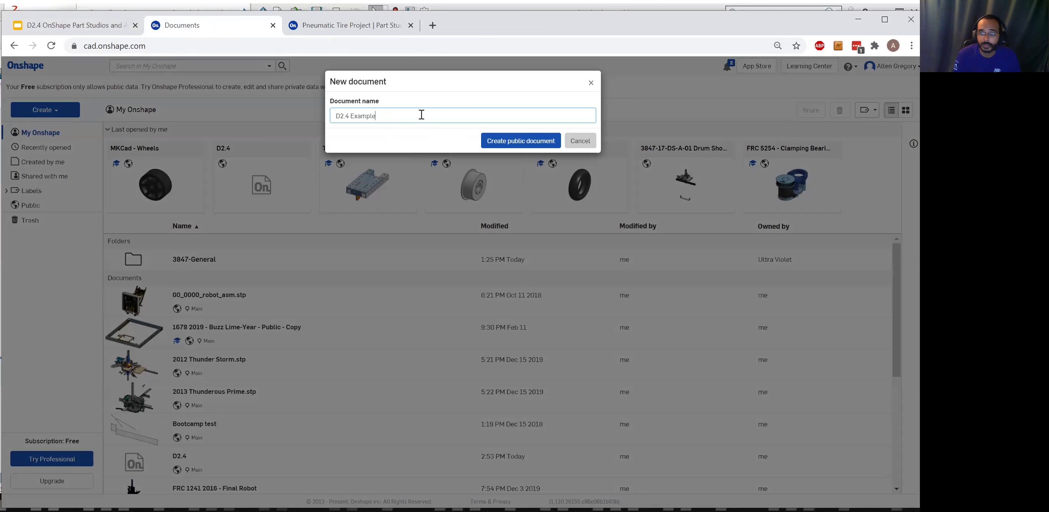
key(Return)
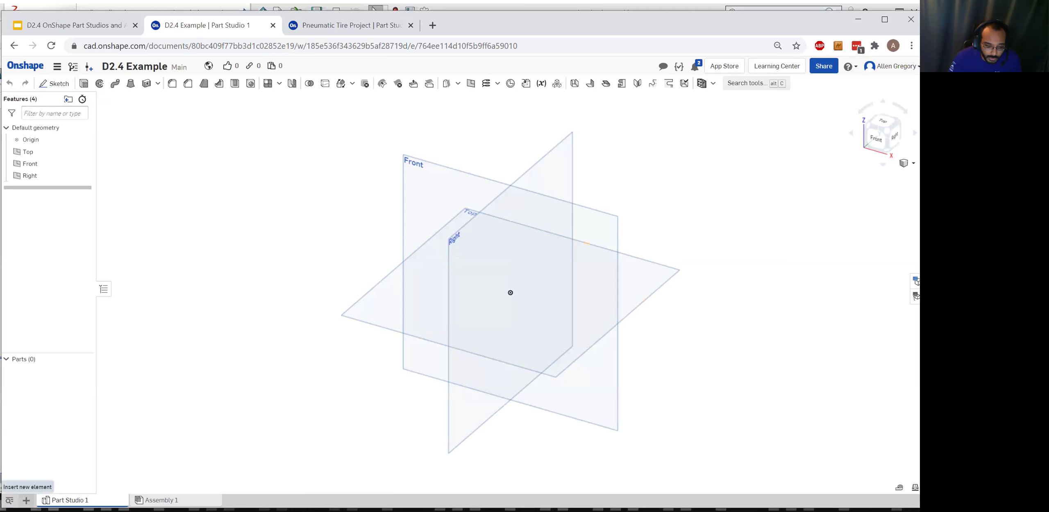
click(25, 500)
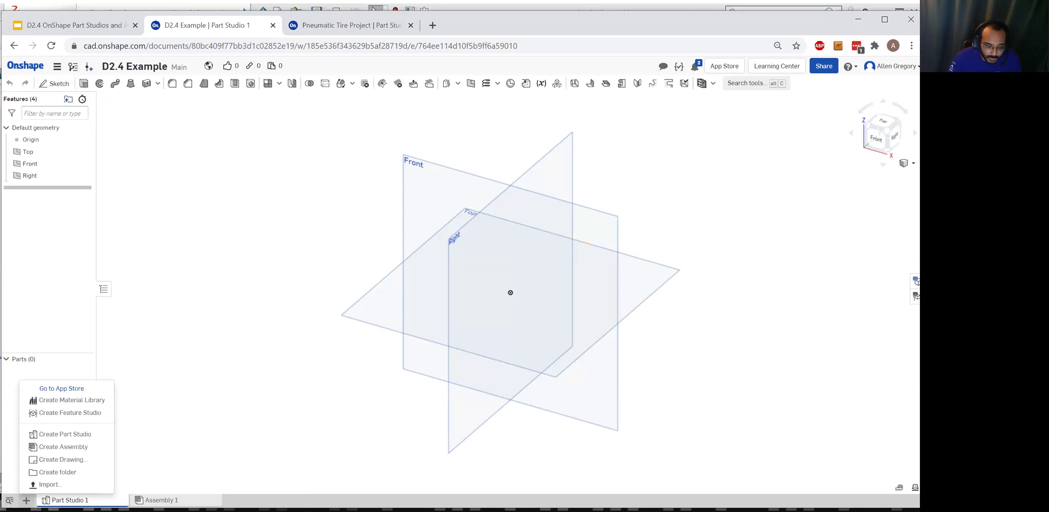
click(68, 378)
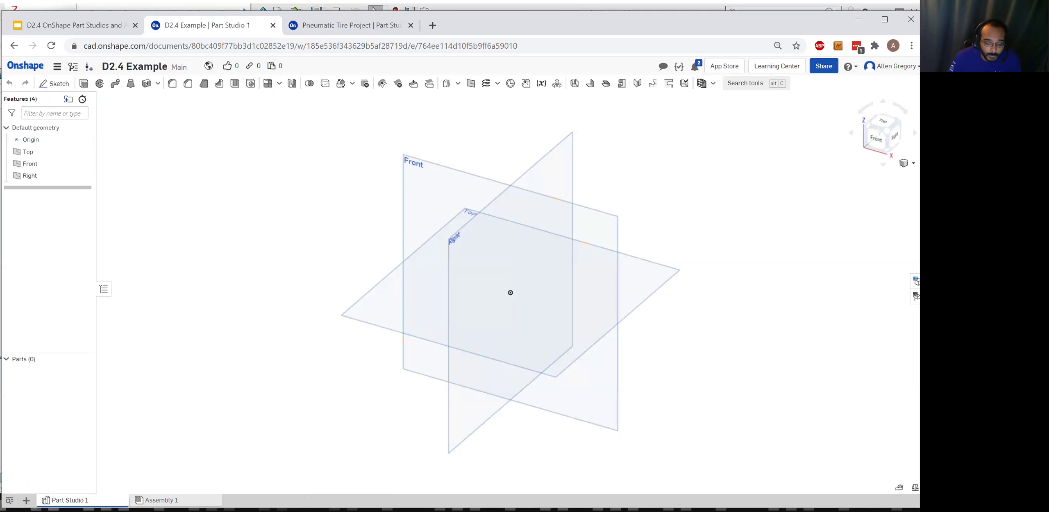
click(164, 499)
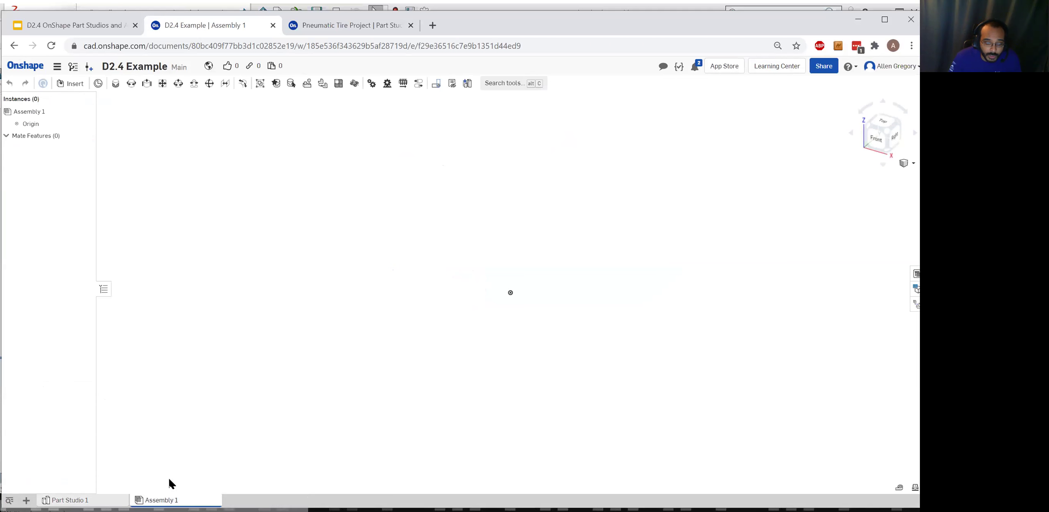
click(72, 88)
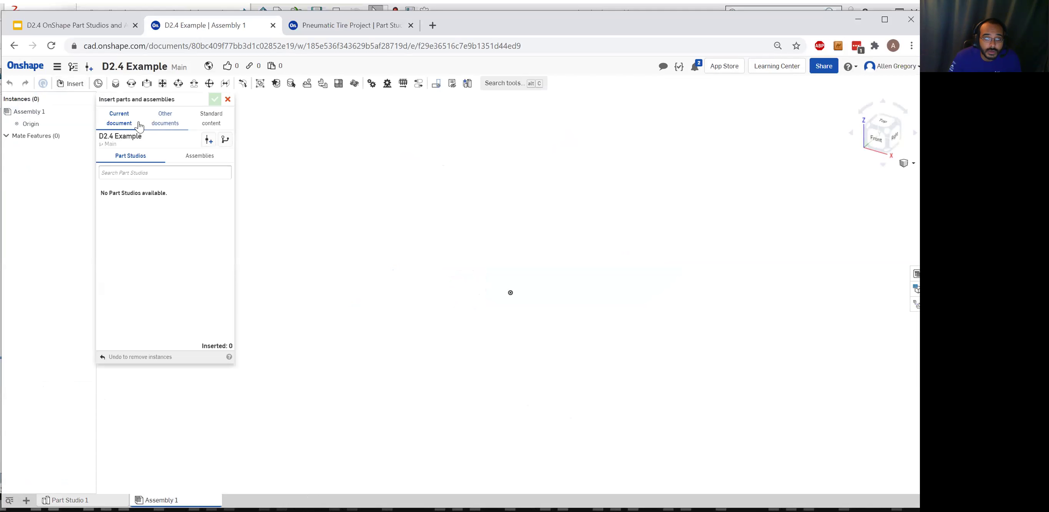
click(165, 124)
click(136, 159)
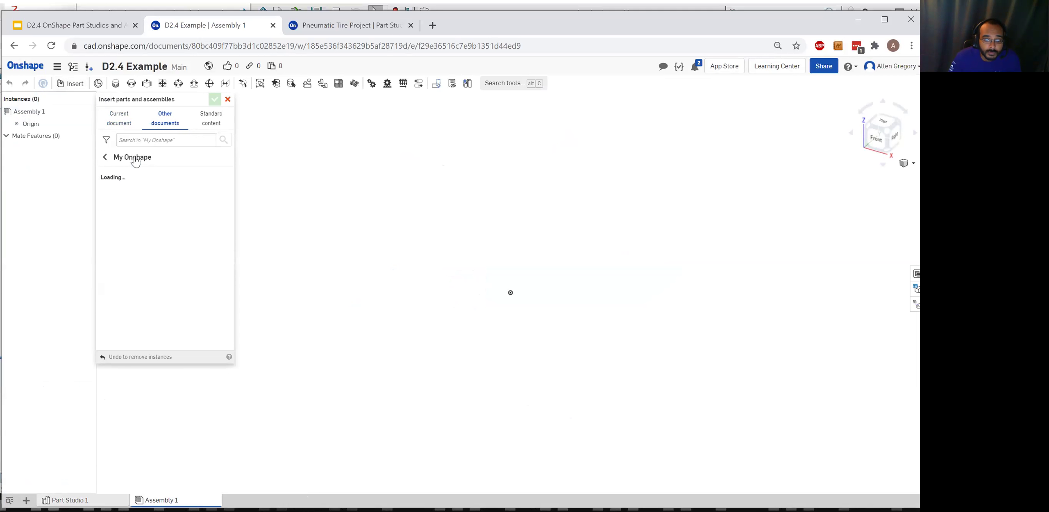
click(148, 182)
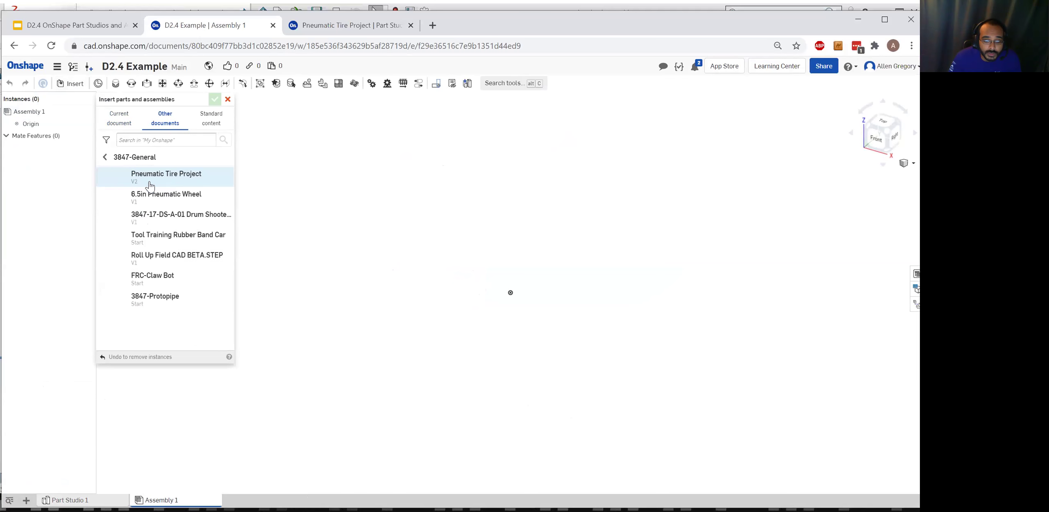
click(168, 205)
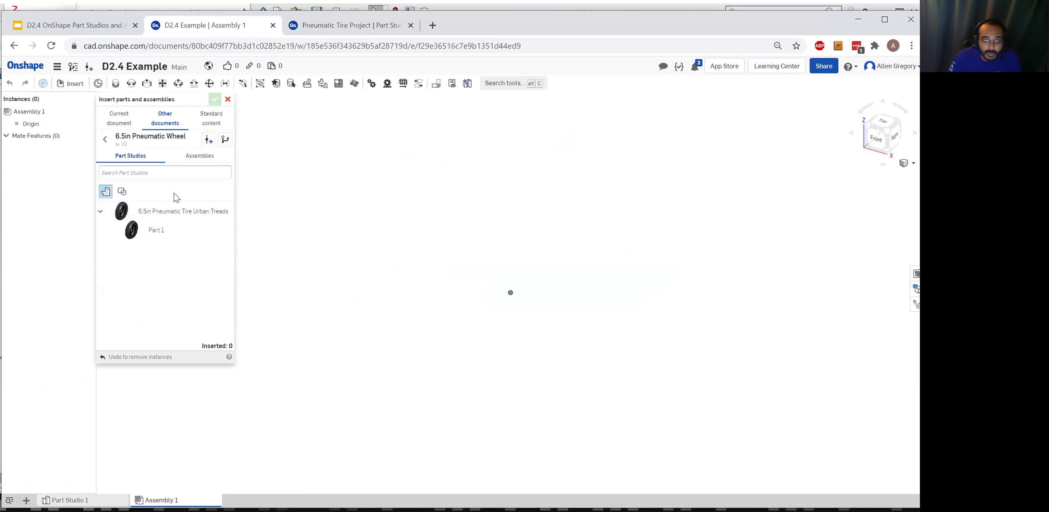
click(160, 216)
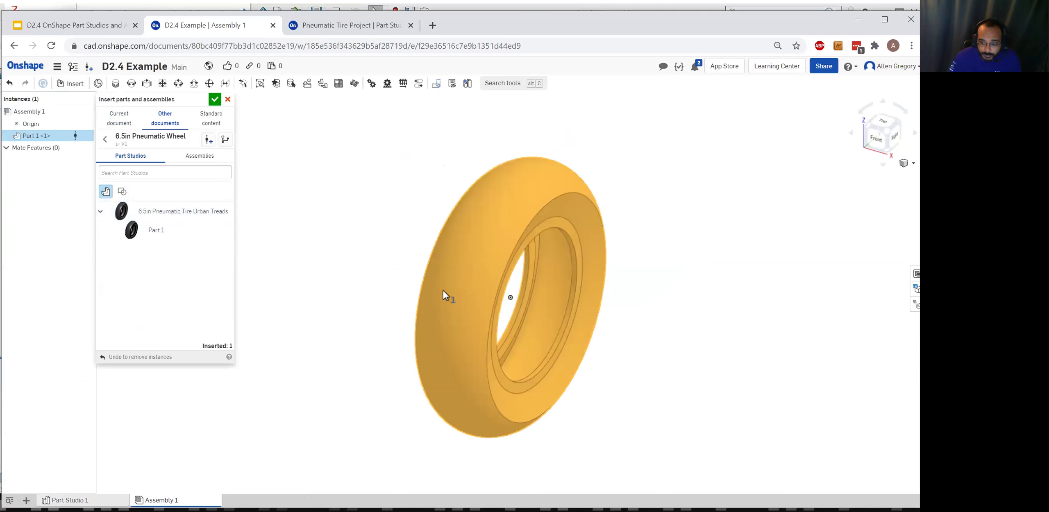
click(510, 299)
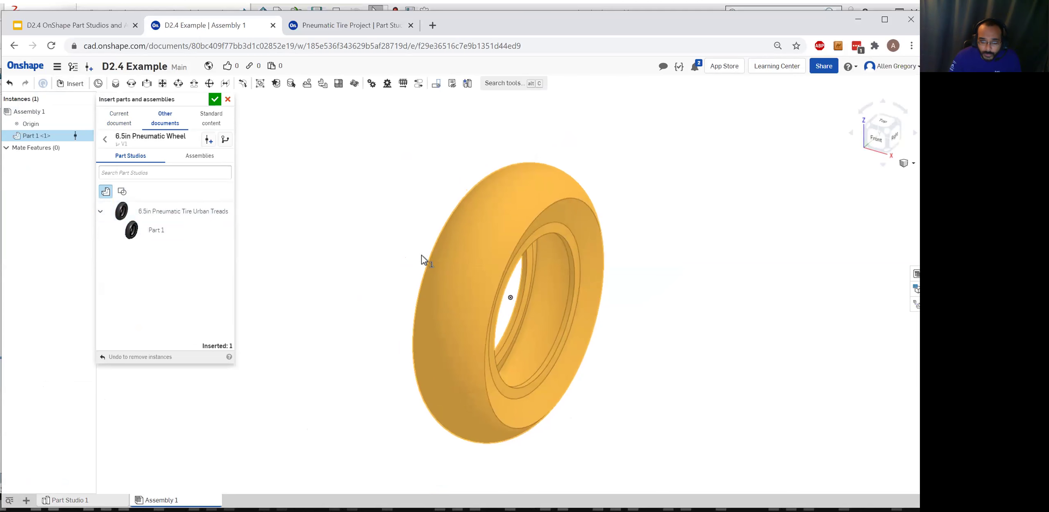
click(227, 100)
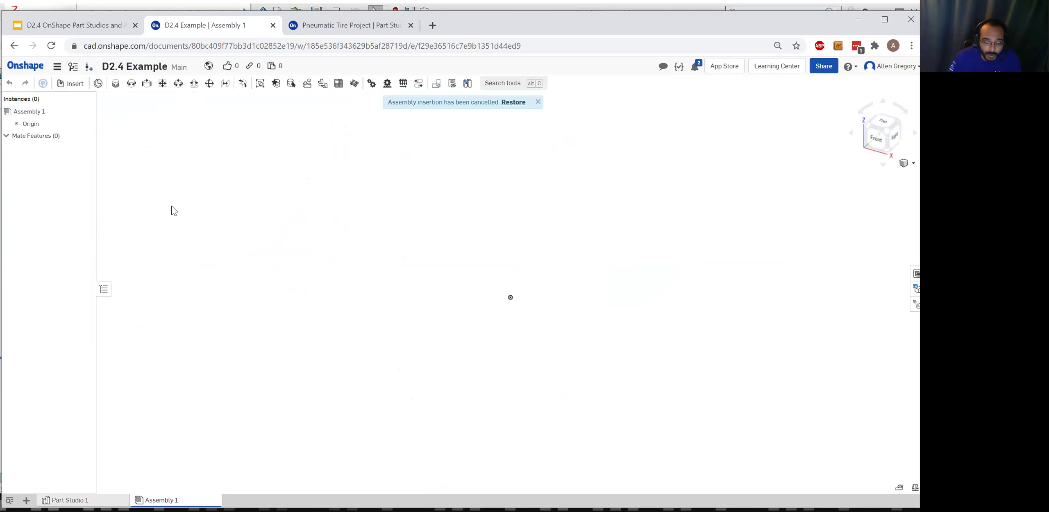
Import the file 6.5in Pneumatic Tire Urban Treads.sldprt into the document without creating a composite part
click(26, 501)
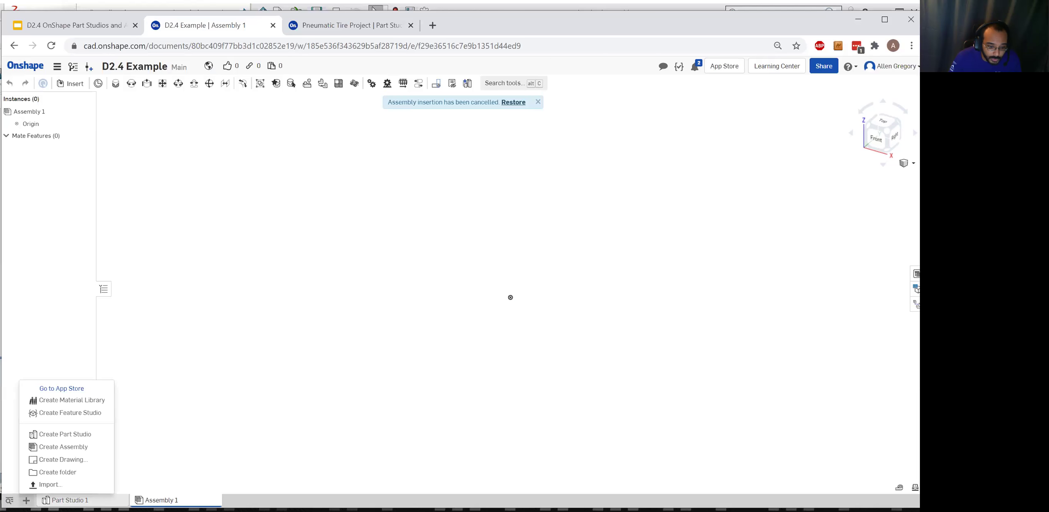
click(45, 485)
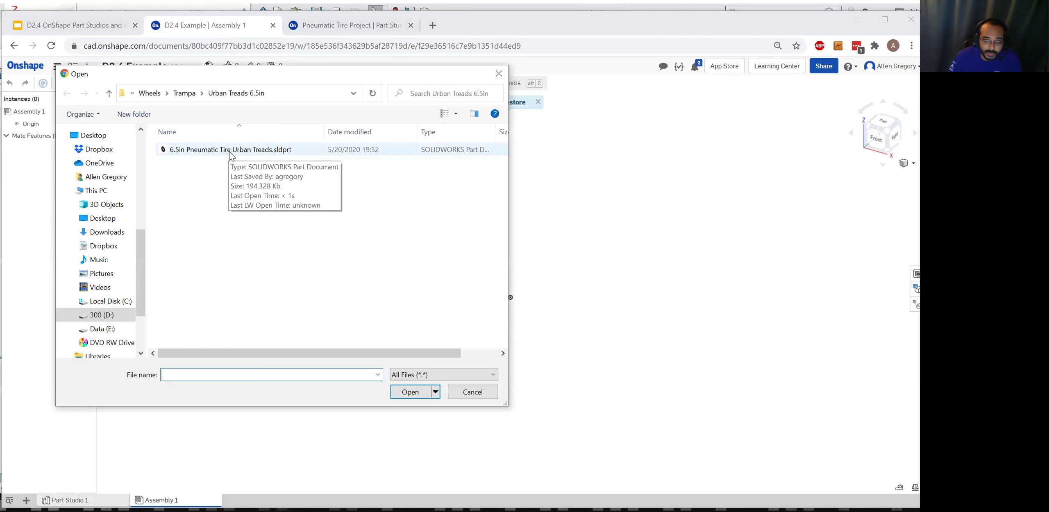
double_click(232, 150)
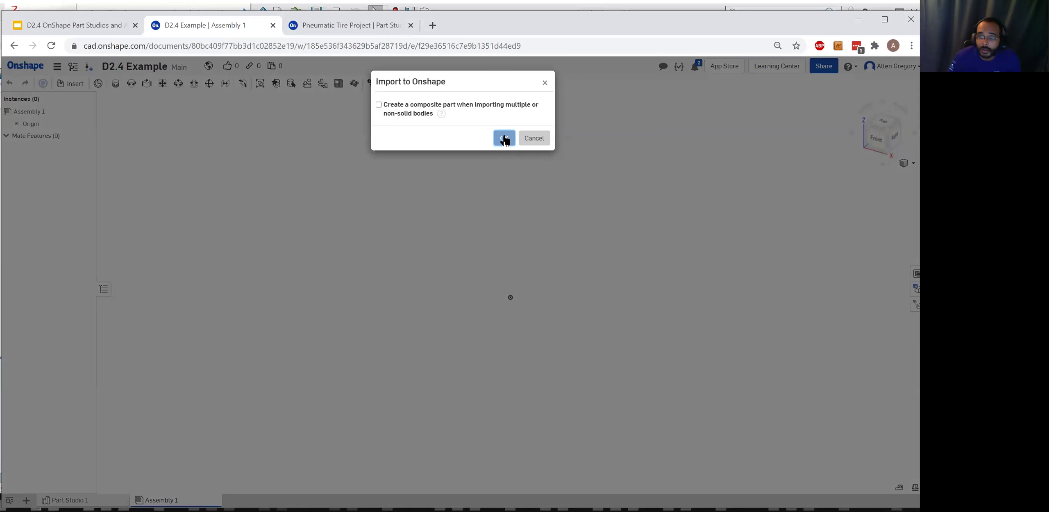
click(504, 139)
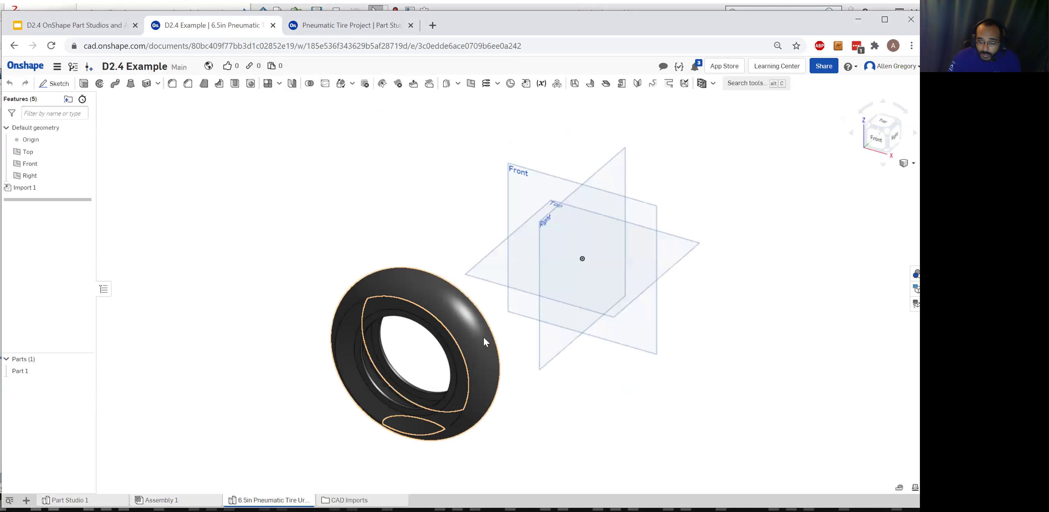
Start a Transform by mate connectors with the imported tire, Part 1, as the entity to move
right_drag(516, 384, 339, 397)
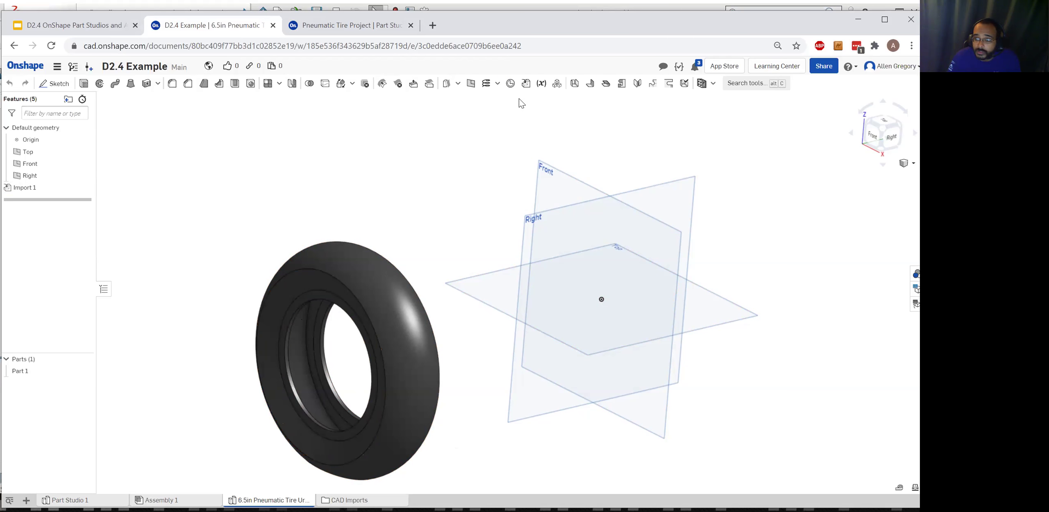
click(340, 84)
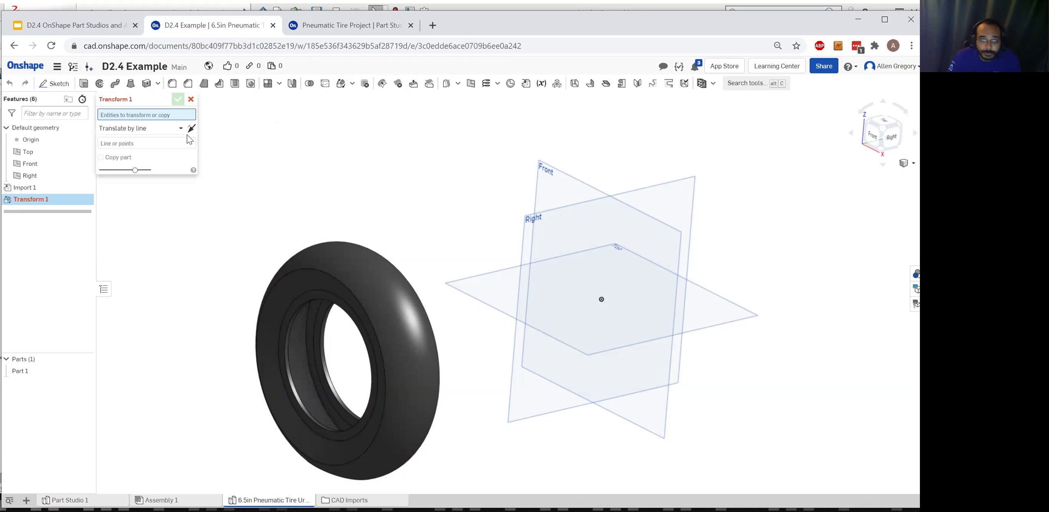
click(159, 129)
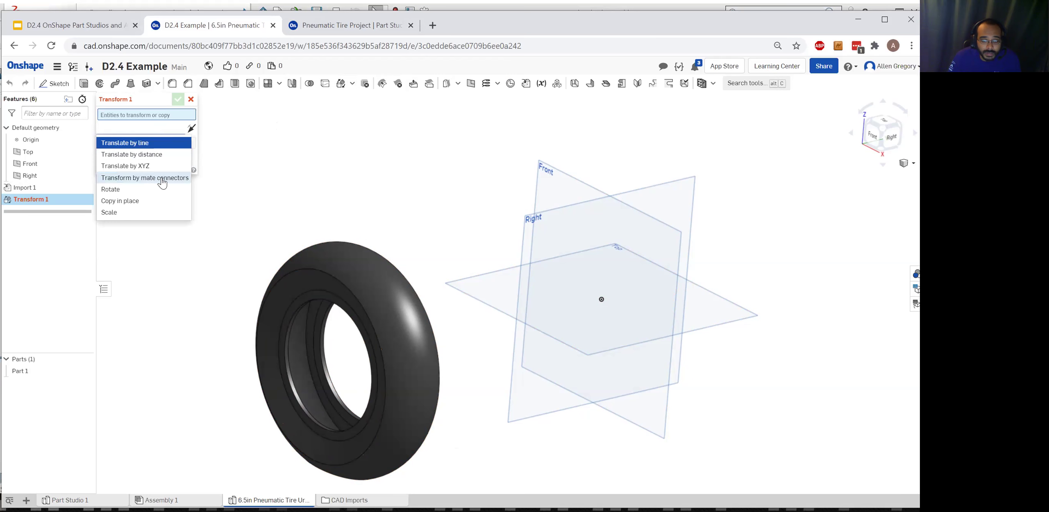
click(163, 179)
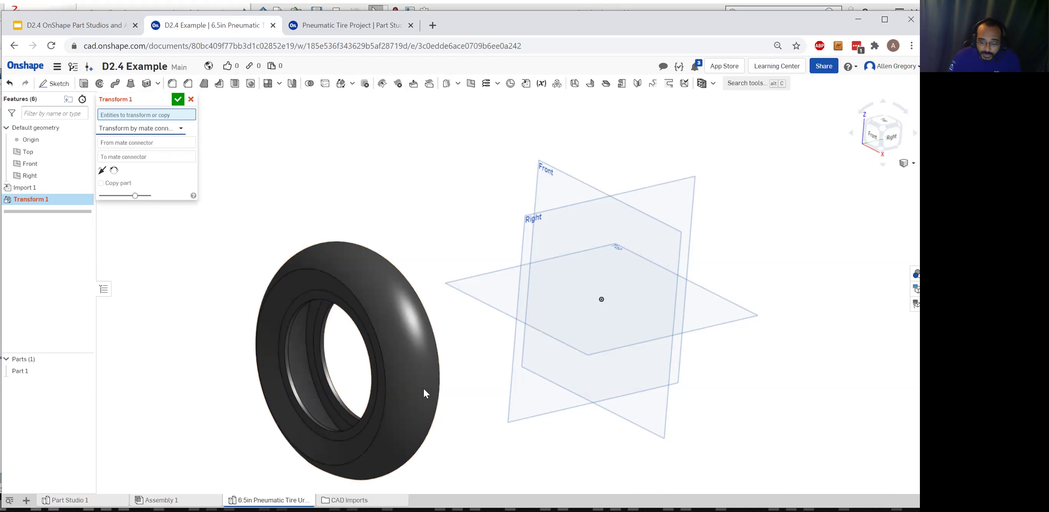
scroll(421, 406, up, 3)
scroll(419, 425, down, 2)
scroll(230, 447, up, 4)
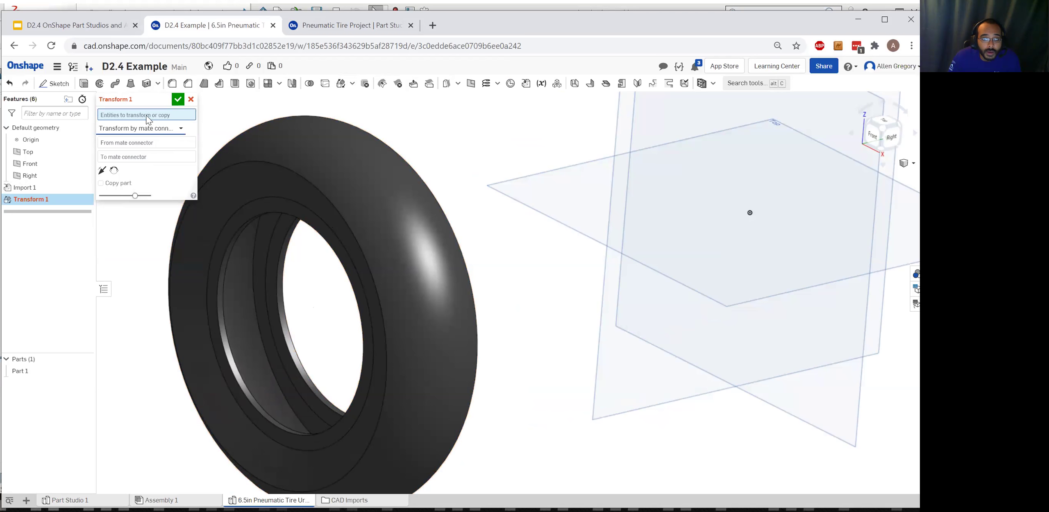
click(297, 158)
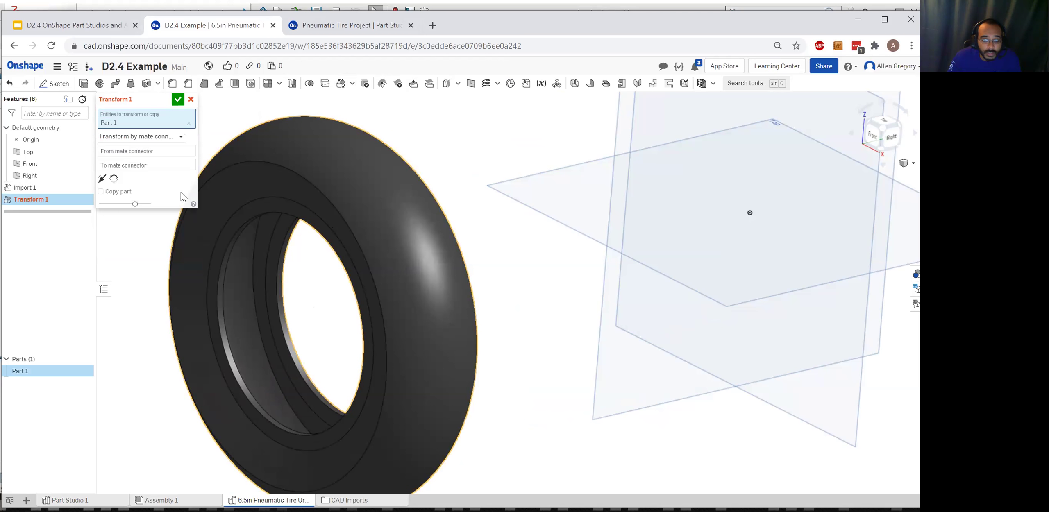
Set the from mate connector at the centre of the tire, inferred from its outer tread face
click(157, 155)
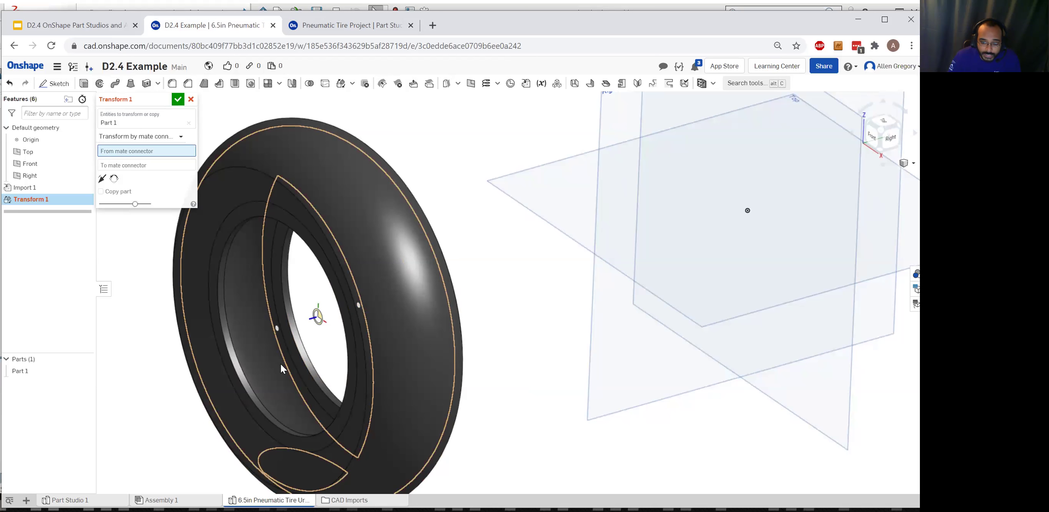
click(280, 363)
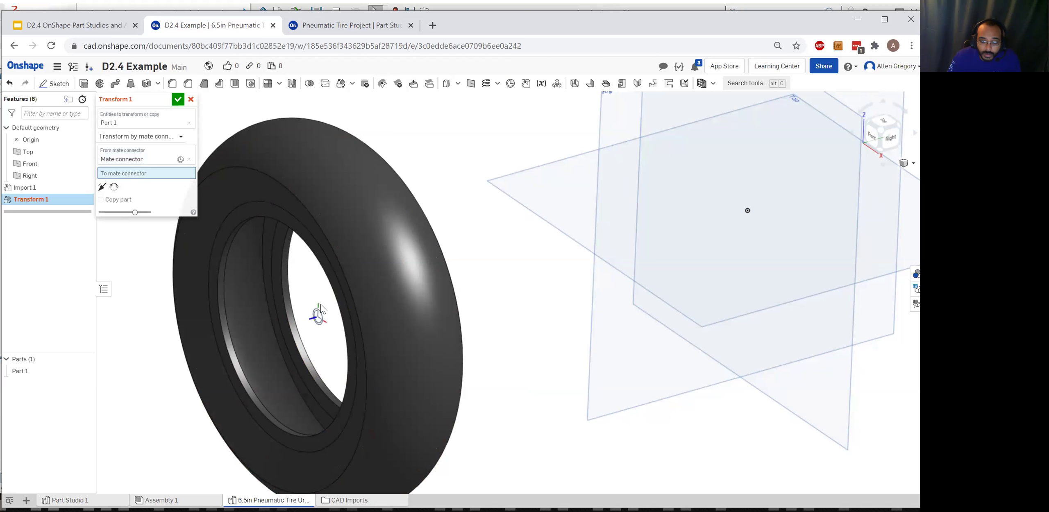
right_click(318, 324)
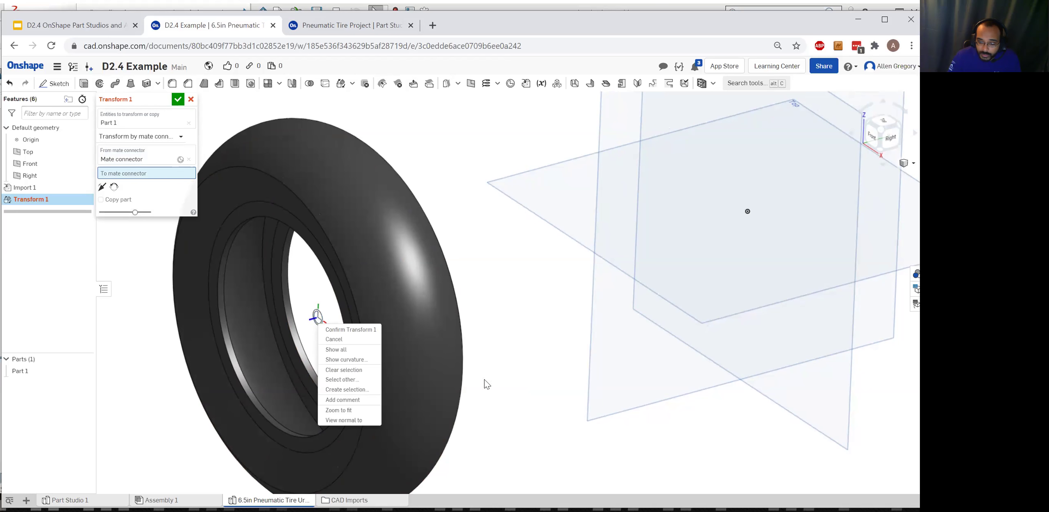
click(472, 379)
right_drag(465, 367, 304, 364)
right_drag(341, 414, 428, 338)
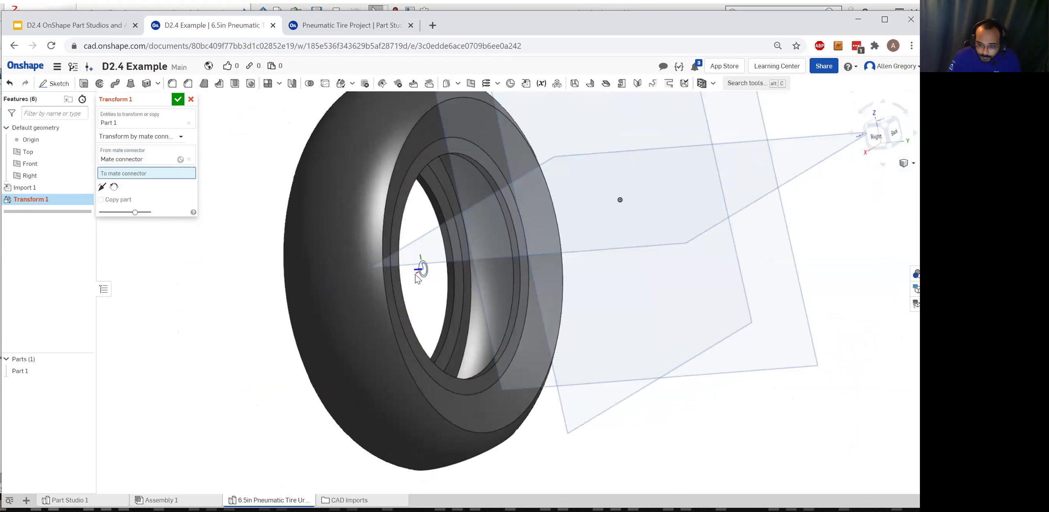
right_drag(433, 266, 390, 278)
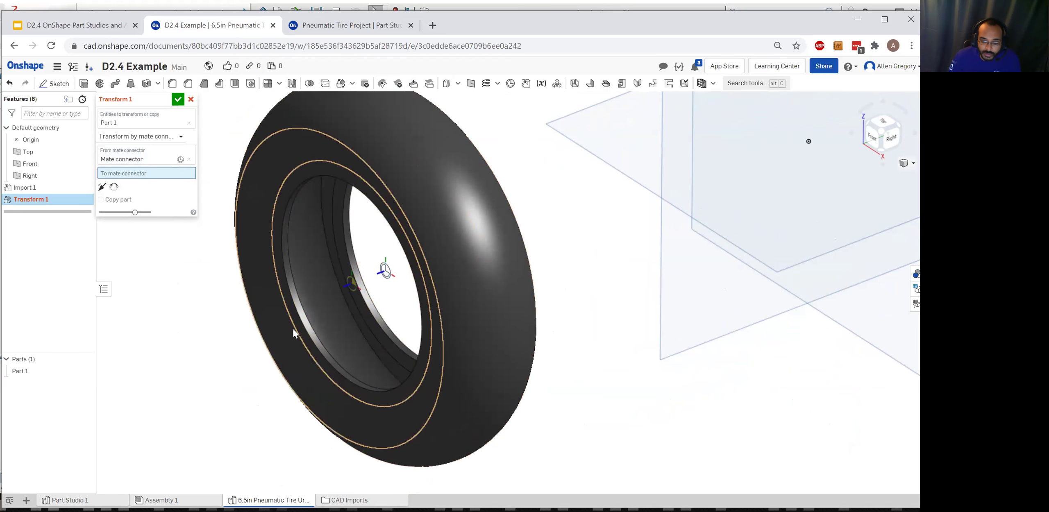
right_drag(388, 277, 763, 267)
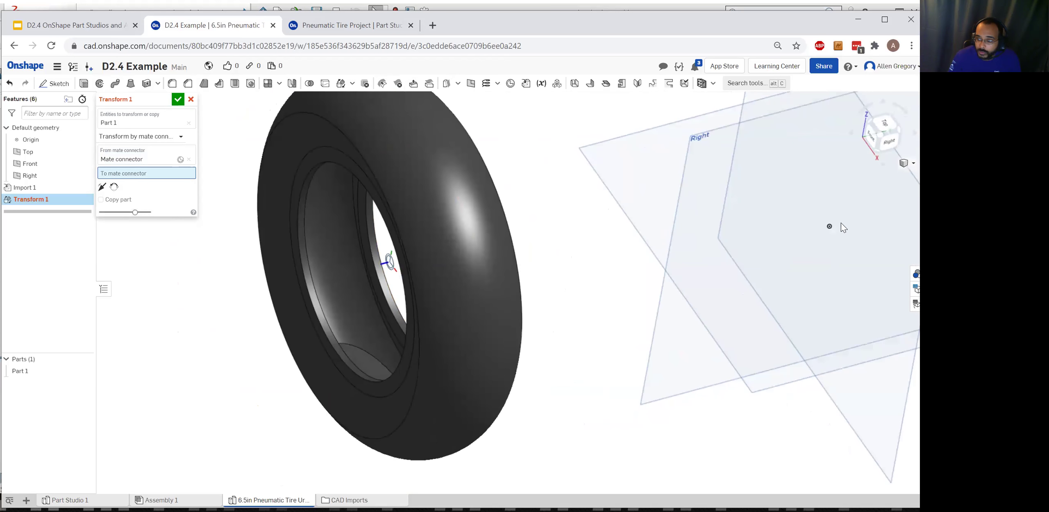
Set the origin as the to mate connector and accept the transform that moves the tire there
right_drag(517, 237, 802, 220)
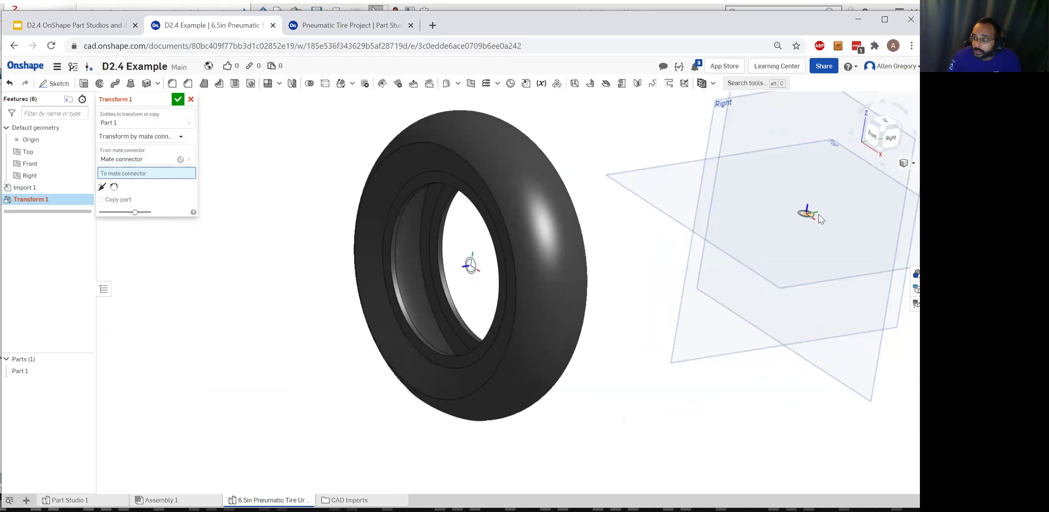
scroll(815, 228, up, 5)
scroll(848, 233, down, 3)
scroll(810, 224, up, 4)
scroll(848, 237, down, 3)
middle_drag(761, 246, 504, 243)
scroll(512, 242, up, 2)
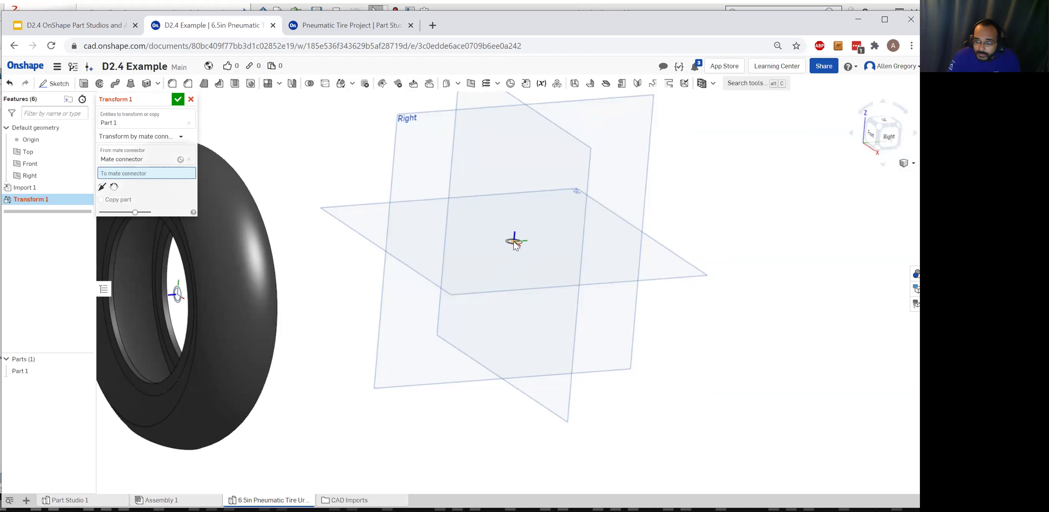
scroll(514, 256, up, 3)
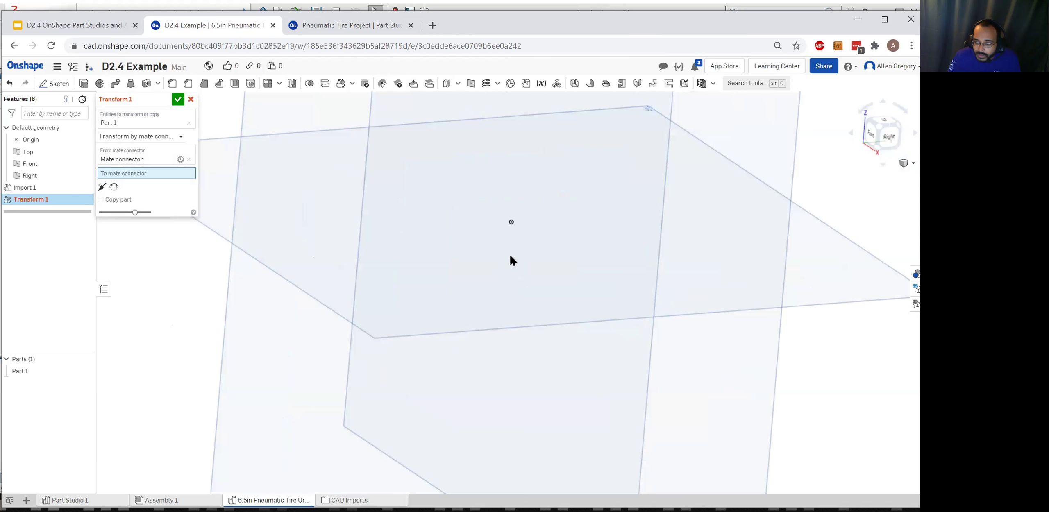
click(512, 223)
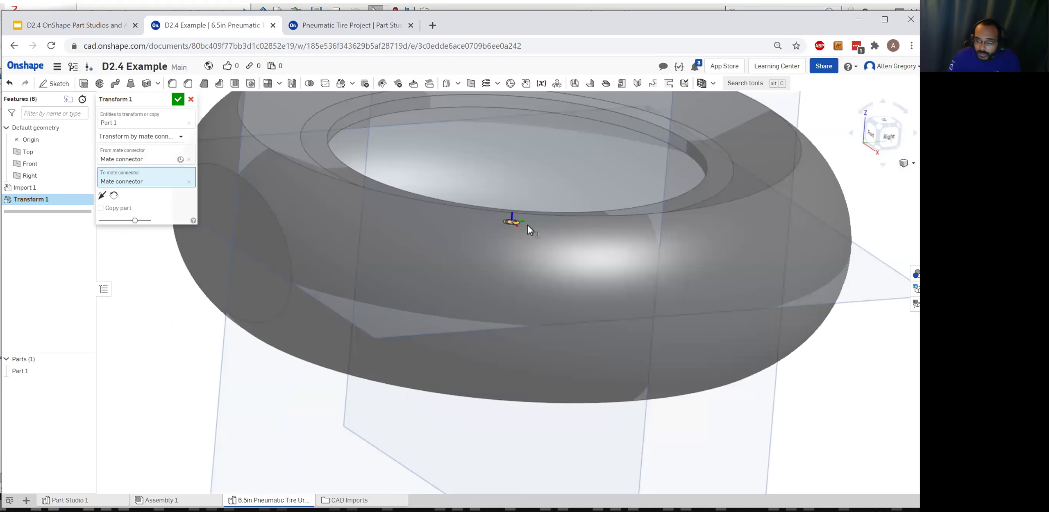
scroll(546, 267, down, 5)
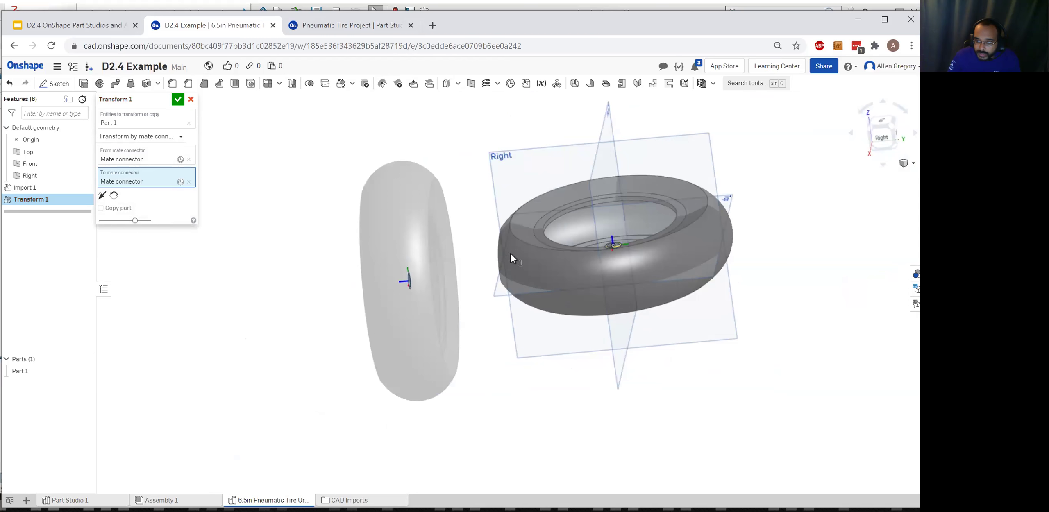
scroll(561, 221, up, 2)
scroll(557, 197, down, 2)
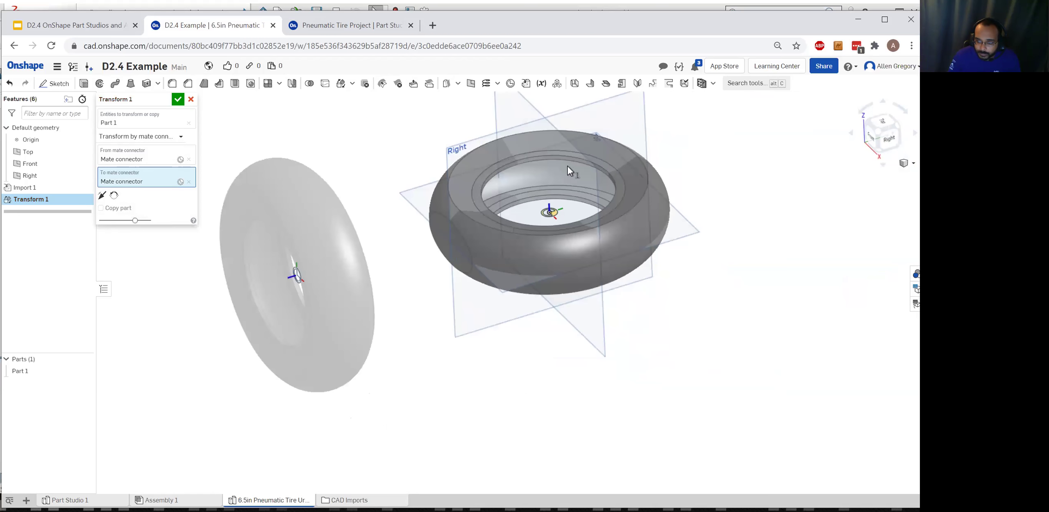
scroll(582, 164, up, 2)
scroll(590, 164, down, 3)
scroll(606, 163, up, 3)
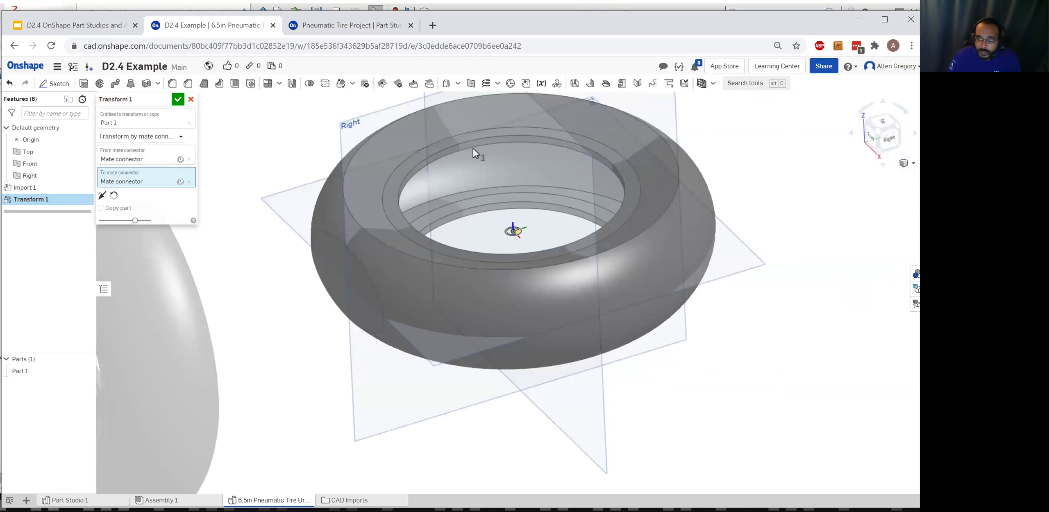
click(177, 100)
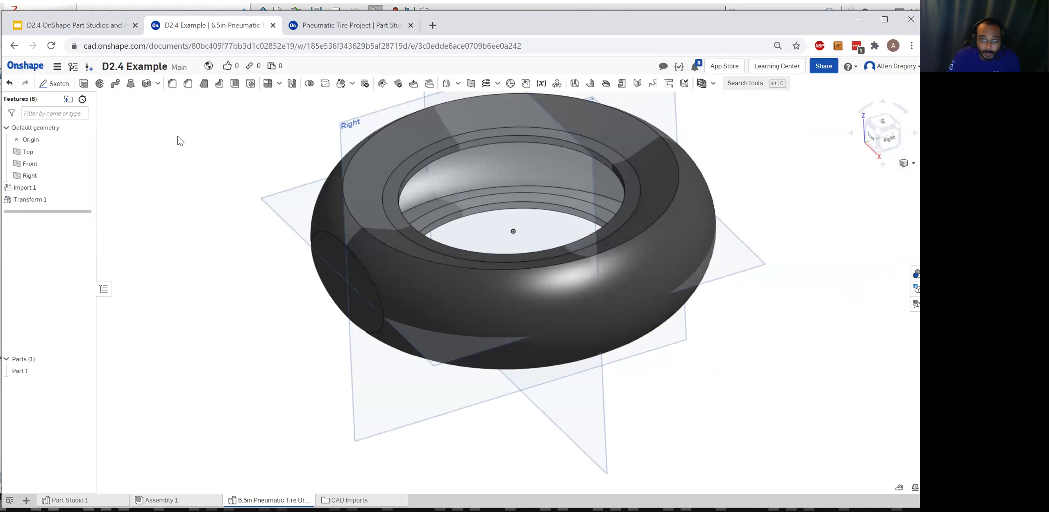
Sketch a line on the Top plane from the origin along the X direction to beyond the tire, and finish the sketch
click(61, 88)
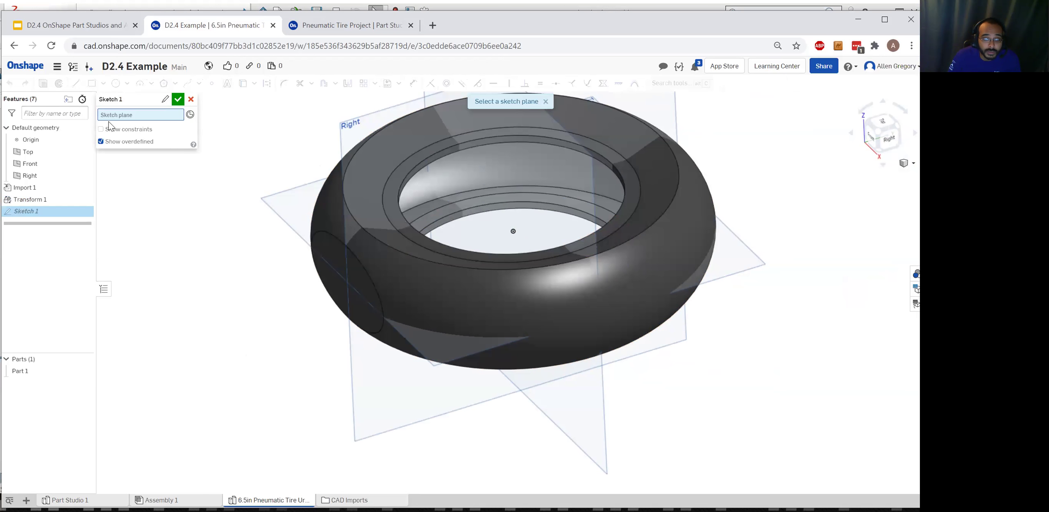
click(288, 217)
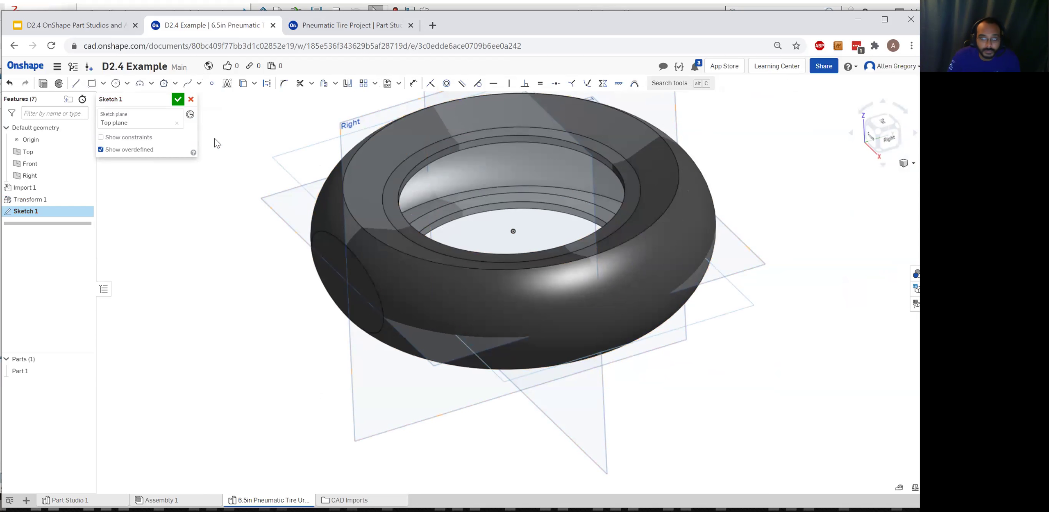
click(77, 84)
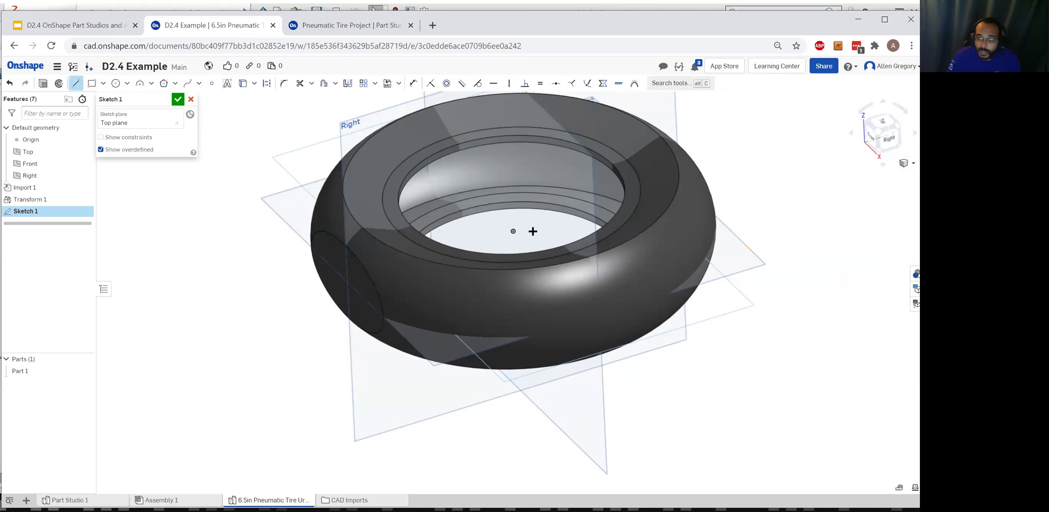
click(512, 232)
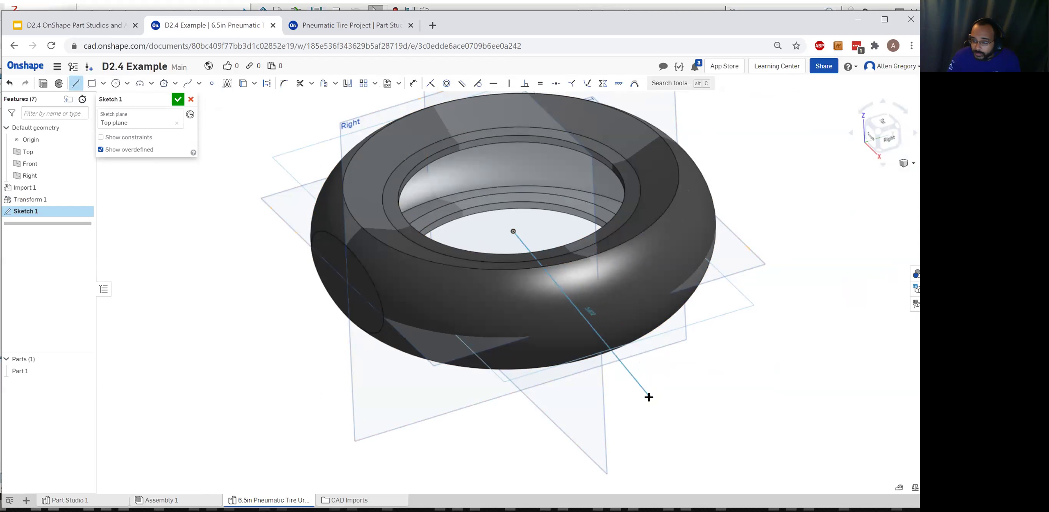
click(679, 392)
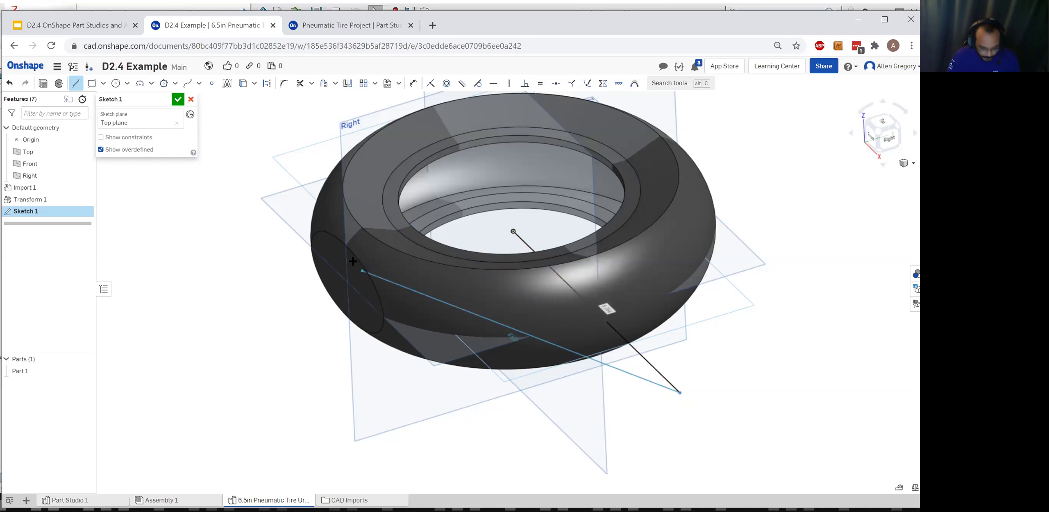
key(Escape)
click(177, 99)
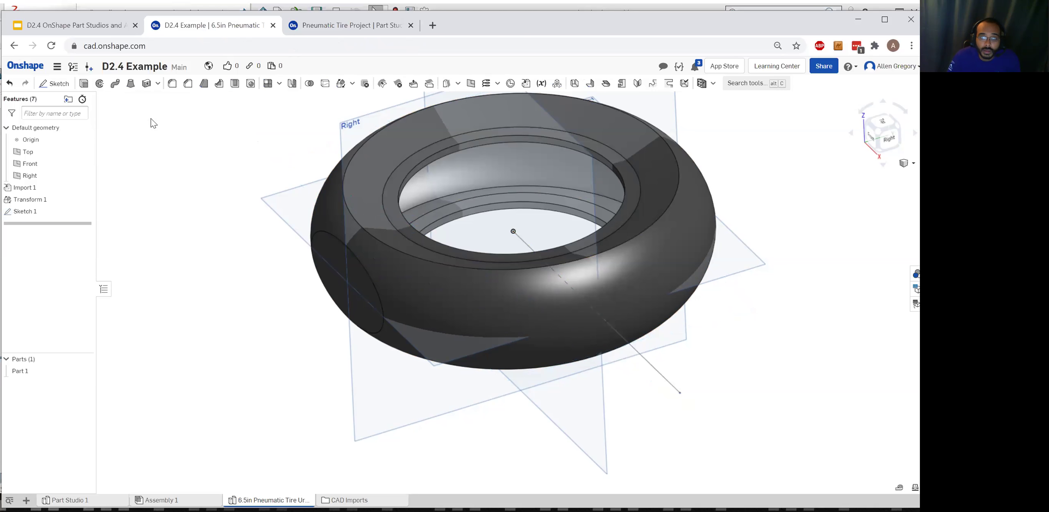
Rotate the tire part 90 degrees about the sketched line with a second Transform
click(340, 84)
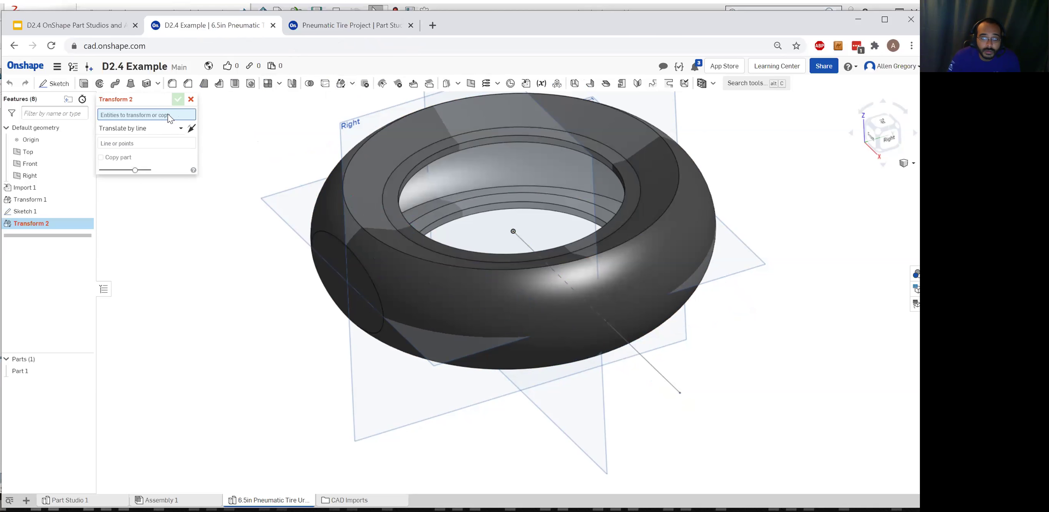
click(27, 372)
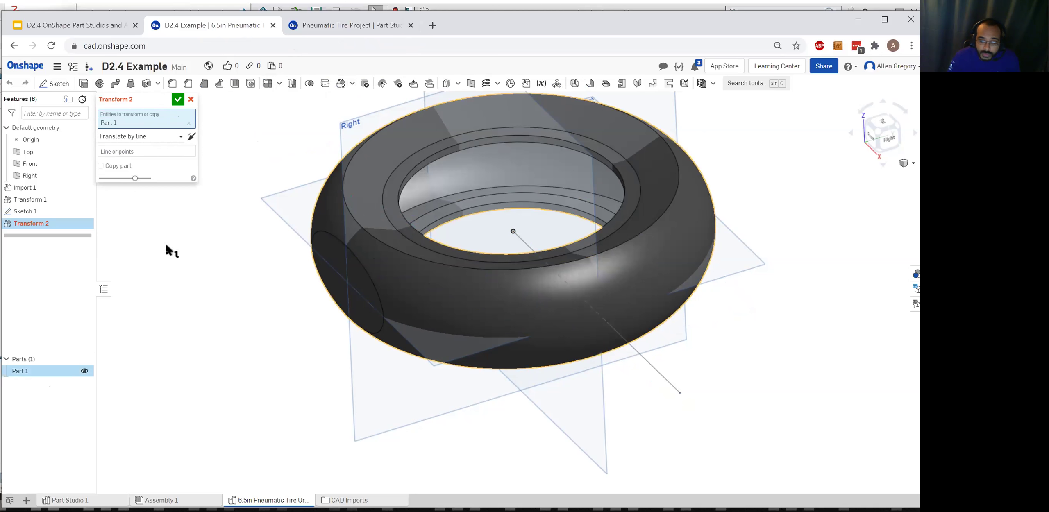
click(653, 367)
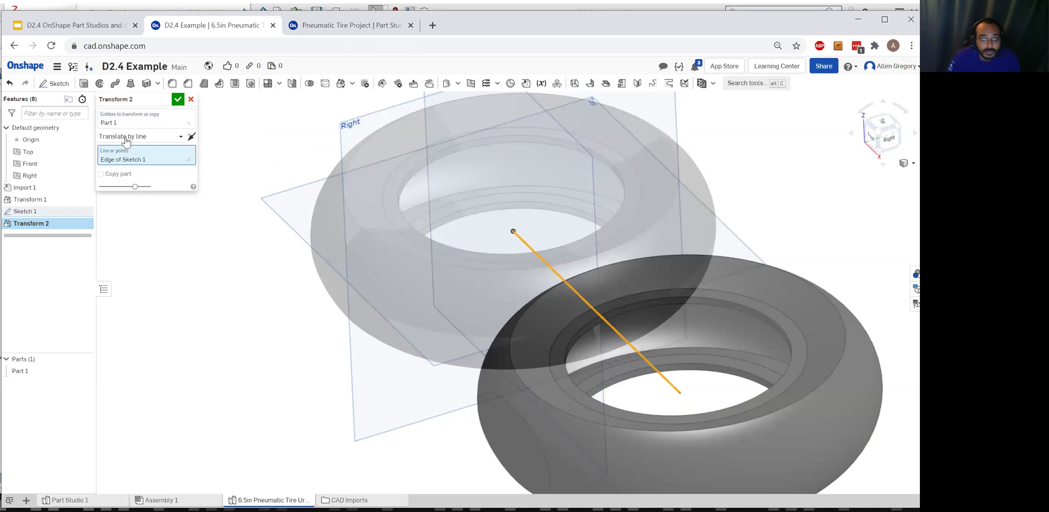
click(143, 136)
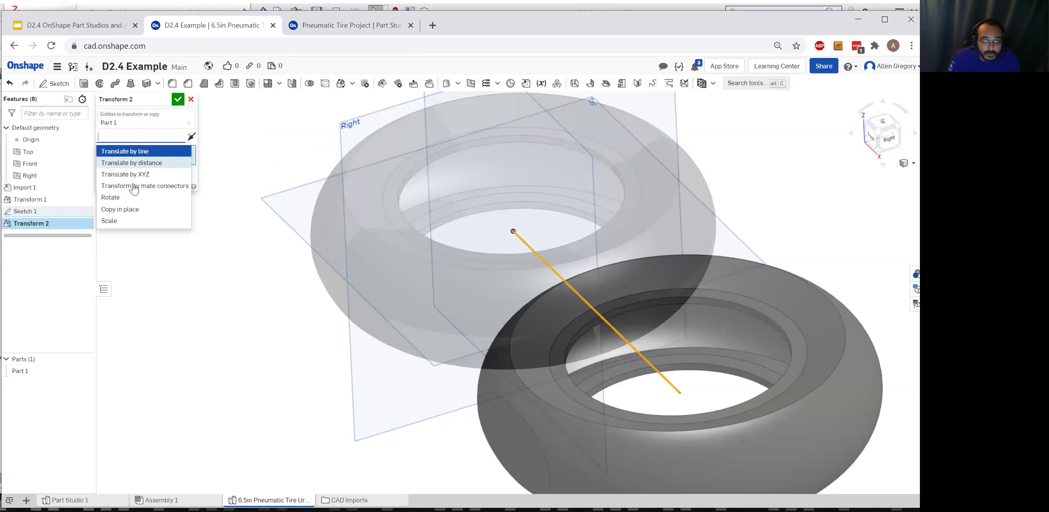
click(125, 198)
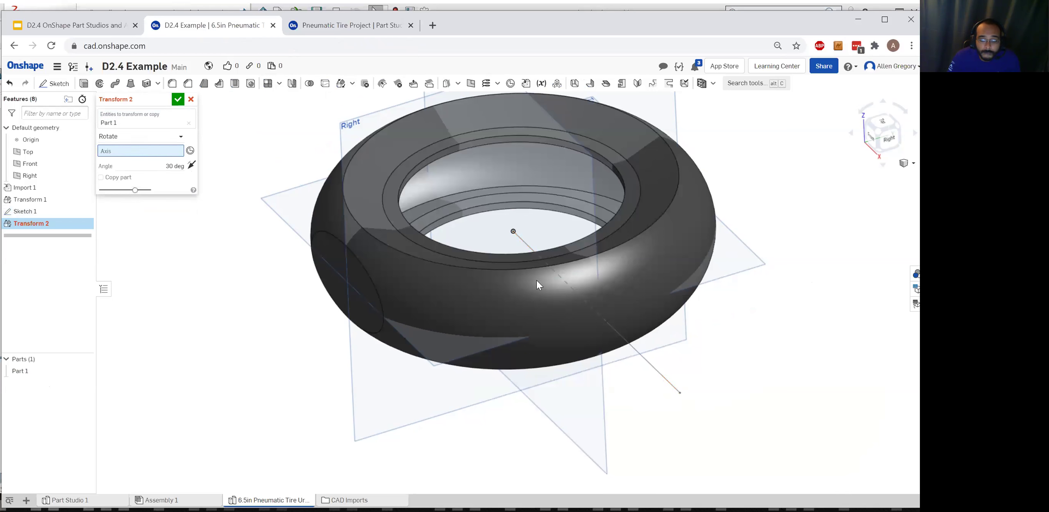
click(652, 370)
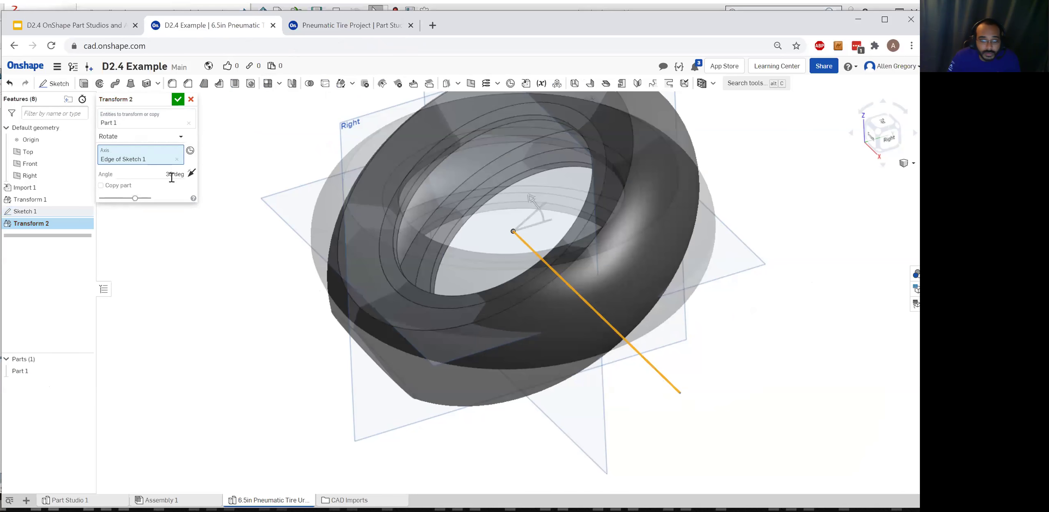
click(168, 174)
text(90)
key(Return)
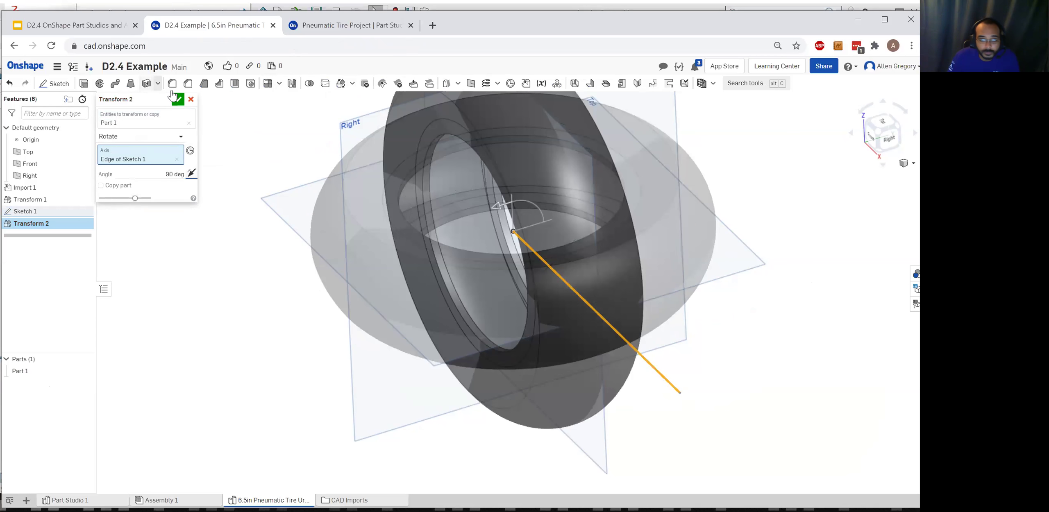
key(Return)
scroll(614, 276, up, 5)
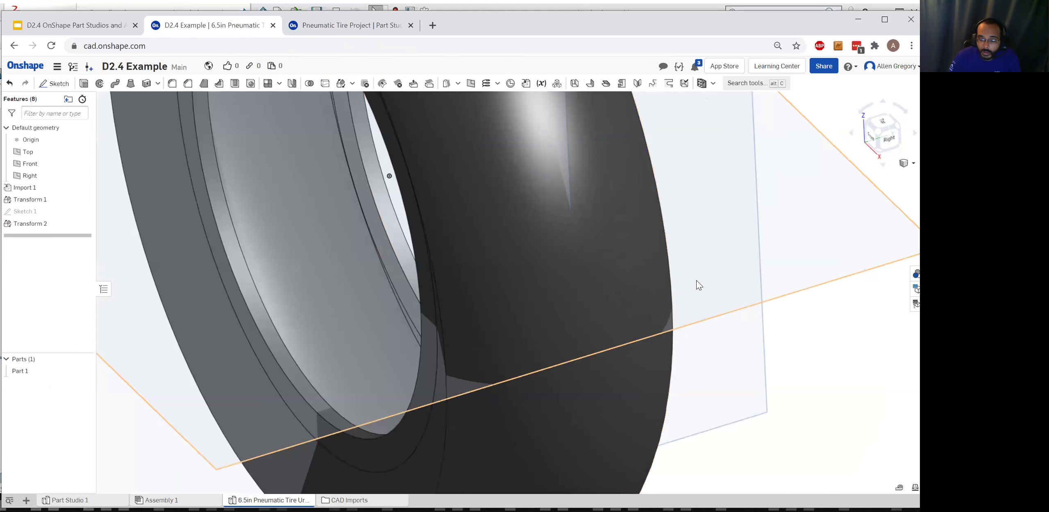
scroll(696, 280, down, 6)
right_drag(697, 280, 308, 220)
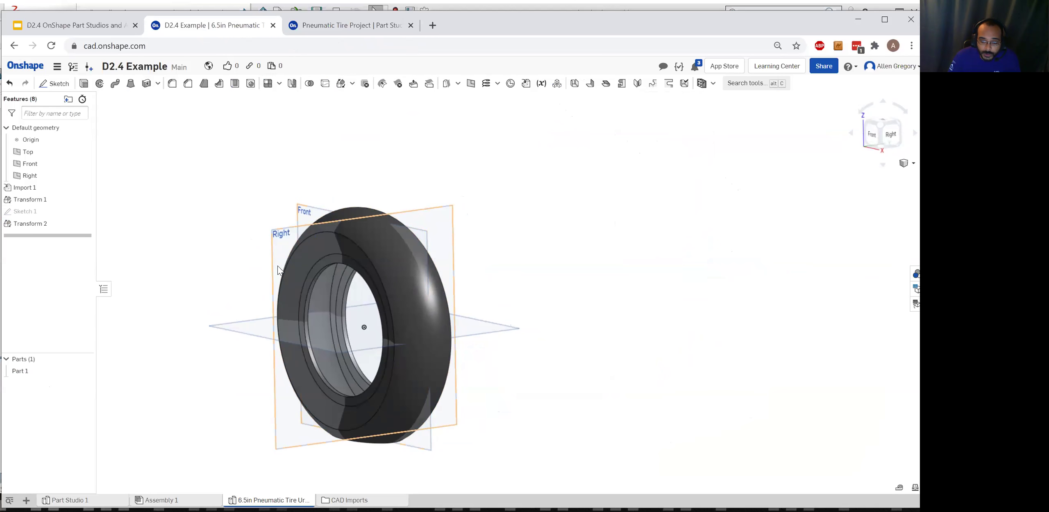
right_drag(288, 268, 308, 290)
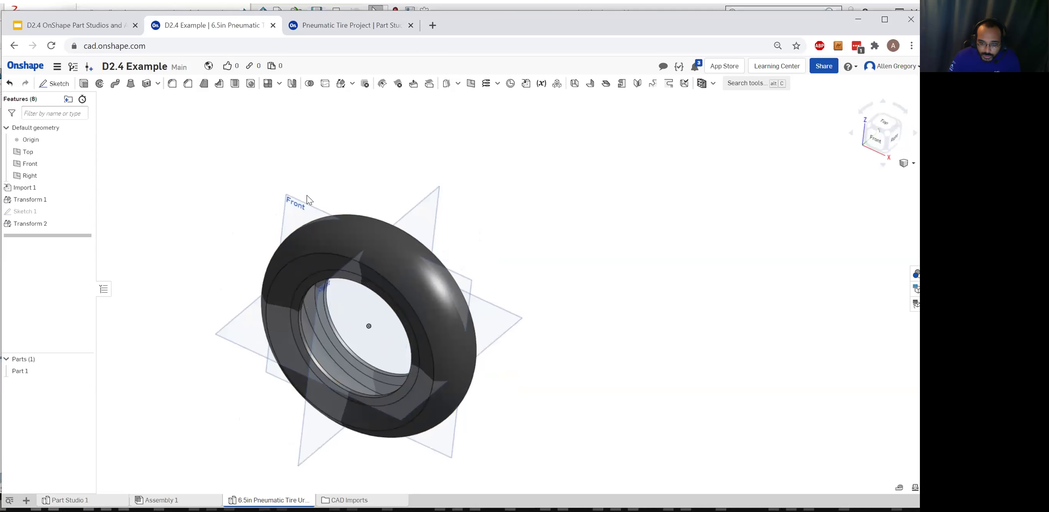
right_drag(393, 200, 439, 408)
right_drag(411, 199, 274, 194)
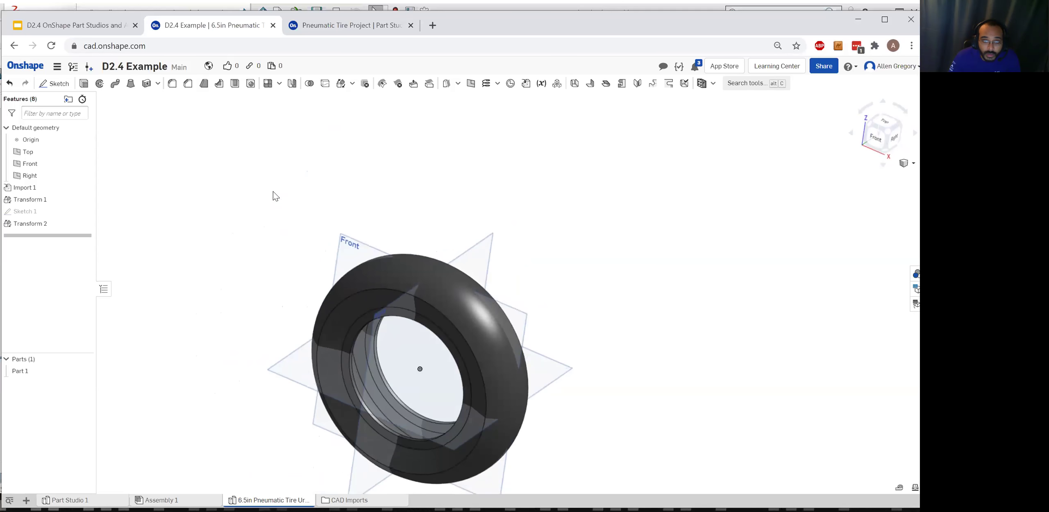
scroll(473, 449, up, 2)
scroll(470, 440, down, 2)
middle_drag(470, 440, 410, 311)
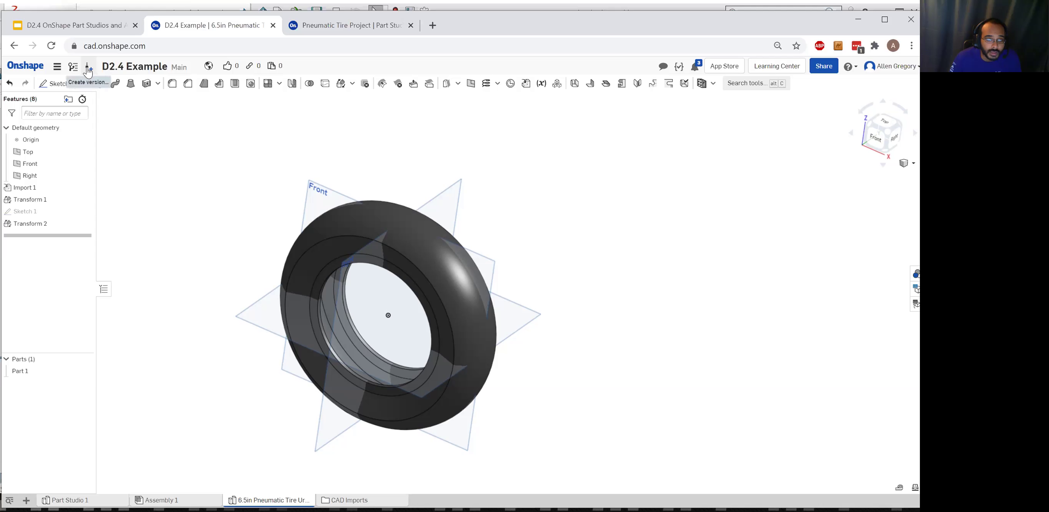
Create version V1 of the document from Main, with a description noting the import
click(88, 71)
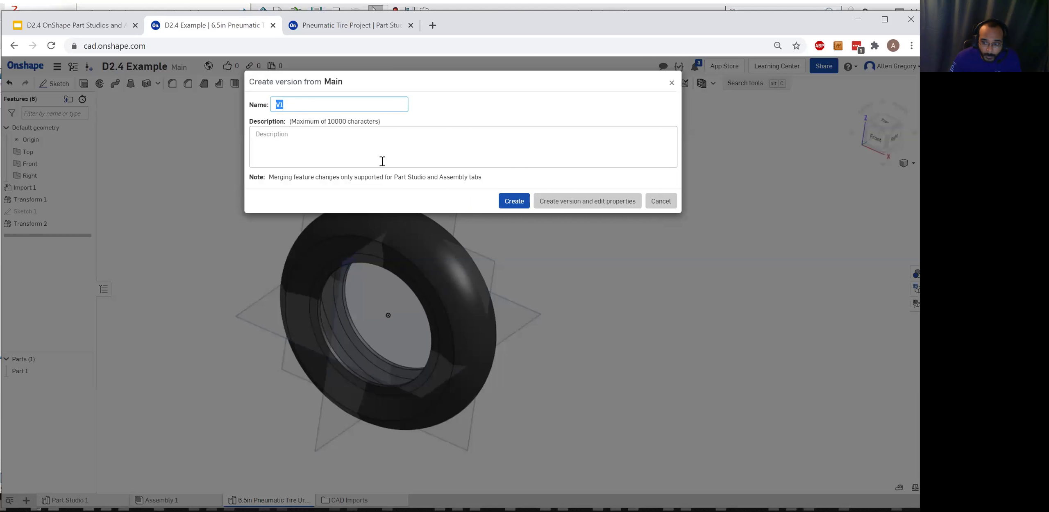
click(513, 202)
click(345, 151)
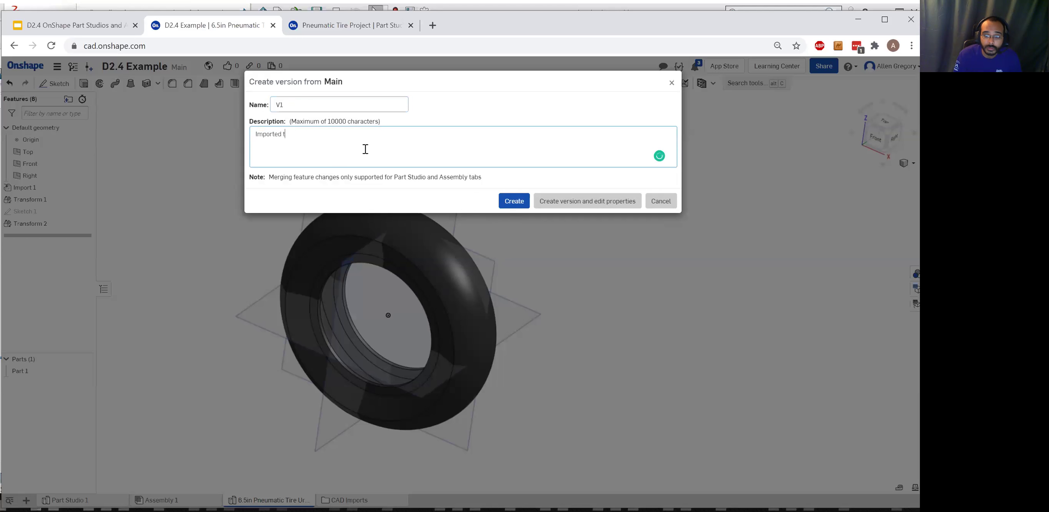
click(513, 200)
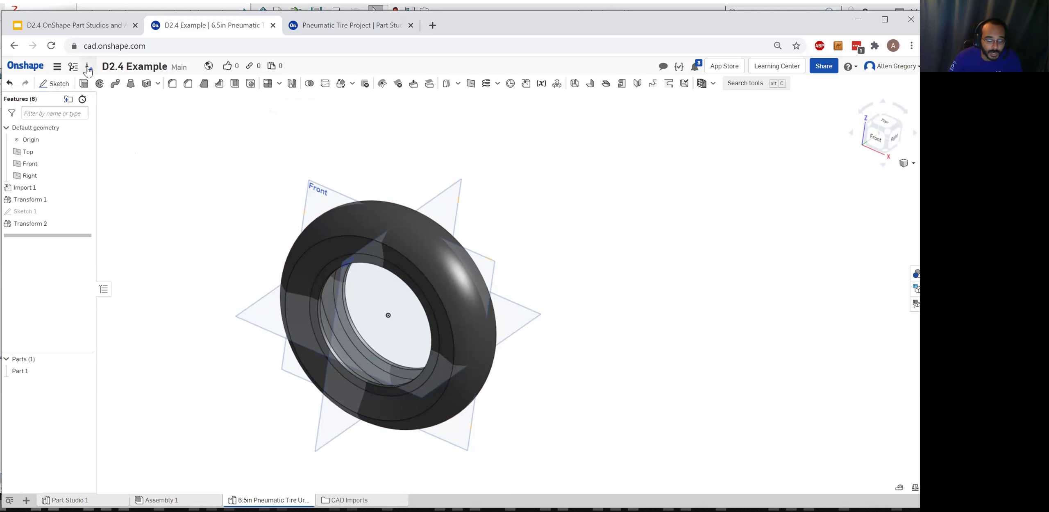
click(9, 85)
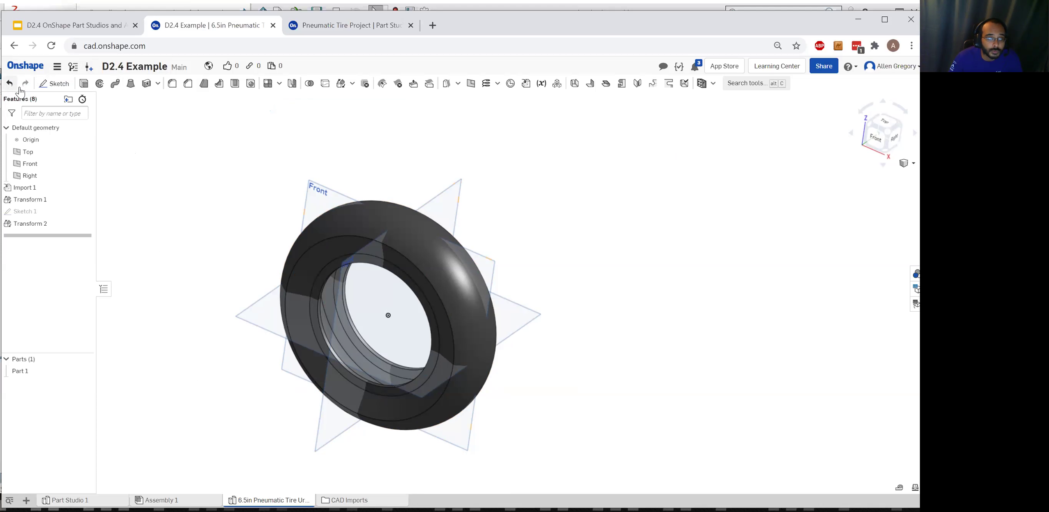
mouse_move(10, 86)
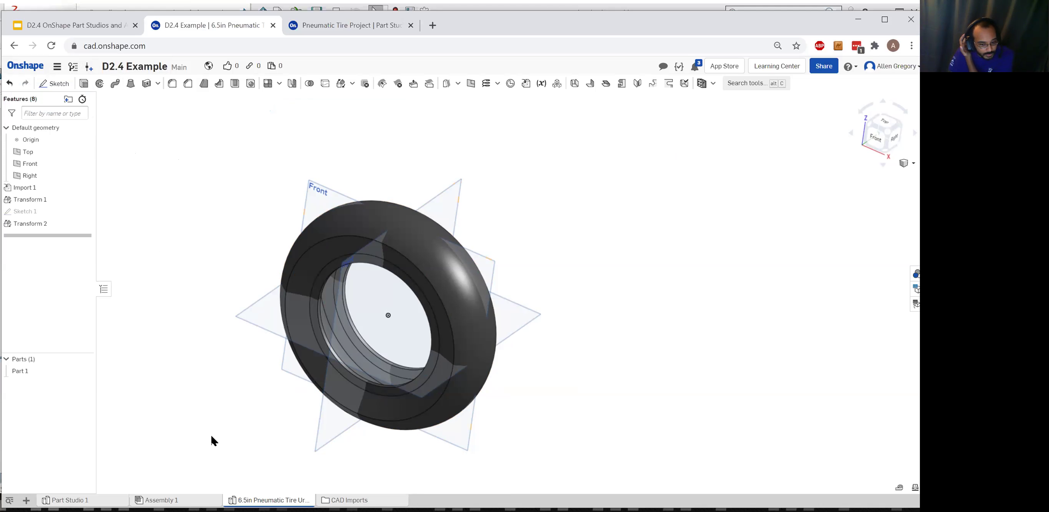
right_drag(214, 441, 219, 450)
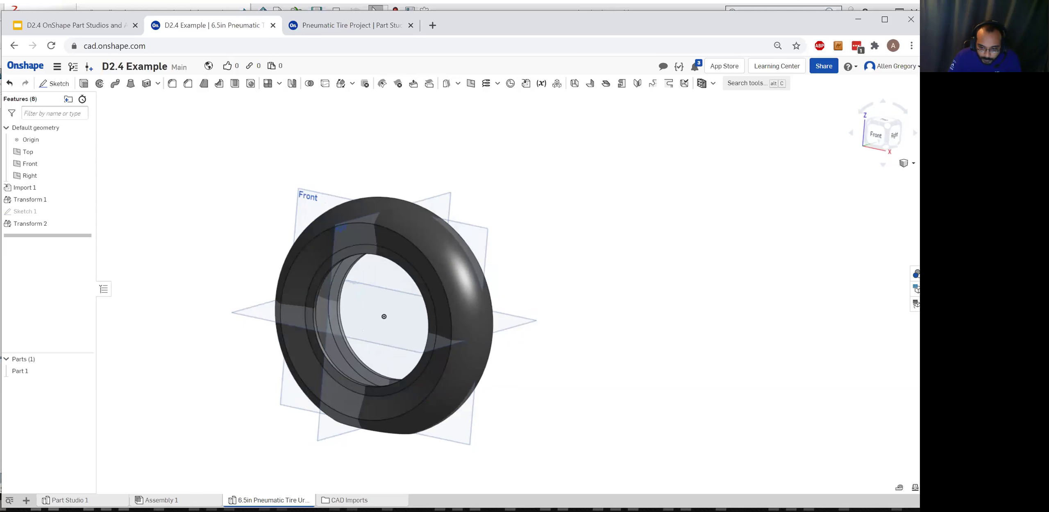
Insert the contents of the 6.5in Pneumatic Tire Urban Treads part studio into Assembly 1, aligned with the assembly origin
click(162, 500)
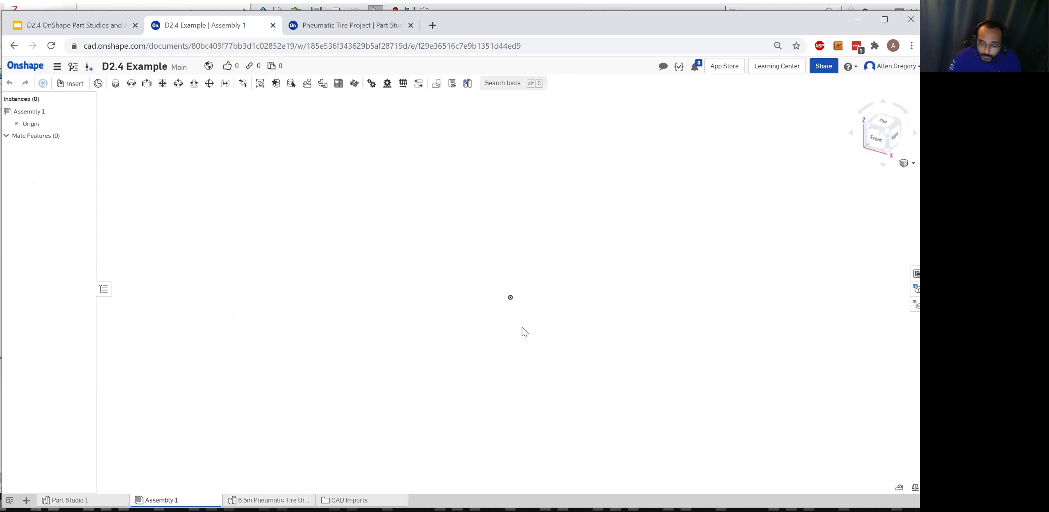
click(269, 500)
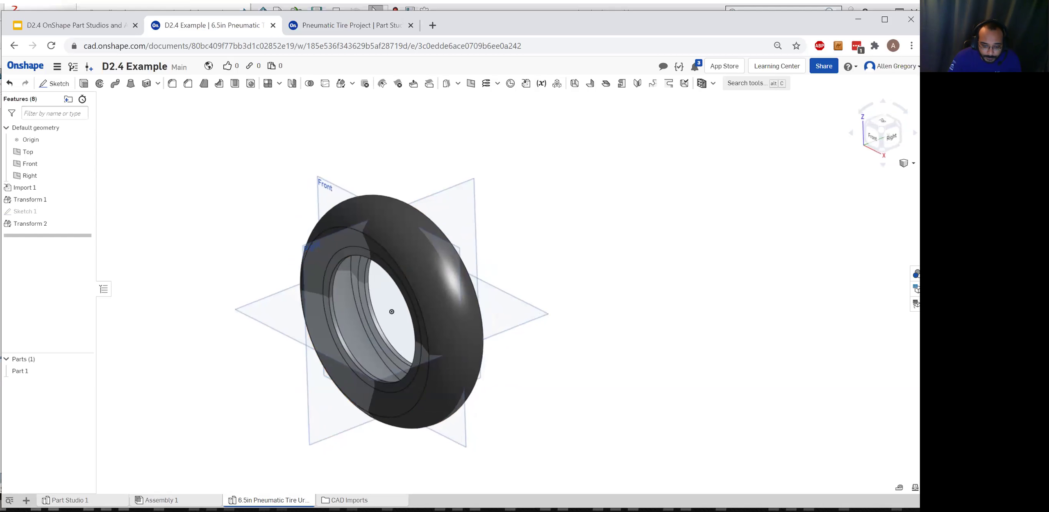
click(161, 501)
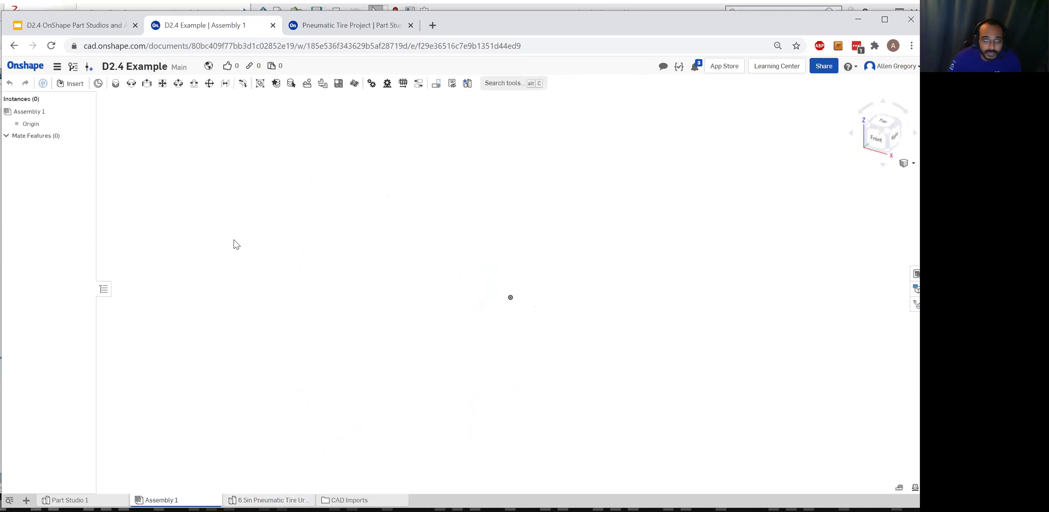
click(71, 86)
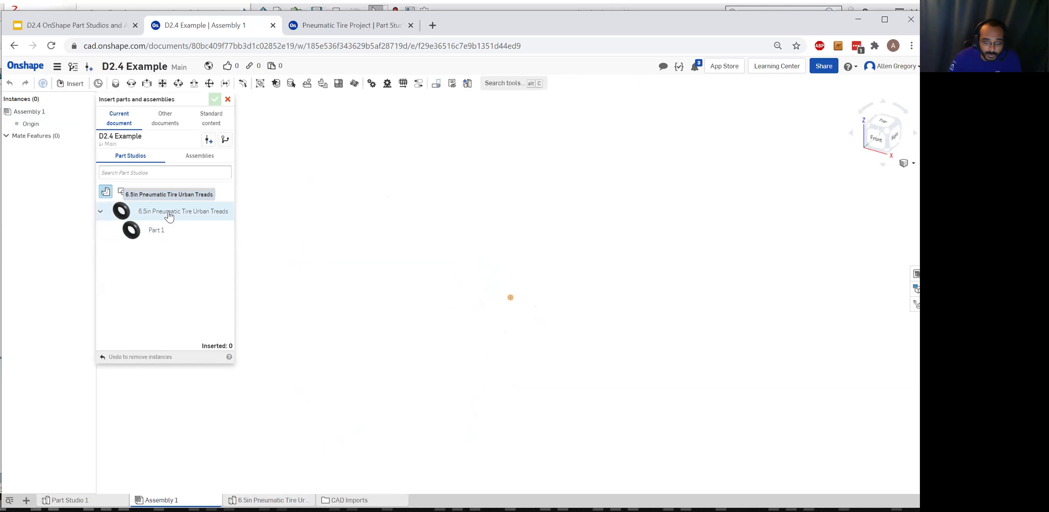
click(169, 216)
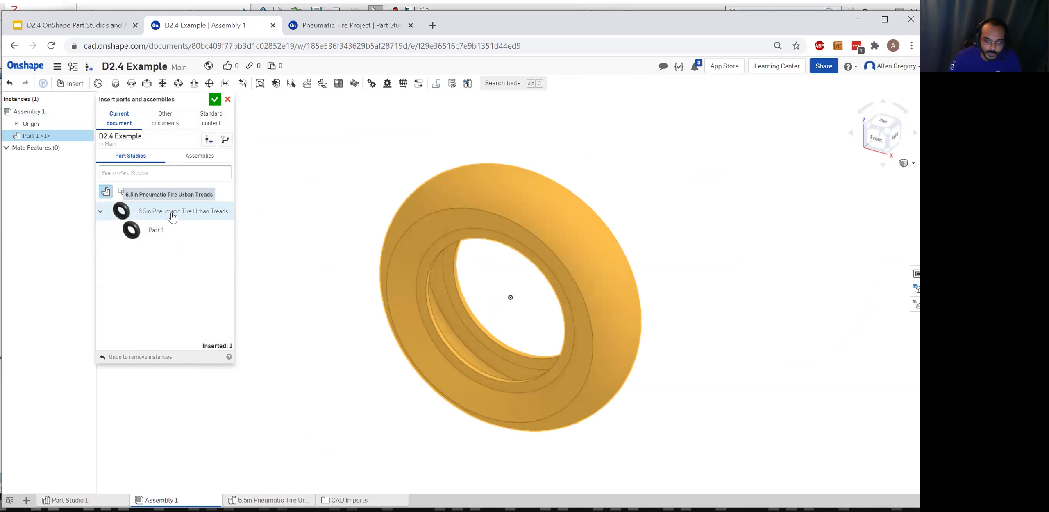
click(215, 100)
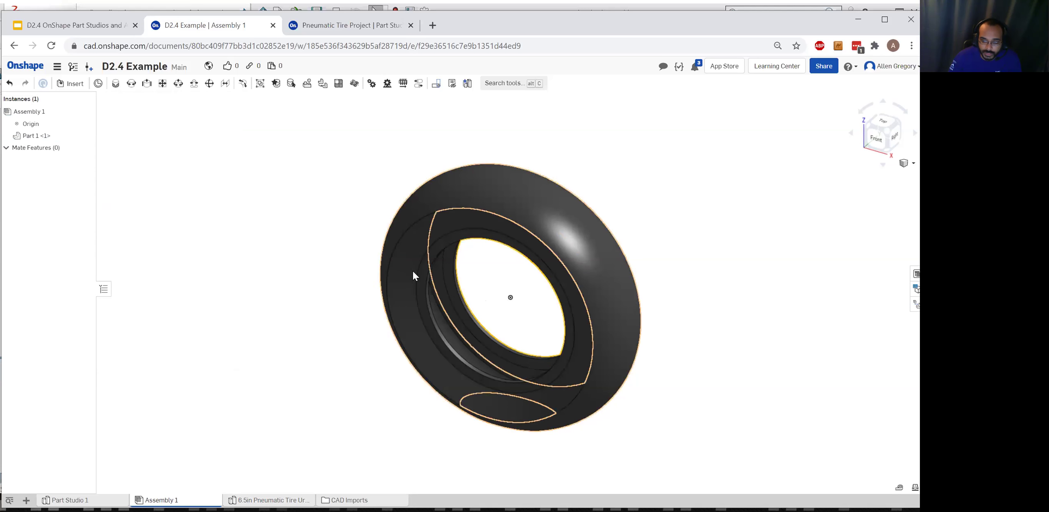
Fix the tire part in place in the assembly and try to move it as a test
scroll(620, 363, up, 5)
scroll(701, 356, down, 3)
mouse_move(700, 355)
right_down()
mouse_move(684, 316)
mouse_move(679, 356)
mouse_move(695, 369)
right_up()
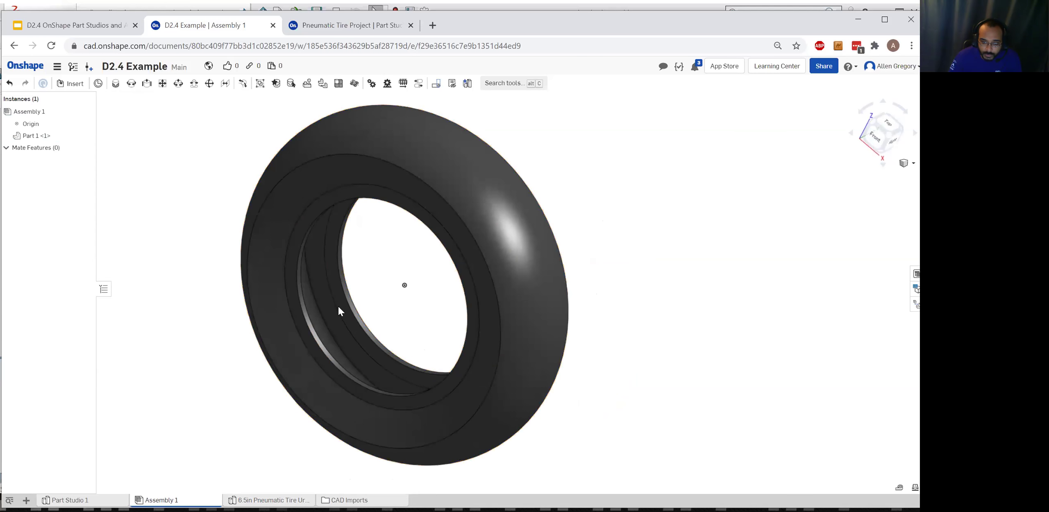
right_click(273, 292)
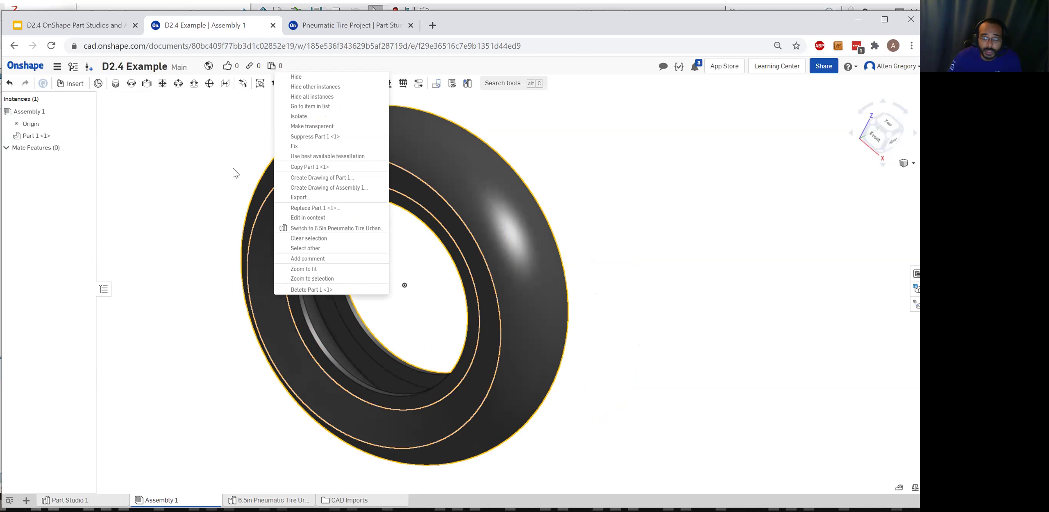
click(294, 146)
mouse_move(370, 200)
mouse_down()
mouse_move(297, 192)
mouse_move(227, 257)
mouse_up()
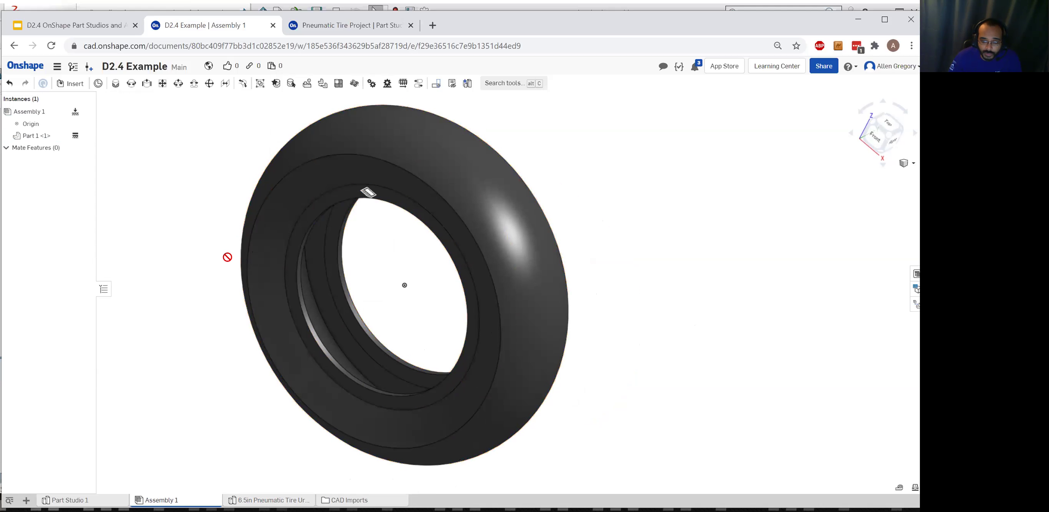
right_drag(428, 295, 362, 192)
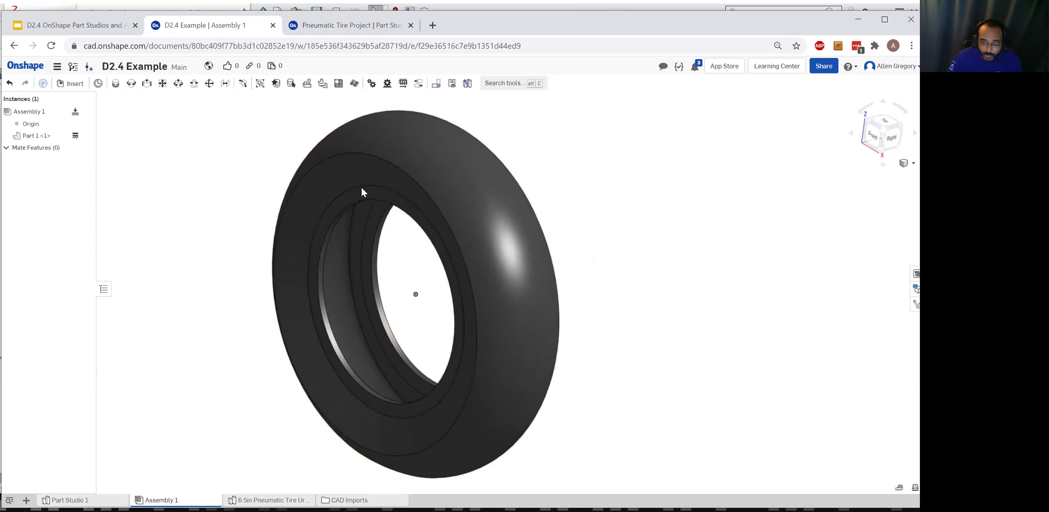
Insert the 1.125" Bearing Bore Plastic Versahub Spacer (1/2" Wide) from the MKCad - Hubs document and place it beside the tire
click(271, 500)
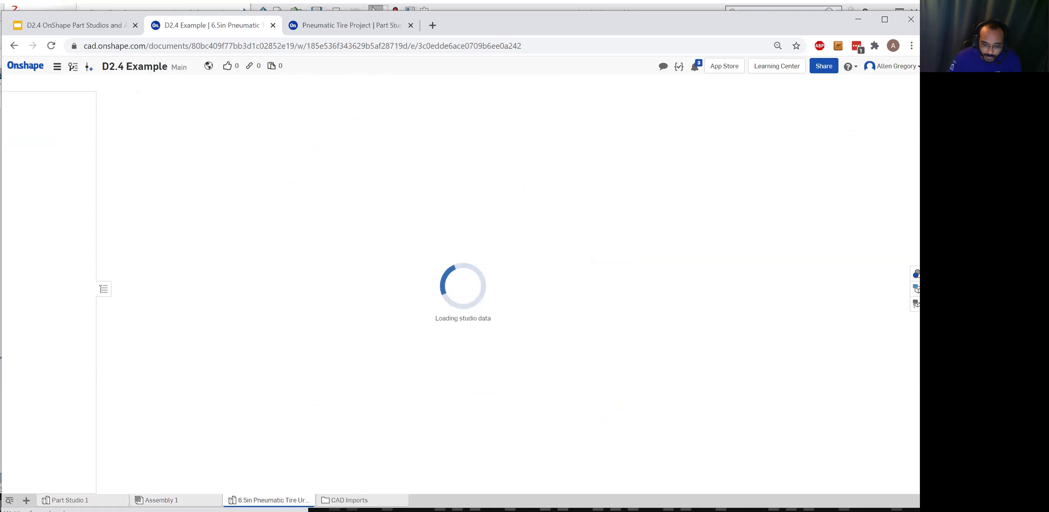
click(161, 500)
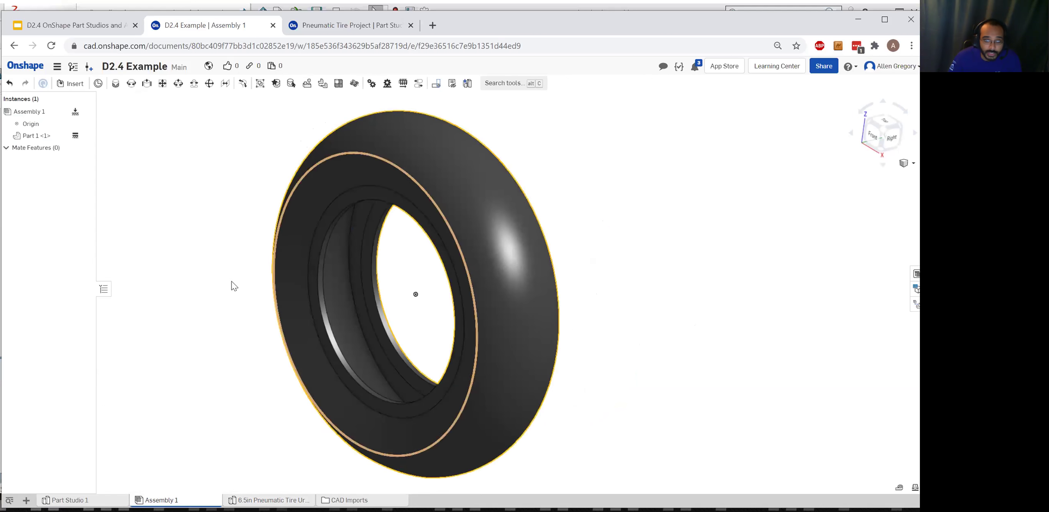
click(76, 86)
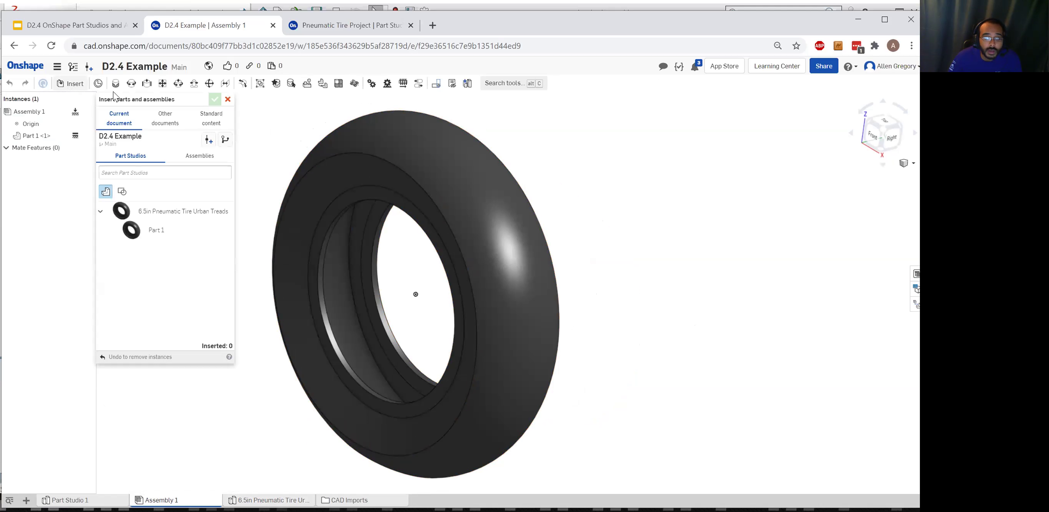
click(168, 124)
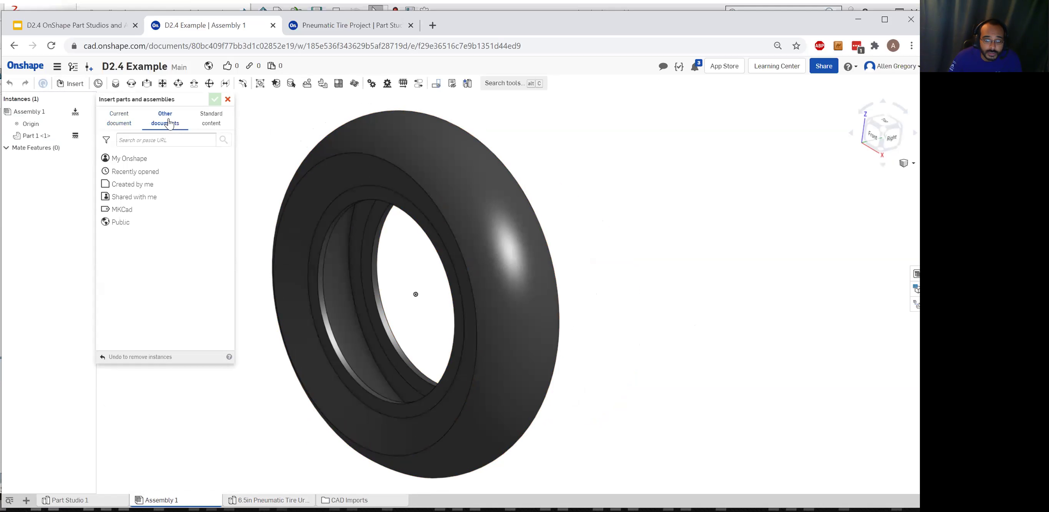
click(119, 209)
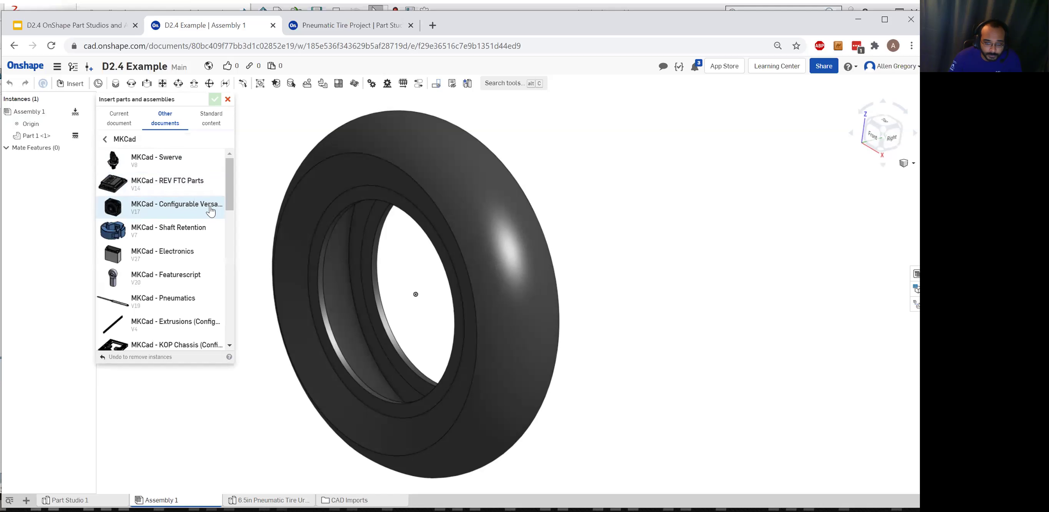
drag(228, 184, 229, 305)
click(164, 295)
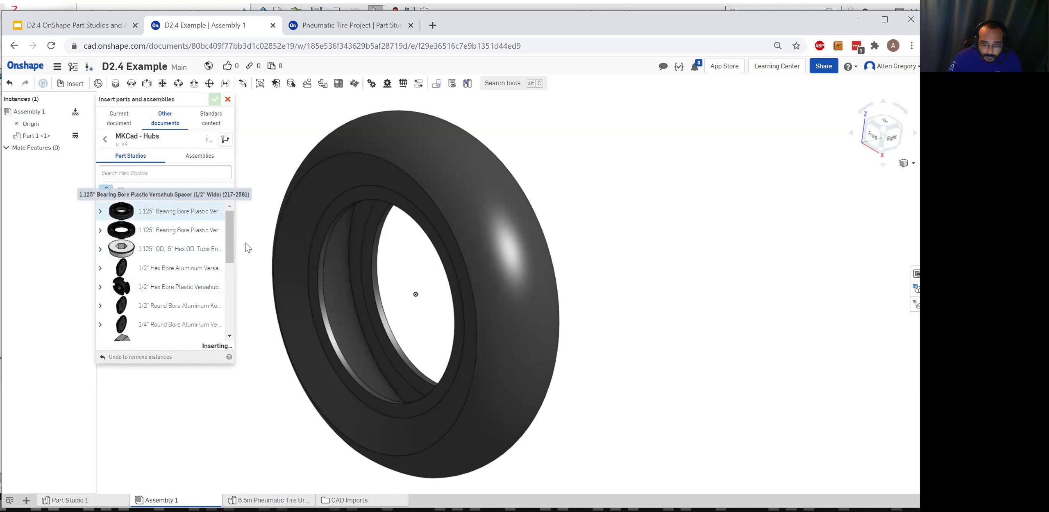
click(181, 211)
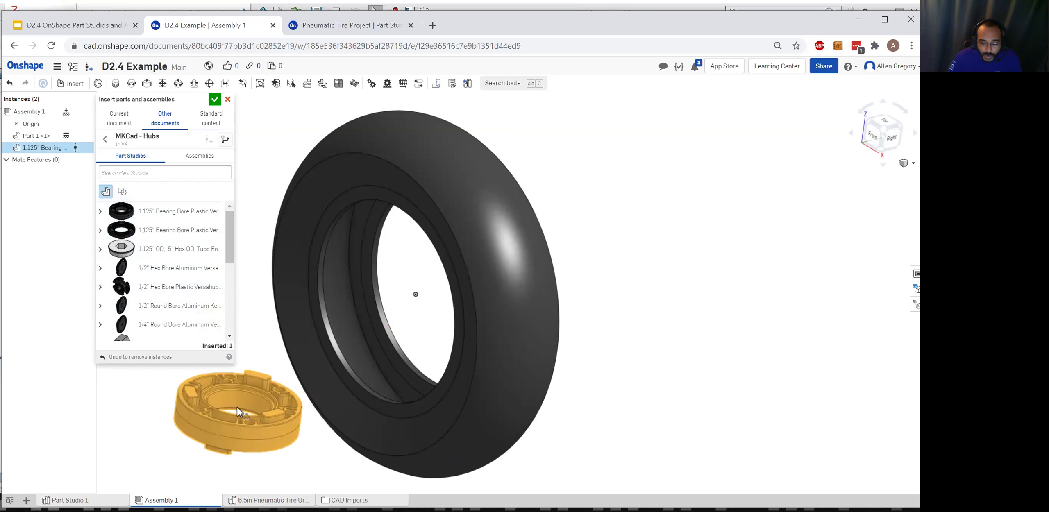
click(229, 403)
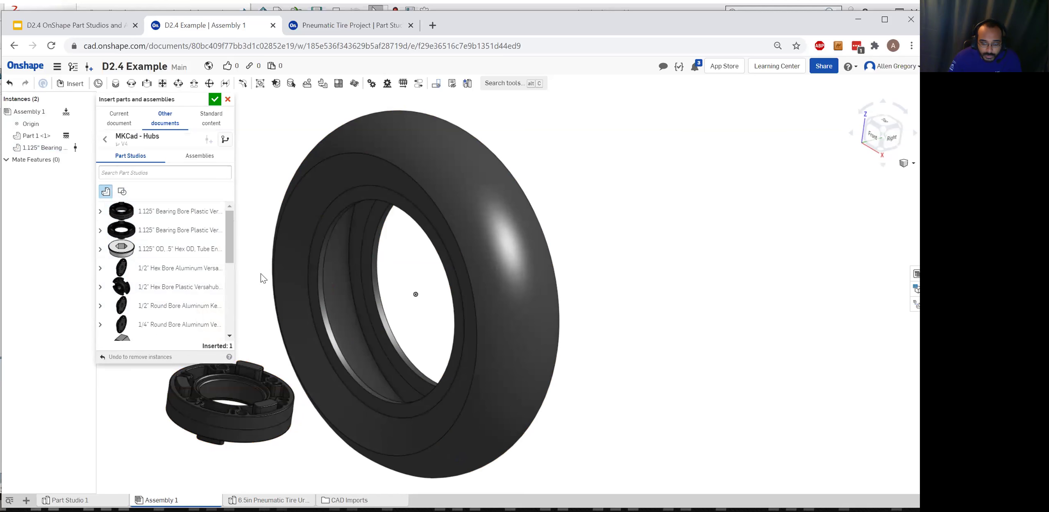
click(228, 99)
click(512, 103)
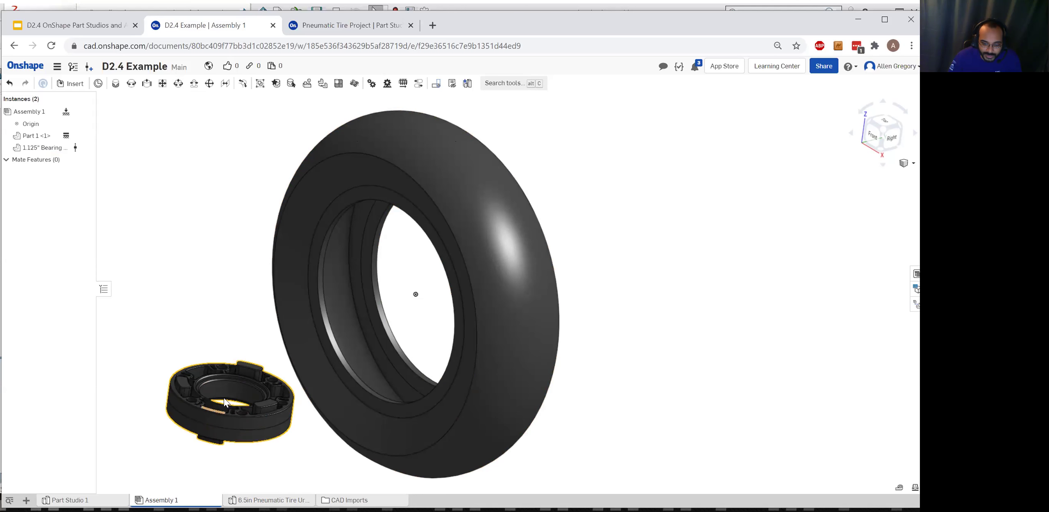
Move the Versahub spacer slightly up and away from the tire
drag(232, 396, 205, 349)
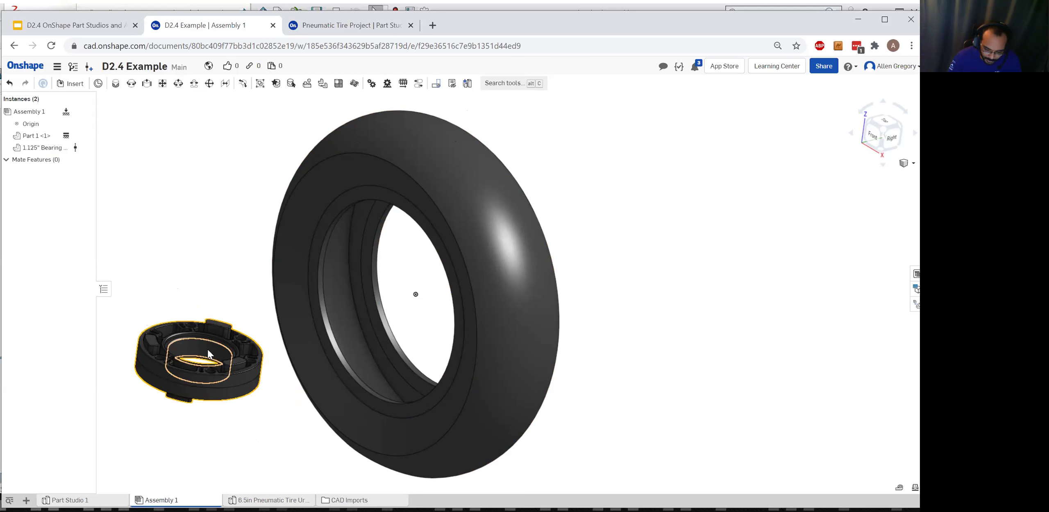
right_drag(208, 358, 210, 300)
scroll(130, 284, up, 2)
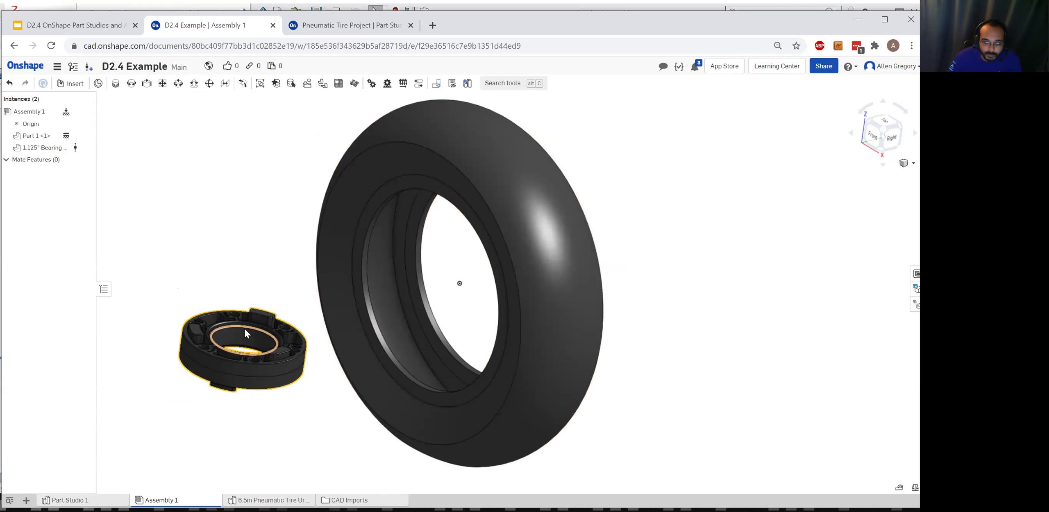
right_drag(298, 336, 331, 340)
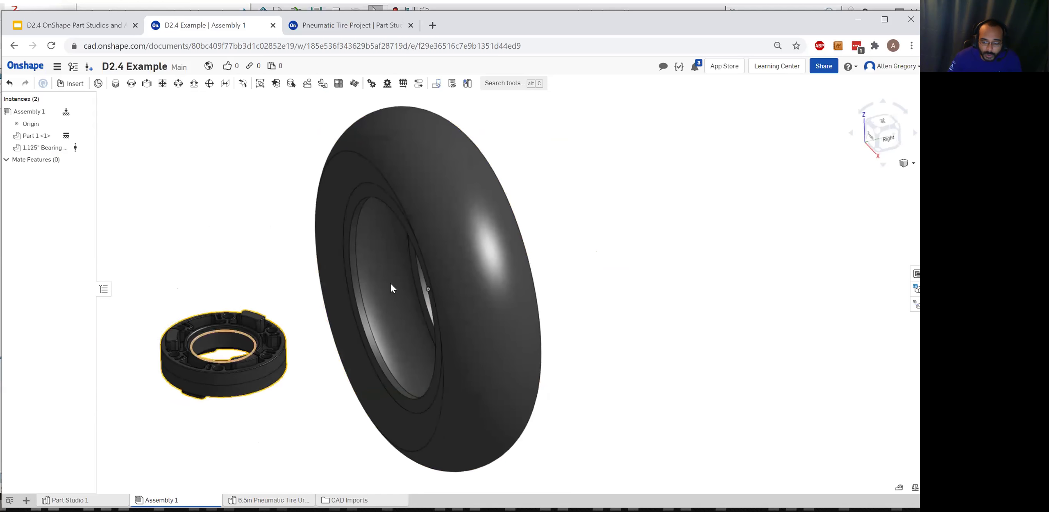
right_drag(433, 293, 437, 285)
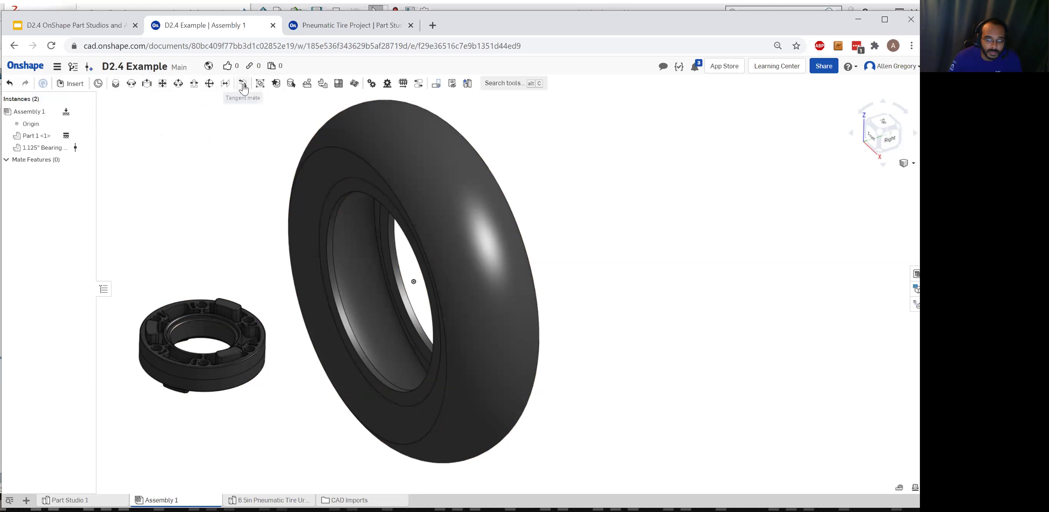
Add a slider mate between the circular bore edge of the Versahub spacer and the assembly origin at the tire's centre
click(147, 85)
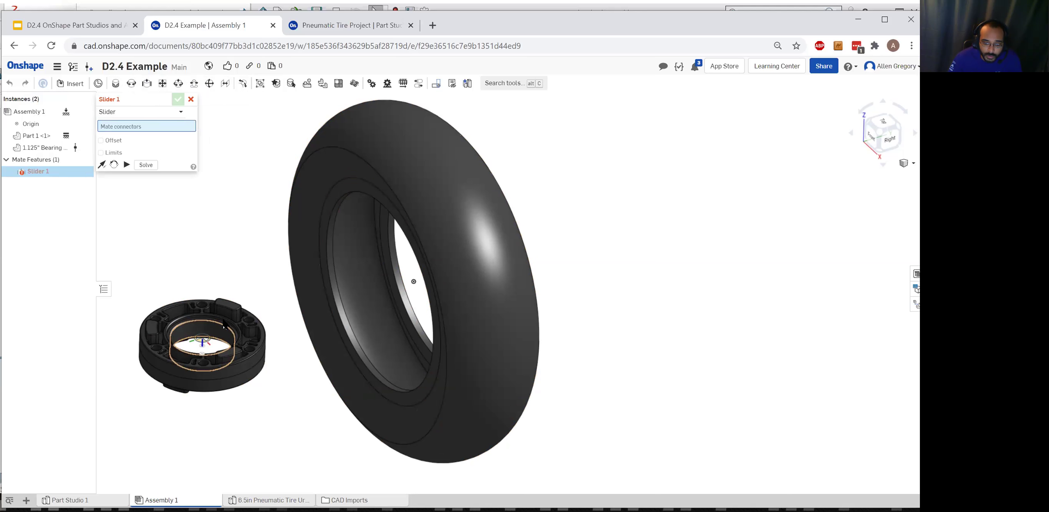
scroll(224, 325, up, 5)
middle_drag(183, 341, 305, 340)
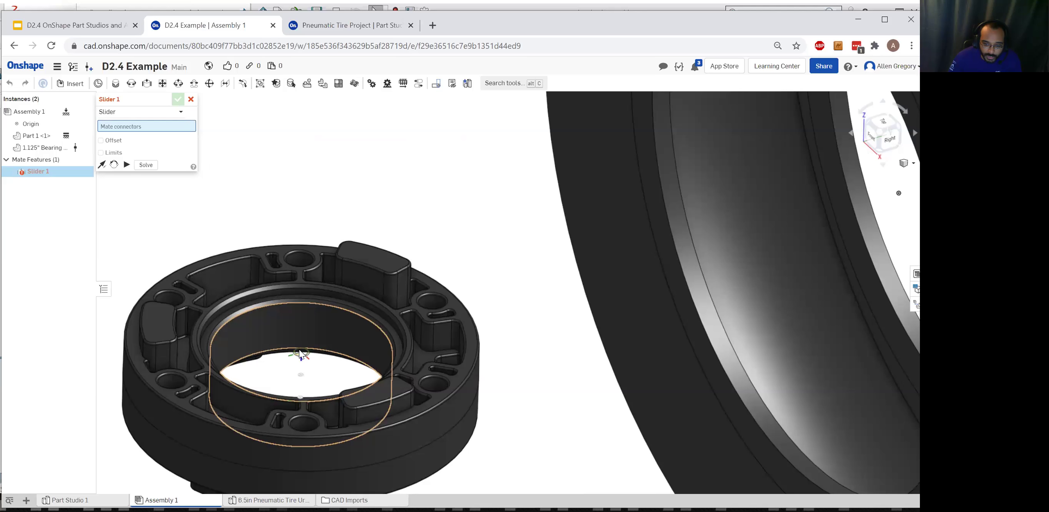
click(344, 290)
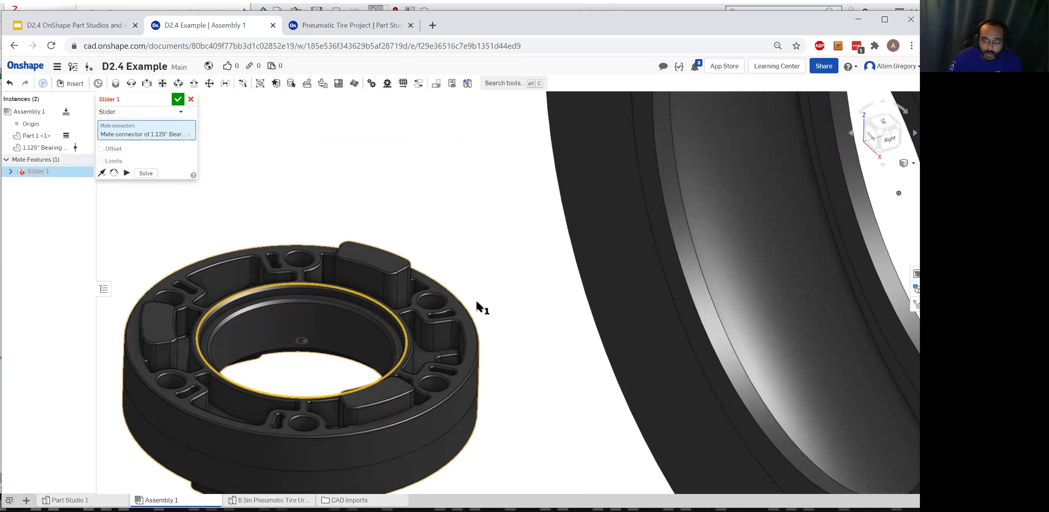
scroll(475, 299, down, 4)
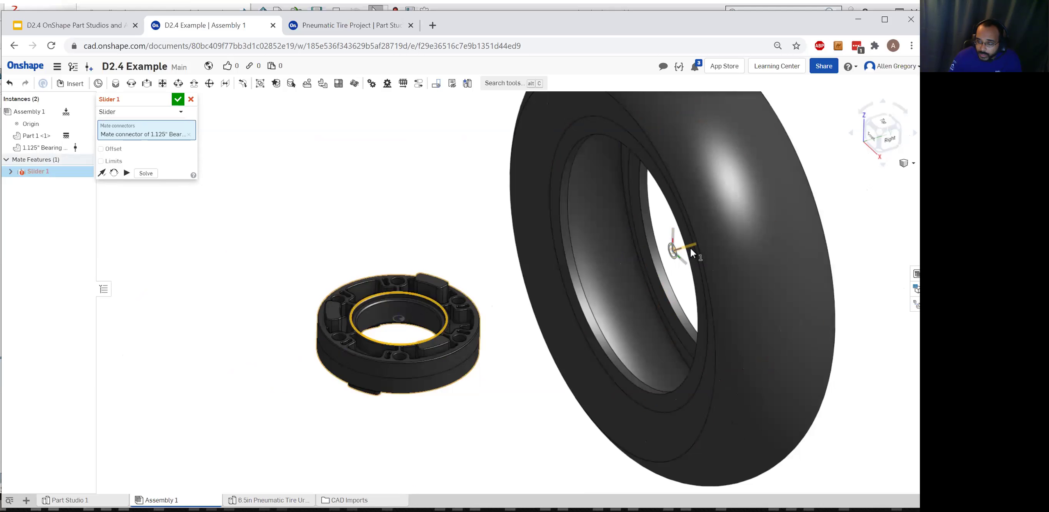
click(691, 251)
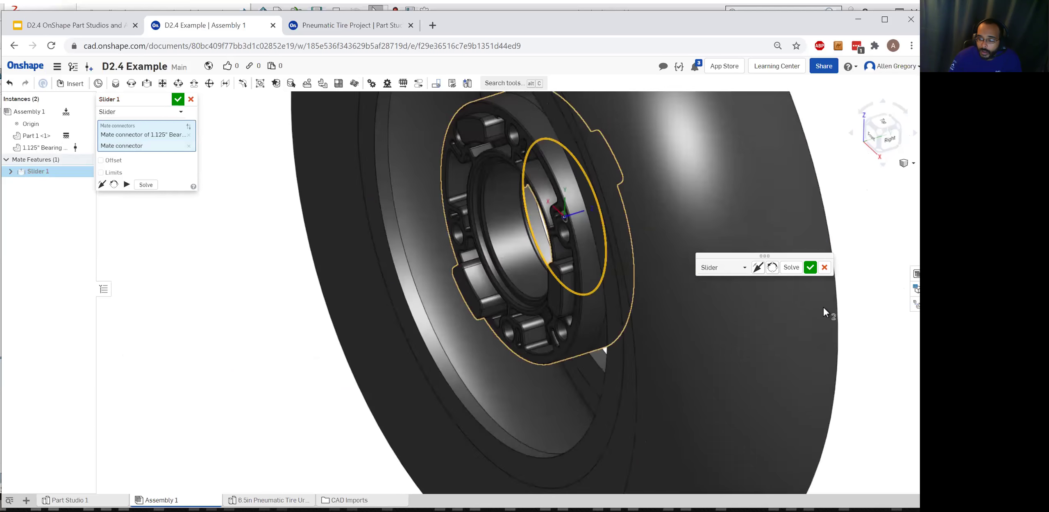
middle_drag(788, 321, 513, 308)
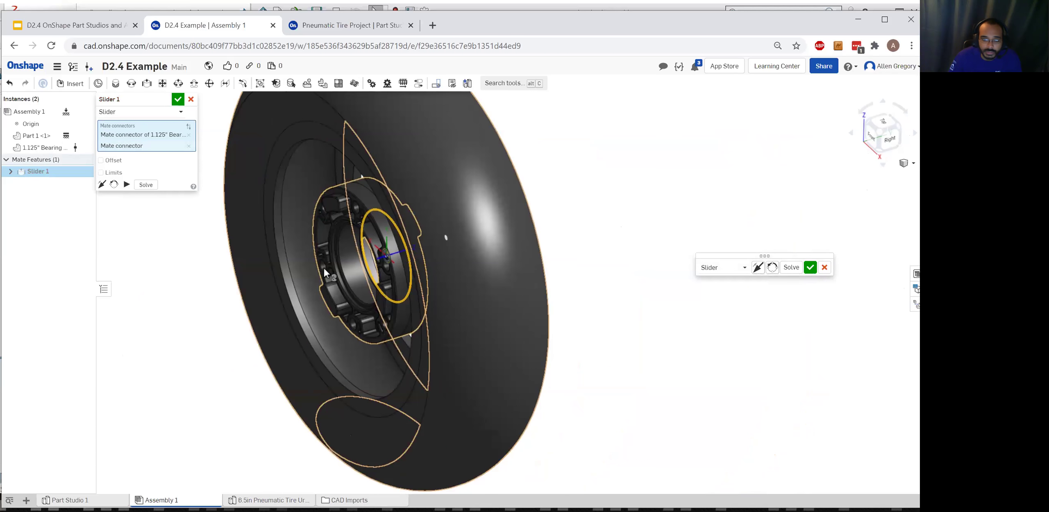
scroll(292, 162, down, 2)
right_drag(330, 212, 320, 241)
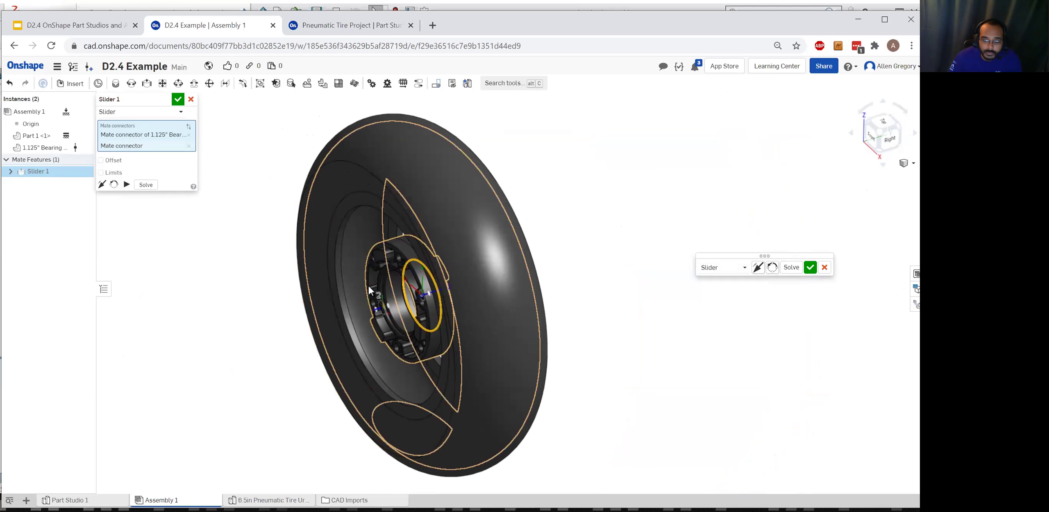
click(178, 99)
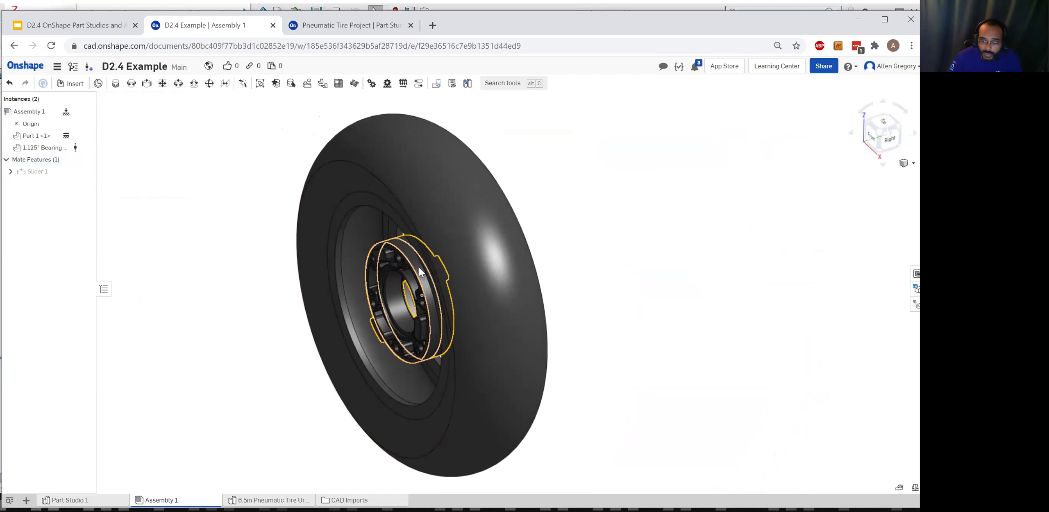
Slide the Versahub spacer along the tire's axis to test the slider mate, undoing one of the moves
drag(408, 267, 316, 407)
mouse_move(343, 292)
right_down()
mouse_move(315, 296)
mouse_move(354, 290)
right_up()
drag(354, 291, 385, 347)
mouse_move(382, 341)
right_down()
mouse_move(400, 330)
mouse_move(393, 341)
right_up()
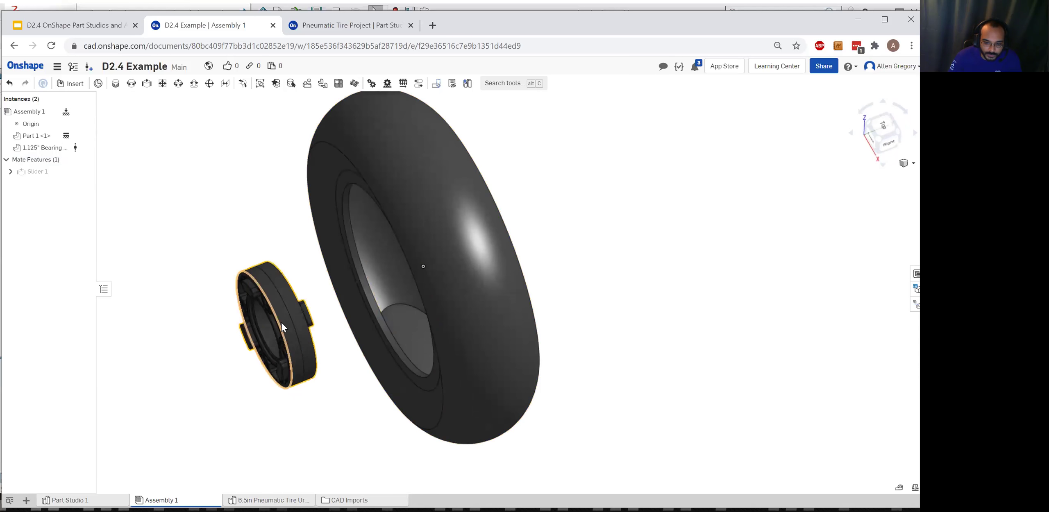
key(ctrl+z)
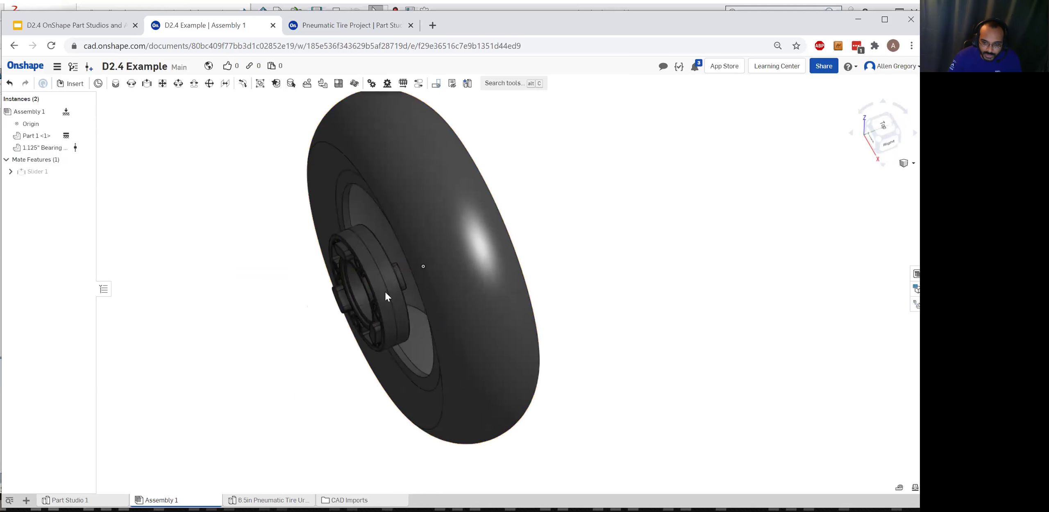
drag(375, 289, 403, 55)
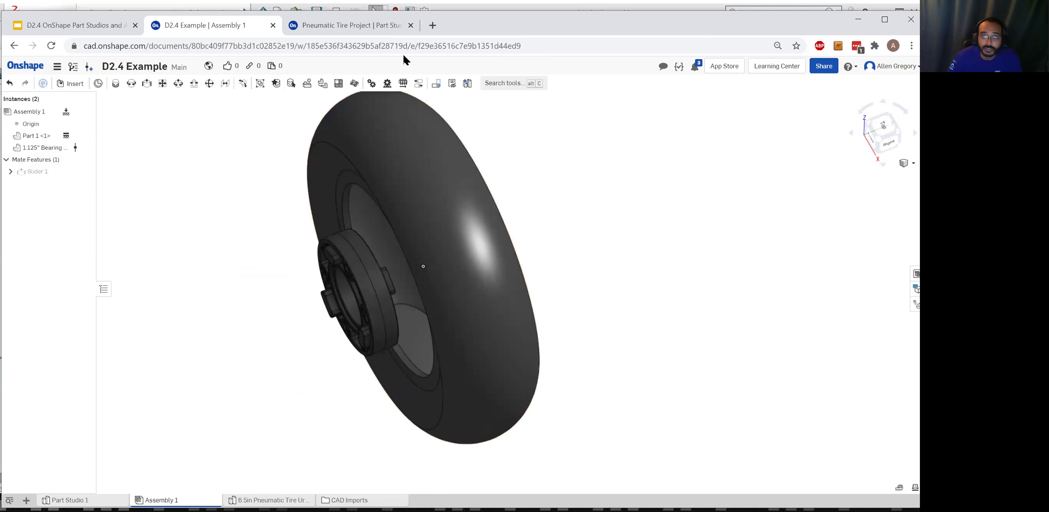
Switch to SOLIDWORKS, exit the isolated view and examine how the sprocket and hub sit on the reference pneumatic wheel
click(495, 6)
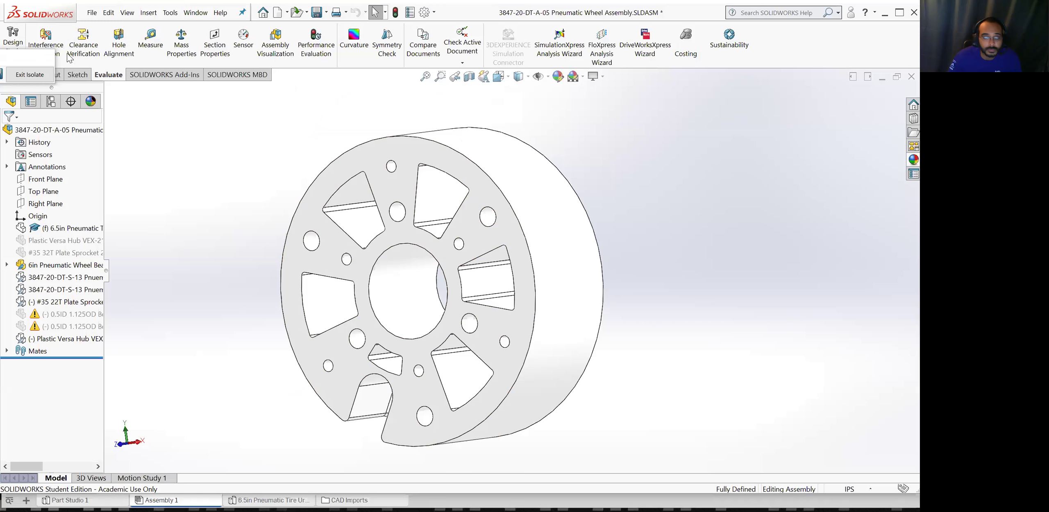
click(29, 75)
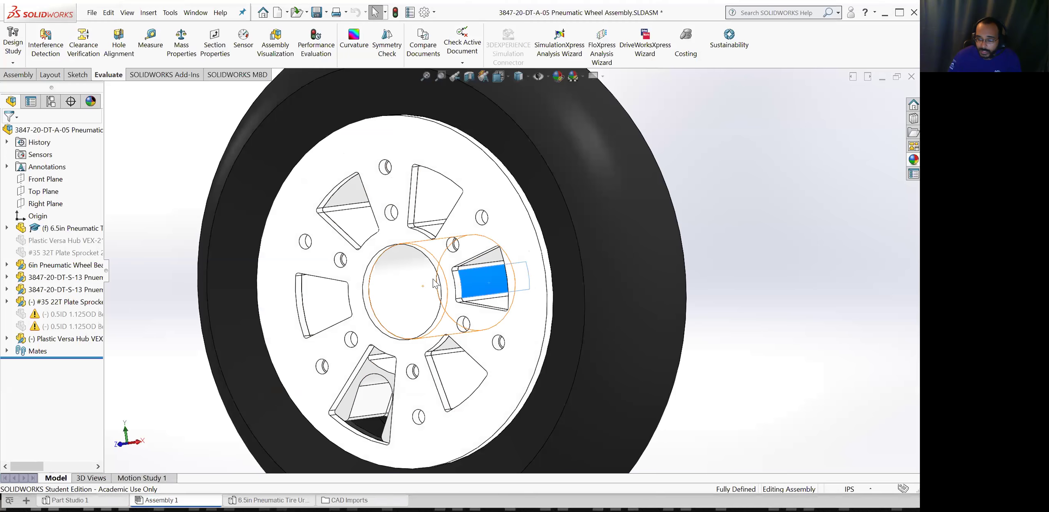
drag(488, 282, 358, 302)
middle_drag(358, 302, 376, 346)
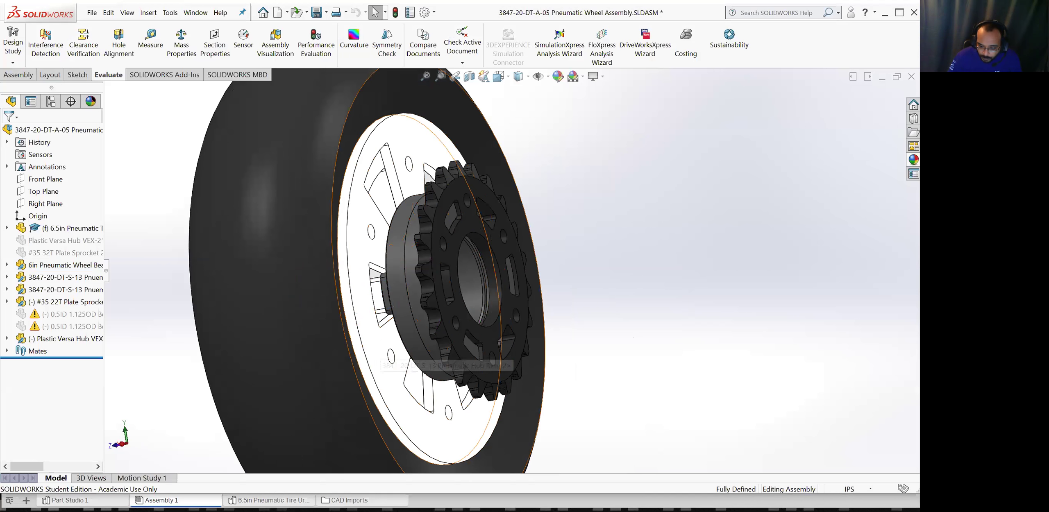
Switch back to the Onshape assembly and slide the Versahub spacer along its axis until it is clear of the tire
key(alt+Tab)
middle_drag(397, 270, 427, 280)
right_drag(426, 280, 465, 282)
scroll(483, 285, up, 2)
middle_drag(483, 285, 307, 219)
right_drag(308, 224, 436, 305)
scroll(436, 299, up, 2)
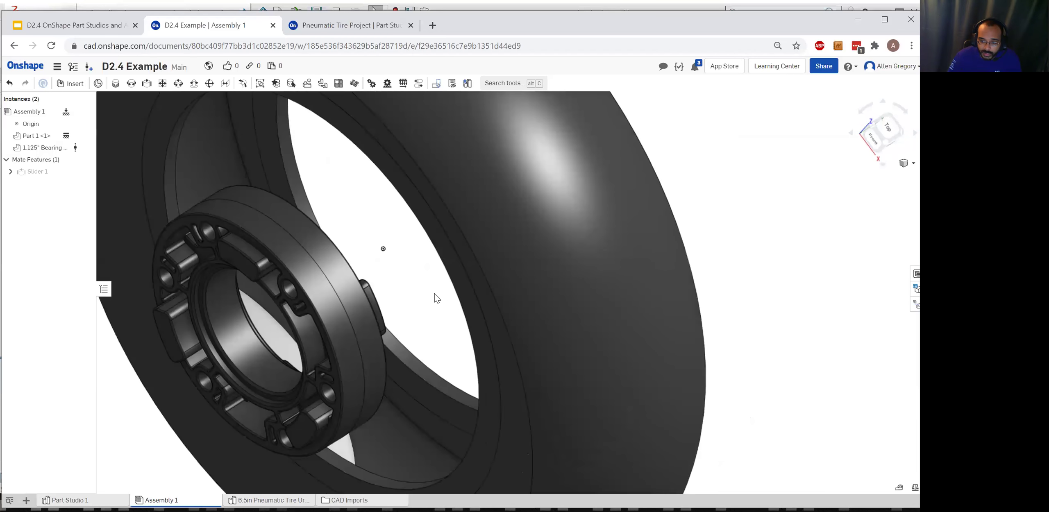
scroll(412, 275, down, 4)
drag(364, 350, 298, 378)
right_drag(298, 379, 377, 342)
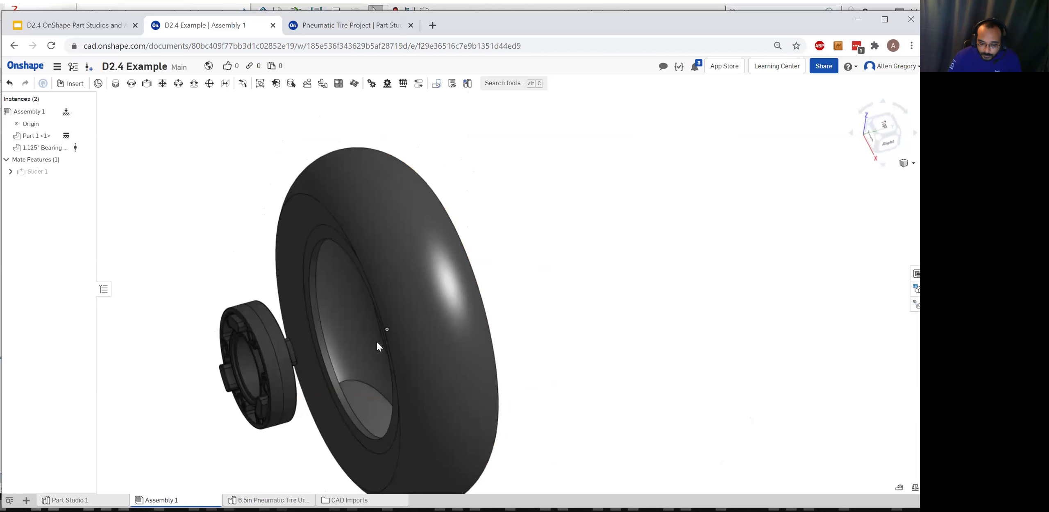
Start inserting a part from other documents and open the MKCad - Sprockets document
click(74, 83)
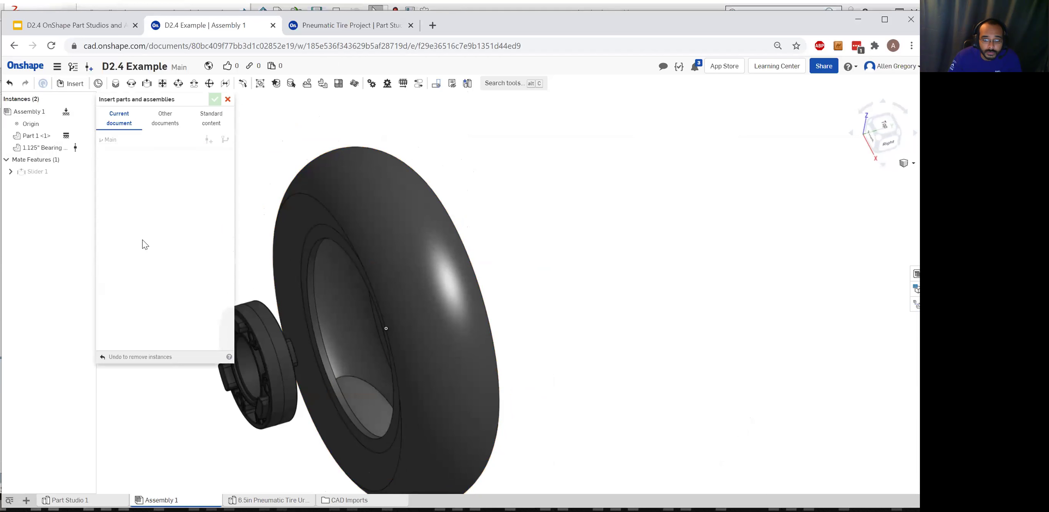
click(165, 121)
click(127, 213)
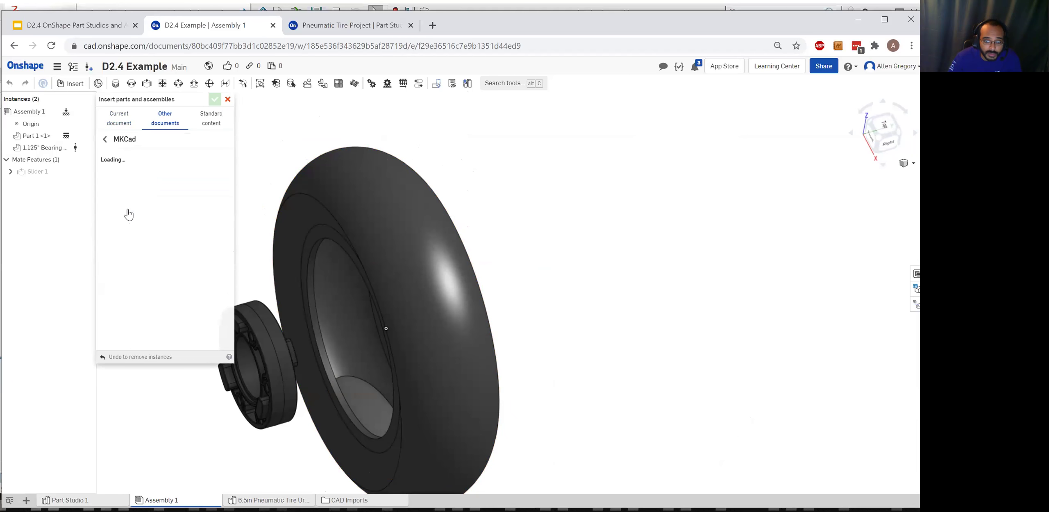
scroll(205, 217, down, 1)
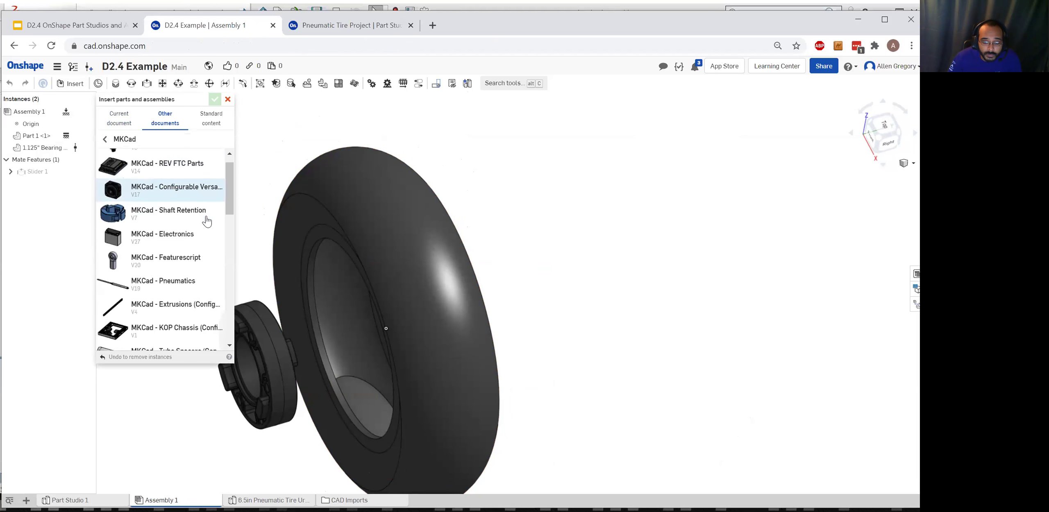
scroll(207, 221, down, 4)
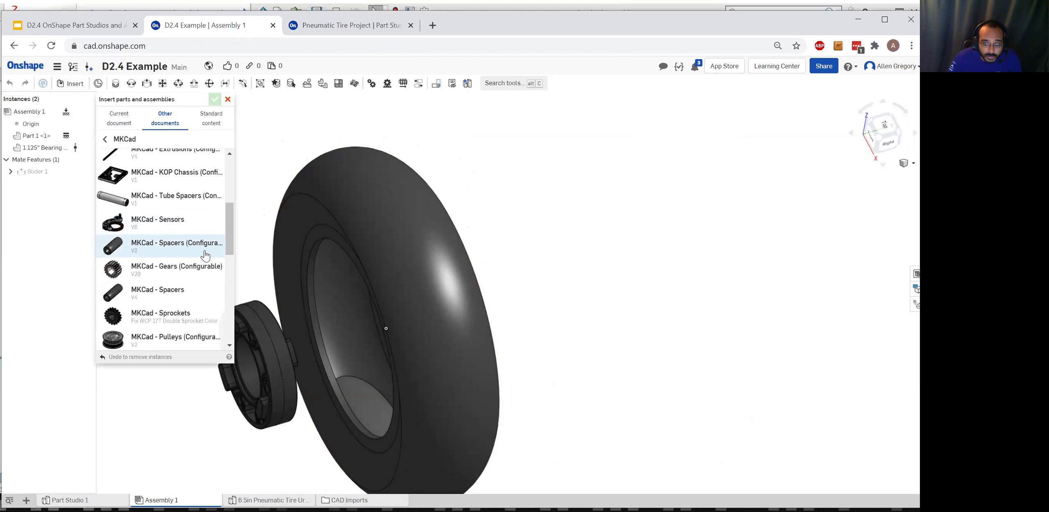
scroll(193, 262, down, 1)
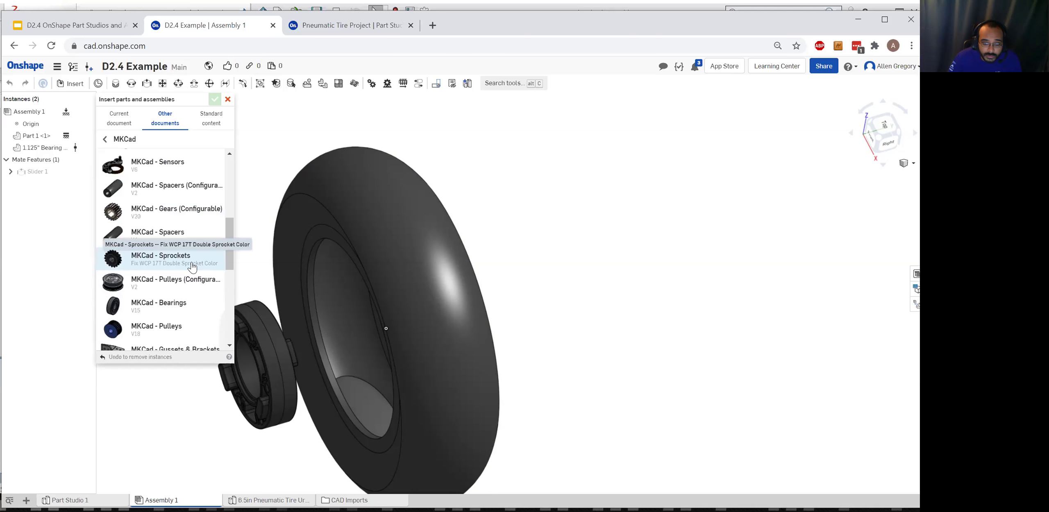
click(192, 265)
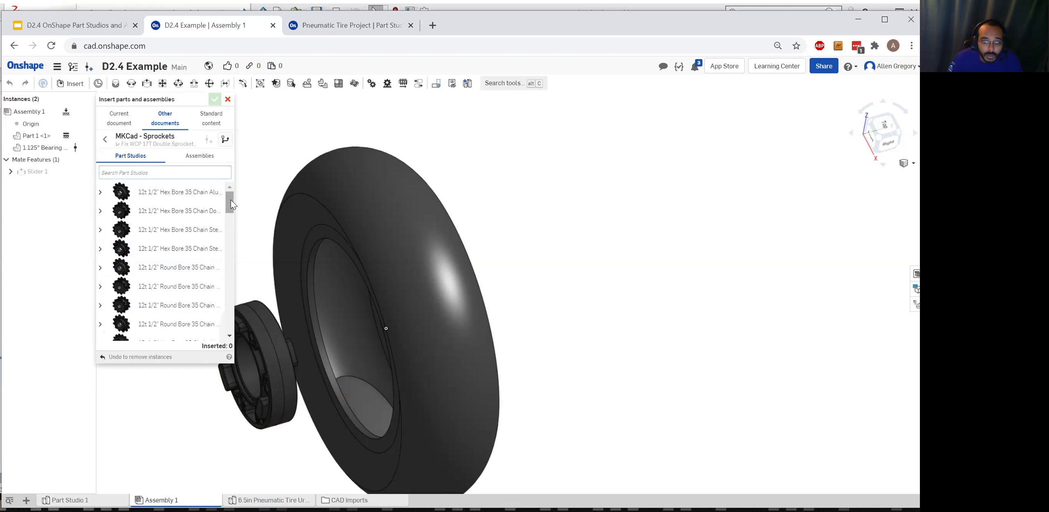
Insert the 22t Bearing Bore Plate 35 Chain Sprocket and place it beside the Versahub spacer on the side away from the tire
drag(230, 202, 228, 270)
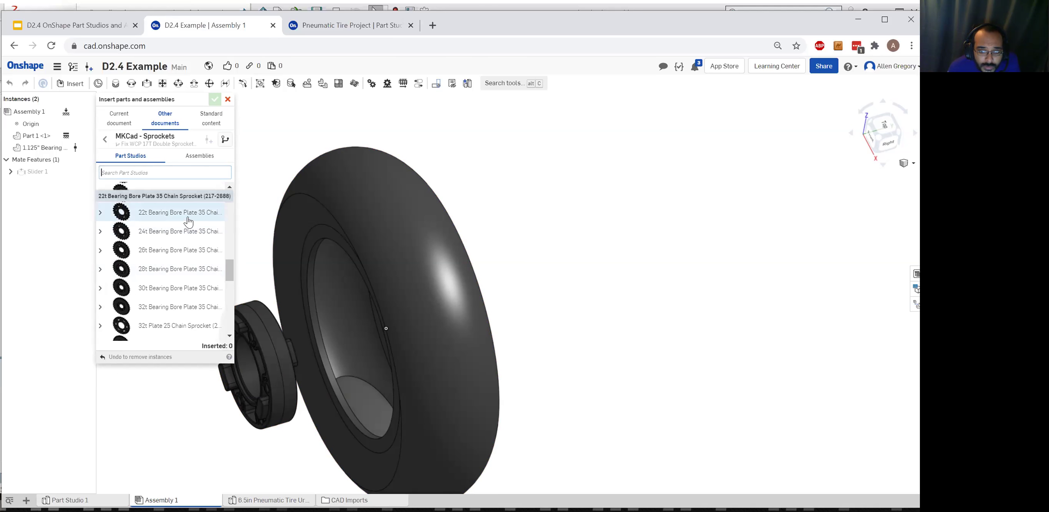
click(409, 365)
scroll(422, 357, down, 4)
drag(440, 352, 359, 353)
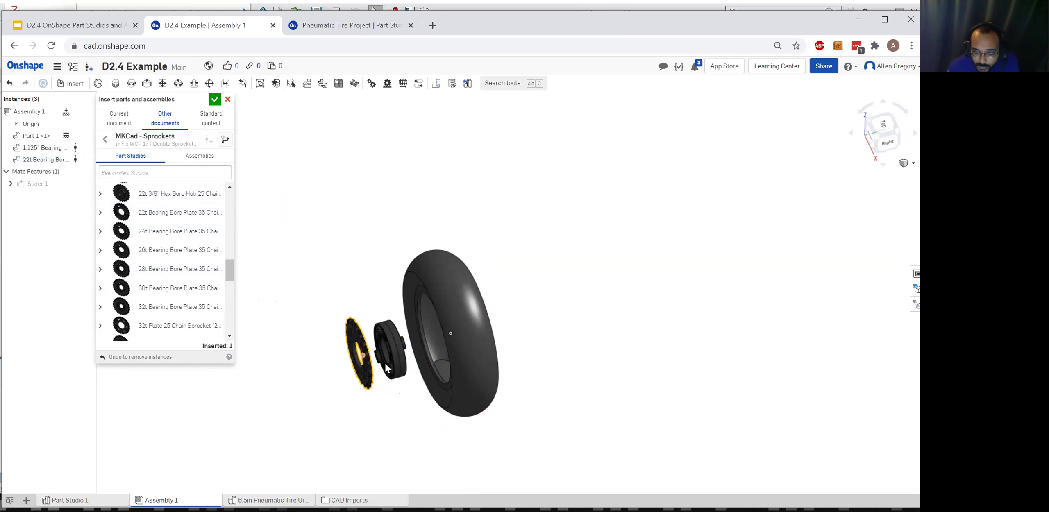
scroll(369, 353, up, 5)
right_drag(363, 330, 291, 349)
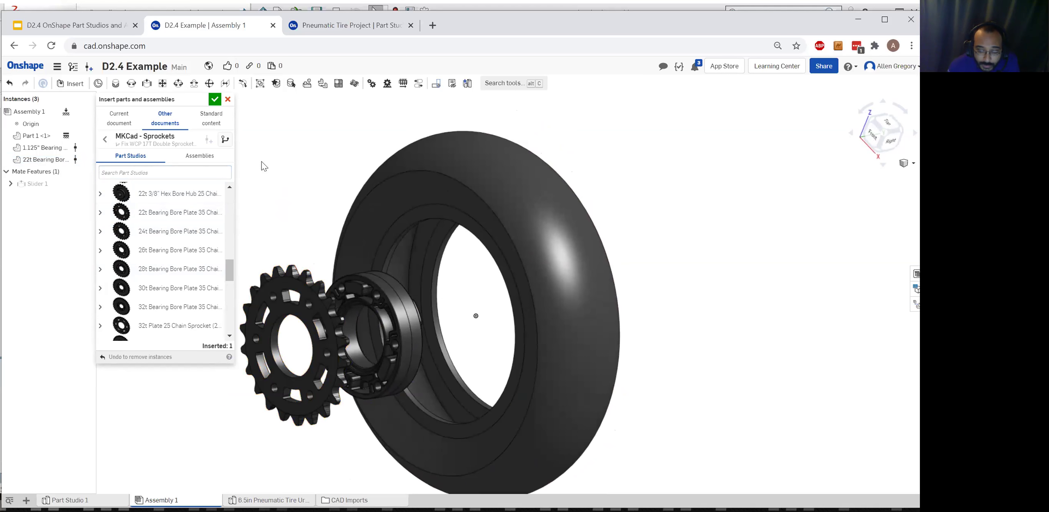
click(215, 99)
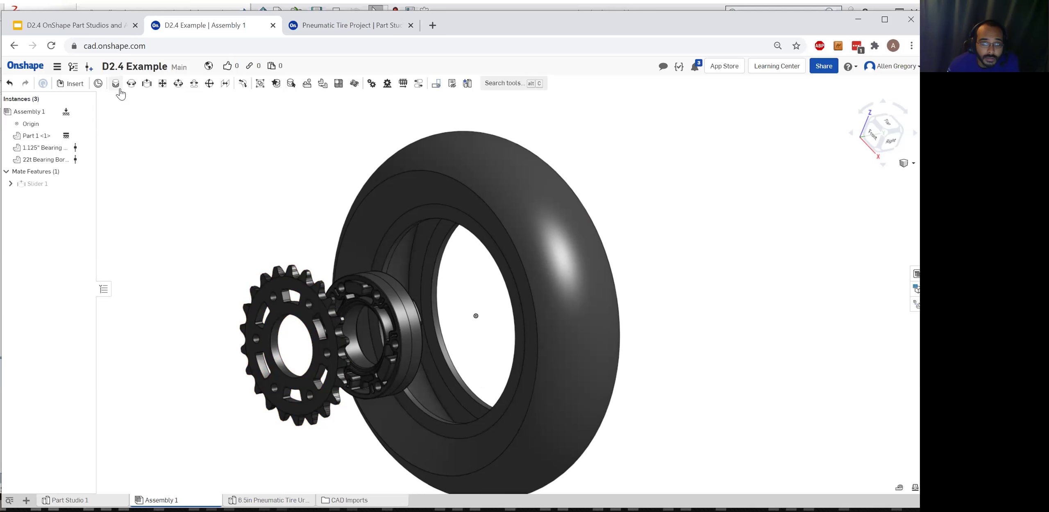
Begin a Fastened mate using the bore edge on the sprocket face that faces the Versahub spacer as the first connector
scroll(364, 324, up, 3)
scroll(362, 318, down, 2)
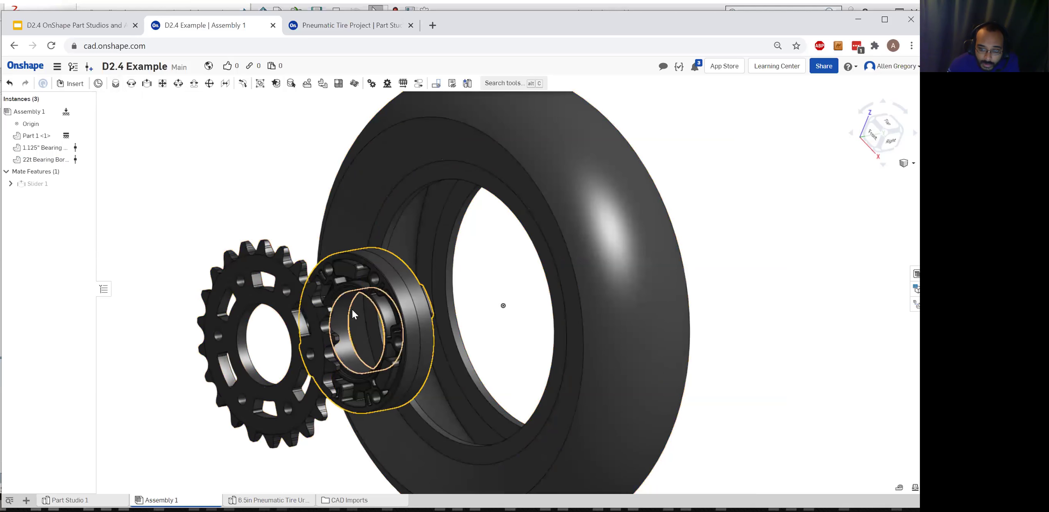
key(n)
drag(387, 311, 441, 291)
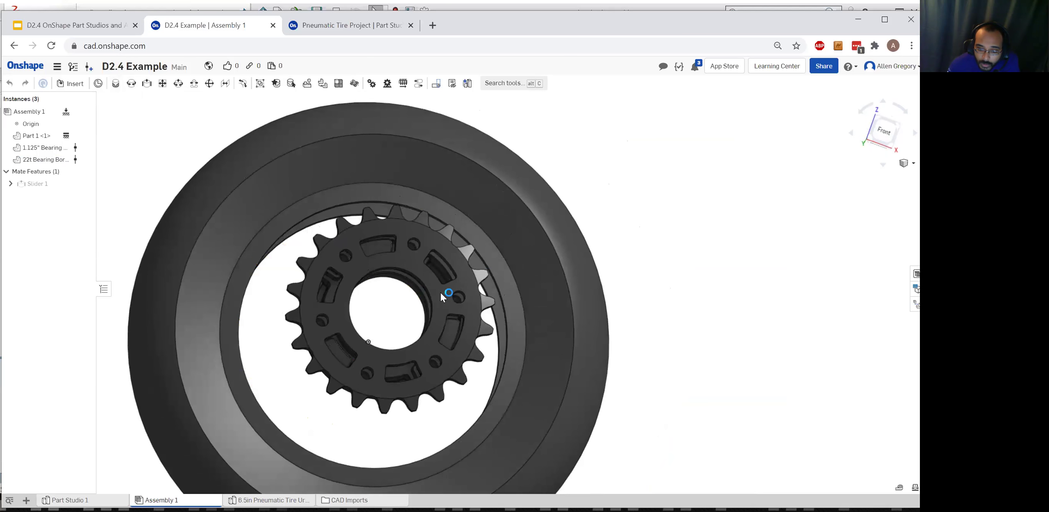
right_drag(440, 292, 377, 320)
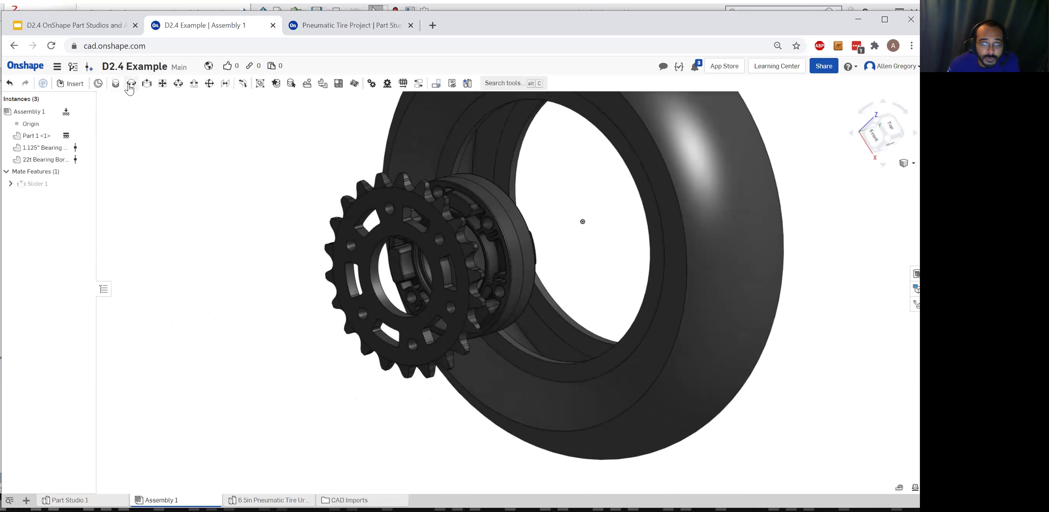
click(115, 84)
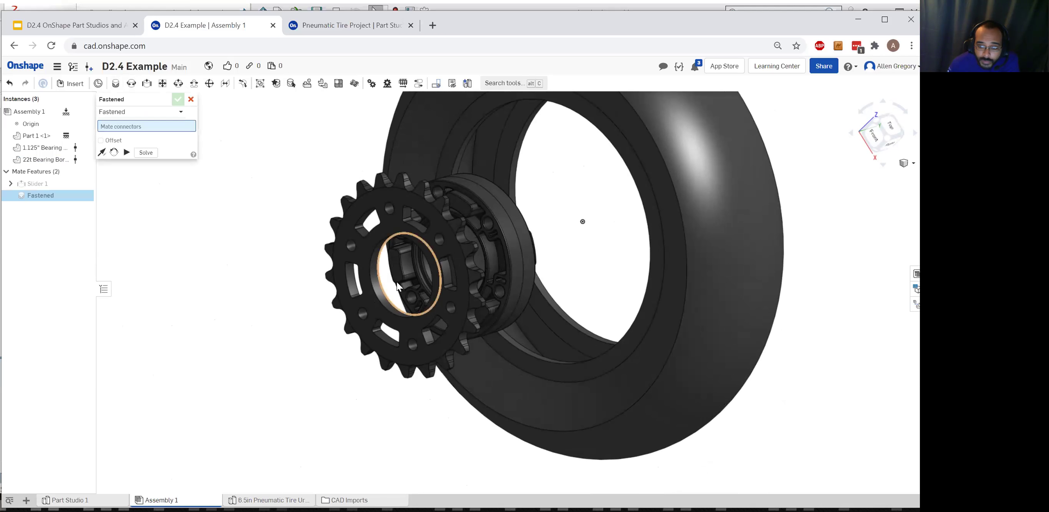
right_drag(388, 296, 428, 296)
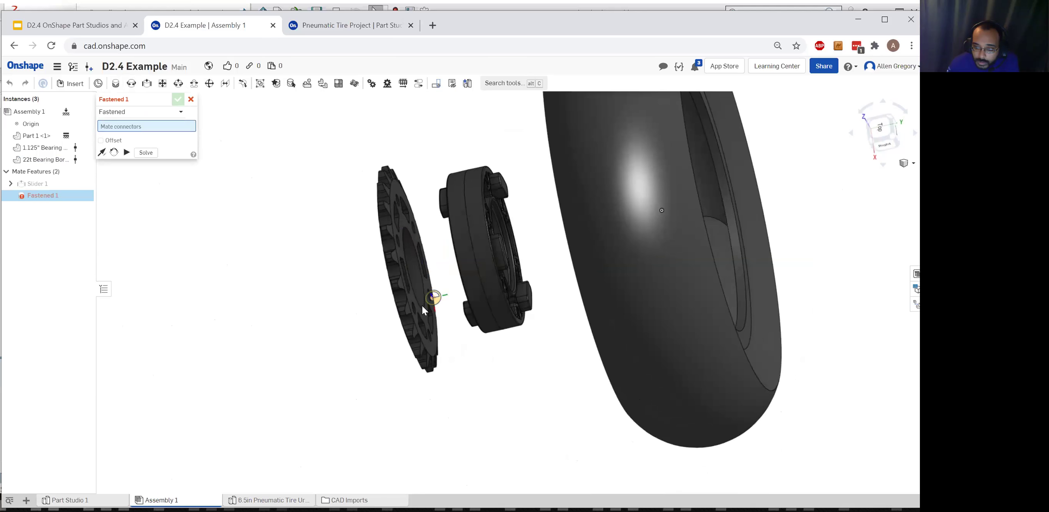
click(415, 243)
scroll(435, 276, up, 5)
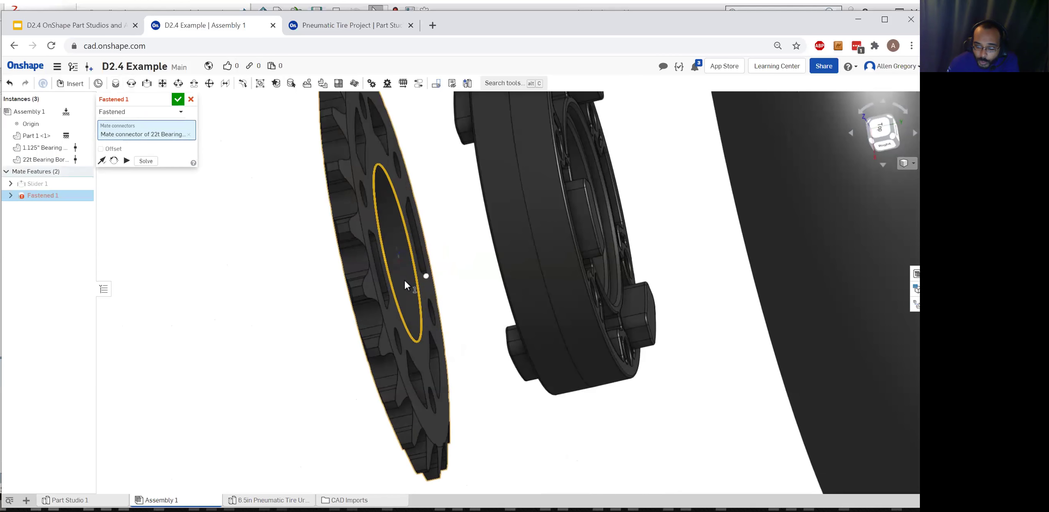
Complete the Fastened mate by joining the sprocket to the Versahub spacer's bore edge on the side away from the tire
right_drag(484, 353, 488, 284)
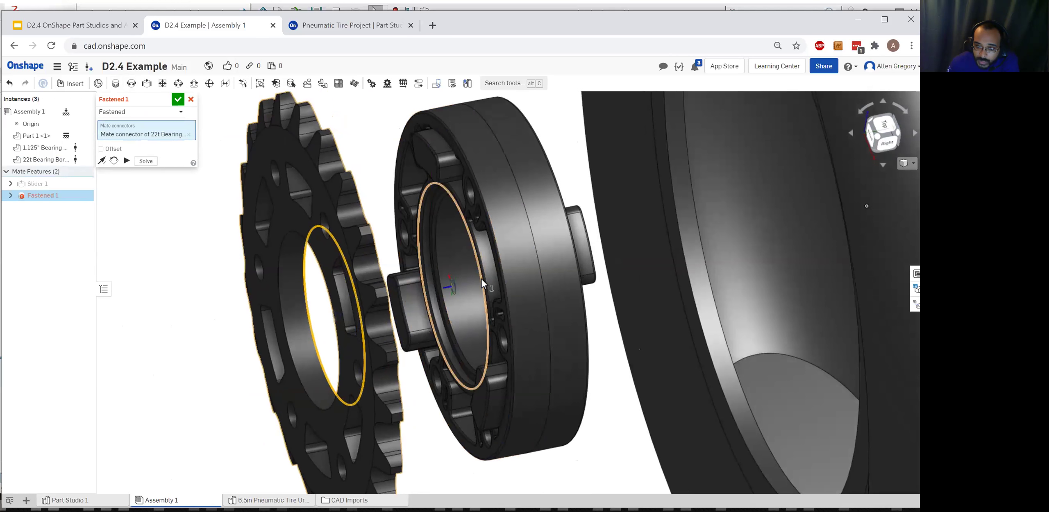
click(482, 278)
right_drag(523, 354, 548, 365)
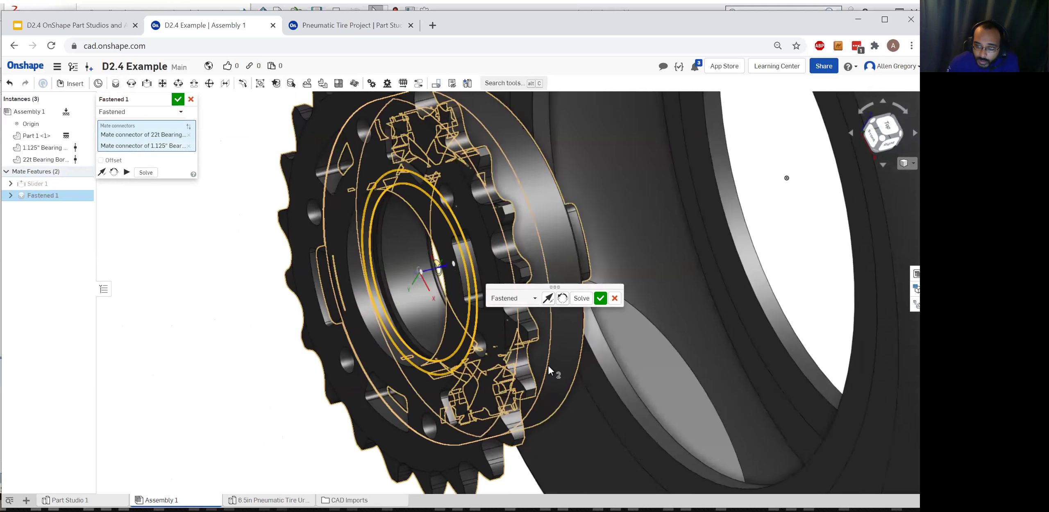
key(shift+1)
right_drag(472, 328, 426, 316)
scroll(492, 319, up, 5)
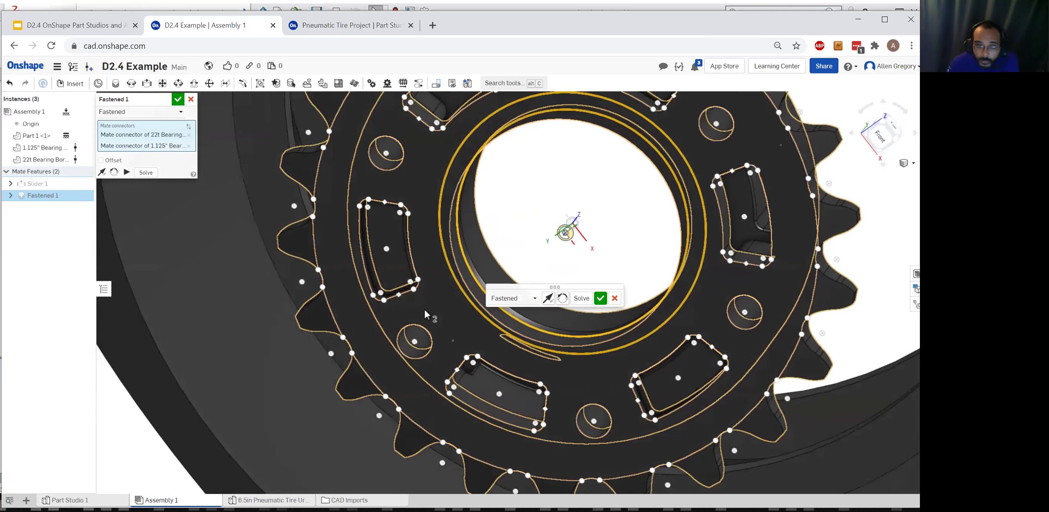
key(Return)
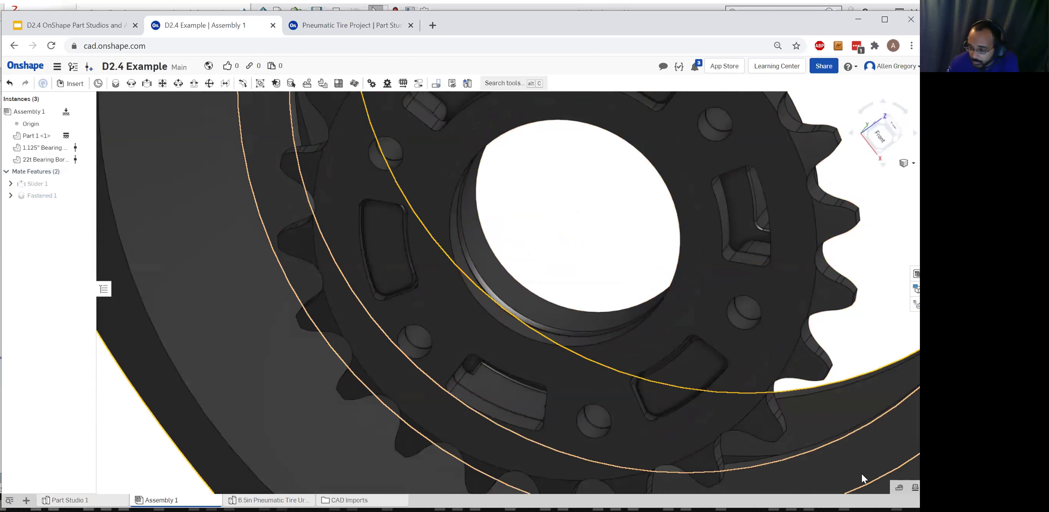
Measure the axis distance between a sprocket bolt hole and the matching Versahub spacer hole to check their alignment
scroll(709, 365, down, 5)
right_drag(710, 366, 899, 489)
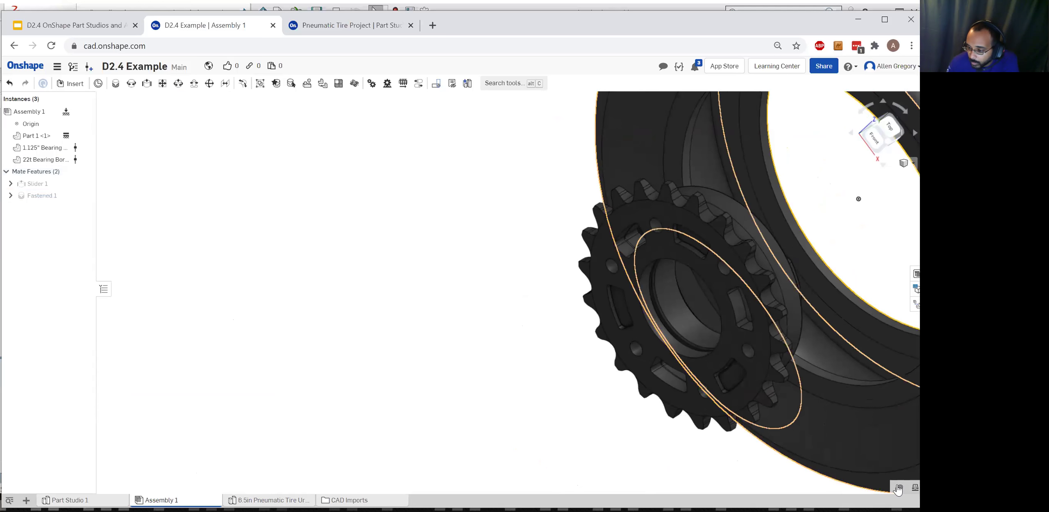
click(899, 488)
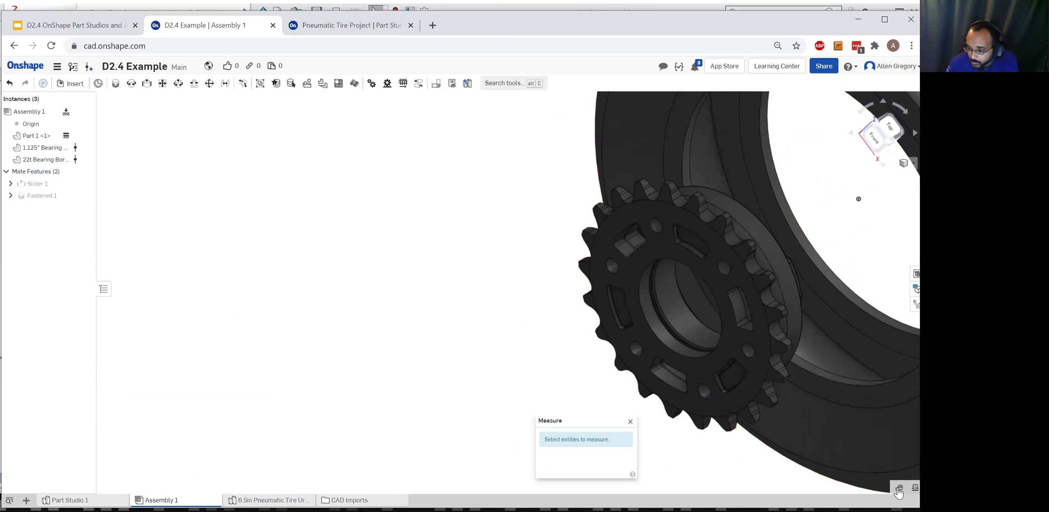
scroll(615, 356, up, 5)
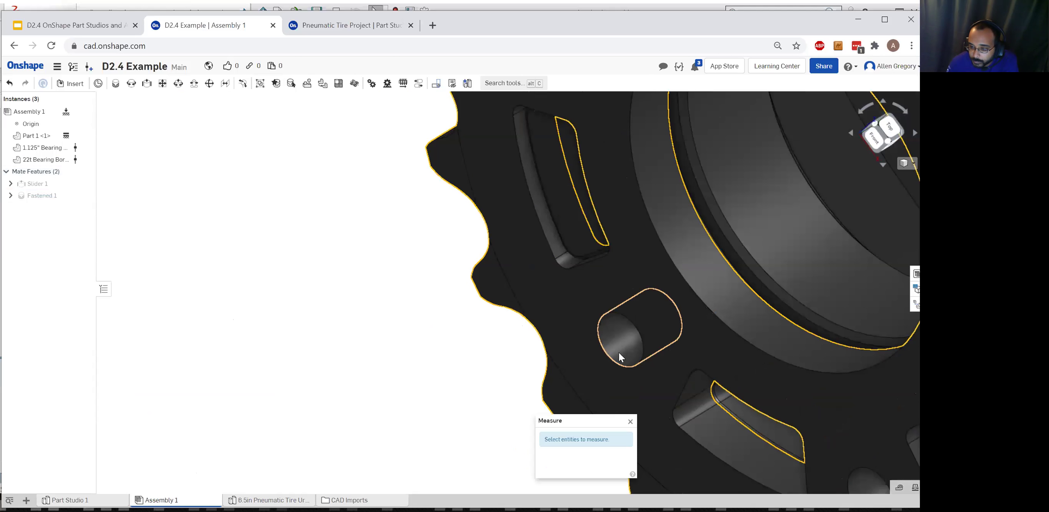
click(618, 351)
right_drag(631, 368, 636, 330)
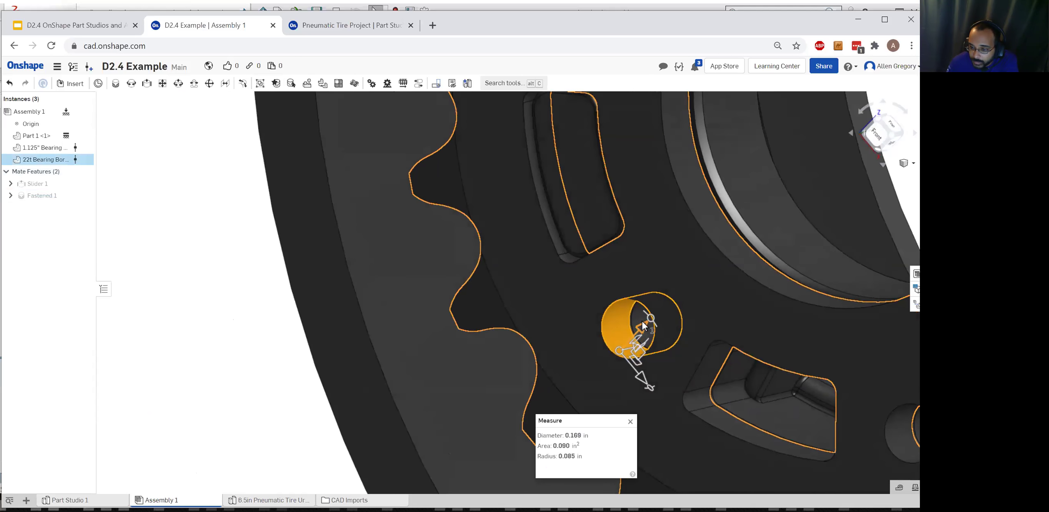
mouse_move(644, 319)
right_down()
mouse_move(649, 339)
mouse_move(645, 317)
right_up()
click(645, 318)
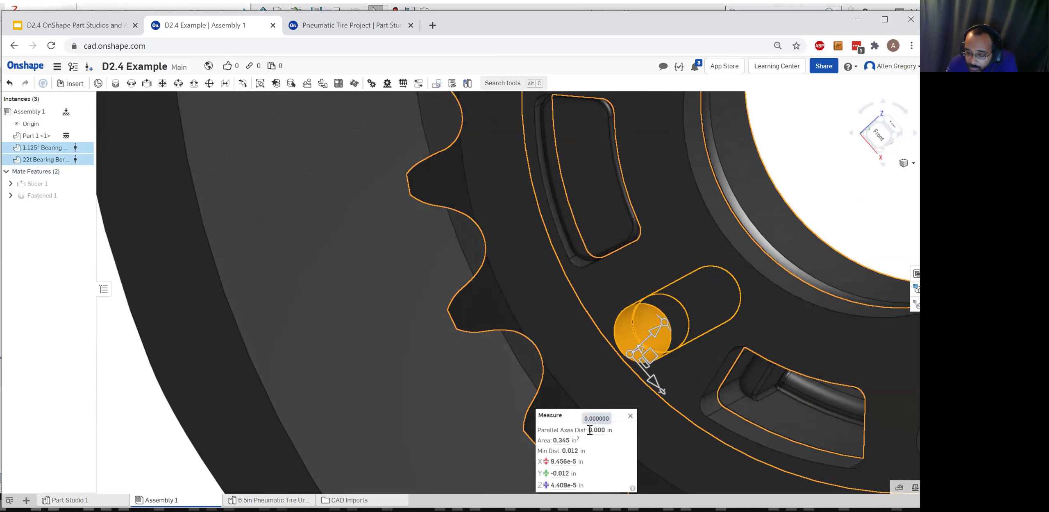
right_drag(678, 359, 650, 367)
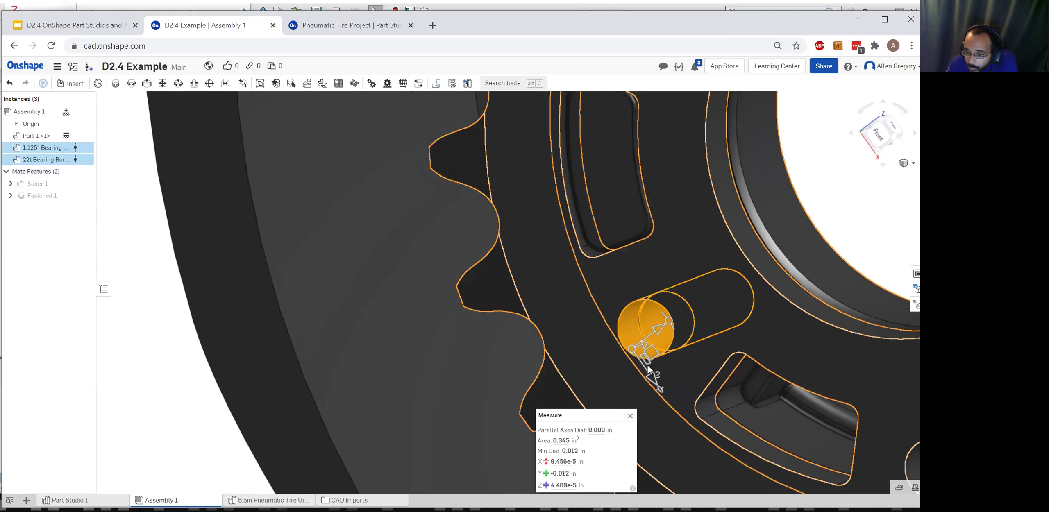
click(630, 417)
click(830, 231)
Move the fastened sprocket and Versahub spacer back and forth along their axis, leaving them beside the tire opening
scroll(679, 344, down, 5)
right_drag(679, 344, 733, 363)
scroll(813, 282, up, 5)
scroll(814, 282, down, 5)
right_click(776, 268)
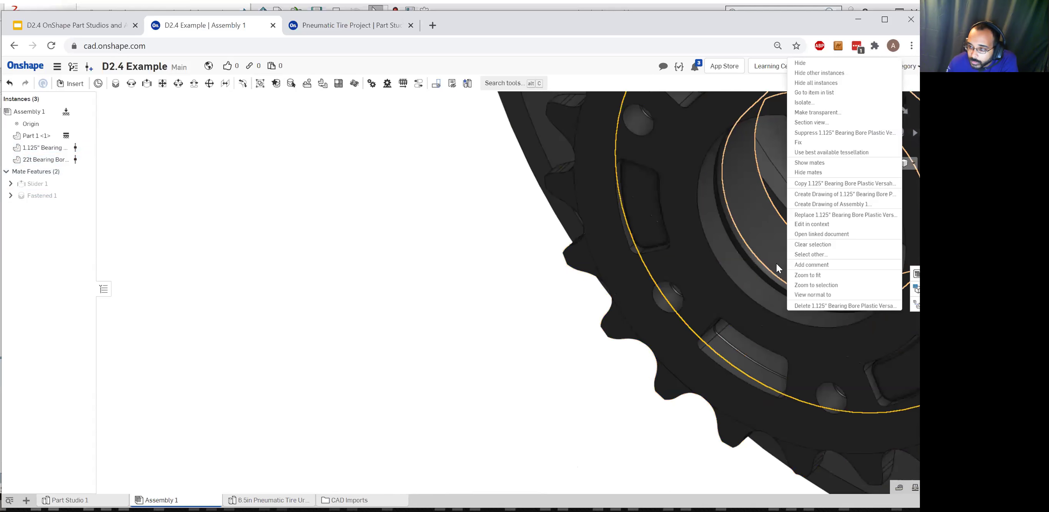
click(549, 355)
scroll(627, 347, down, 10)
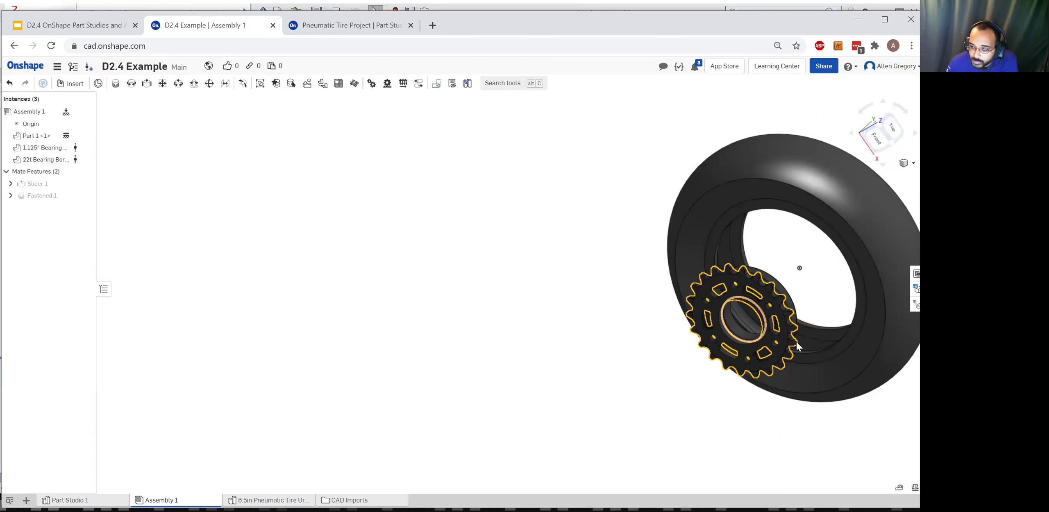
middle_drag(771, 361, 420, 384)
mouse_move(420, 385)
right_down()
mouse_move(388, 385)
mouse_move(430, 381)
mouse_move(400, 379)
right_up()
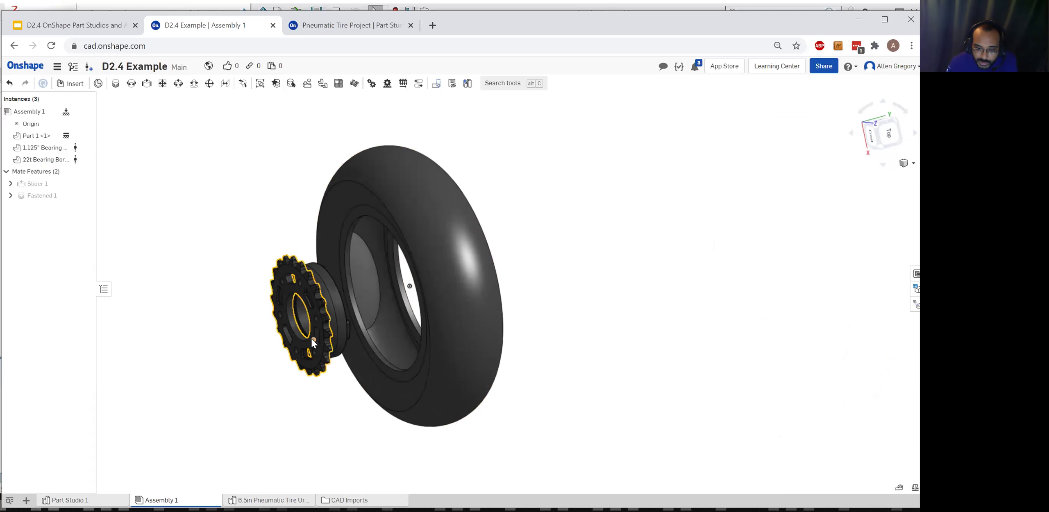
drag(333, 298, 287, 310)
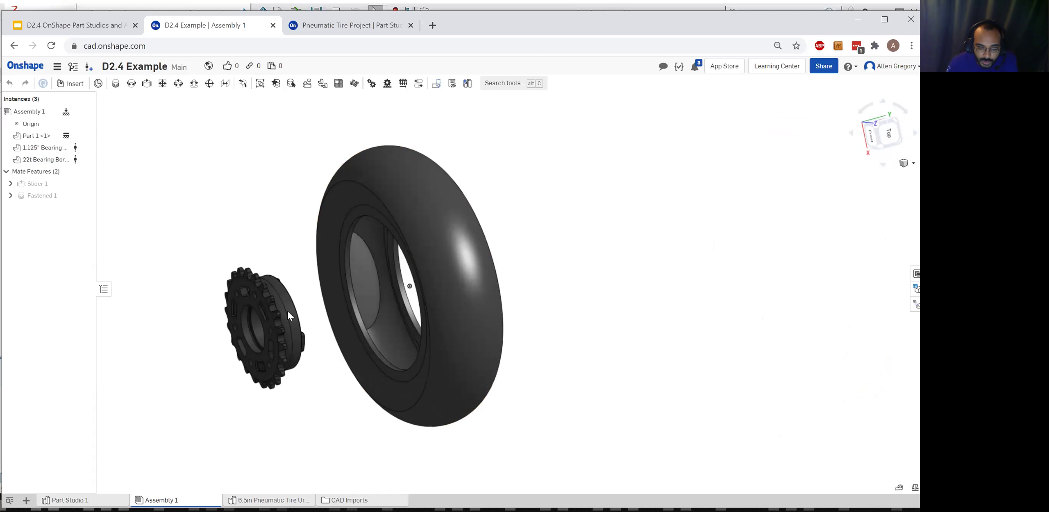
drag(394, 304, 322, 322)
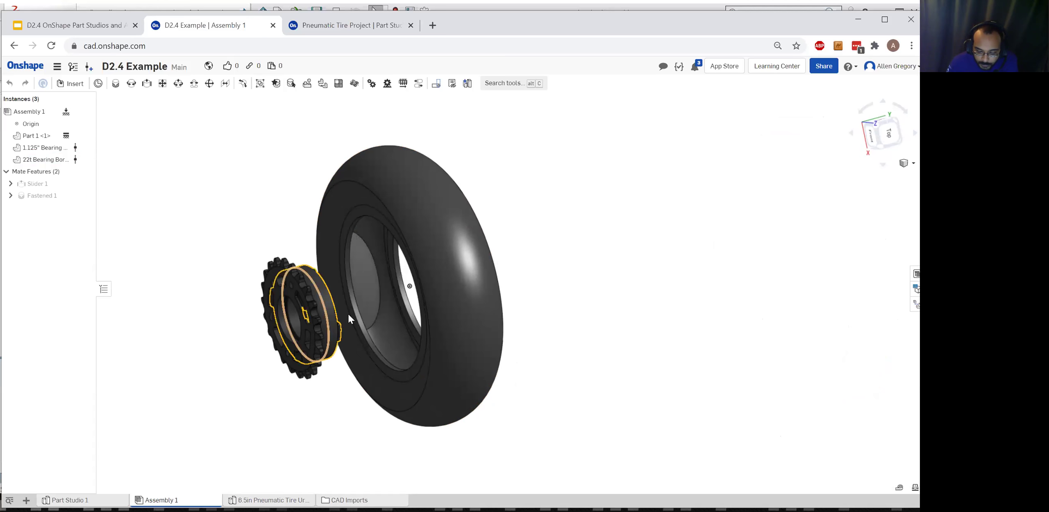
scroll(363, 282, up, 4)
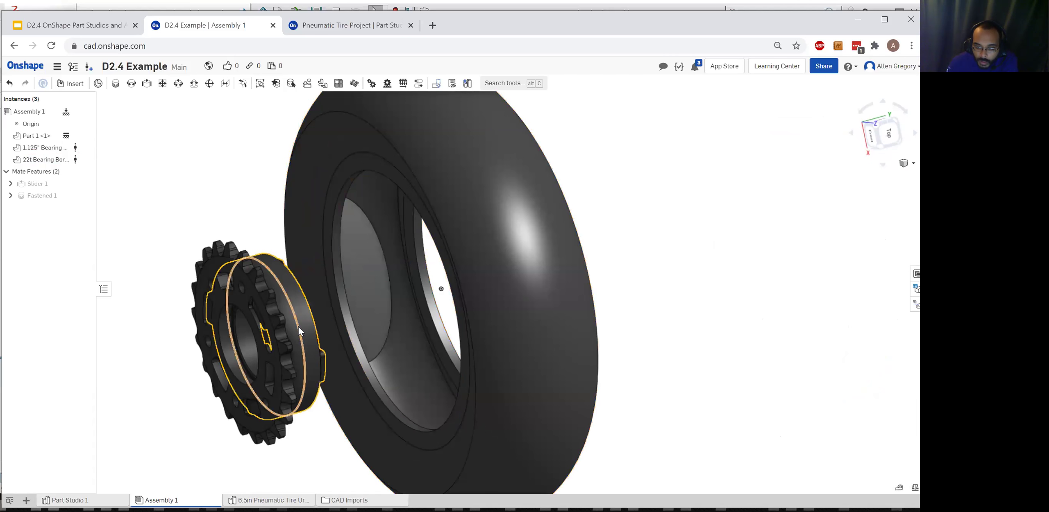
drag(312, 325, 356, 326)
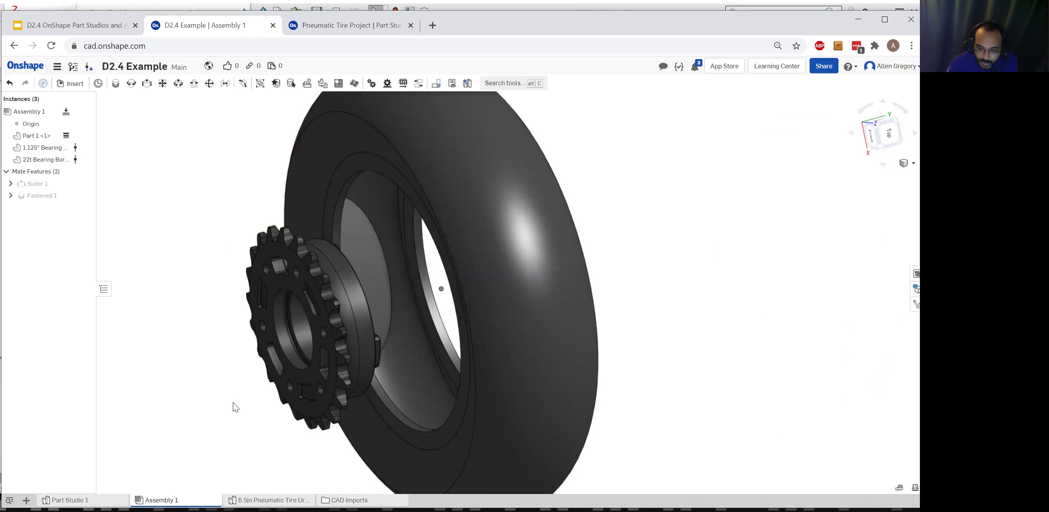
Create a new Part Studio in the context of the assembly, using the assembly origin as its origin
scroll(509, 360, down, 3)
right_drag(500, 342, 497, 317)
middle_drag(496, 317, 504, 220)
right_drag(504, 216, 676, 358)
scroll(539, 191, up, 2)
middle_drag(539, 191, 495, 189)
click(495, 189)
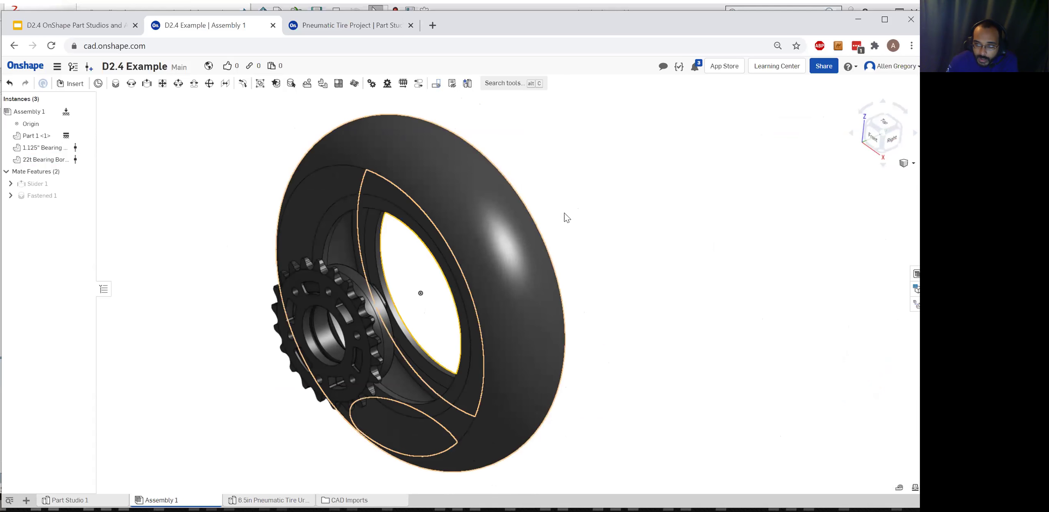
click(468, 84)
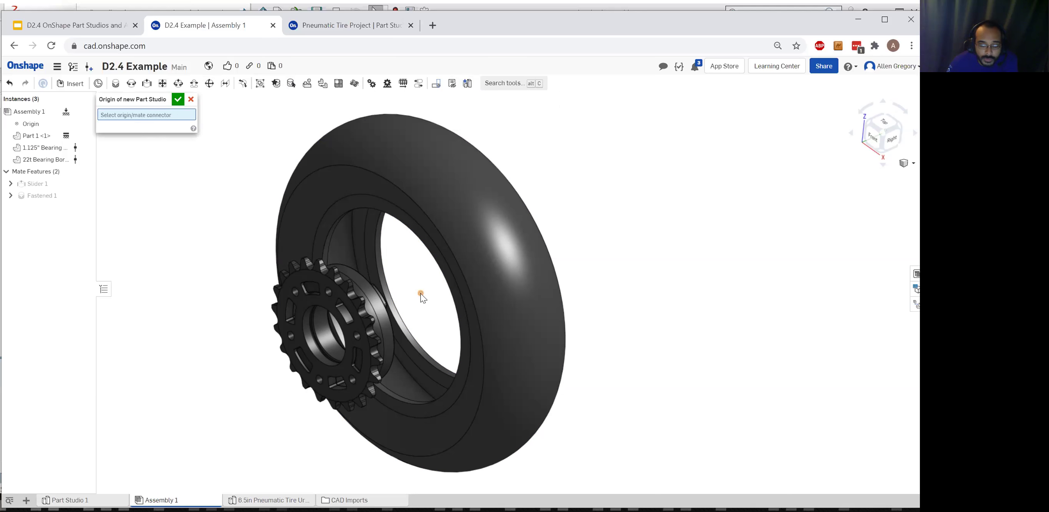
click(421, 293)
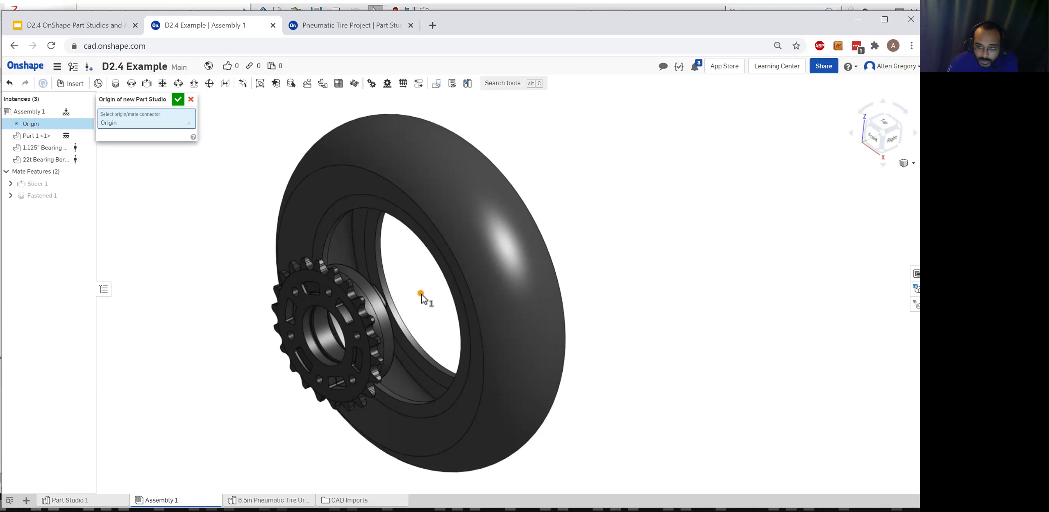
click(177, 100)
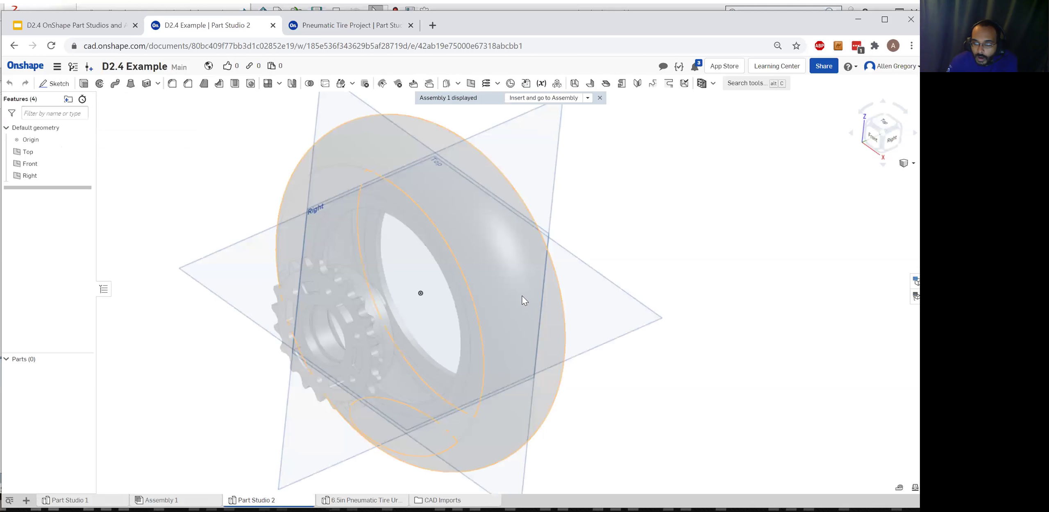
Compare the in-context Part Studio 2 with Part Studio 1, with and without the assembly displayed
right_drag(438, 321, 459, 357)
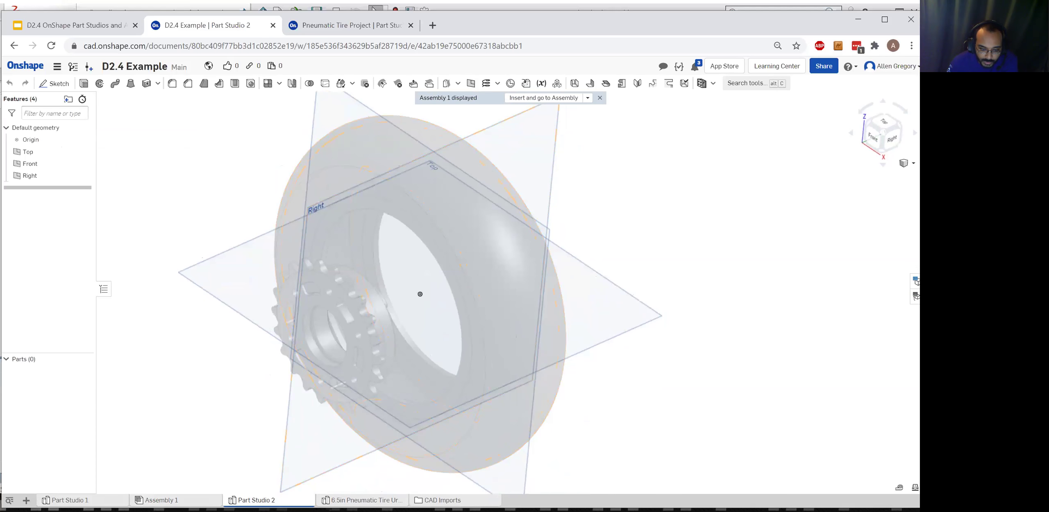
click(93, 499)
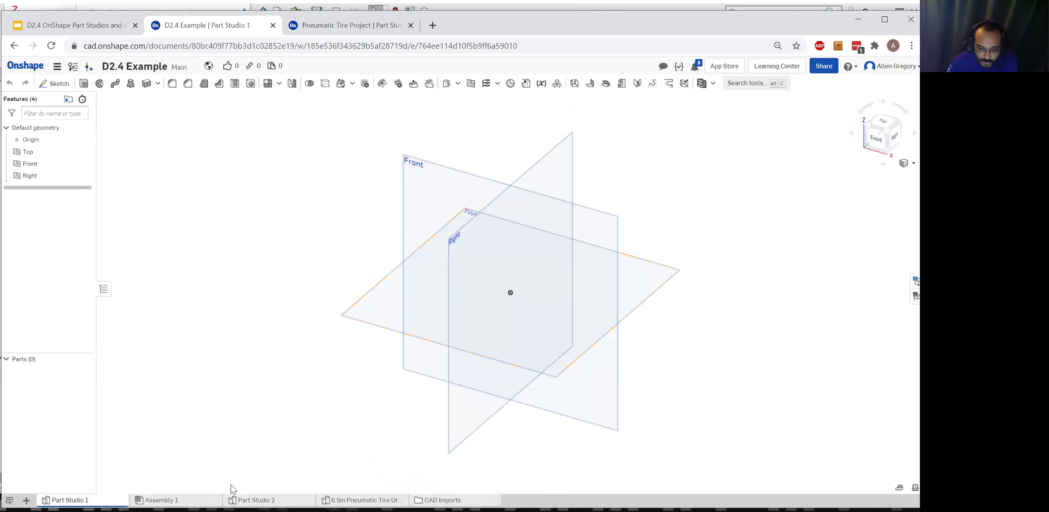
click(252, 500)
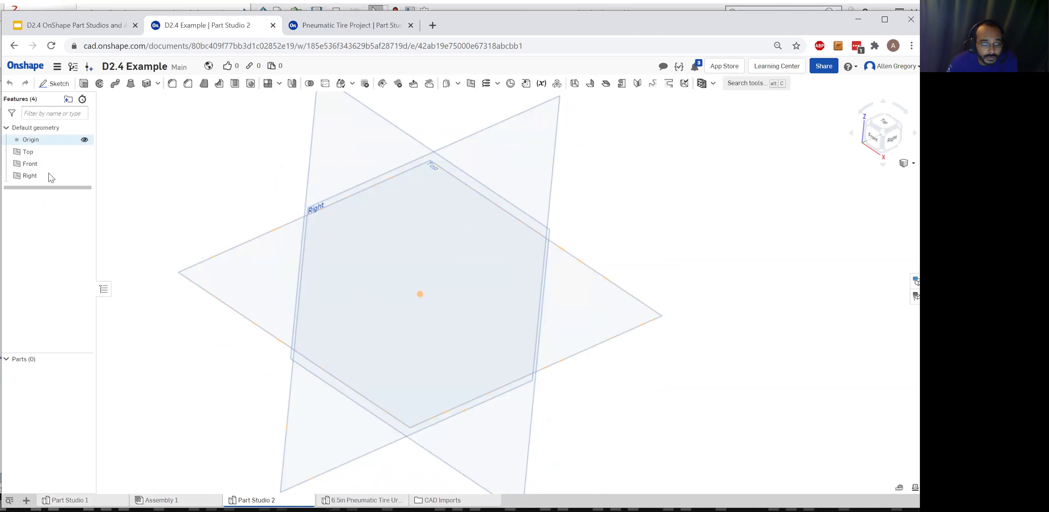
mouse_move(358, 332)
right_down()
mouse_move(339, 320)
mouse_move(351, 322)
right_up()
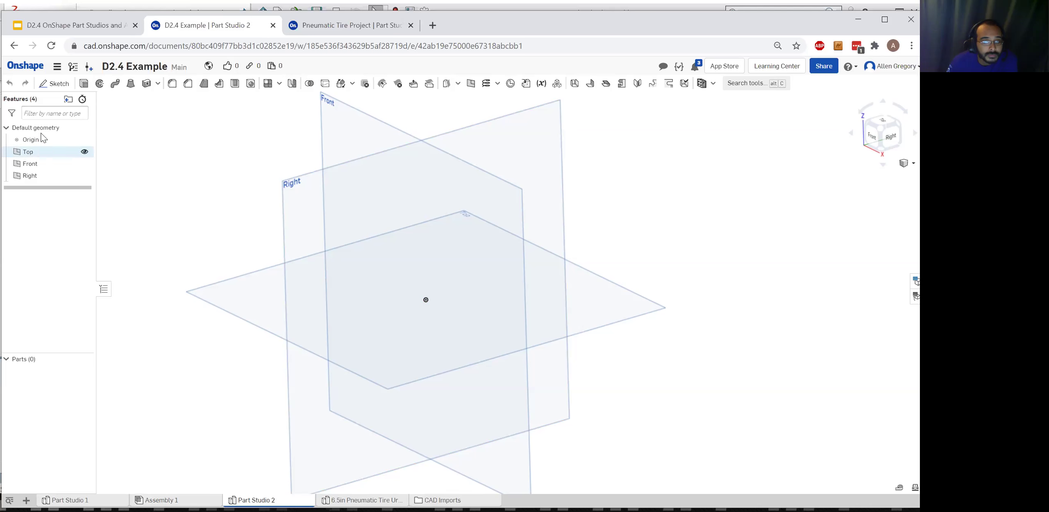
Delete Part Studio 2 and return to Assembly 1
right_click(256, 500)
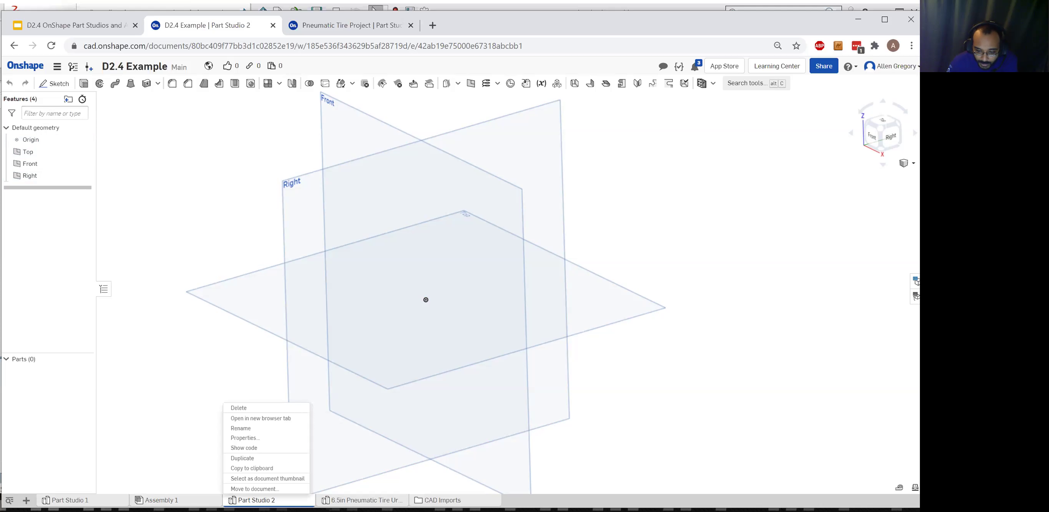
click(250, 408)
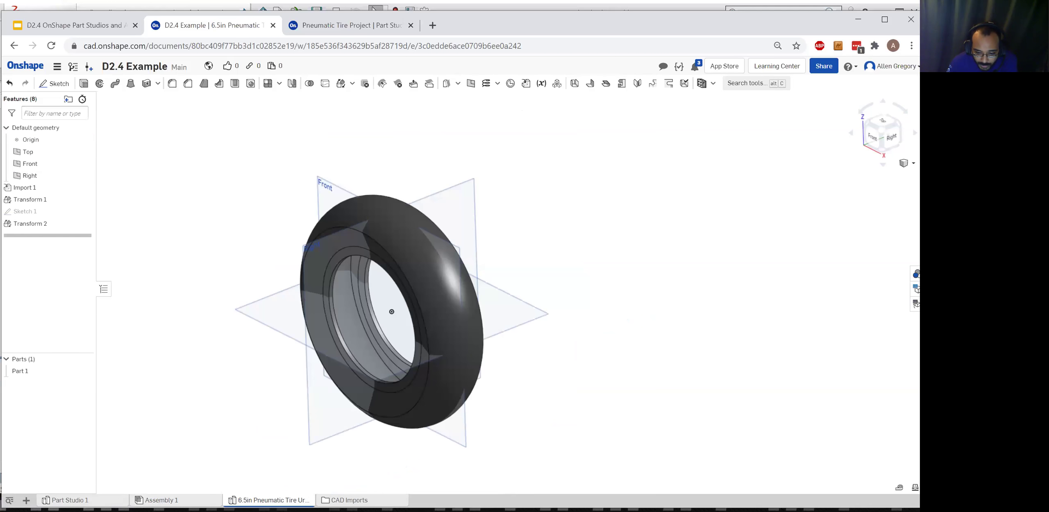
click(161, 500)
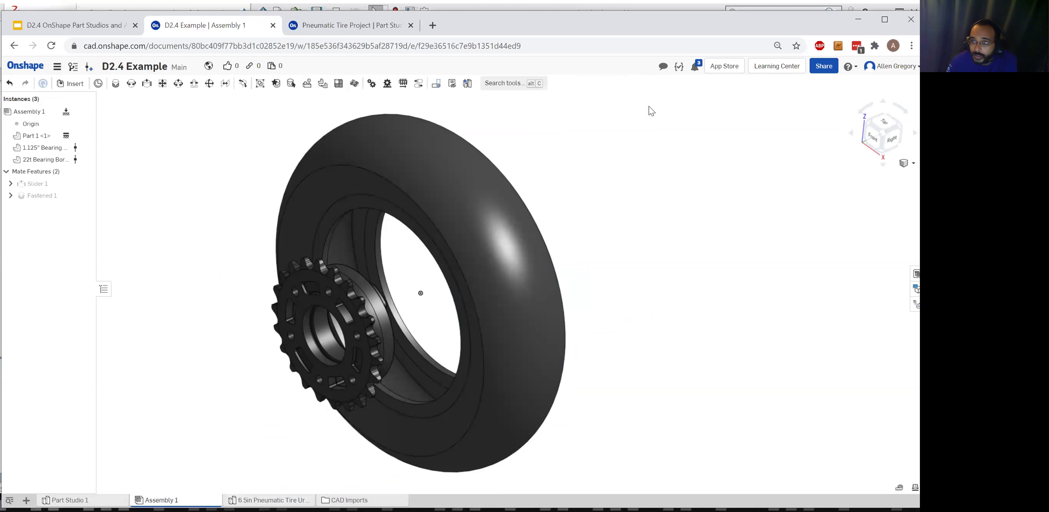
Create a new Part Studio in the context of the assembly, with its origin at the assembly origin
click(468, 84)
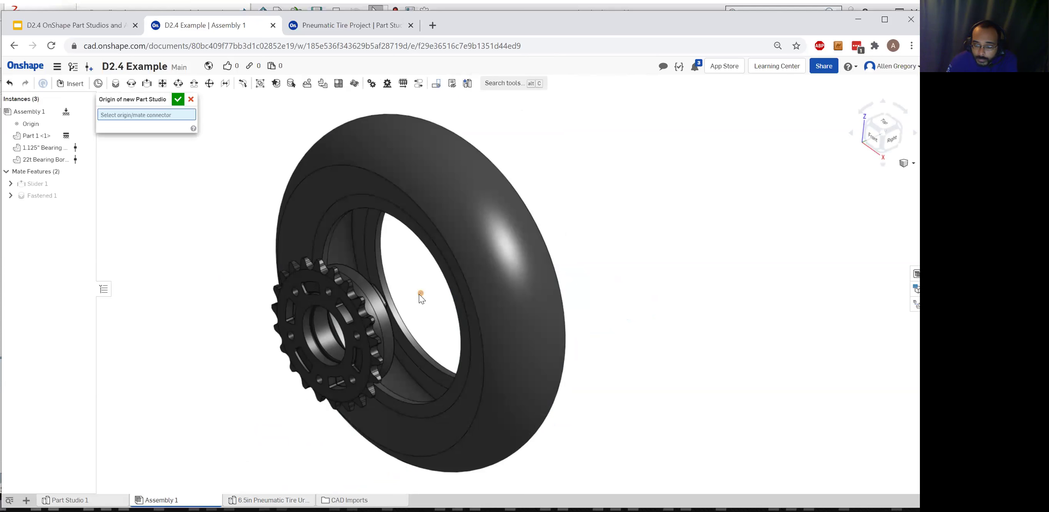
click(421, 294)
click(177, 99)
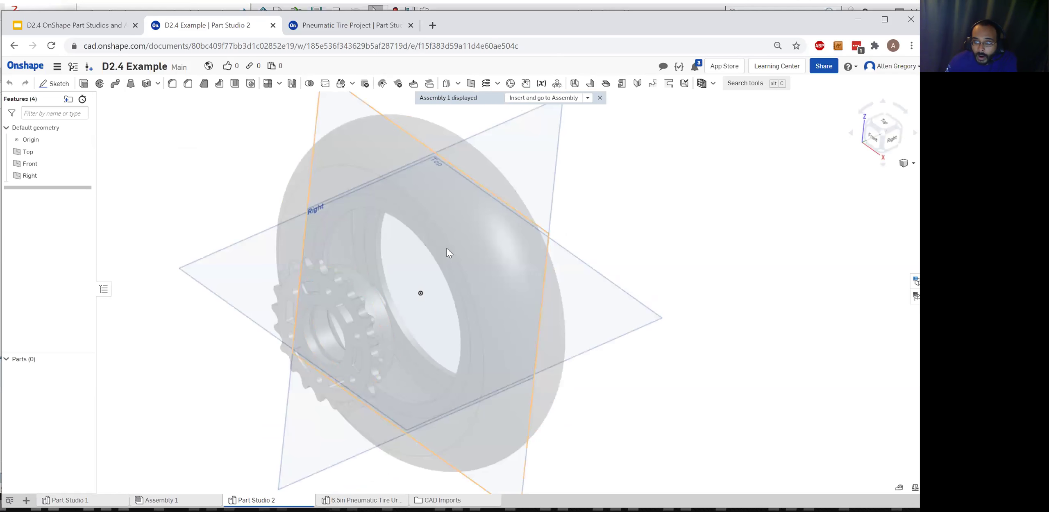
Start a new sketch on the Front plane of the in-context Part Studio
scroll(445, 250, up, 2)
right_drag(420, 294, 415, 305)
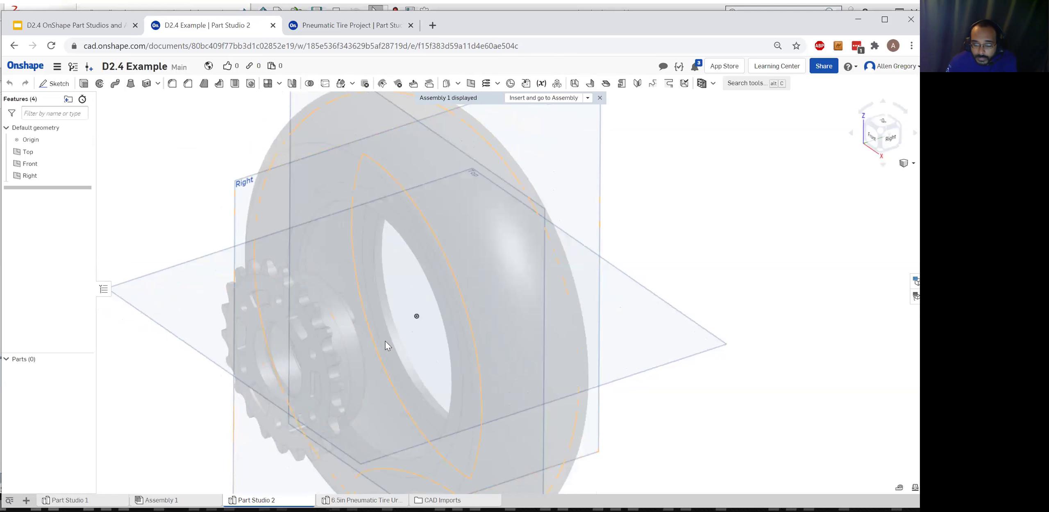
click(52, 84)
scroll(400, 207, down, 3)
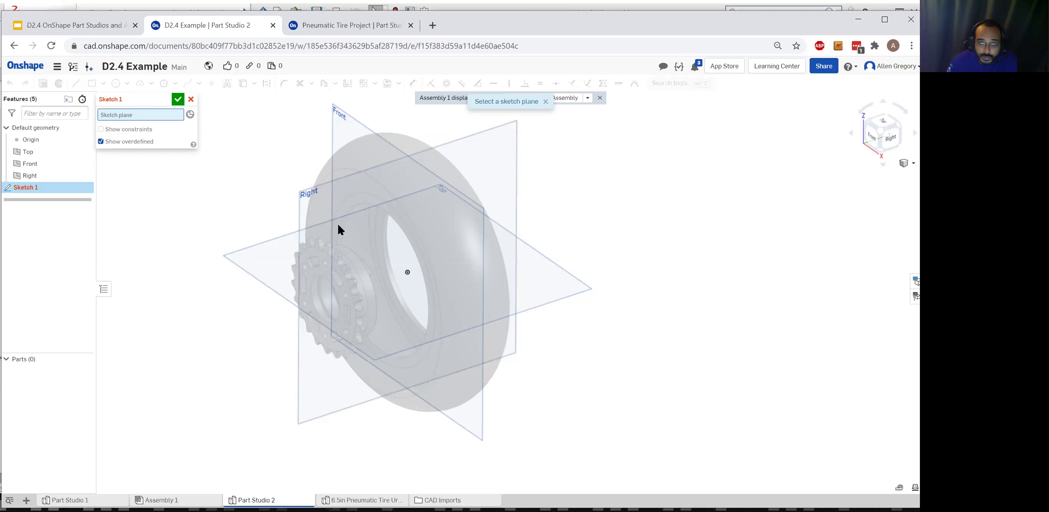
click(348, 127)
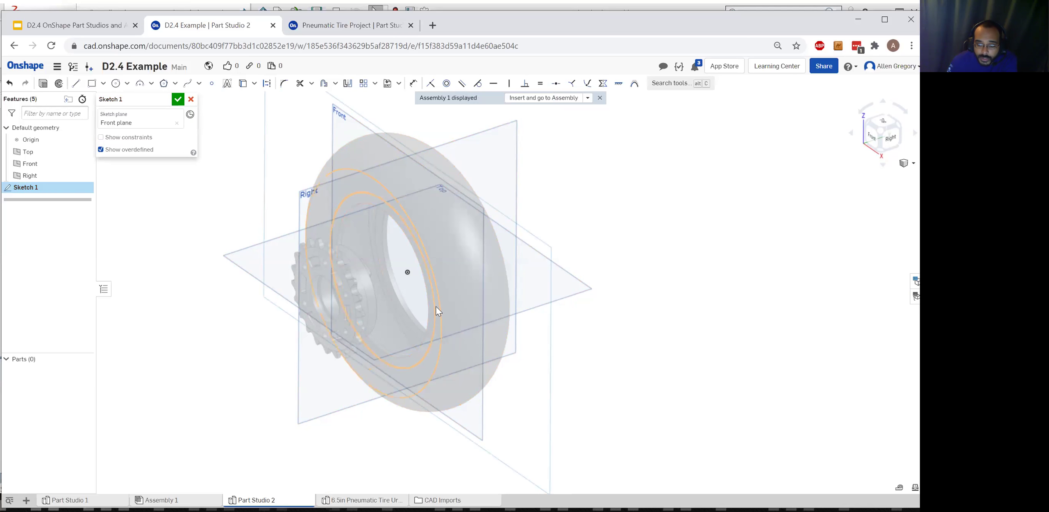
Hide the Right, Front and Top default planes
scroll(436, 307, up, 3)
click(84, 175)
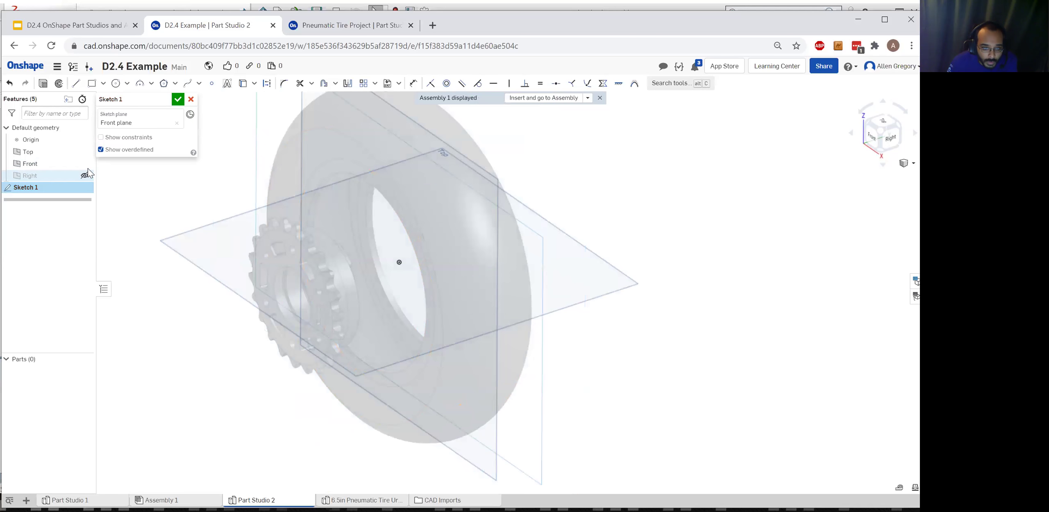
click(84, 164)
click(84, 151)
scroll(422, 221, up, 3)
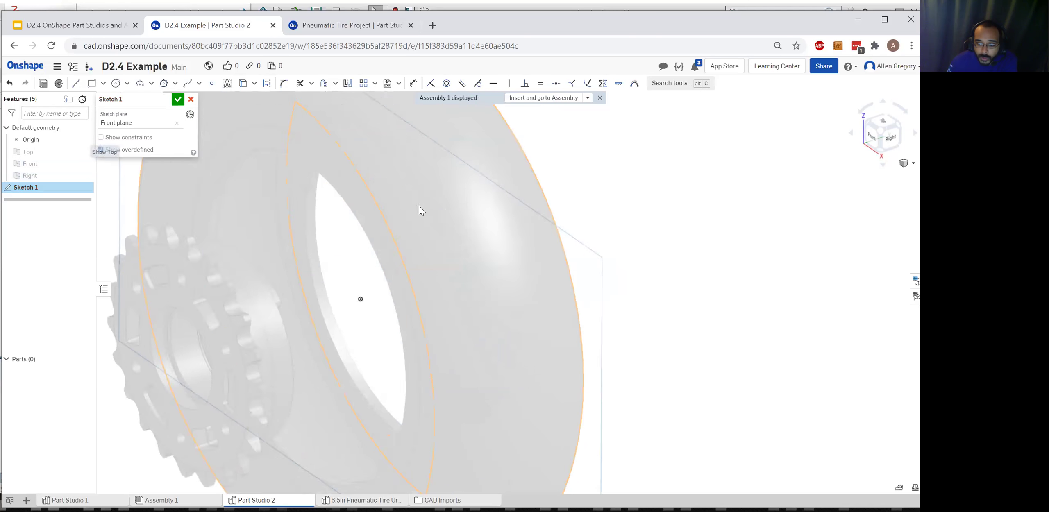
scroll(410, 213, down, 5)
scroll(381, 220, up, 4)
mouse_move(378, 219)
right_down()
mouse_move(370, 226)
mouse_move(378, 220)
right_up()
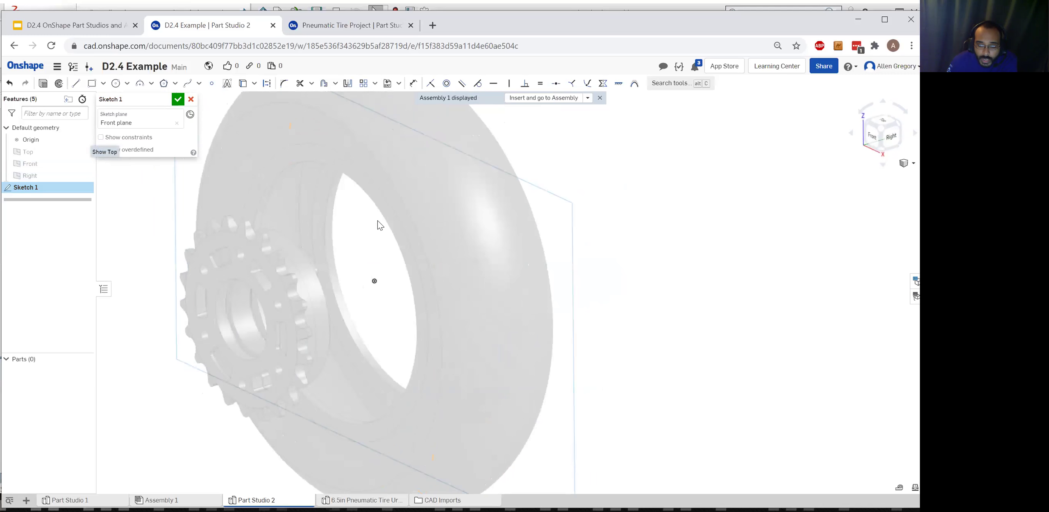
Switch to SOLIDWORKS, isolate the white wheel hub plate to examine its holes and cutouts, and return to Onshape
click(467, 9)
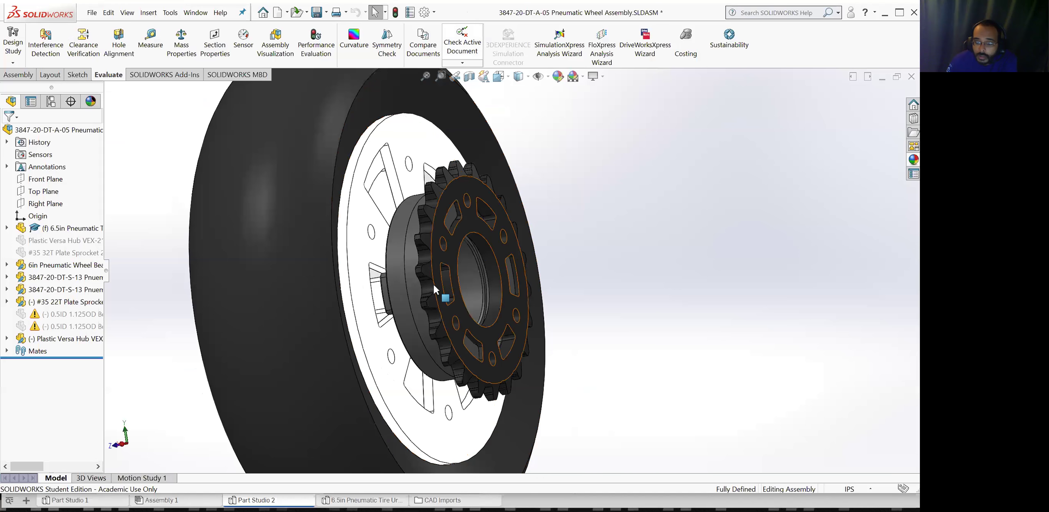
right_click(376, 288)
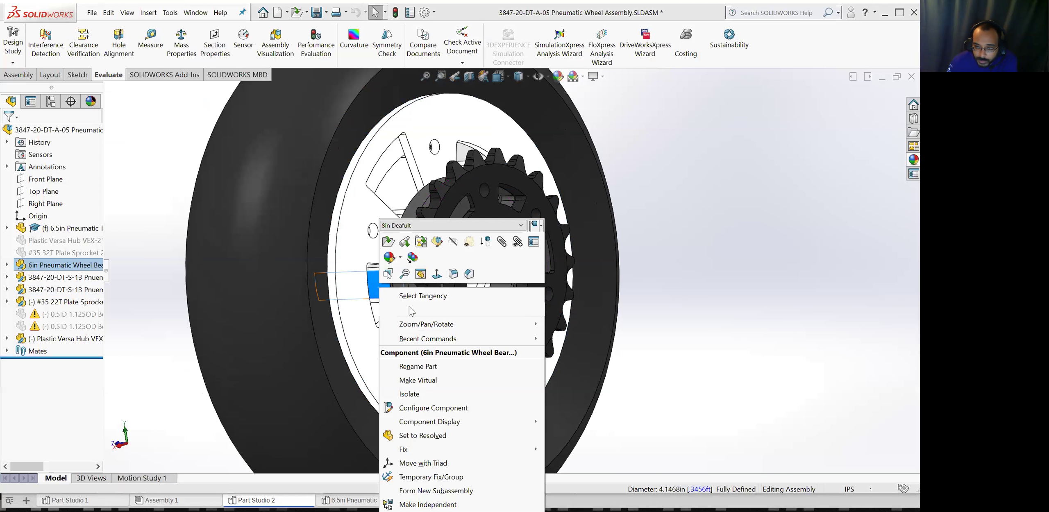
click(410, 394)
mouse_move(449, 319)
middle_down()
mouse_move(467, 329)
mouse_move(434, 330)
mouse_move(450, 329)
middle_up()
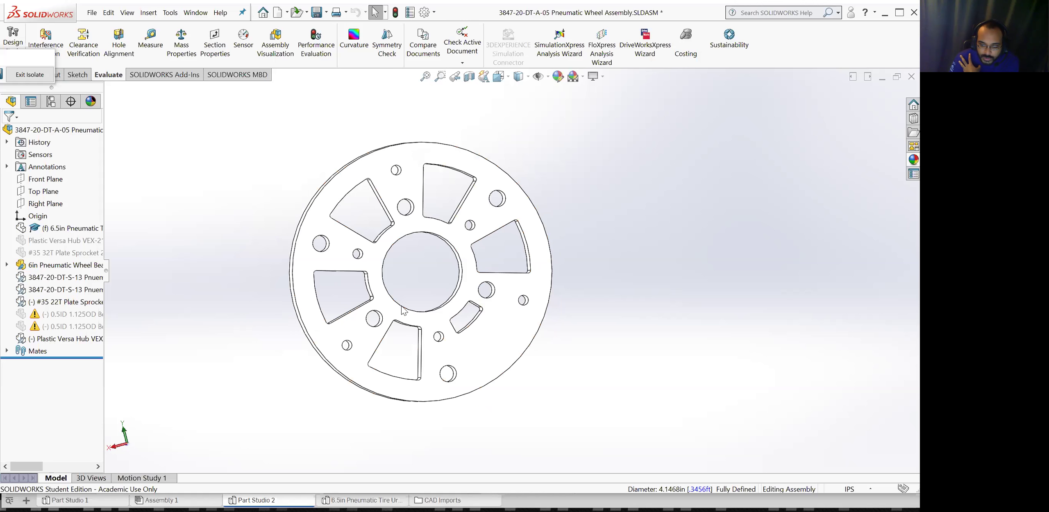
scroll(438, 281, down, 2)
middle_drag(431, 282, 436, 291)
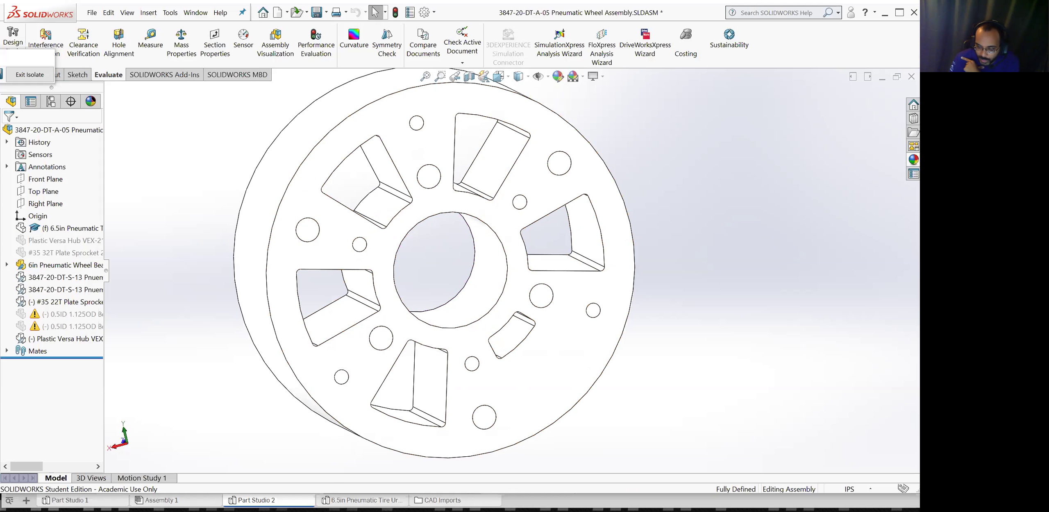
key(alt+Tab)
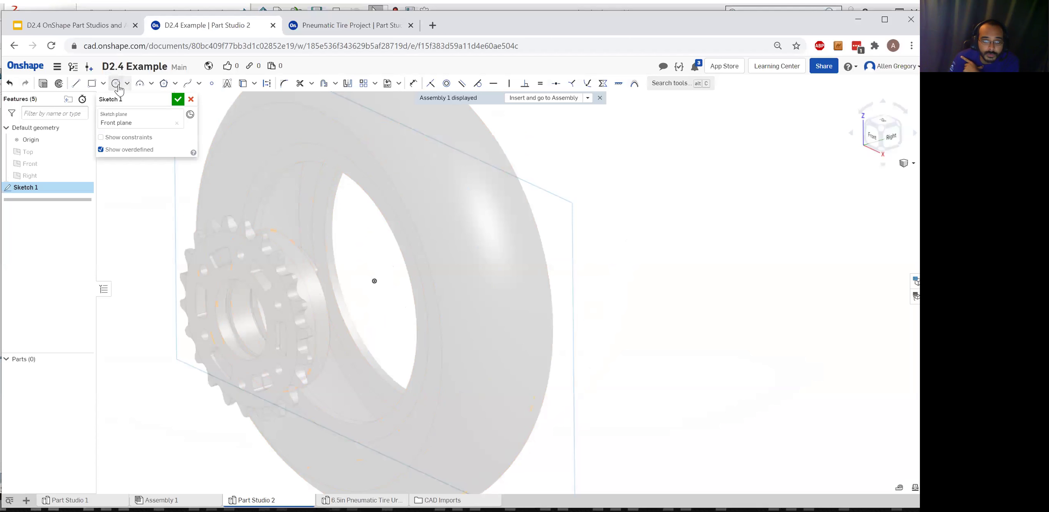
Sketch a circle centred on the origin and make it equal to the circular edge of the tire's opening
click(373, 282)
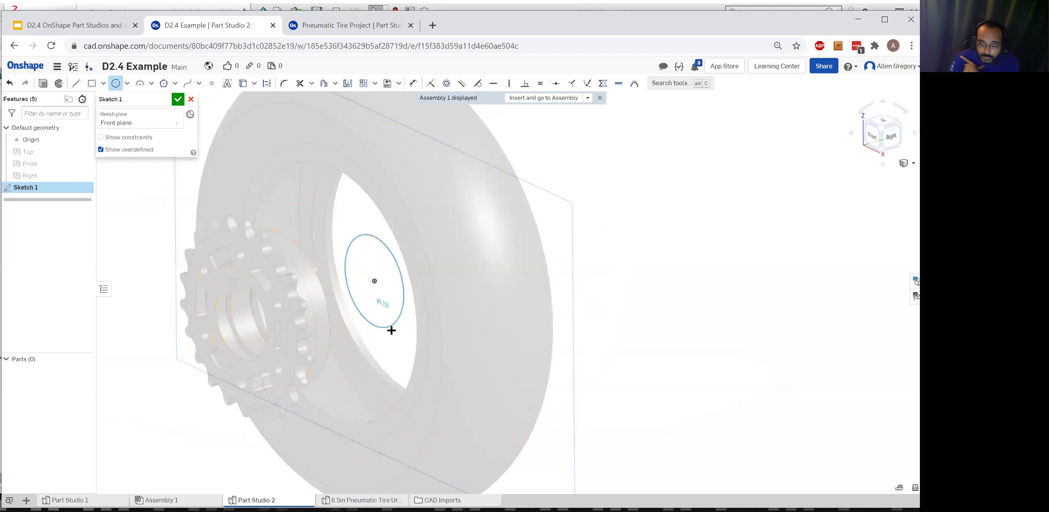
click(361, 200)
key(Escape)
click(290, 165)
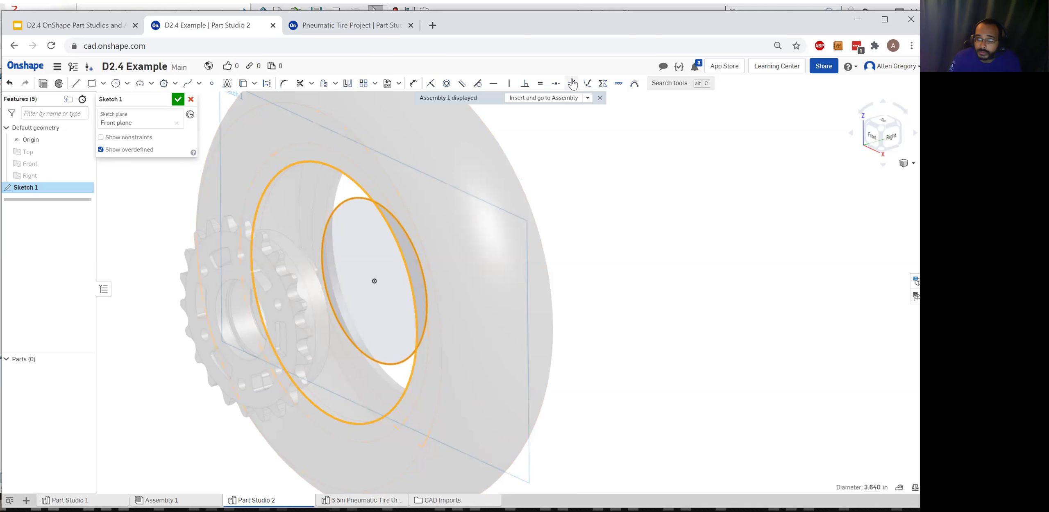
click(542, 84)
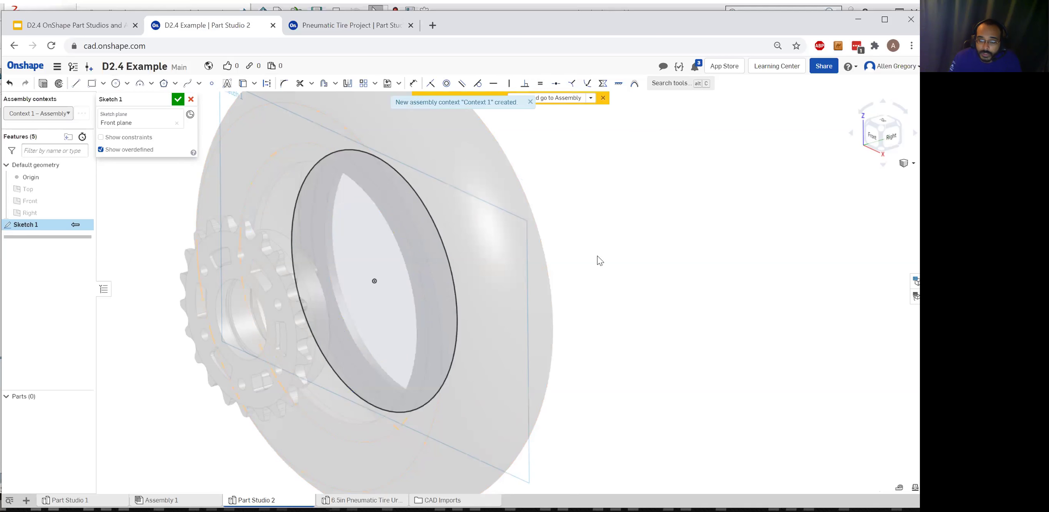
Examine the sketched circle against the sprocket and spacer from the front, back and side
key(n)
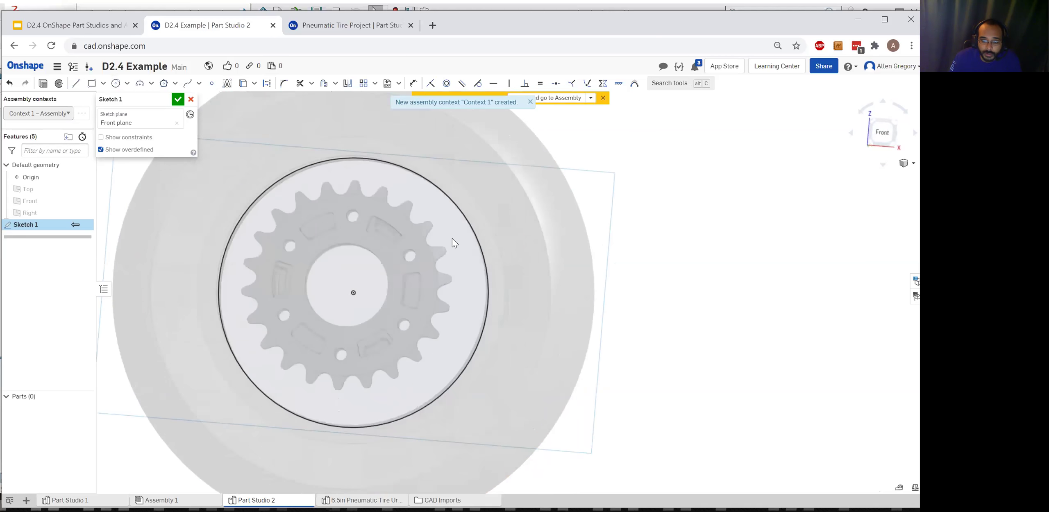
right_drag(418, 244, 413, 274)
key(n)
scroll(278, 336, up, 6)
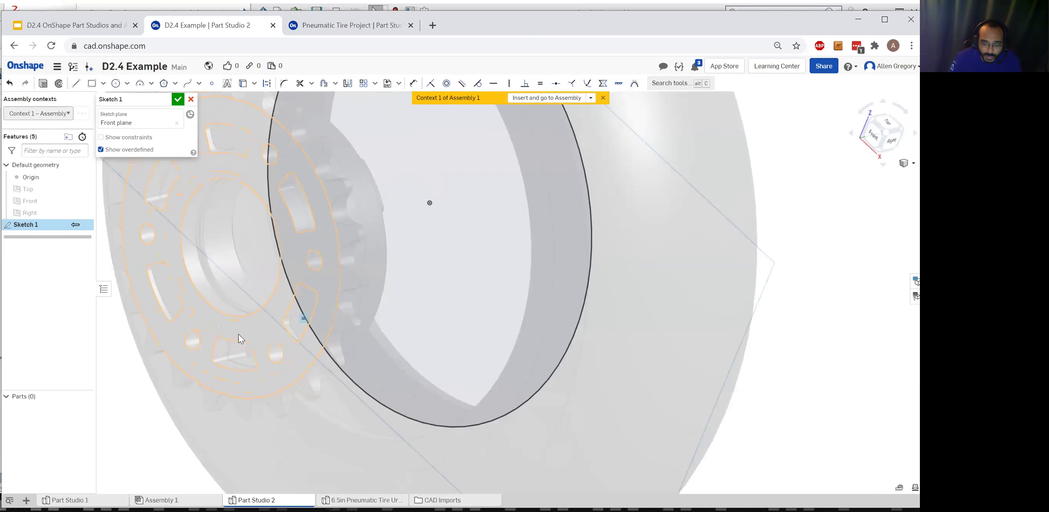
right_drag(270, 319, 399, 348)
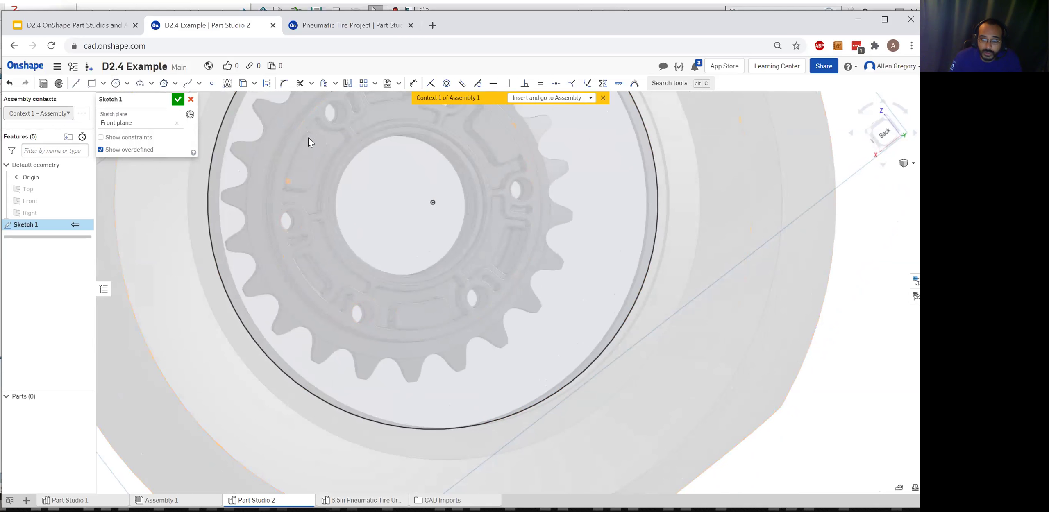
scroll(392, 166, down, 2)
scroll(427, 183, down, 3)
scroll(411, 213, up, 3)
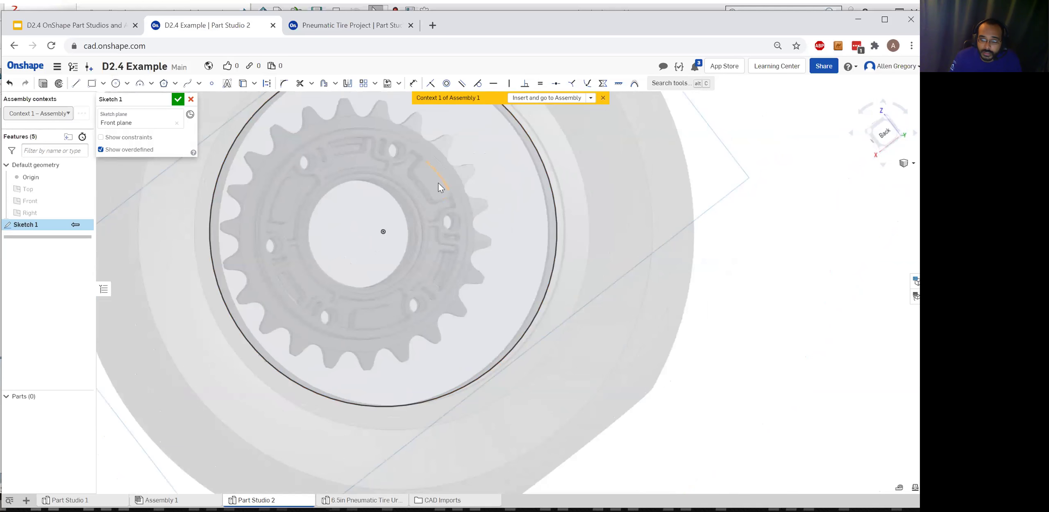
click(291, 201)
scroll(418, 259, down, 2)
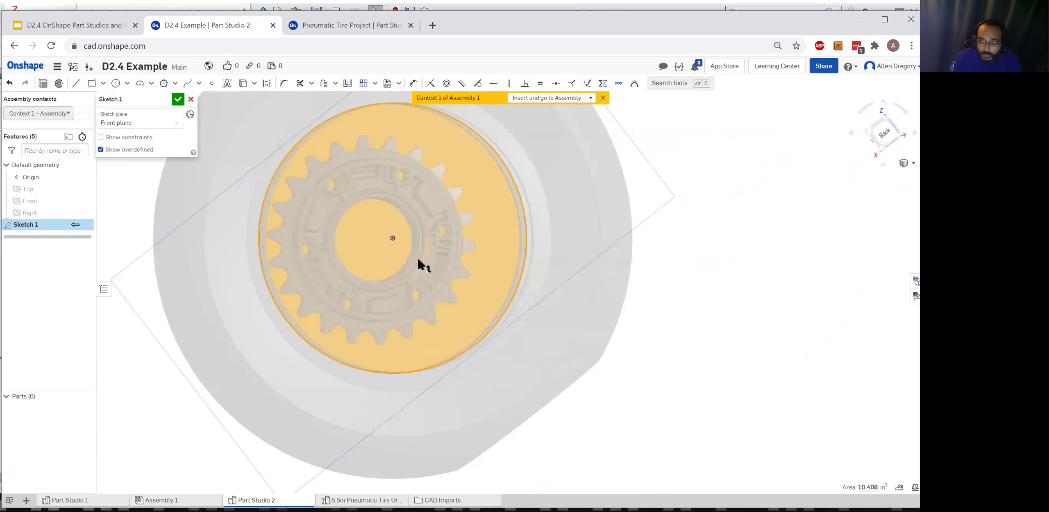
middle_drag(418, 260, 437, 272)
click(686, 389)
scroll(468, 325, down, 3)
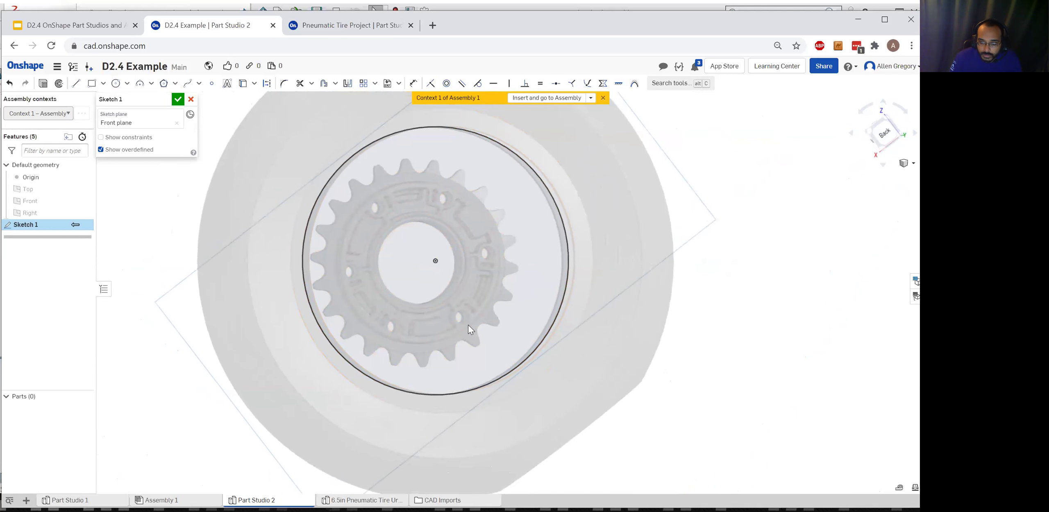
right_click(463, 322)
right_drag(693, 382, 500, 290)
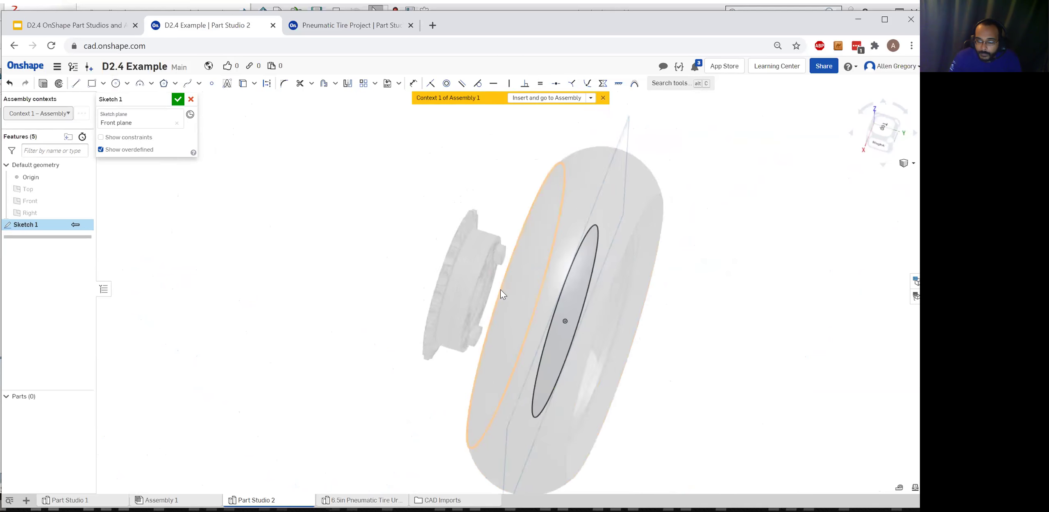
Inspect the spacer's tire-facing side and its protruding bosses, checking the parallel distance between two of its faces
scroll(446, 315, up, 5)
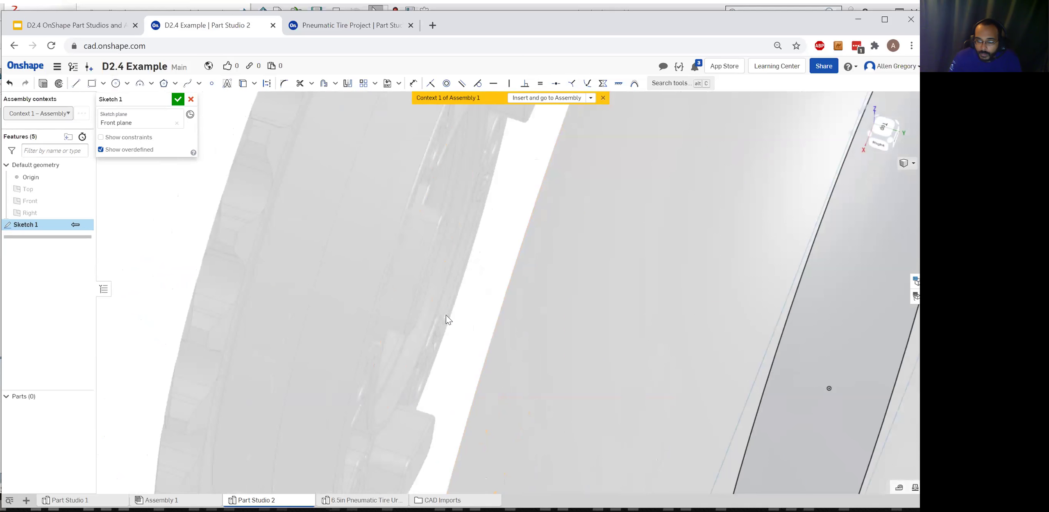
mouse_move(428, 271)
right_down()
mouse_move(422, 261)
mouse_move(424, 273)
right_up()
click(422, 270)
scroll(490, 203, down, 5)
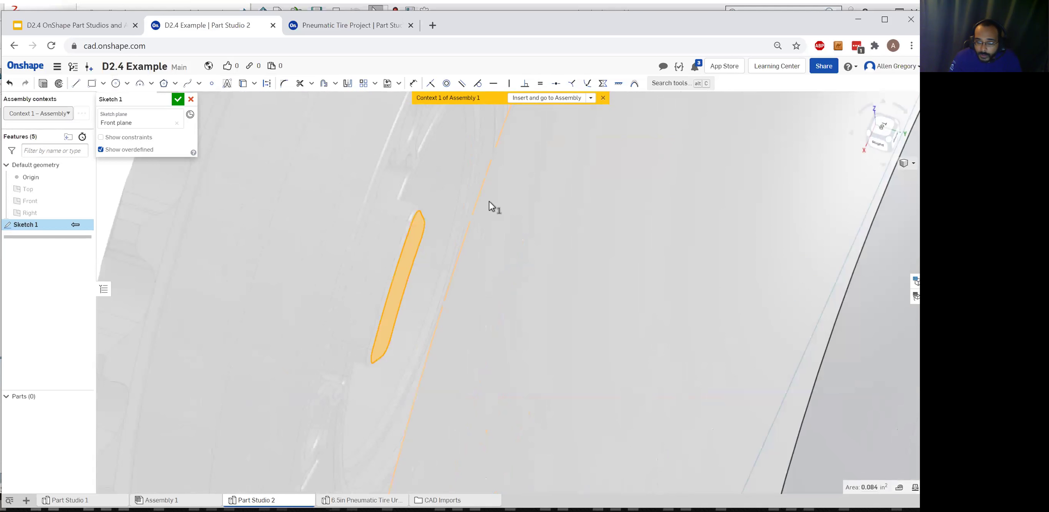
mouse_move(487, 197)
right_down()
mouse_move(464, 255)
mouse_move(424, 232)
mouse_move(466, 234)
mouse_move(443, 196)
mouse_move(381, 323)
right_up()
click(382, 323)
right_drag(350, 401, 307, 382)
scroll(347, 359, up, 5)
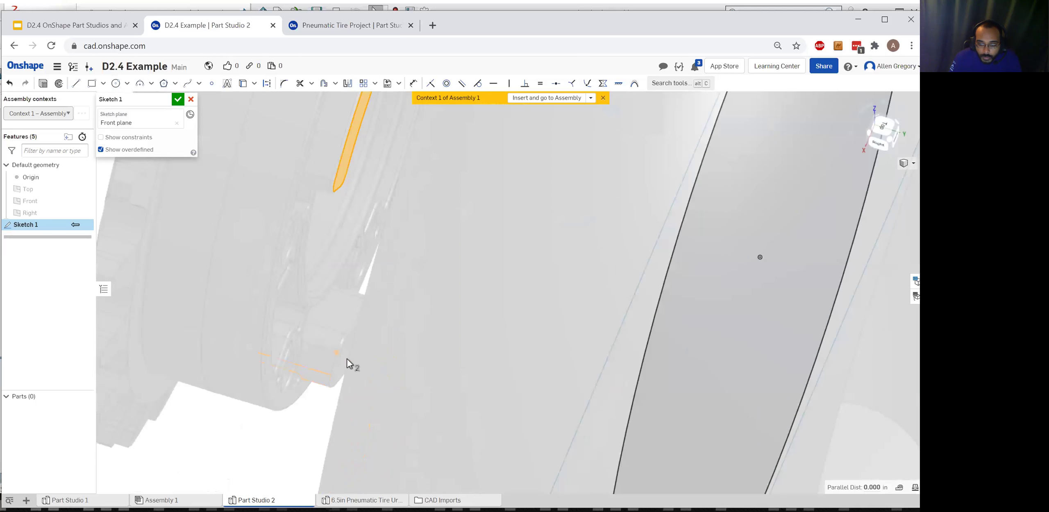
scroll(348, 353, up, 5)
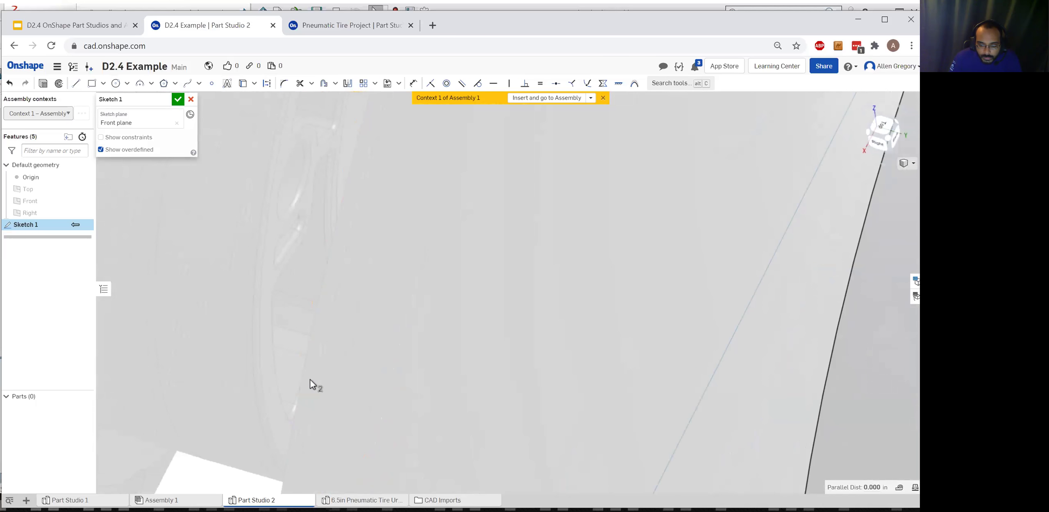
scroll(315, 378, up, 3)
scroll(317, 371, up, 4)
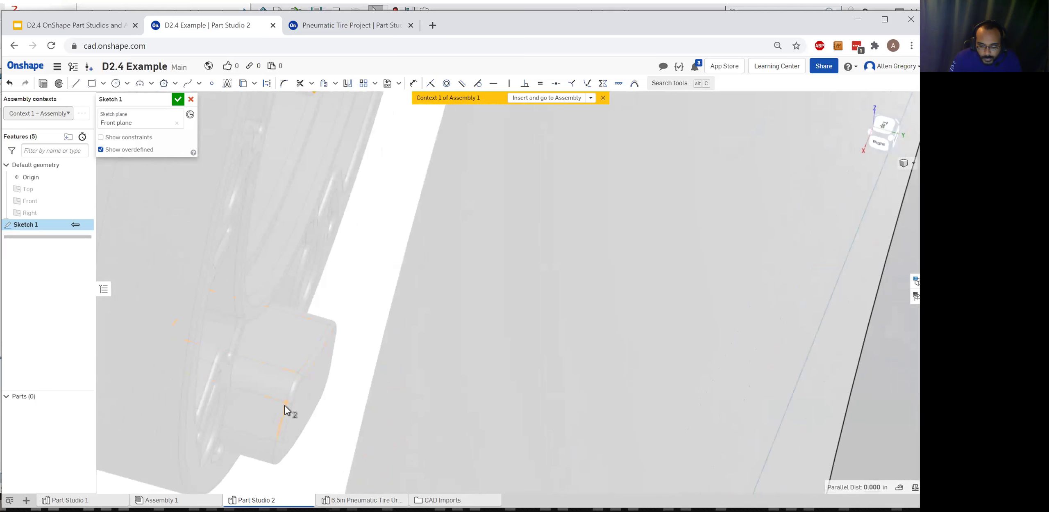
scroll(321, 354, up, 3)
scroll(328, 319, down, 5)
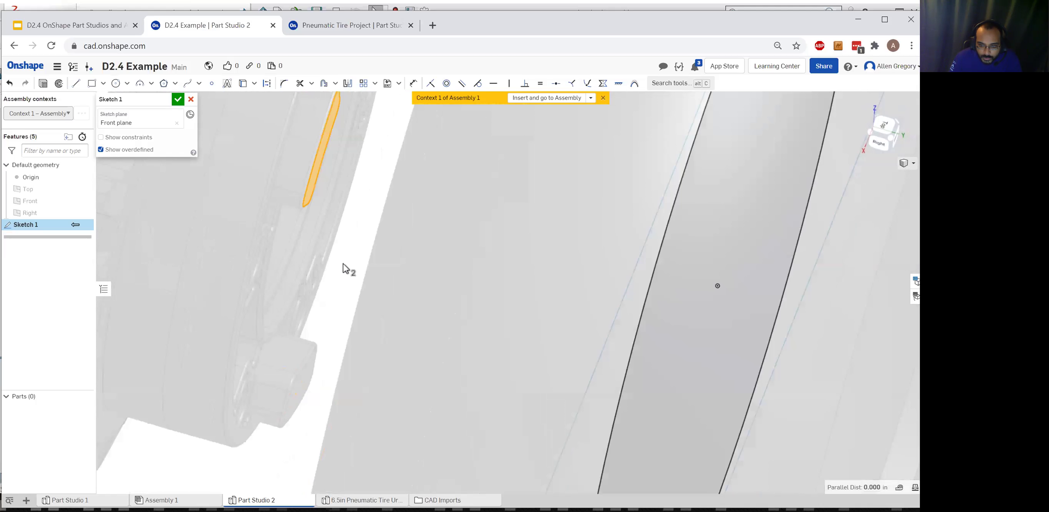
scroll(334, 150, up, 5)
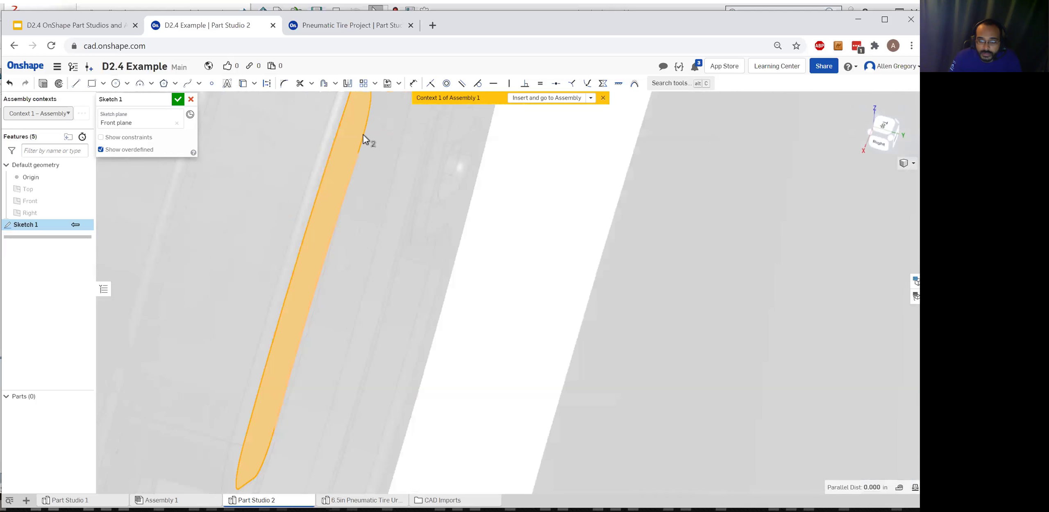
scroll(296, 220, down, 3)
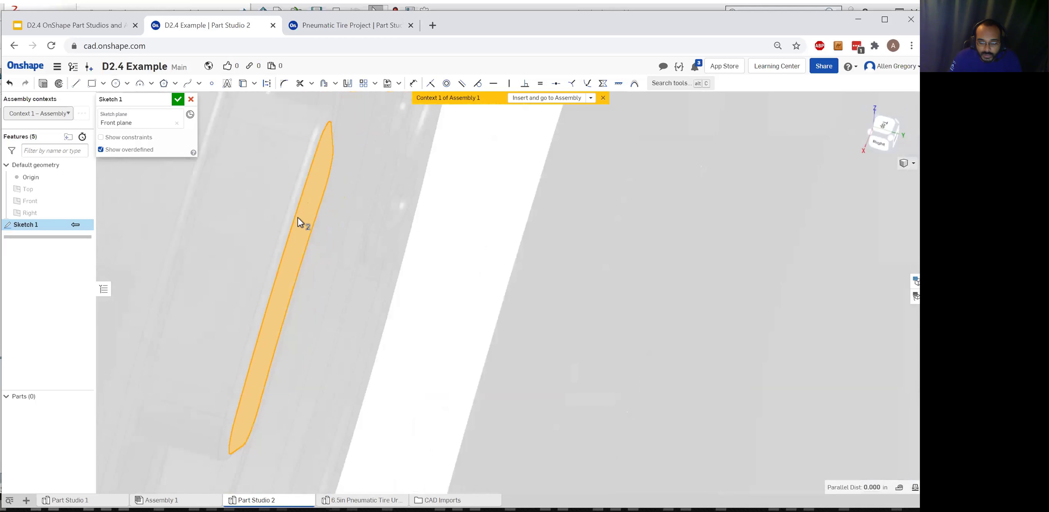
scroll(316, 156, down, 5)
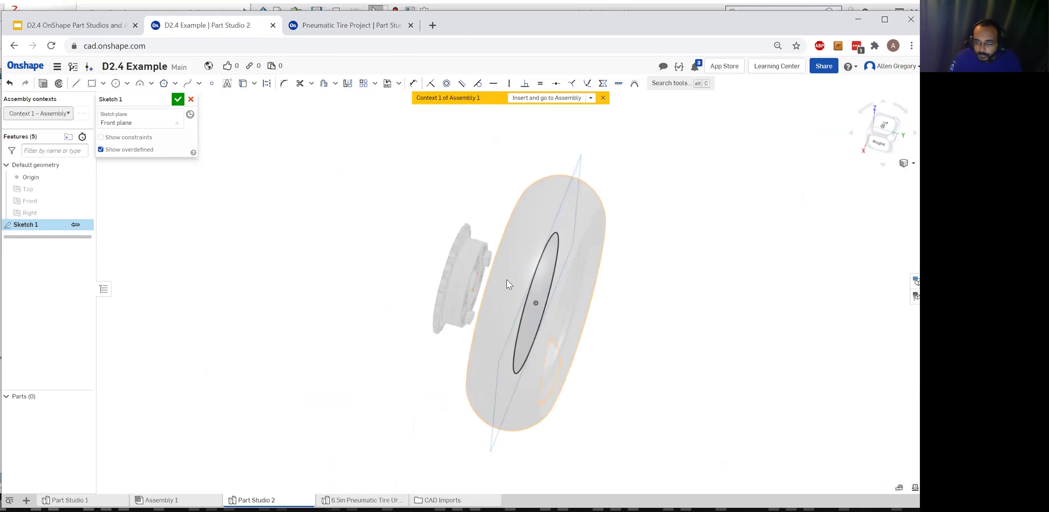
scroll(506, 280, up, 8)
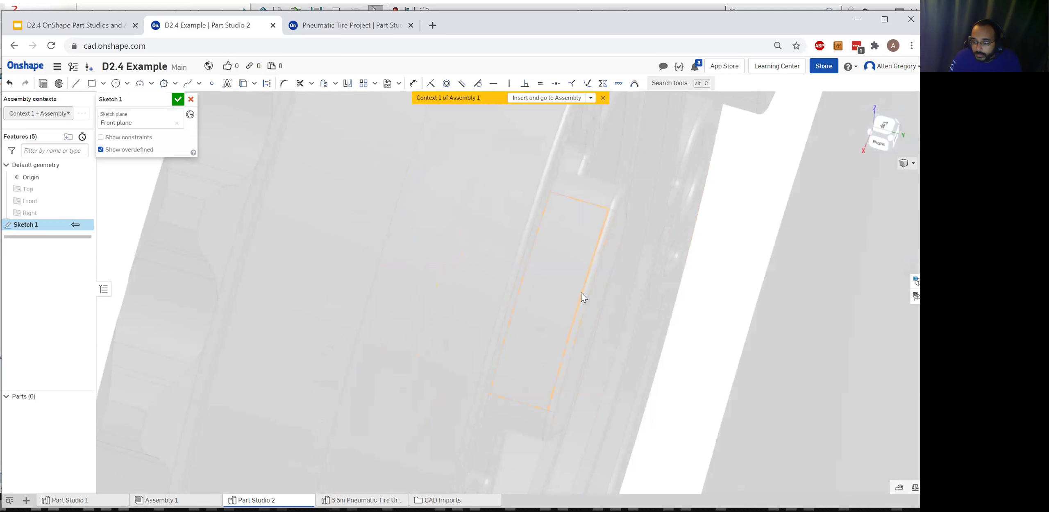
click(581, 296)
click(611, 205)
scroll(564, 418, up, 3)
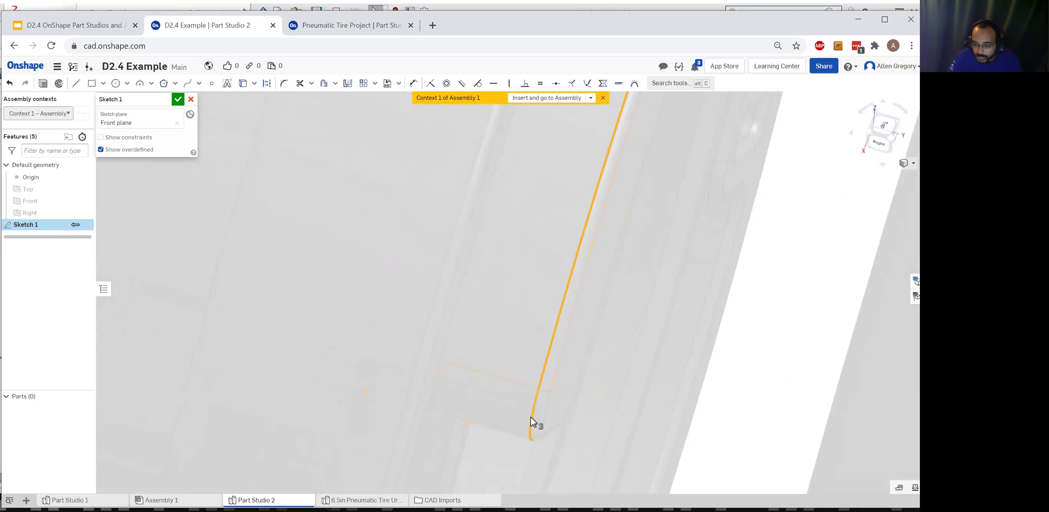
scroll(532, 417, down, 5)
click(557, 246)
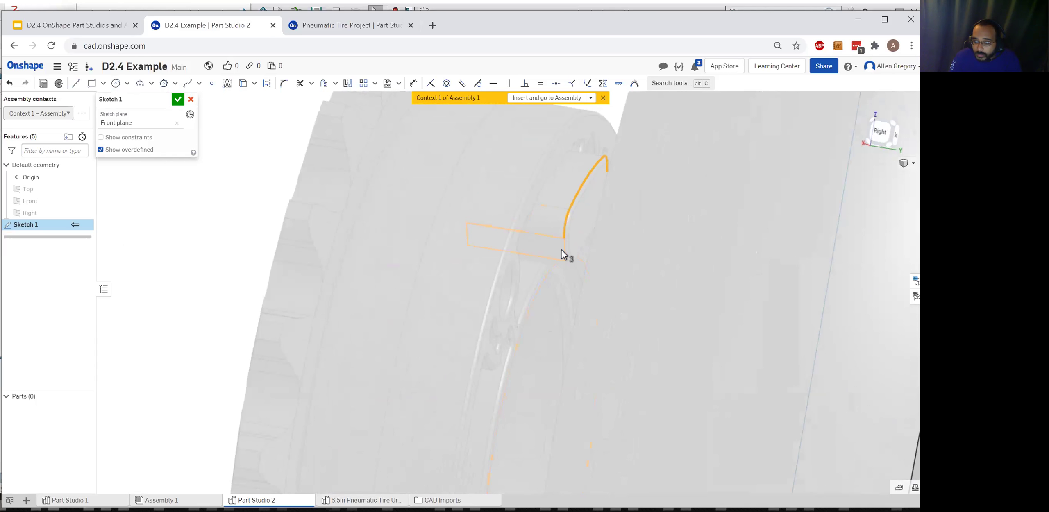
click(566, 249)
right_drag(570, 245, 494, 364)
scroll(495, 364, down, 3)
scroll(486, 366, up, 5)
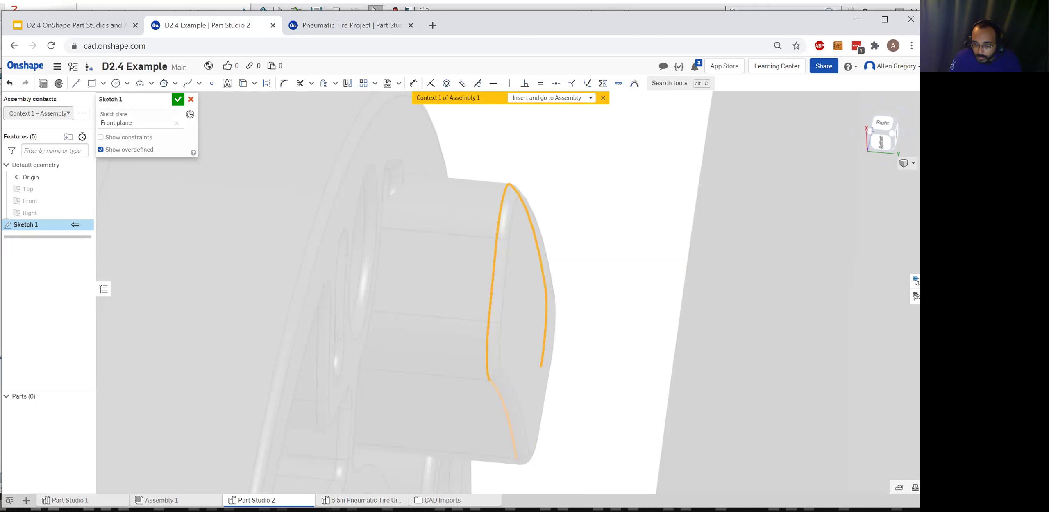
scroll(516, 414, up, 3)
right_drag(528, 414, 461, 418)
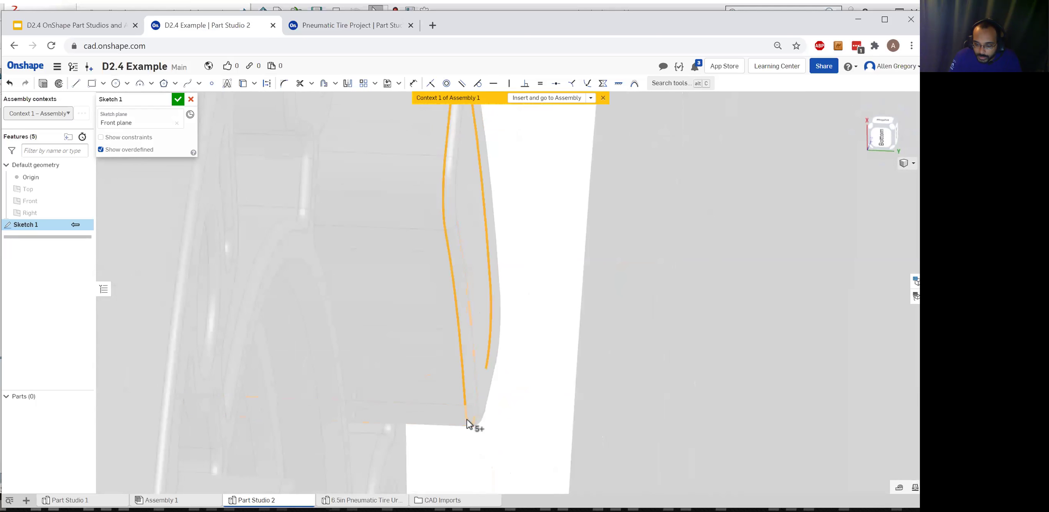
right_click(524, 338)
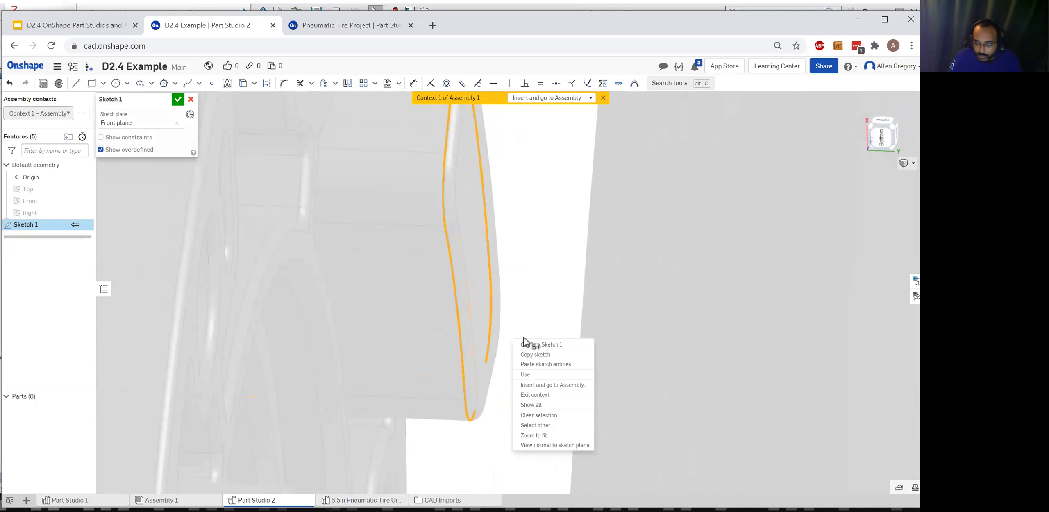
click(544, 291)
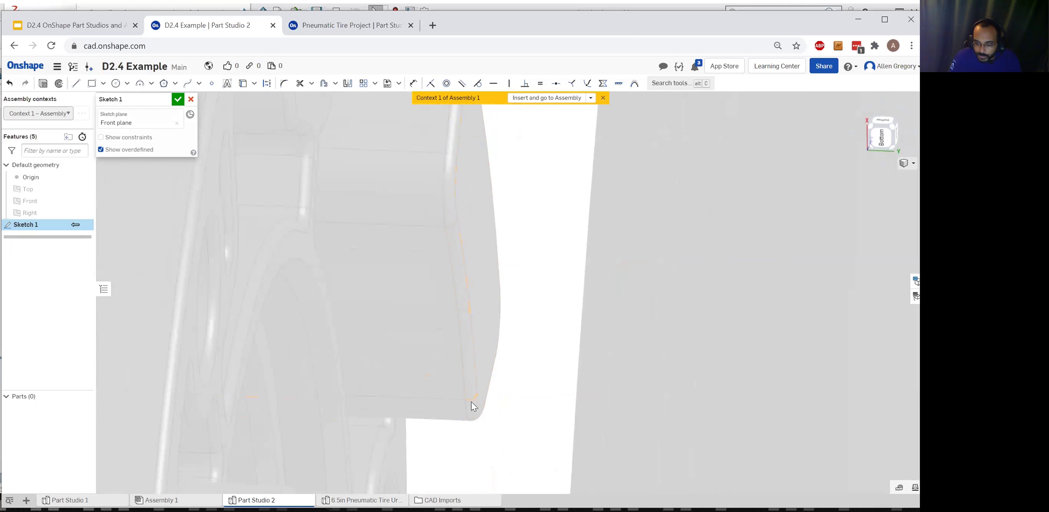
Project all outline edges of one raised boss on the spacer's tire-facing side into the sketch with Use
click(467, 415)
click(463, 370)
click(444, 213)
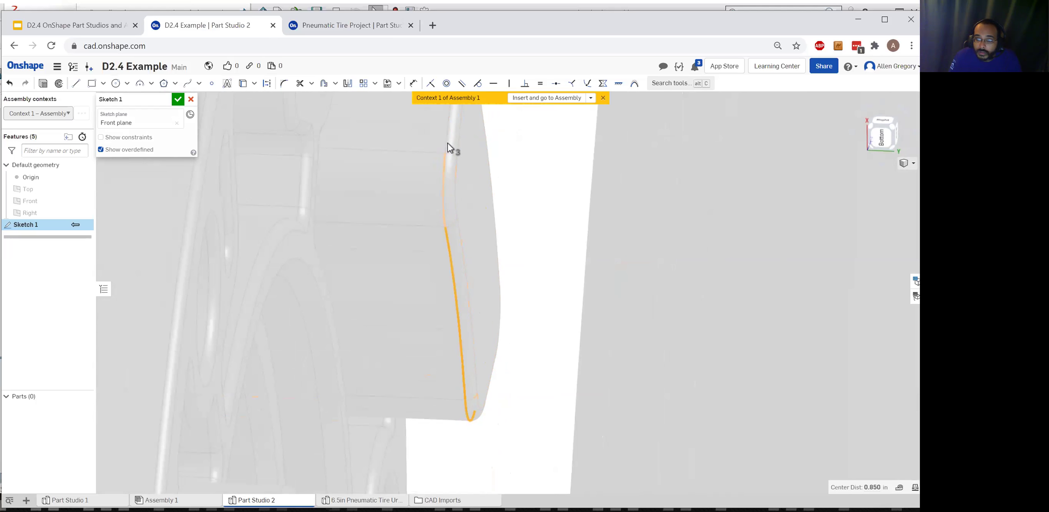
click(446, 141)
mouse_move(459, 241)
right_down()
mouse_move(462, 223)
mouse_move(464, 327)
mouse_move(435, 222)
mouse_move(466, 213)
mouse_move(456, 244)
right_up()
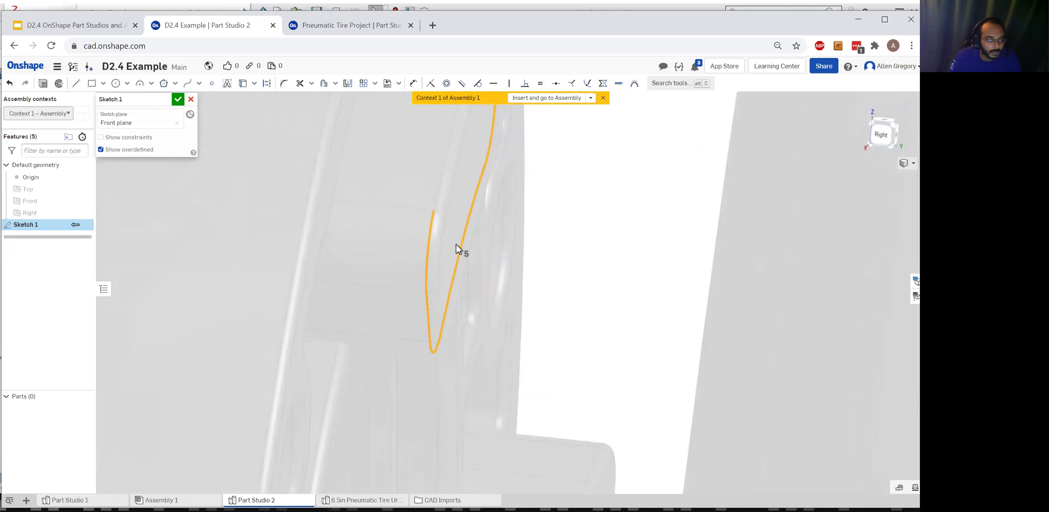
click(436, 195)
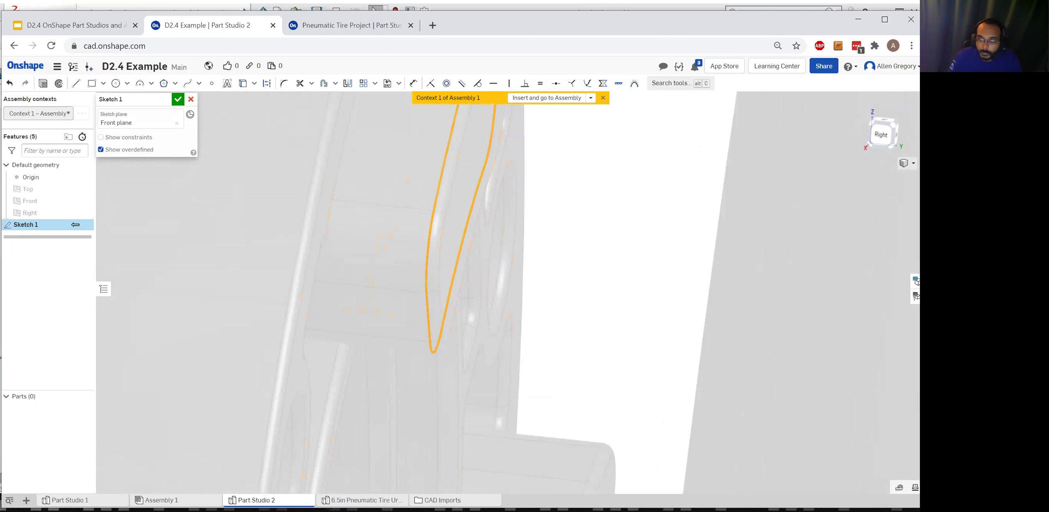
right_drag(439, 217, 609, 293)
scroll(609, 292, down, 5)
right_drag(697, 305, 466, 289)
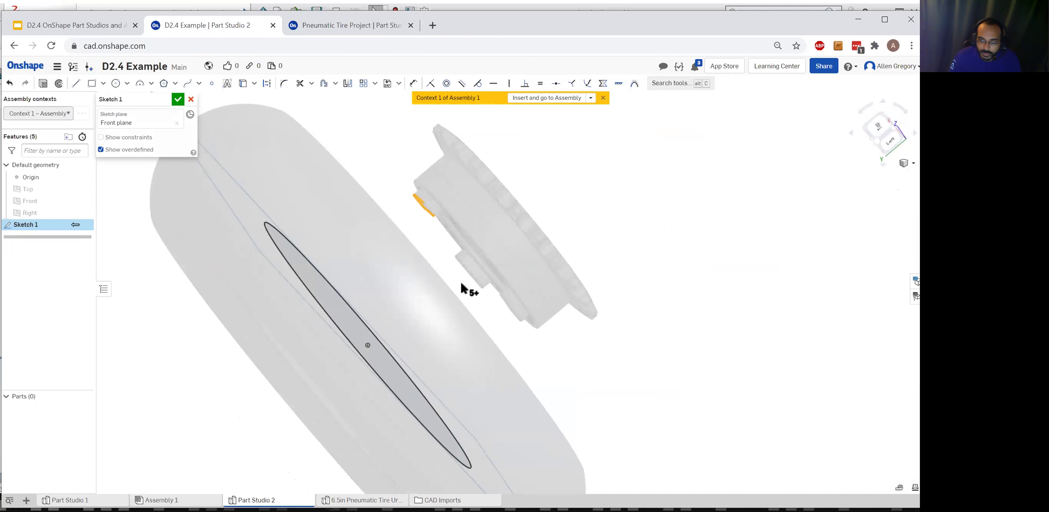
scroll(450, 238, up, 3)
scroll(406, 217, up, 8)
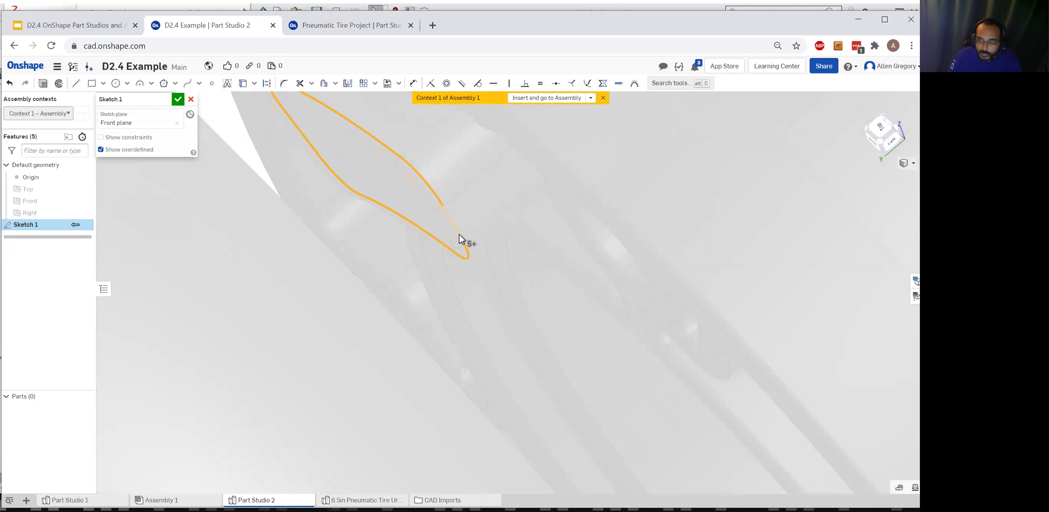
scroll(472, 247, down, 4)
right_drag(428, 219, 427, 223)
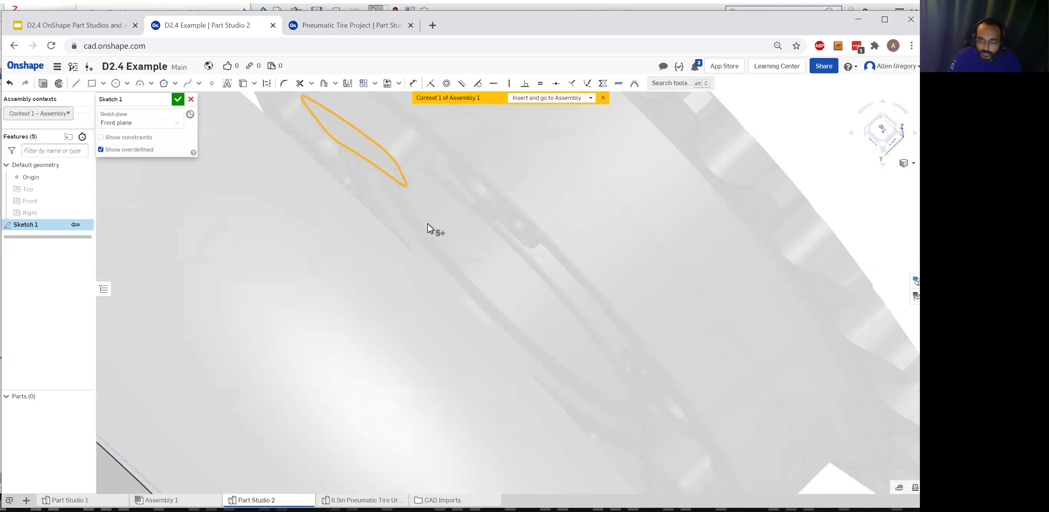
middle_drag(356, 139, 401, 235)
mouse_move(414, 279)
right_down()
mouse_move(403, 290)
mouse_move(441, 290)
mouse_move(453, 331)
right_up()
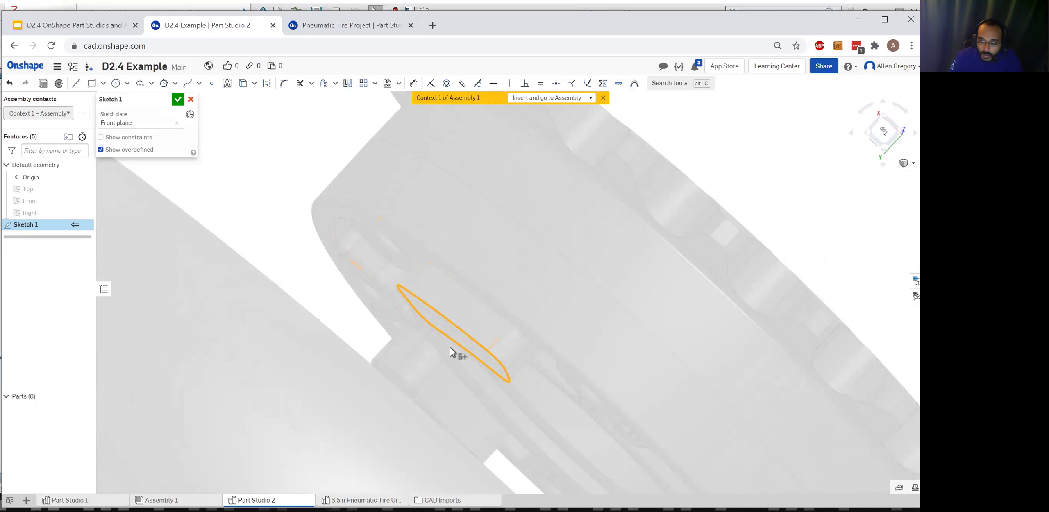
right_click(437, 314)
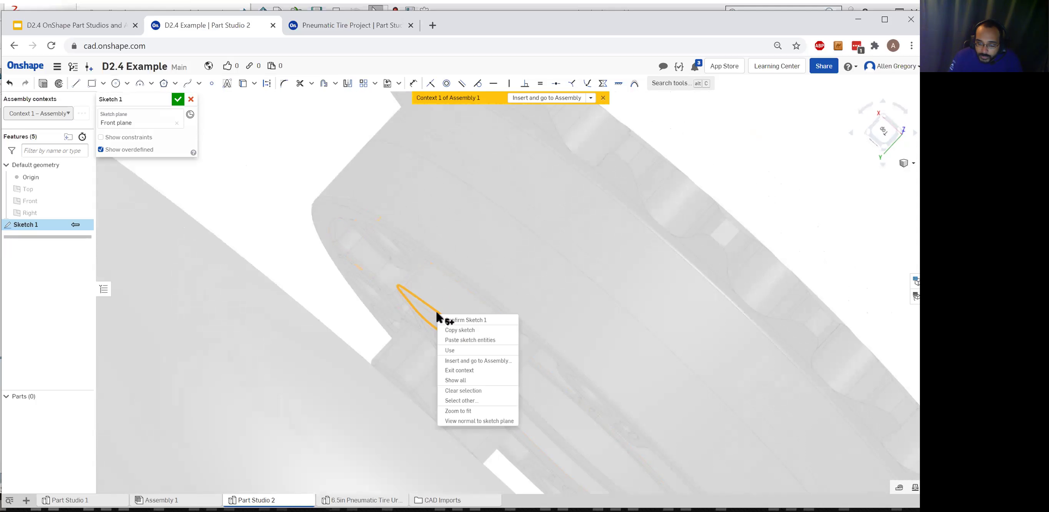
click(456, 352)
Project the circular edge of the bolt hole beside that boss into the sketch with Use
scroll(450, 357, down, 10)
right_drag(408, 460, 433, 426)
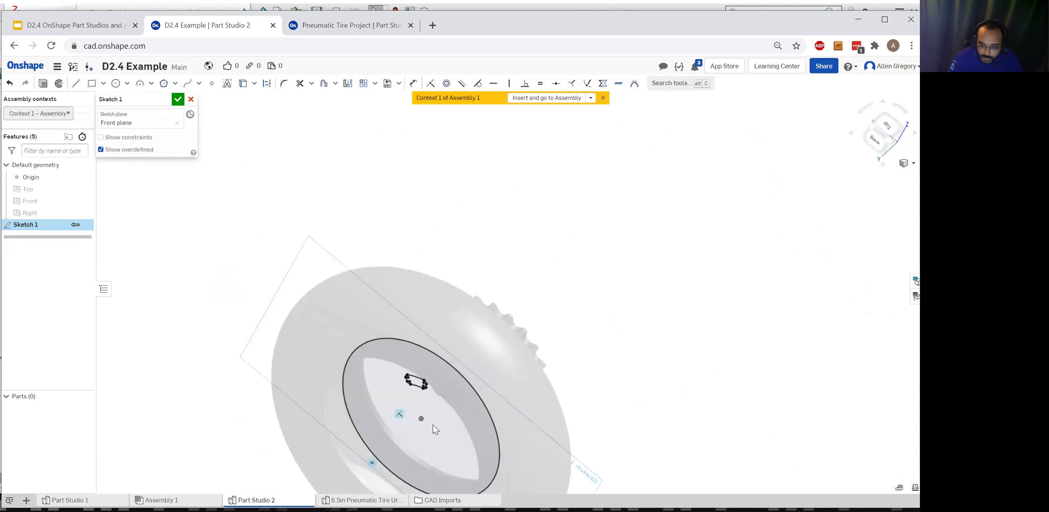
scroll(398, 346, up, 10)
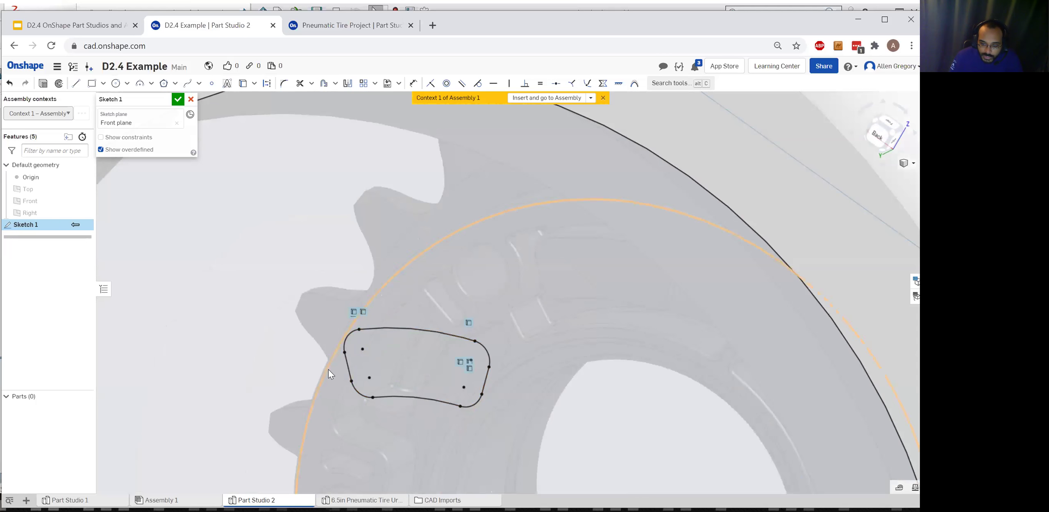
scroll(582, 372, down, 10)
mouse_move(533, 360)
middle_down()
mouse_move(508, 339)
mouse_move(379, 287)
middle_up()
mouse_move(378, 287)
right_down()
mouse_move(360, 303)
mouse_move(383, 290)
mouse_move(370, 275)
right_up()
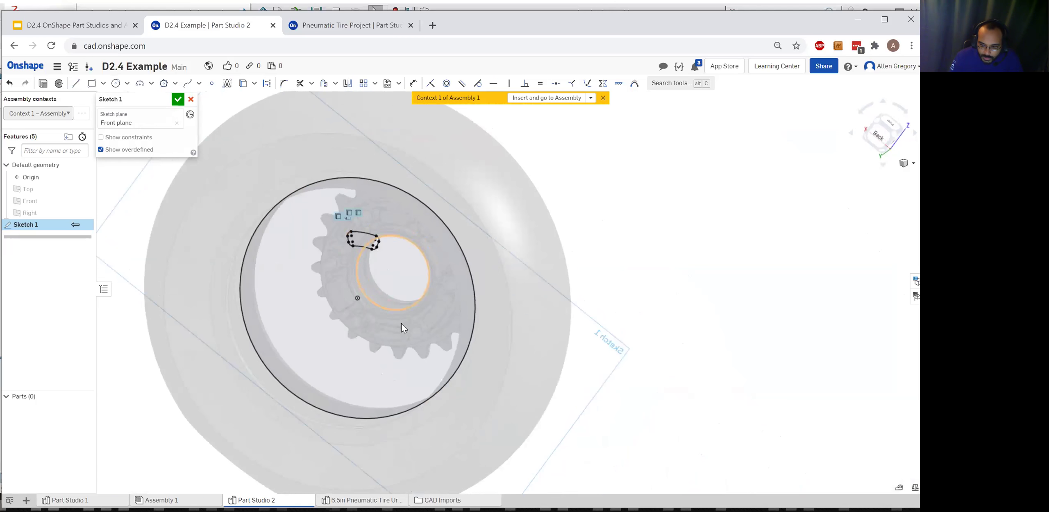
scroll(402, 326, up, 6)
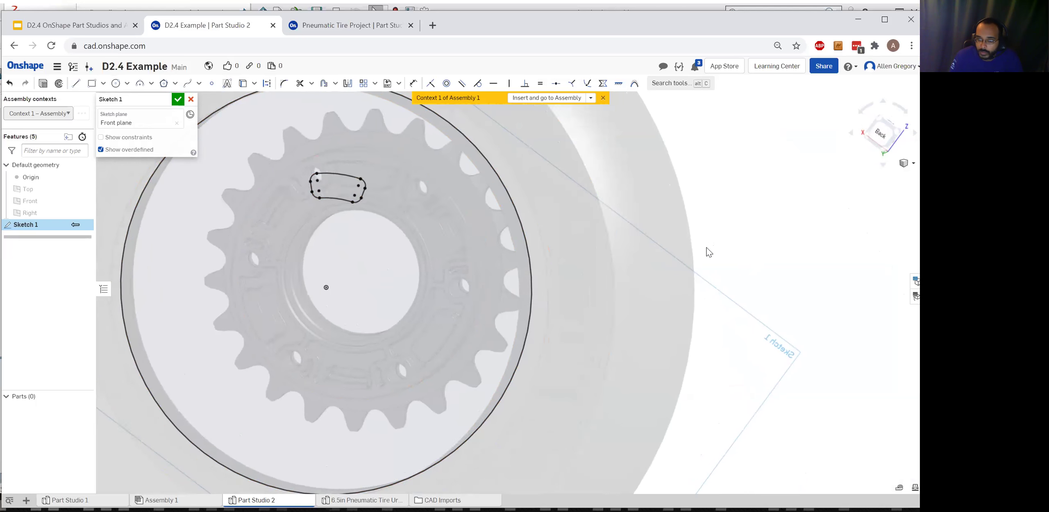
right_drag(744, 252, 685, 262)
scroll(474, 151, up, 5)
scroll(473, 155, up, 5)
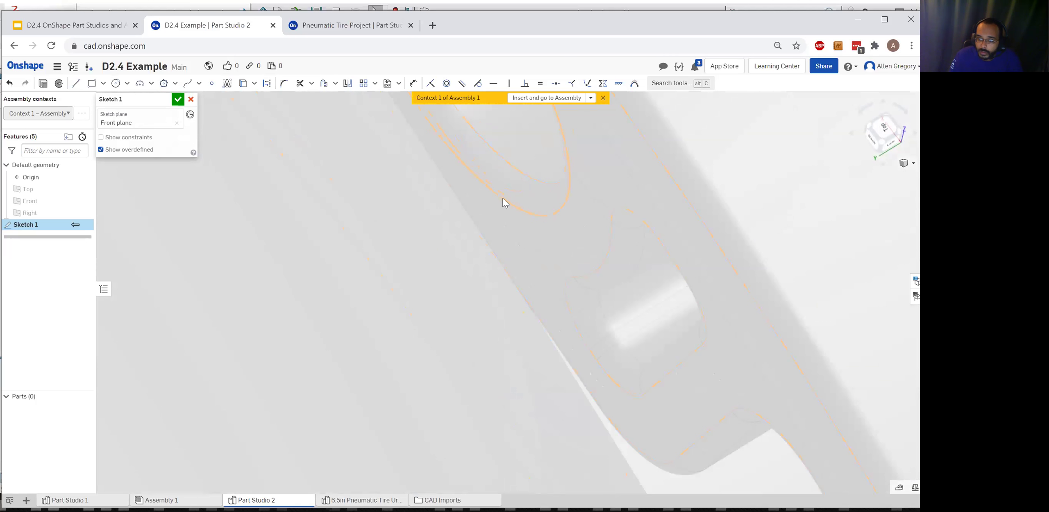
click(519, 176)
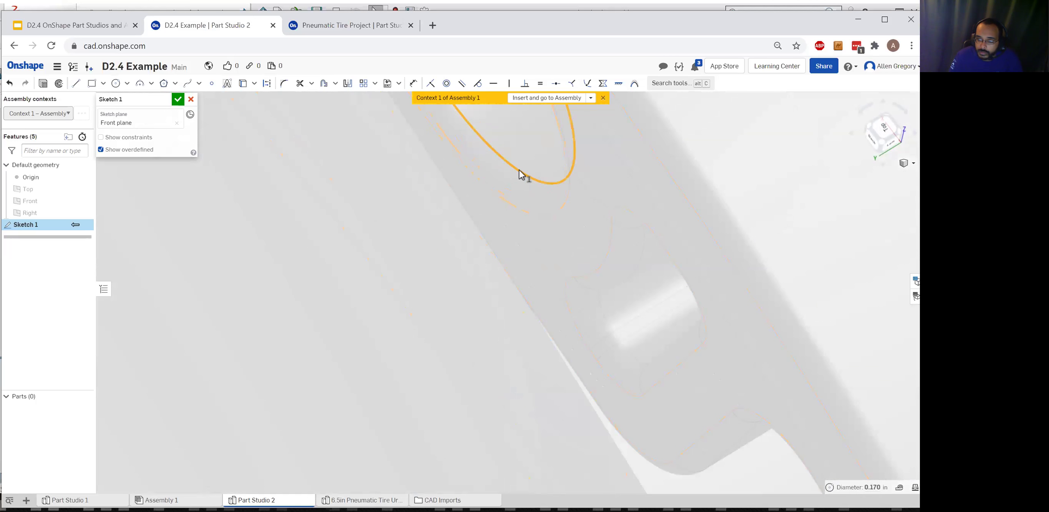
right_click(519, 176)
click(535, 207)
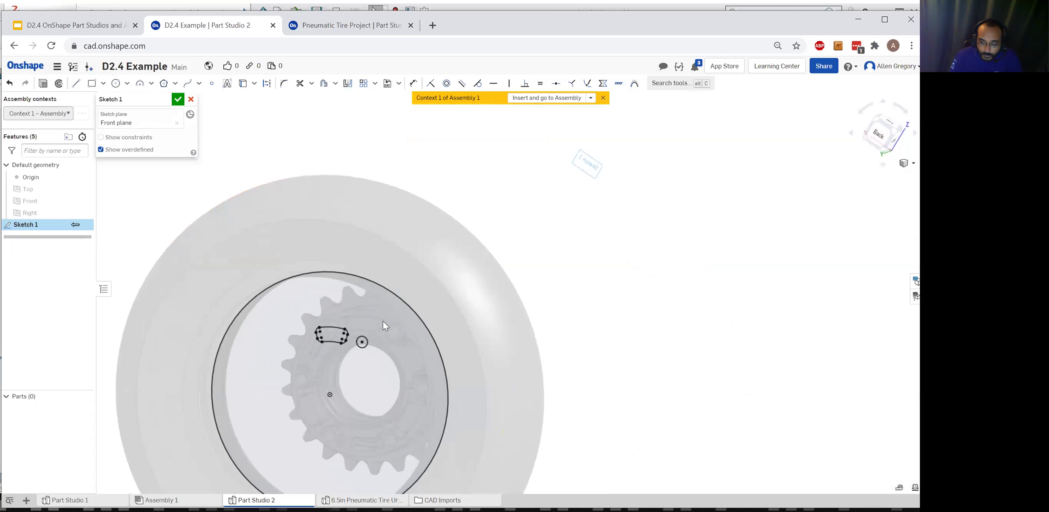
Examine the projected boss outline and hole circle against the spacer's bosses and bolt holes
scroll(392, 341, up, 3)
scroll(326, 386, down, 4)
scroll(372, 343, up, 3)
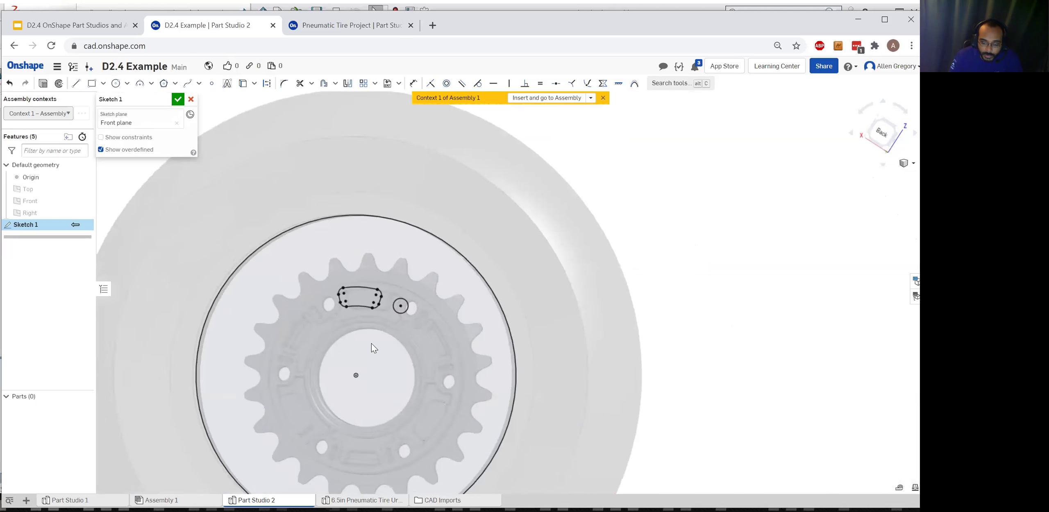
scroll(432, 274, up, 4)
scroll(369, 305, down, 2)
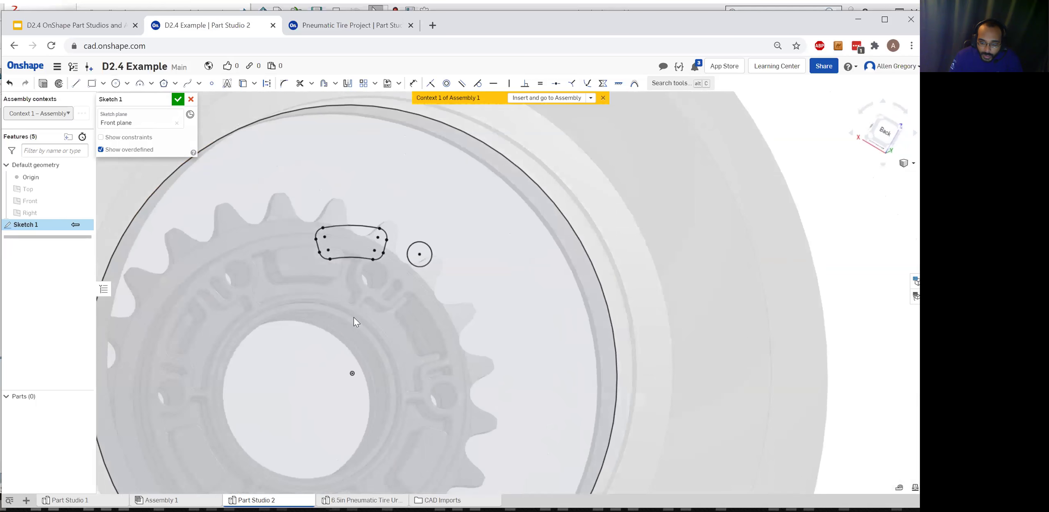
key(ctrl+a)
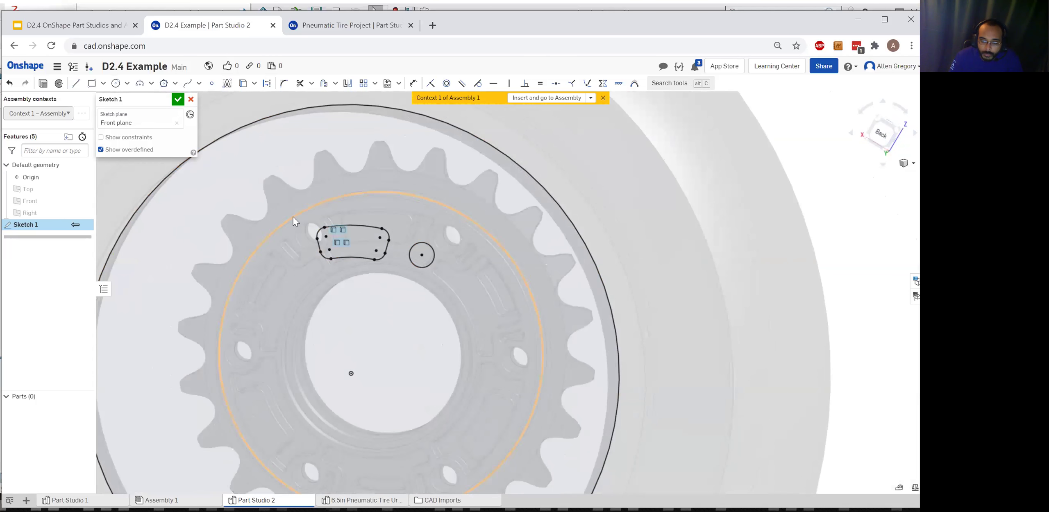
key(Escape)
scroll(369, 237, down, 4)
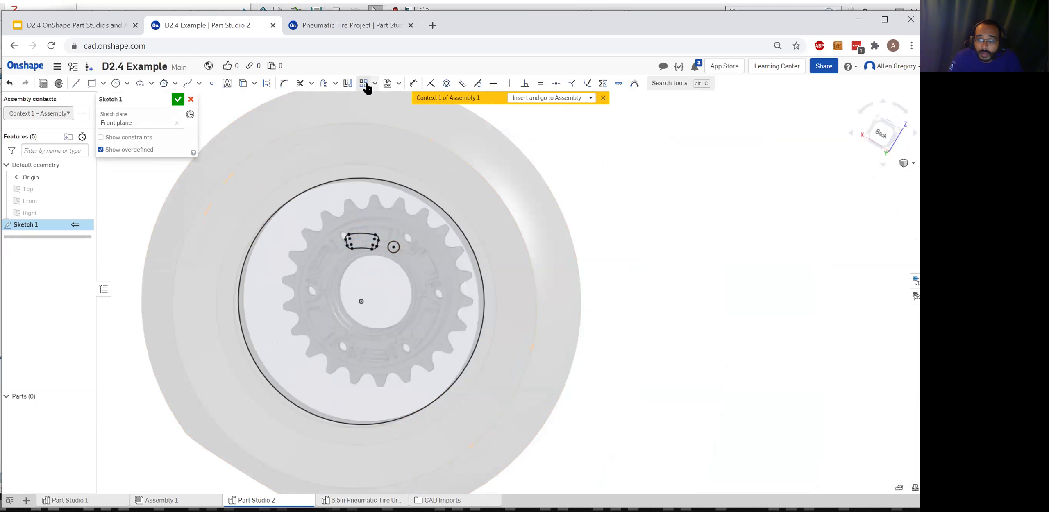
Create a circular sketch pattern of the projected boss outline and hole circle about the origin
click(373, 85)
click(373, 114)
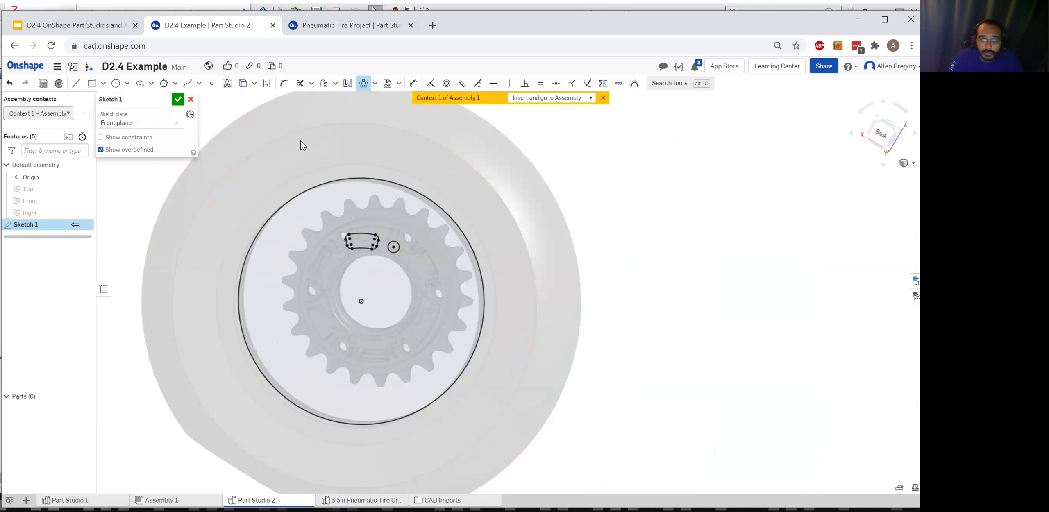
drag(321, 222, 417, 271)
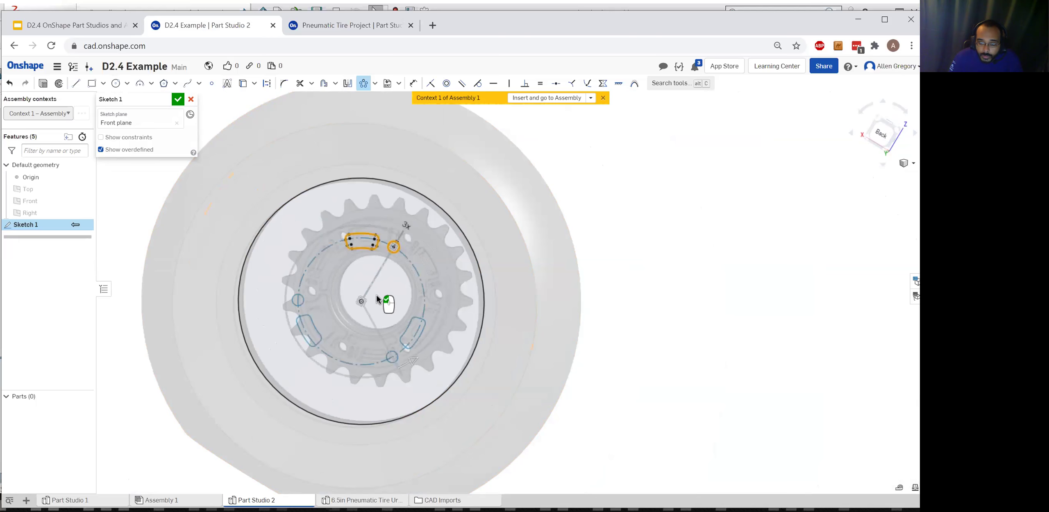
Try to set the circular pattern of the boss outline and hole circle to 6 instances, and undo the pattern
scroll(381, 339, up, 4)
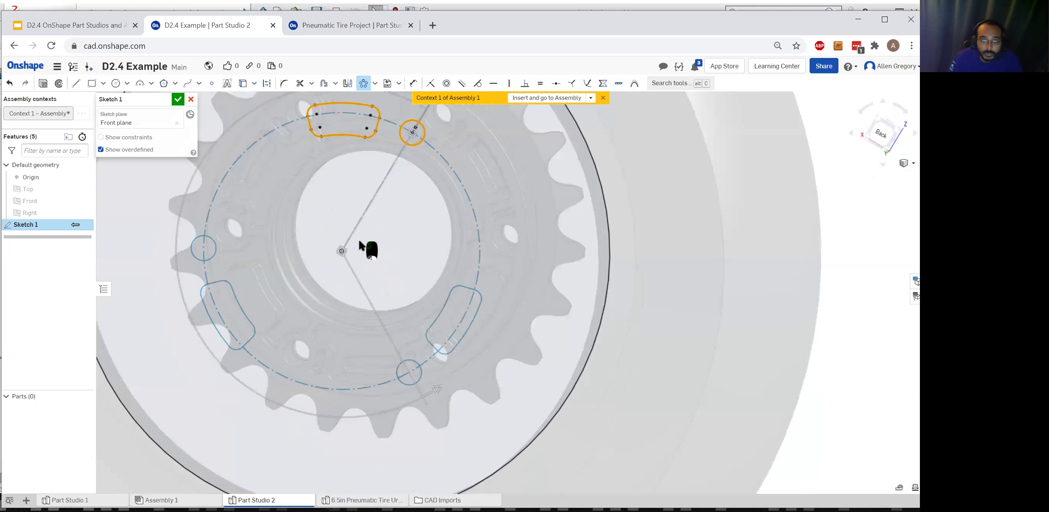
scroll(409, 263, down, 5)
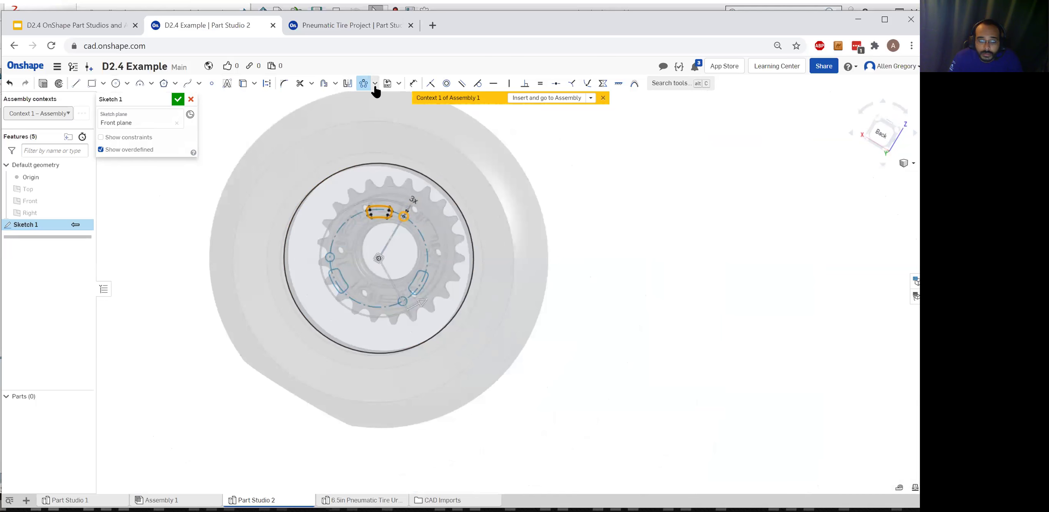
middle_drag(399, 207, 356, 227)
right_drag(356, 227, 344, 234)
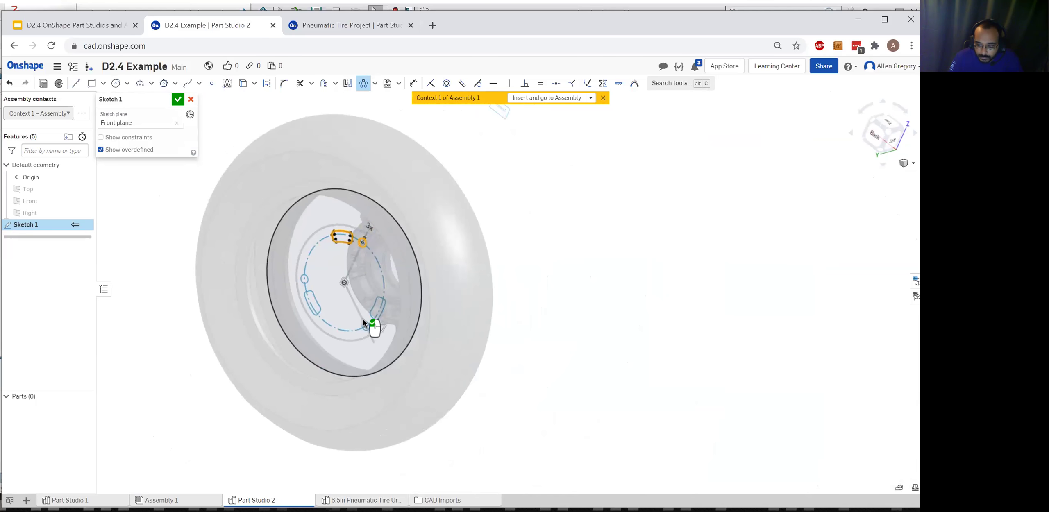
click(374, 84)
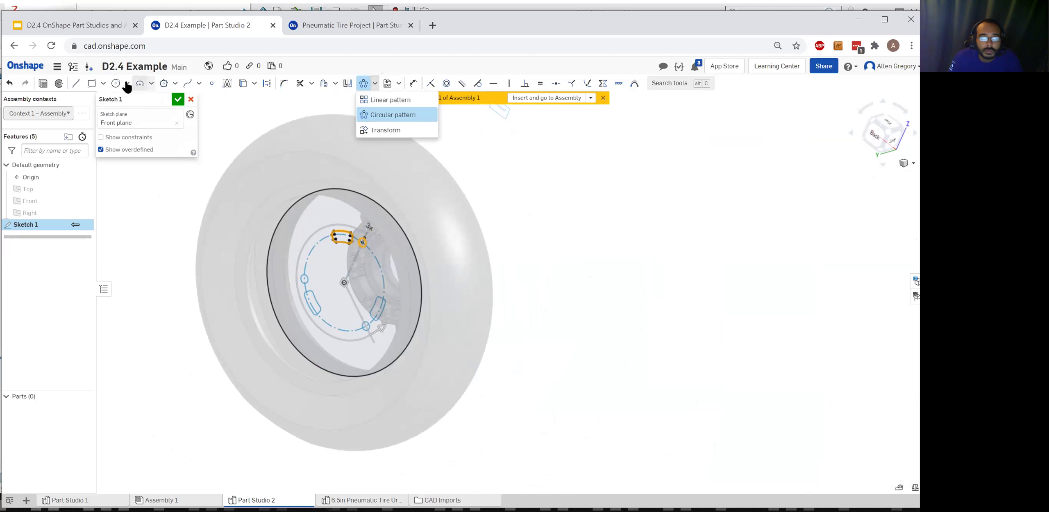
drag(152, 101, 166, 162)
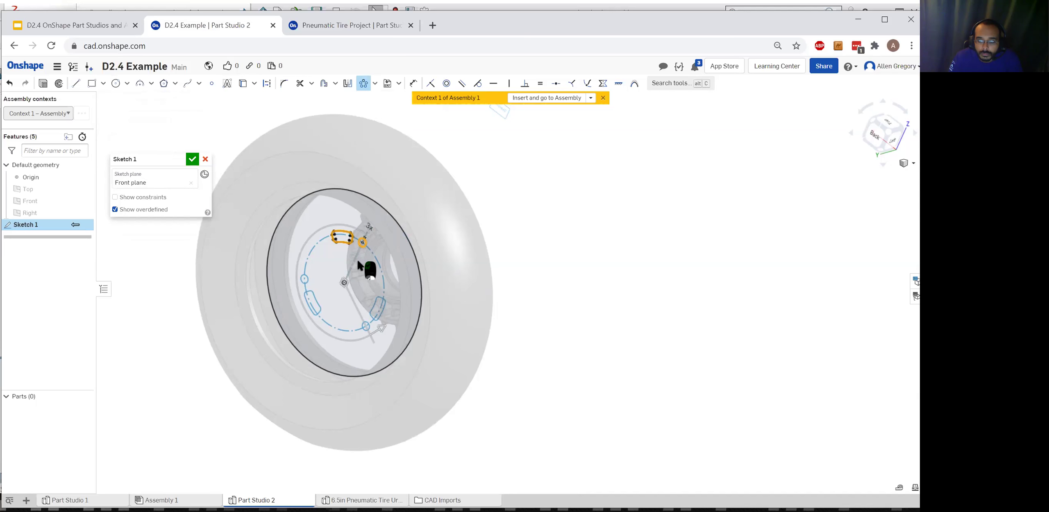
scroll(361, 264, up, 4)
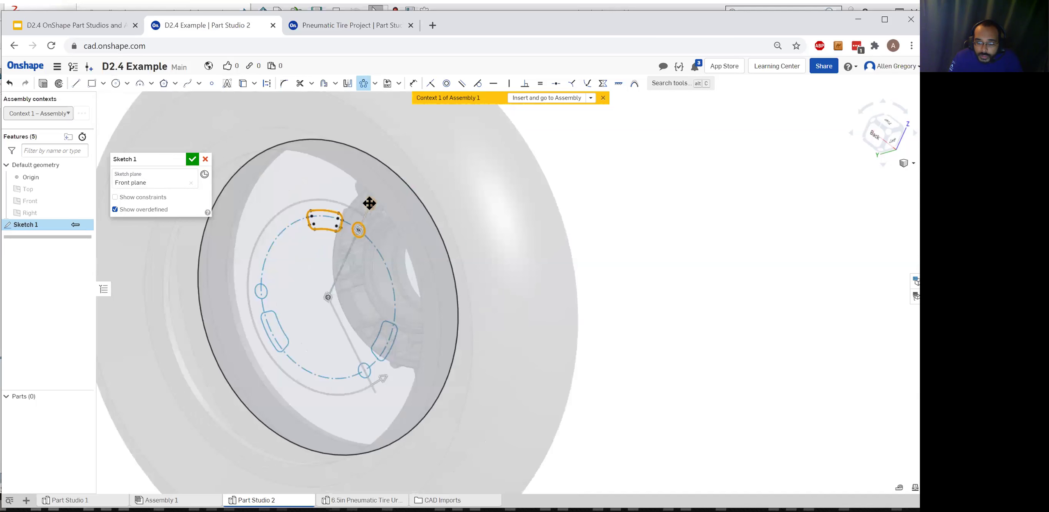
click(369, 203)
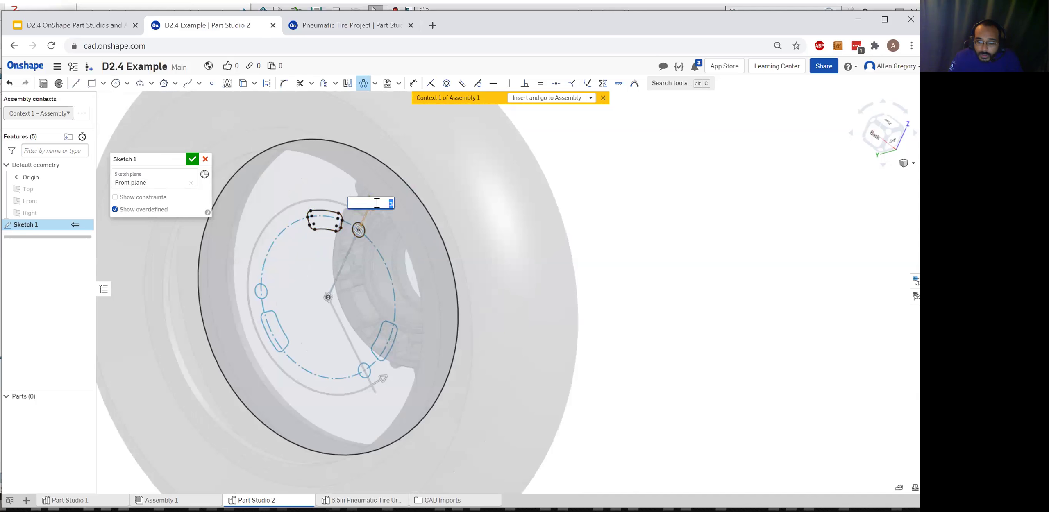
key(Return)
key(n)
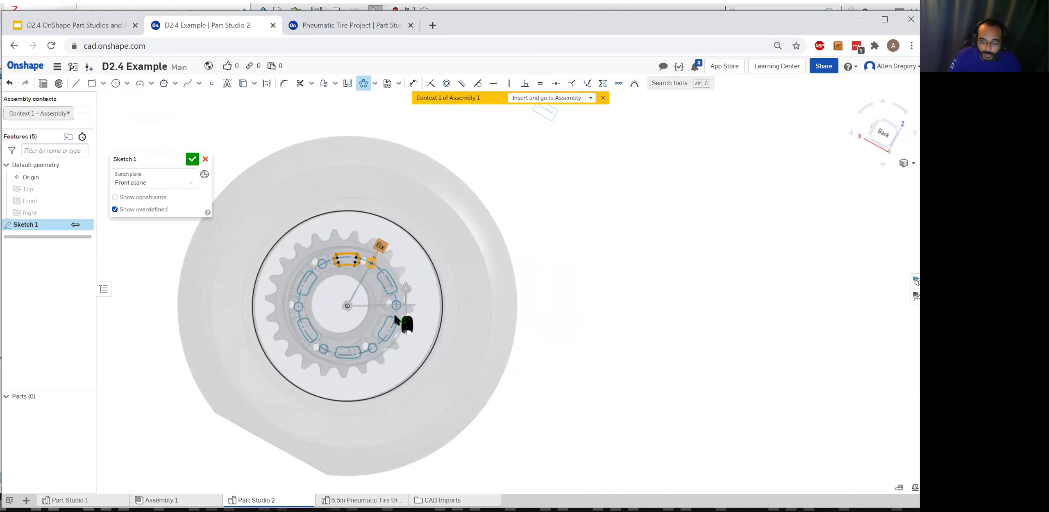
scroll(382, 324, up, 5)
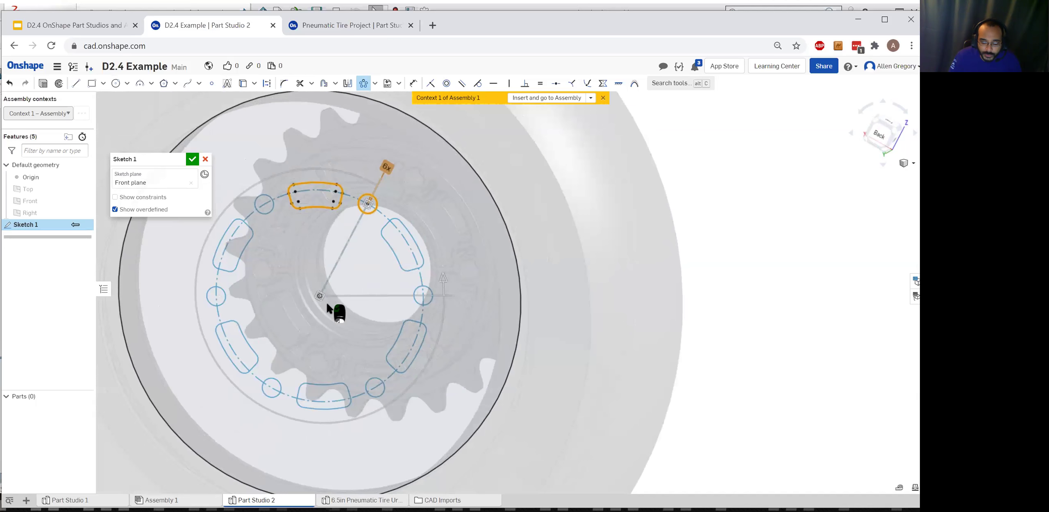
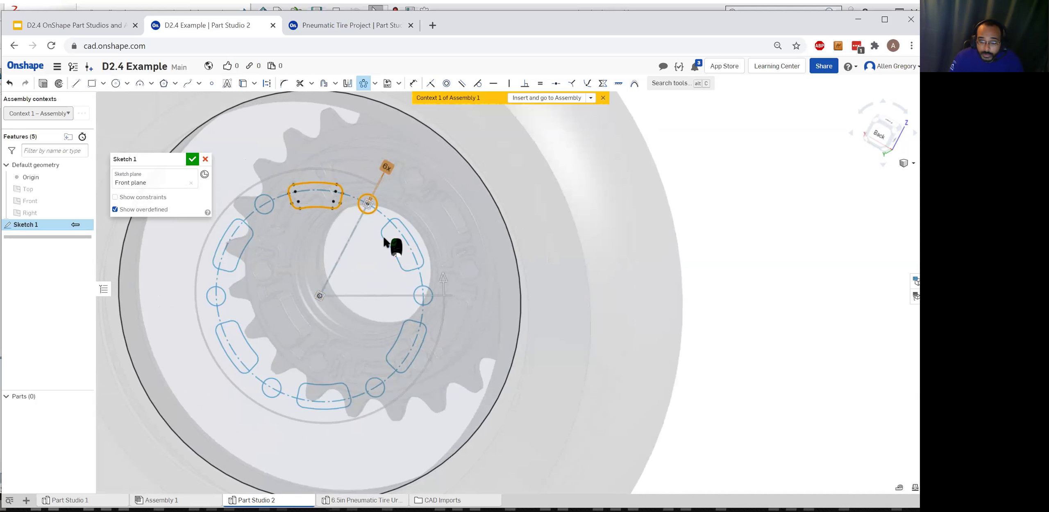
click(368, 250)
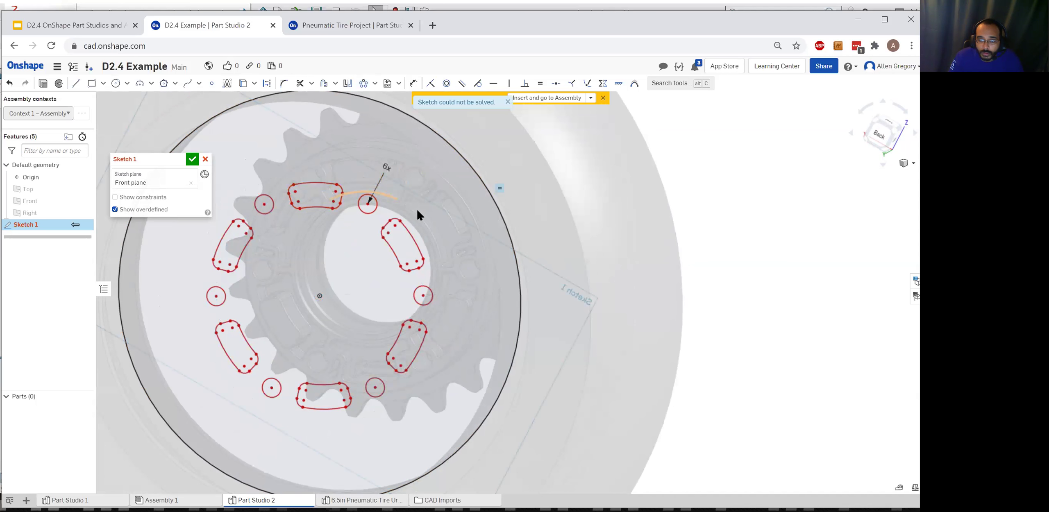
key(ctrl+z)
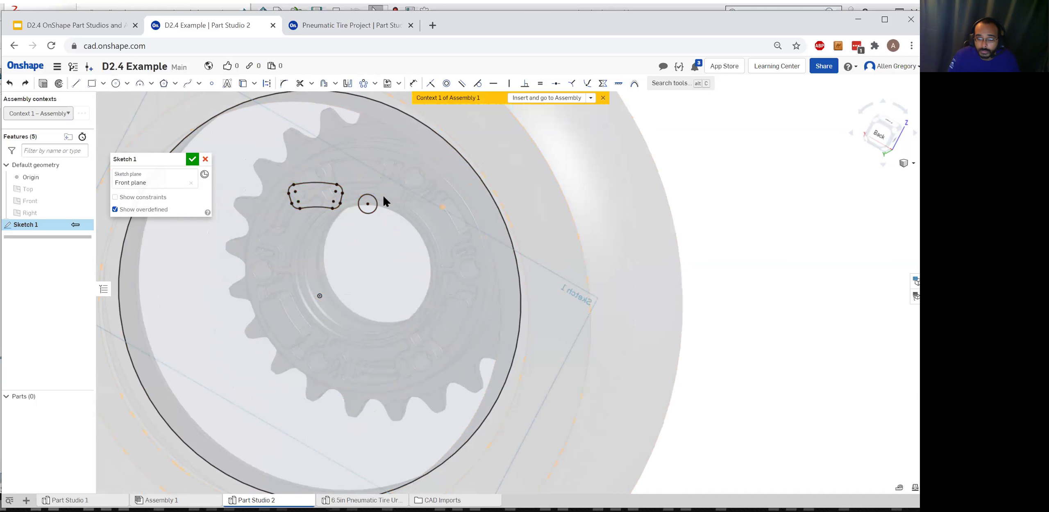
Try a new circular pattern of the boss outline and hole circle about the origin with 6 instances
click(363, 85)
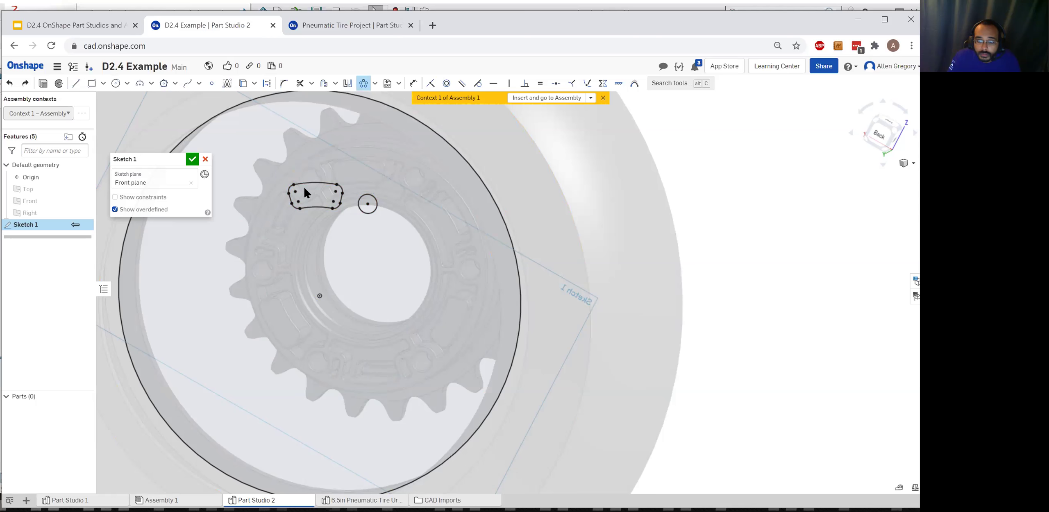
drag(269, 170, 395, 222)
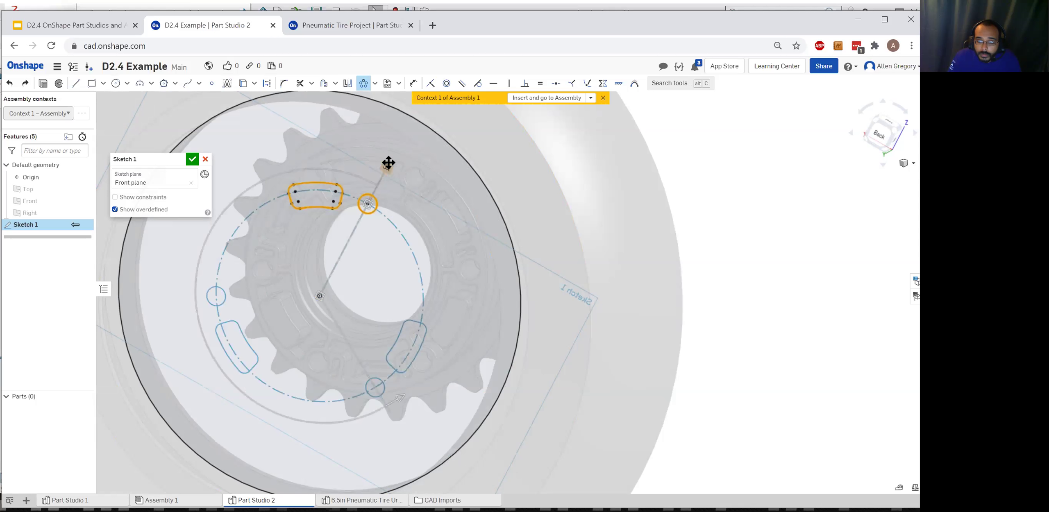
click(389, 168)
text(6)
key(Return)
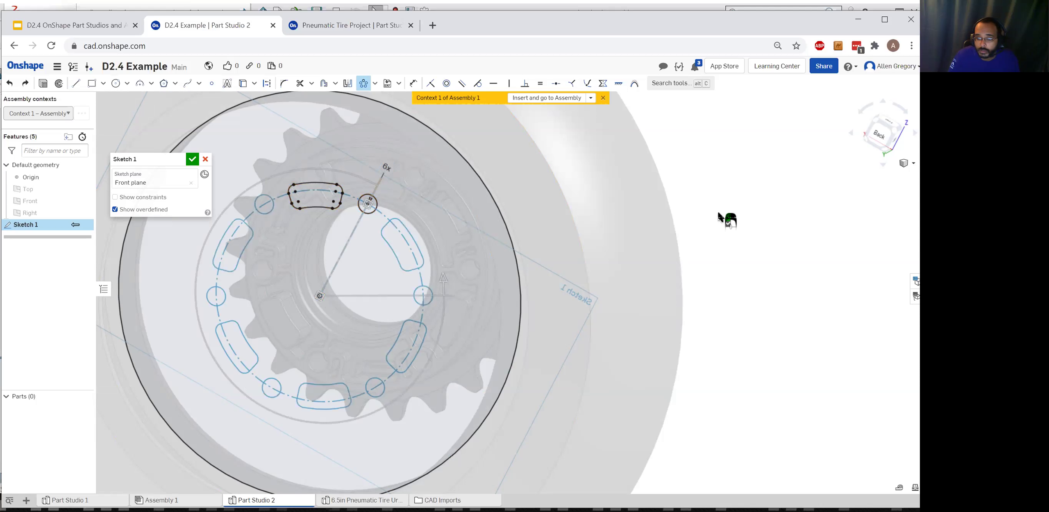
right_click(690, 222)
click(696, 204)
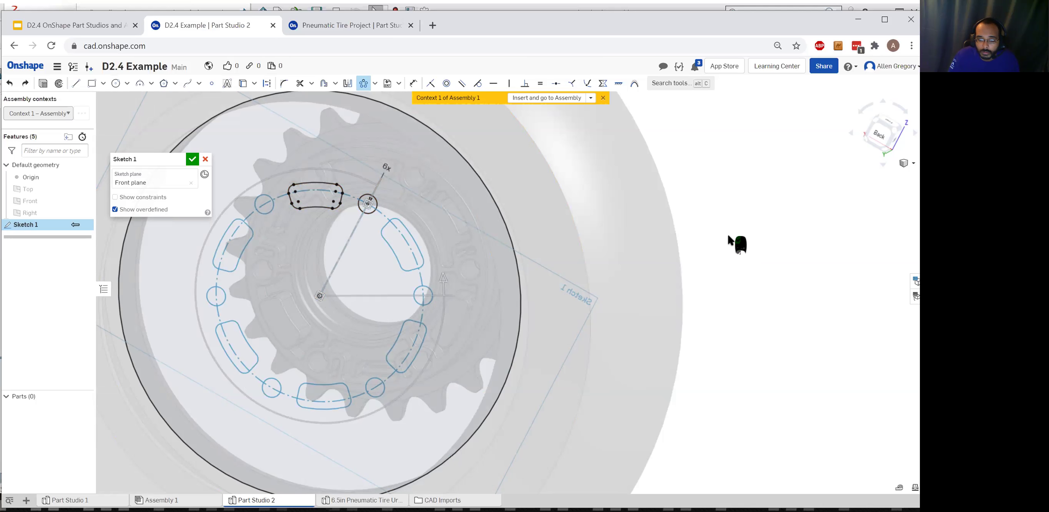
key(Escape)
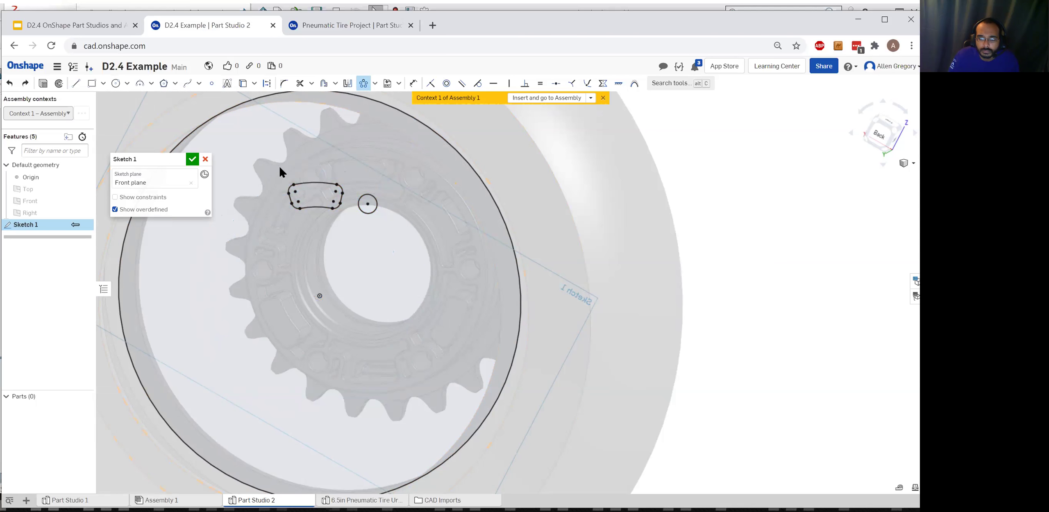
Retry the 6-instance circular pattern of the boss outline and hole circle, and undo the result
drag(278, 156, 391, 228)
click(387, 165)
click(387, 165)
text(6)
key(Return)
key(Escape)
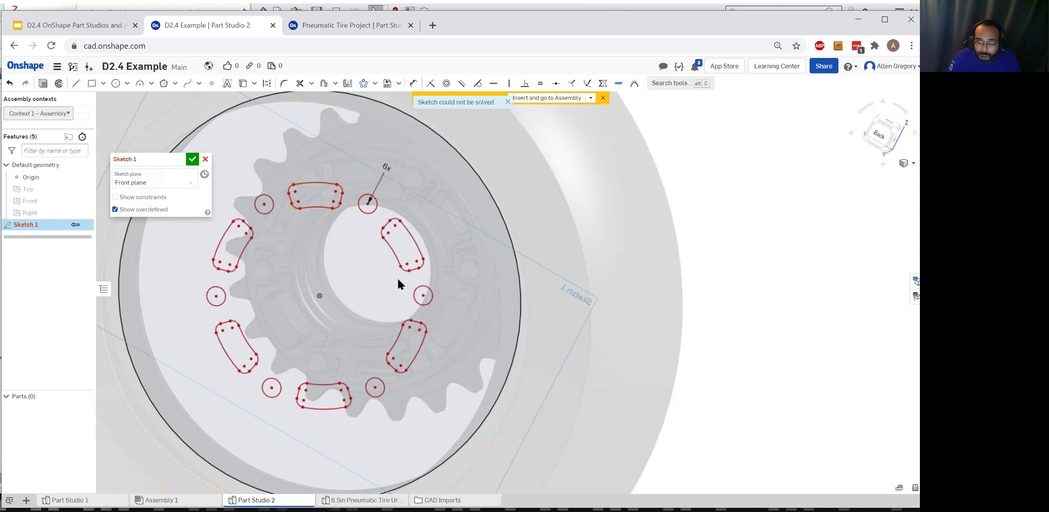
scroll(398, 283, up, 3)
scroll(358, 266, down, 5)
key(Escape)
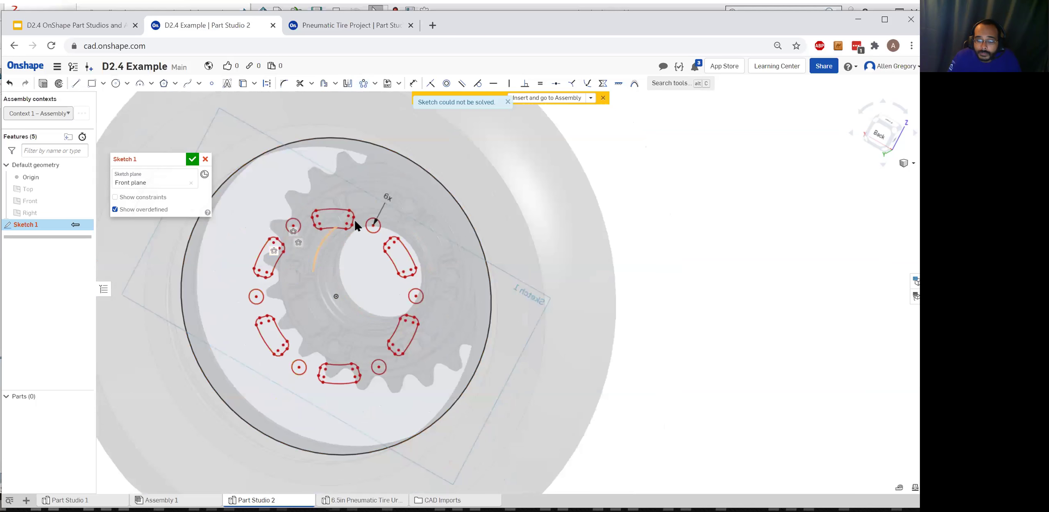
scroll(354, 218, up, 3)
key(ctrl+z)
key(Escape)
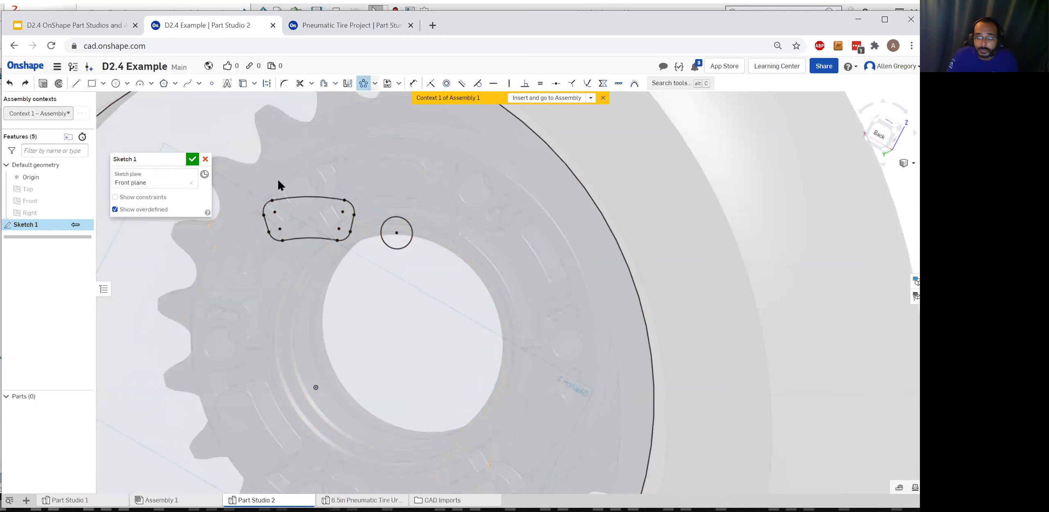
Start another circular pattern of the boss outline and hole circle with 5 instances
drag(246, 170, 466, 281)
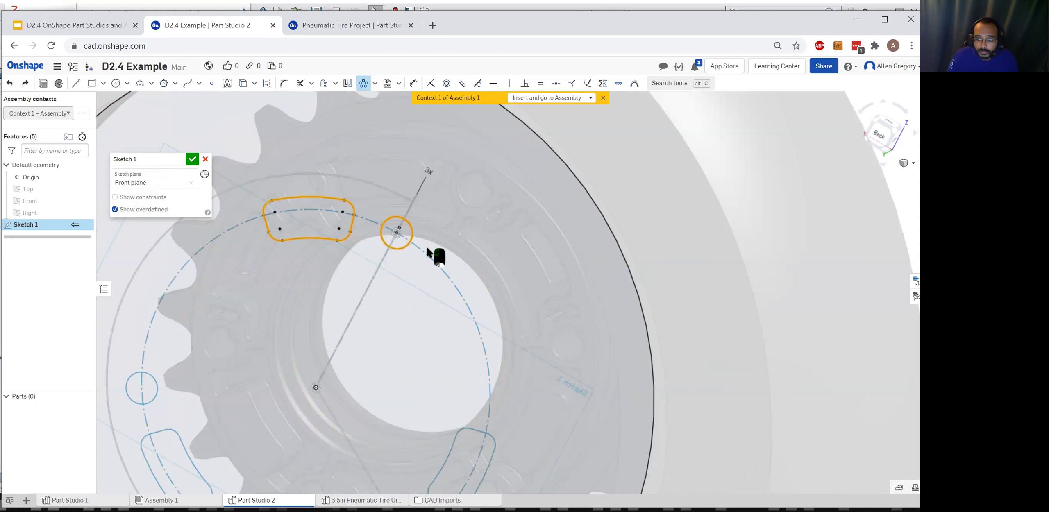
key(Escape)
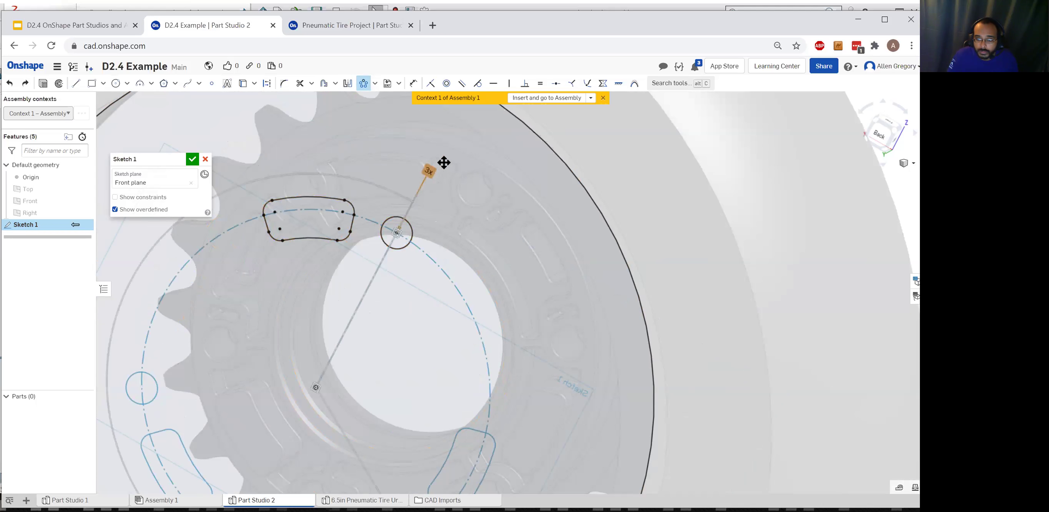
click(432, 171)
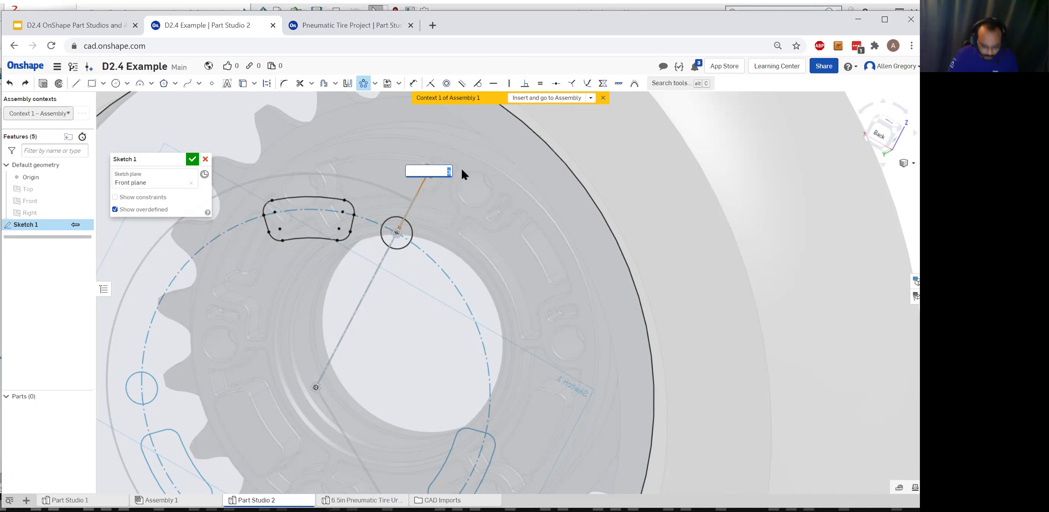
text(5)
key(Return)
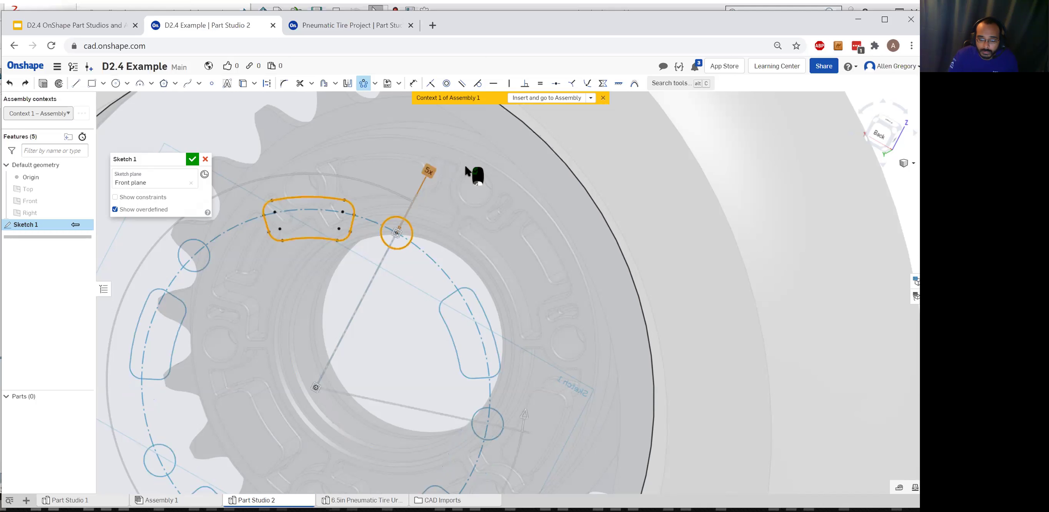
Change the circular pattern's instance count to 6, try to apply it, and undo the pattern
scroll(405, 262, down, 5)
click(412, 218)
text(6)
key(Return)
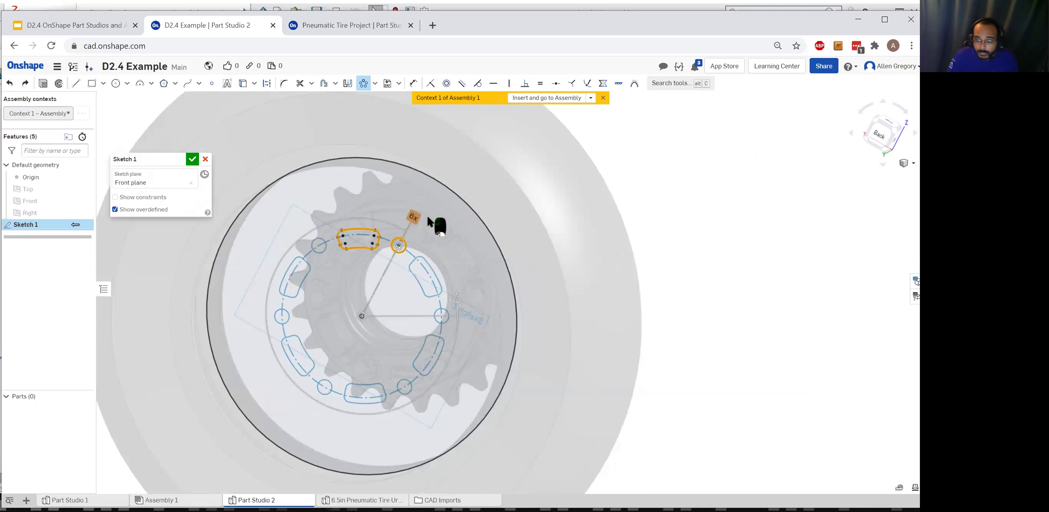
scroll(451, 315, up, 5)
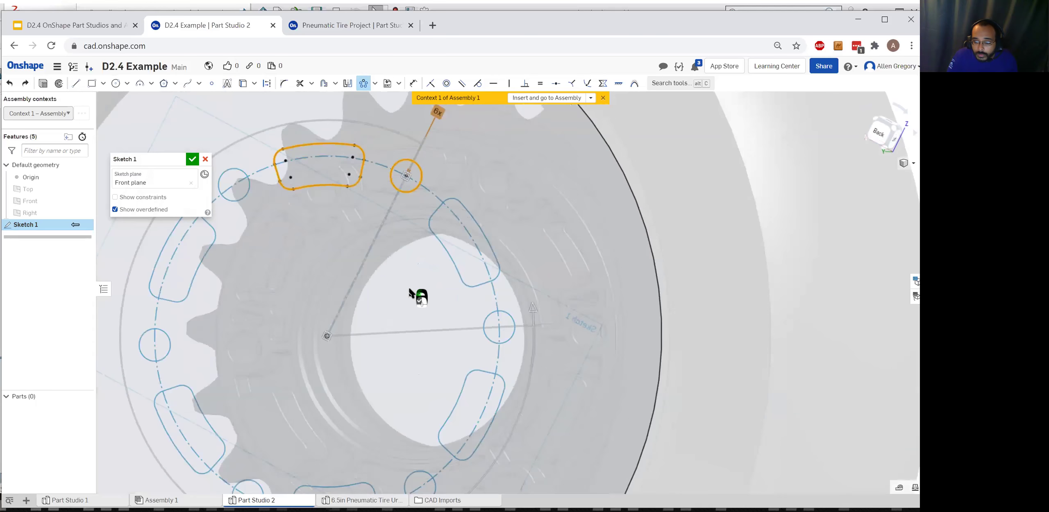
scroll(416, 188, down, 2)
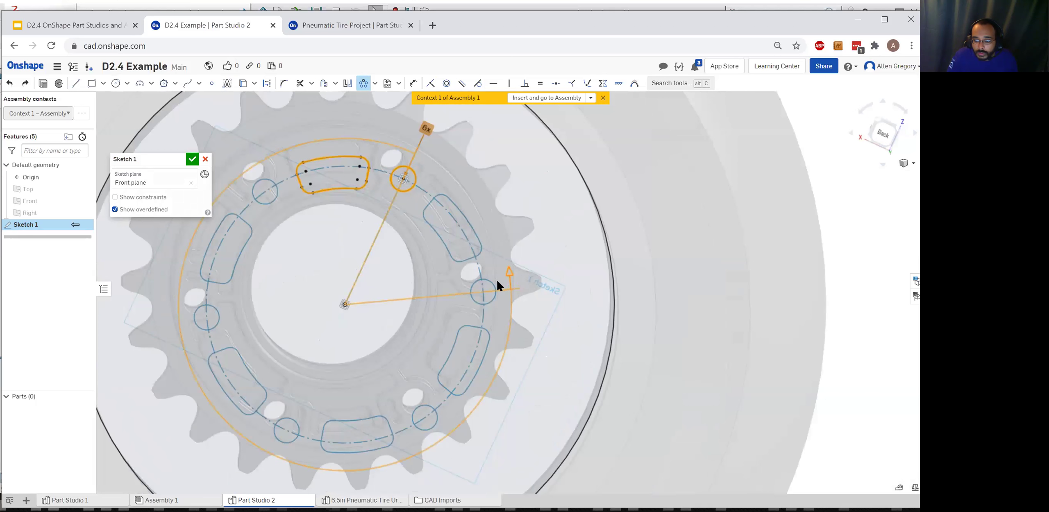
click(396, 277)
scroll(396, 278, down, 5)
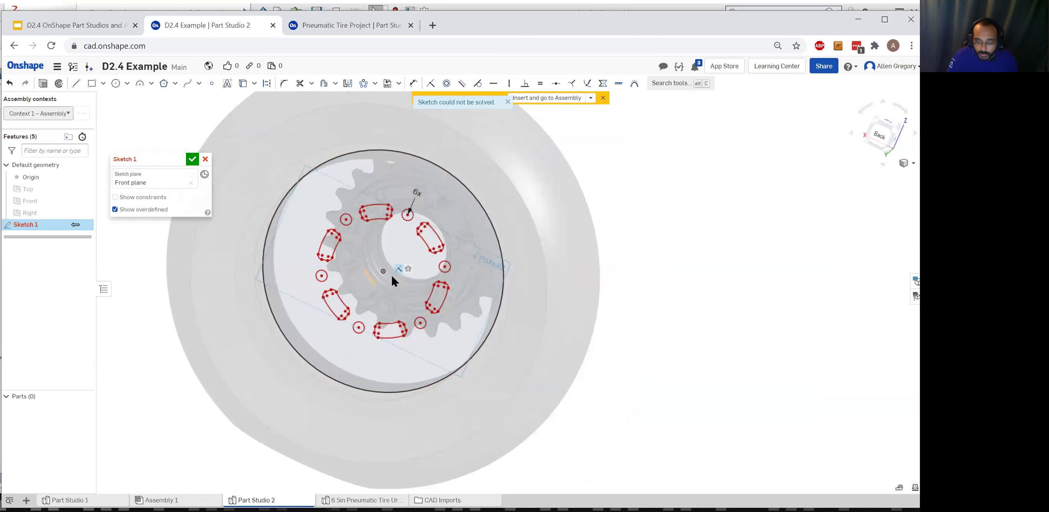
key(ctrl+a)
key(ctrl+z)
Try to apply the circular pattern of the boss outline and hole circle with 3 instances, and undo it
scroll(400, 222, up, 5)
click(409, 234)
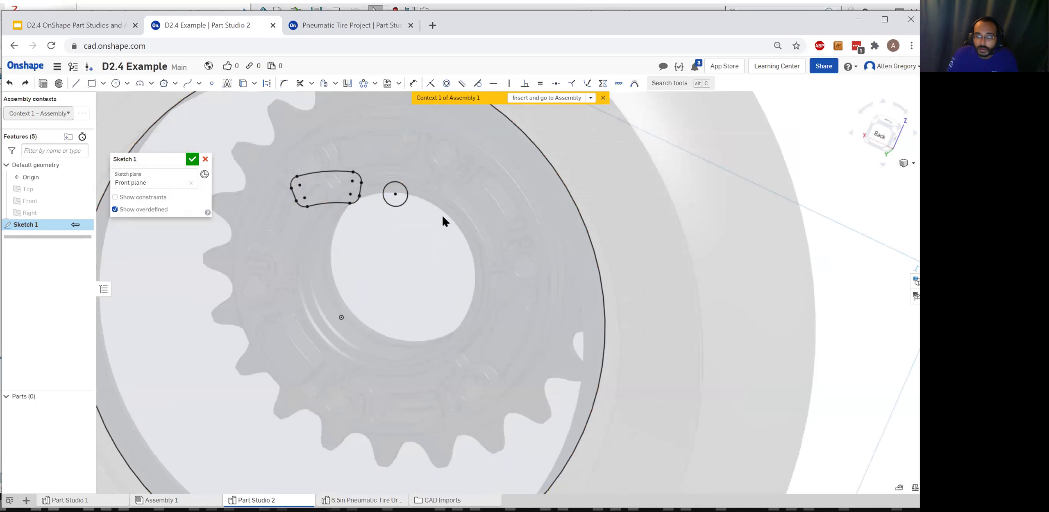
drag(398, 200, 451, 229)
click(364, 85)
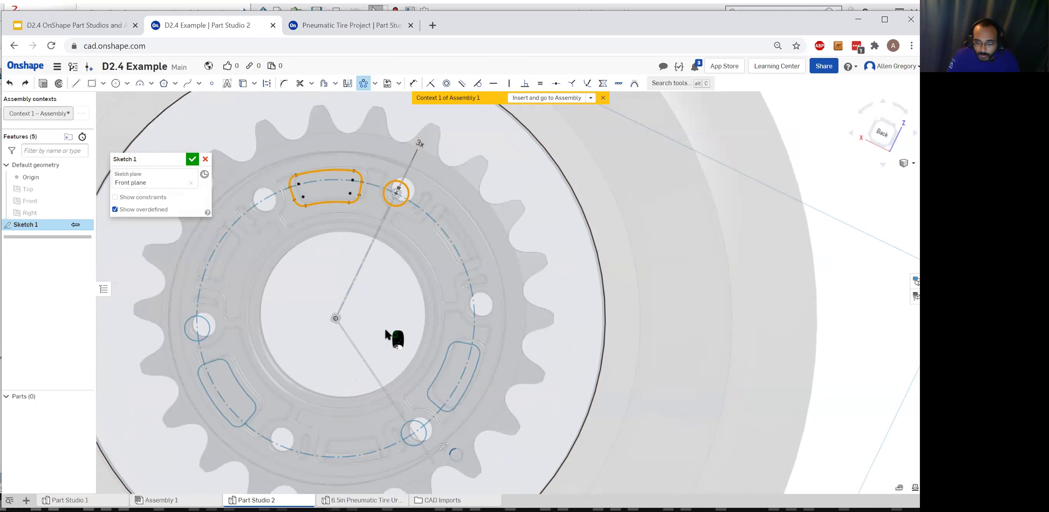
key(Return)
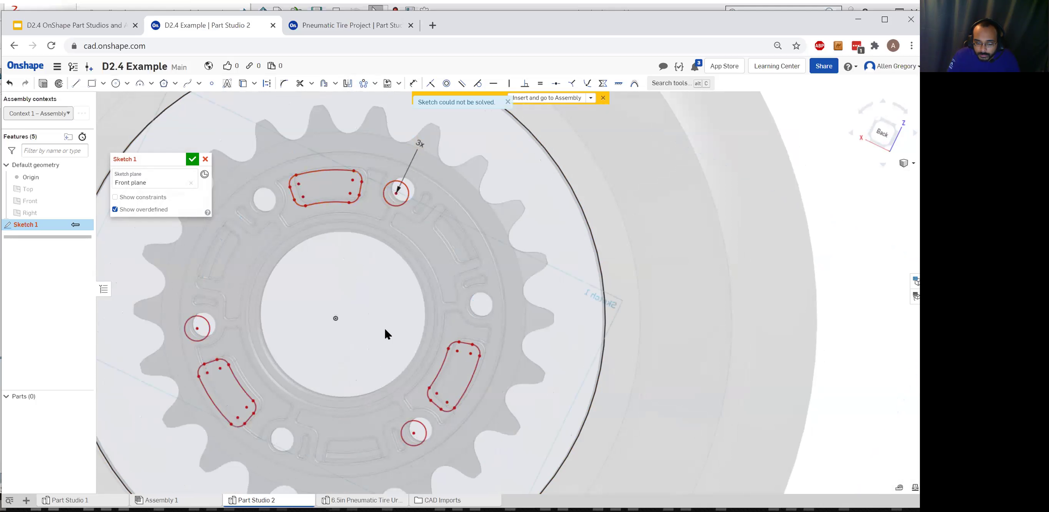
key(ctrl+a)
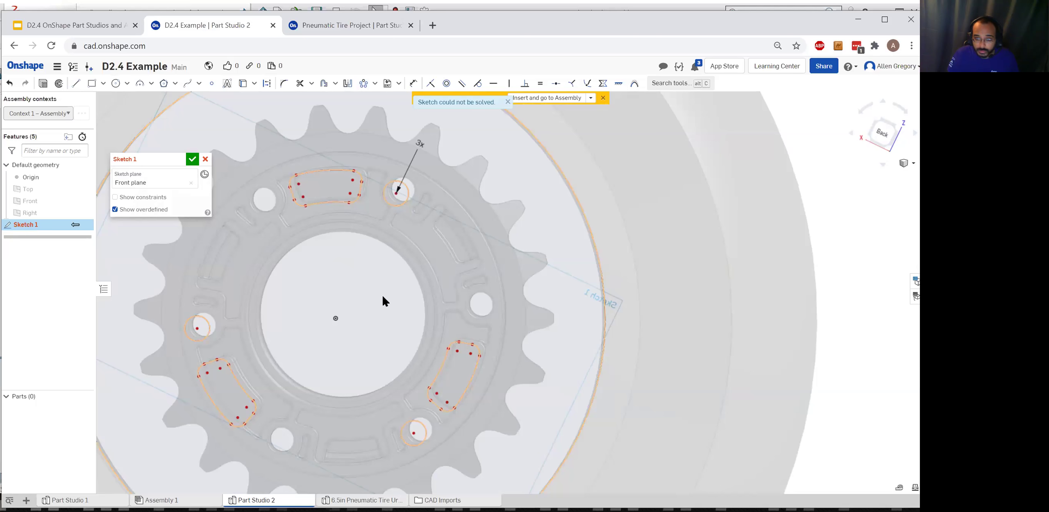
scroll(366, 316, down, 2)
key(ctrl+z)
Examine the projected boss outline and hole circle from an angle against the spacer and the tire opening
scroll(367, 307, down, 1)
click(375, 321)
mouse_move(370, 338)
right_down()
mouse_move(230, 290)
mouse_move(249, 270)
right_up()
scroll(364, 292, down, 4)
right_drag(428, 297, 370, 278)
scroll(455, 316, up, 3)
scroll(548, 356, down, 5)
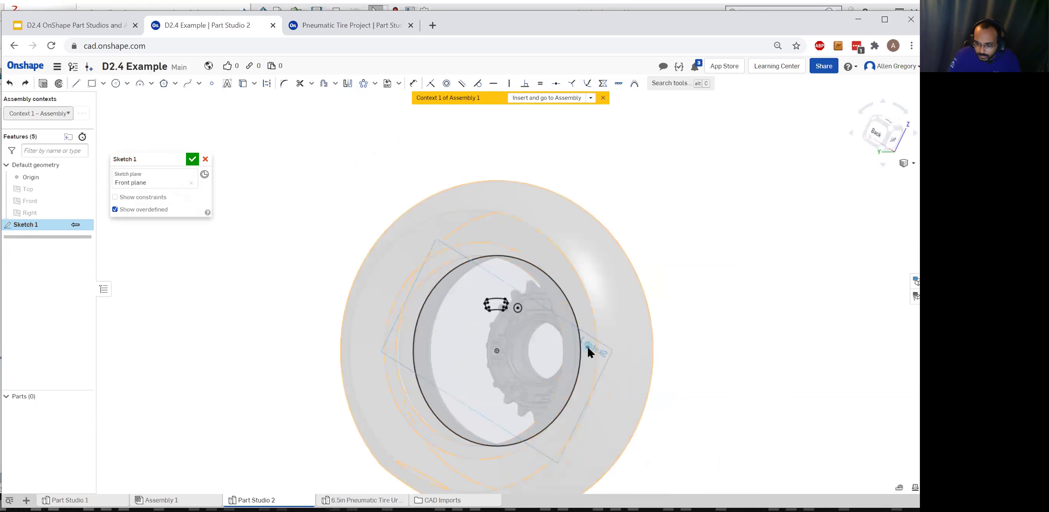
middle_drag(588, 349, 391, 302)
scroll(250, 213, up, 3)
scroll(338, 283, down, 3)
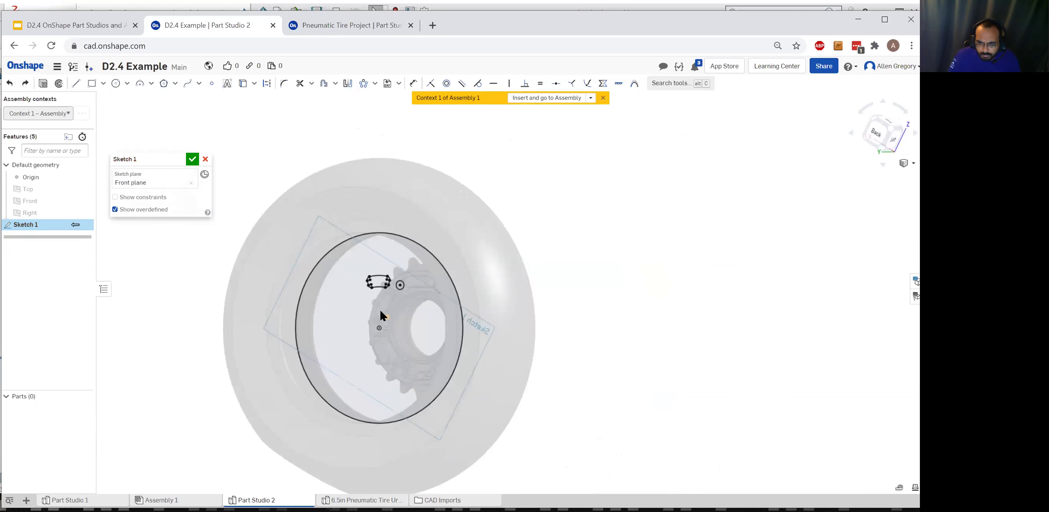
scroll(368, 291, up, 4)
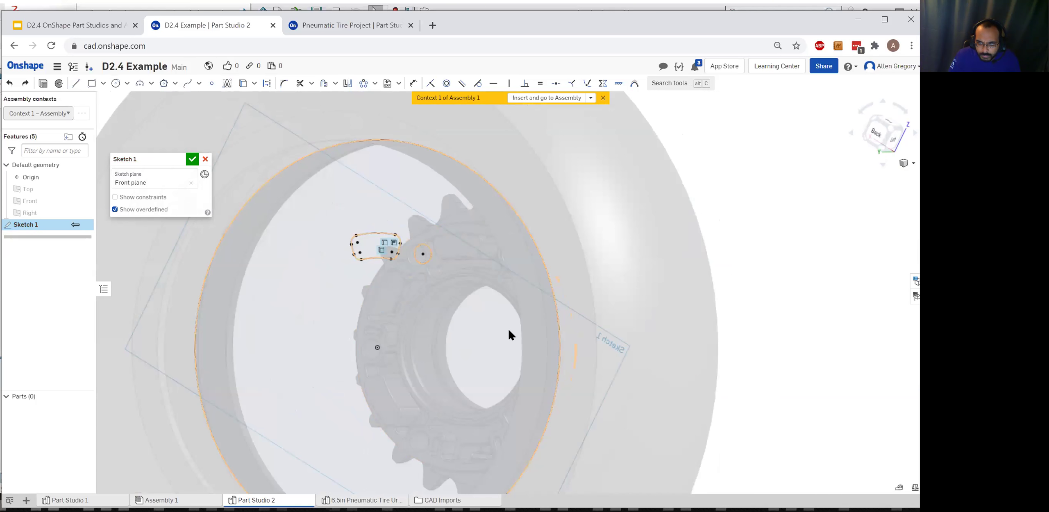
Project the edges of the five remaining spacer bolt holes into the hub sketch with Use
scroll(701, 355, down, 5)
right_drag(596, 361, 402, 294)
key(n)
scroll(380, 238, up, 5)
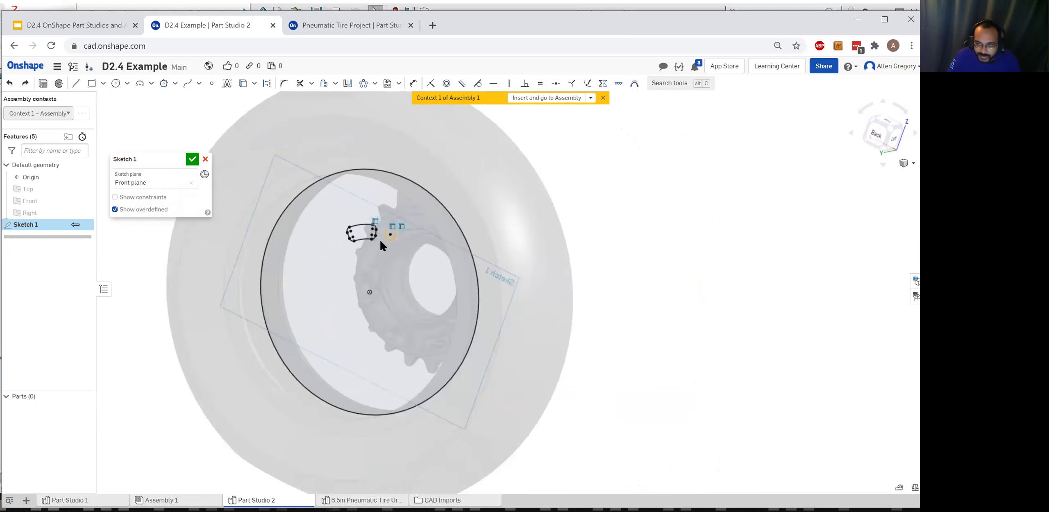
mouse_move(394, 246)
right_down()
mouse_move(385, 242)
mouse_move(388, 254)
mouse_move(385, 241)
right_up()
scroll(387, 246, down, 1)
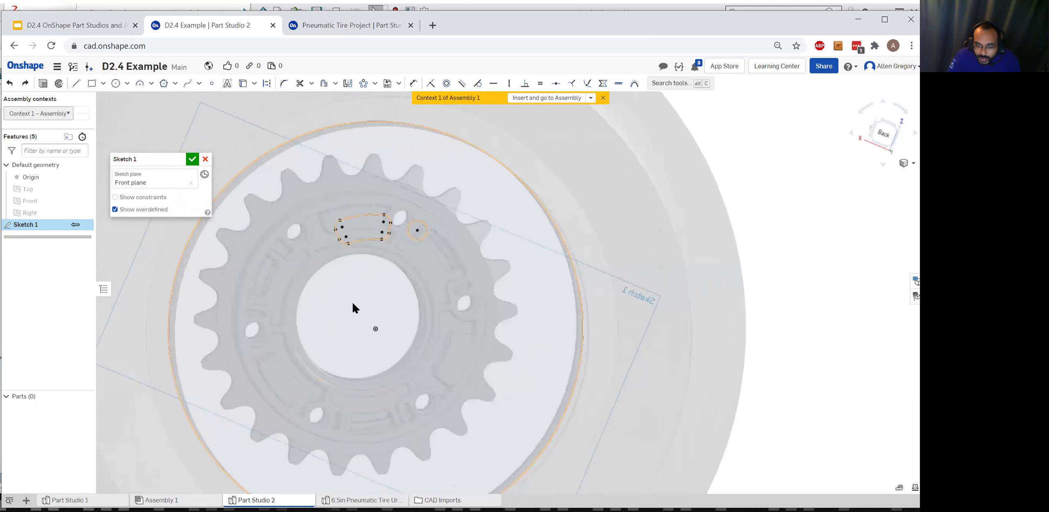
scroll(281, 404, up, 5)
scroll(312, 213, down, 3)
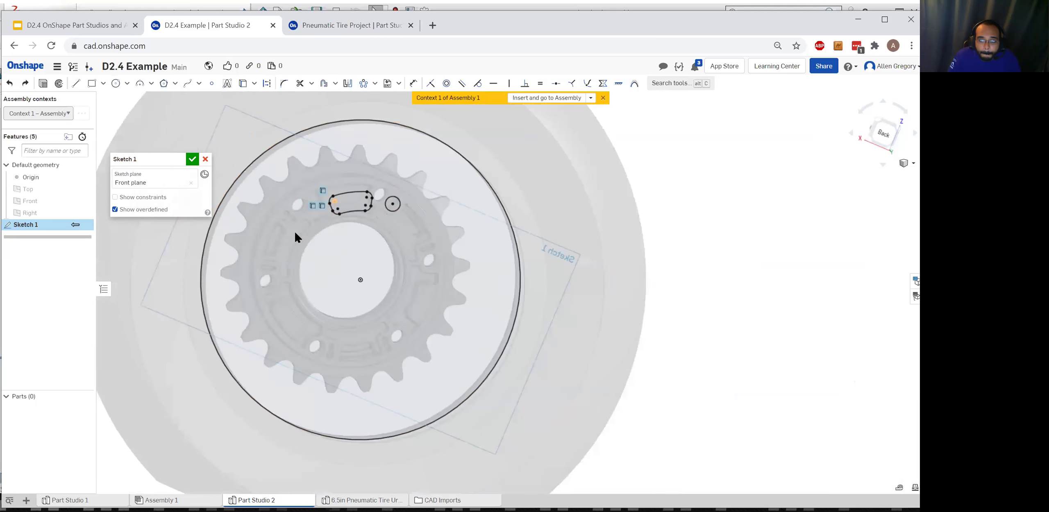
click(299, 214)
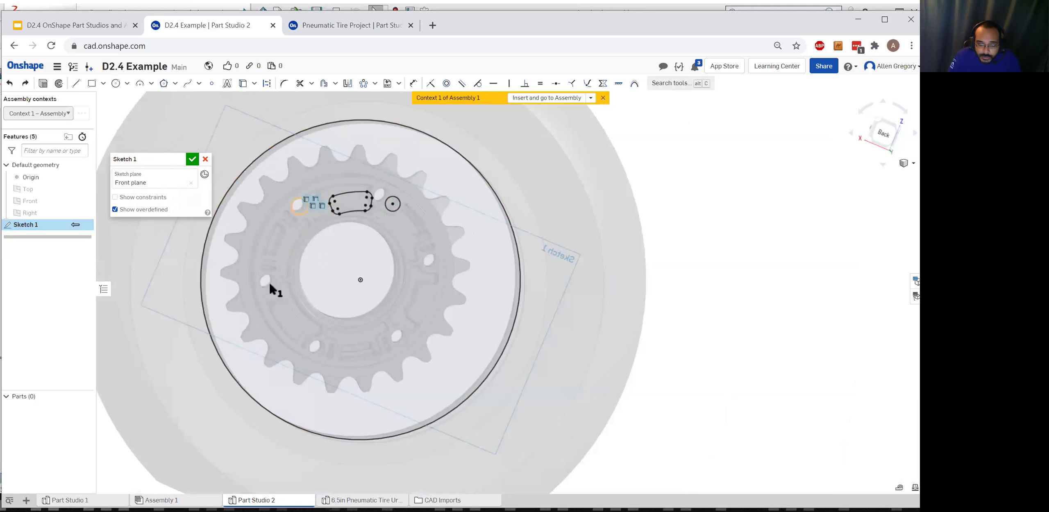
click(274, 285)
click(319, 352)
click(400, 343)
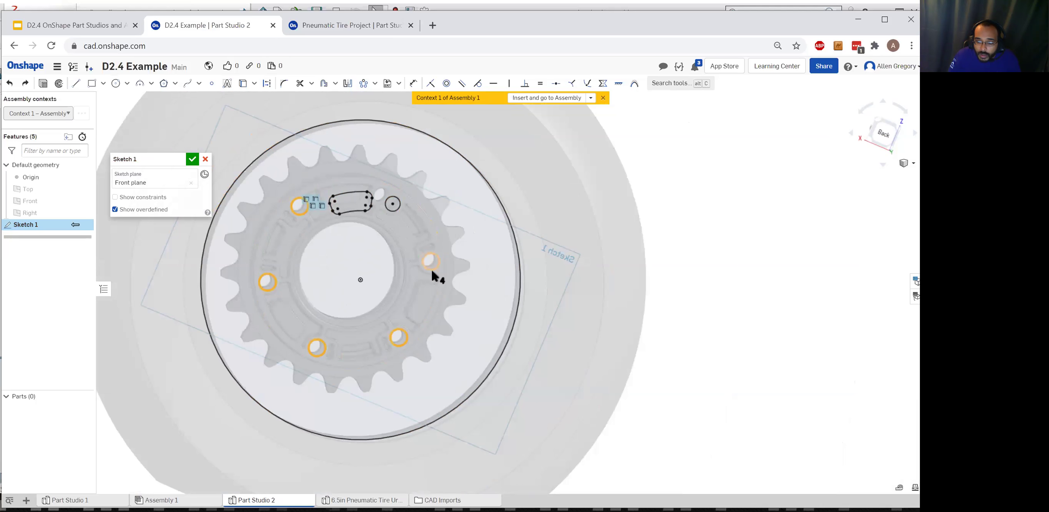
click(436, 269)
right_click(437, 267)
click(454, 305)
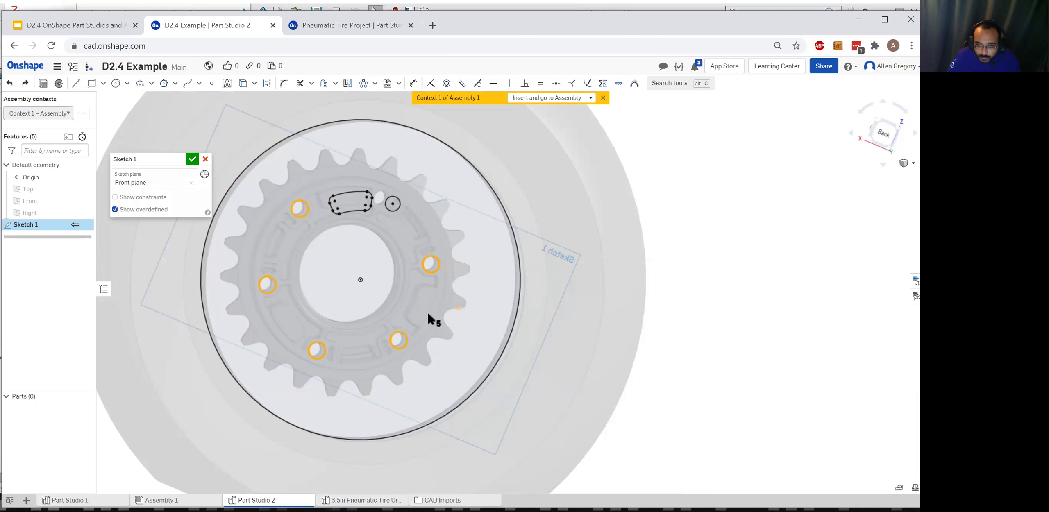
Try to apply a circular pattern of the projected boss outline around the wheel centre with 6 instances
scroll(333, 228, down, 4)
mouse_move(333, 228)
right_down()
mouse_move(356, 236)
mouse_move(338, 218)
right_up()
scroll(349, 223, up, 5)
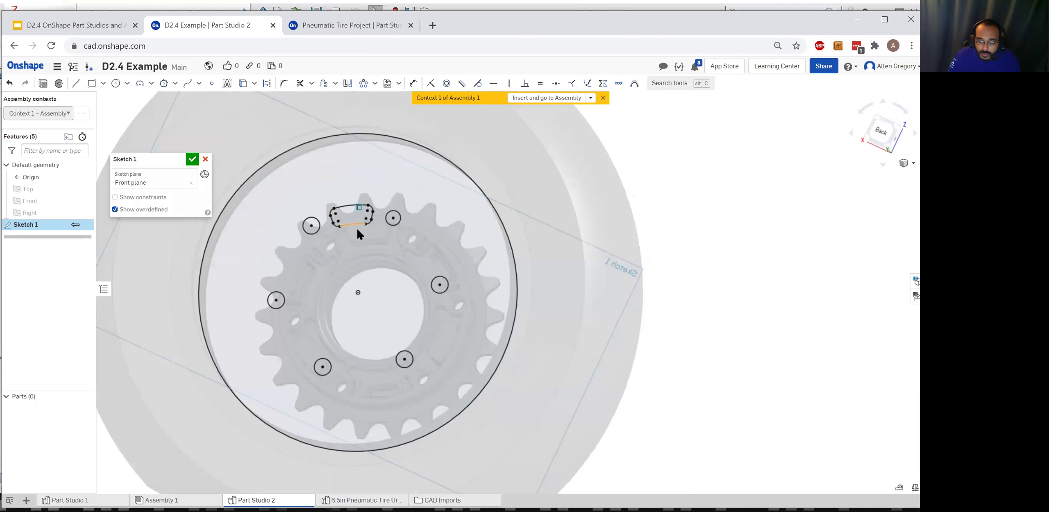
drag(346, 203, 406, 232)
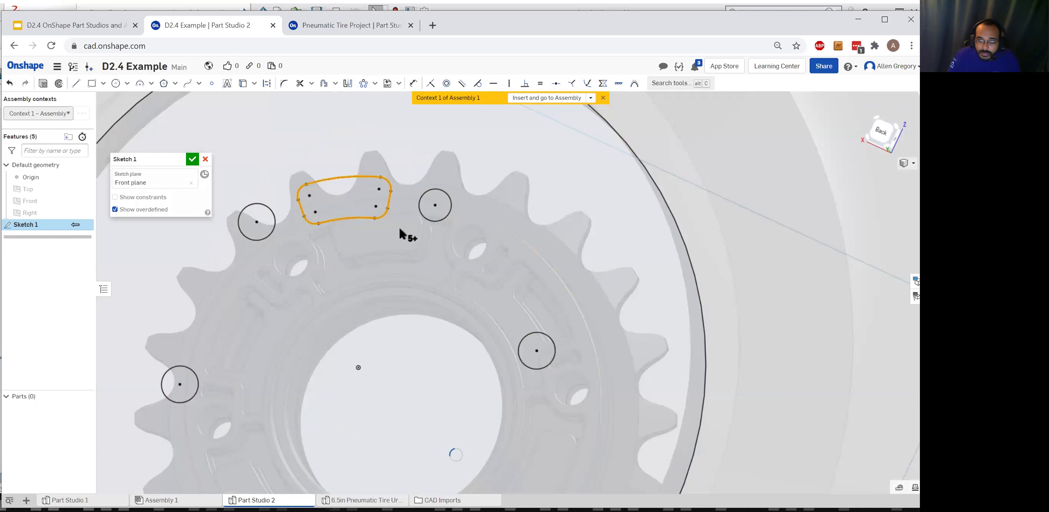
click(363, 83)
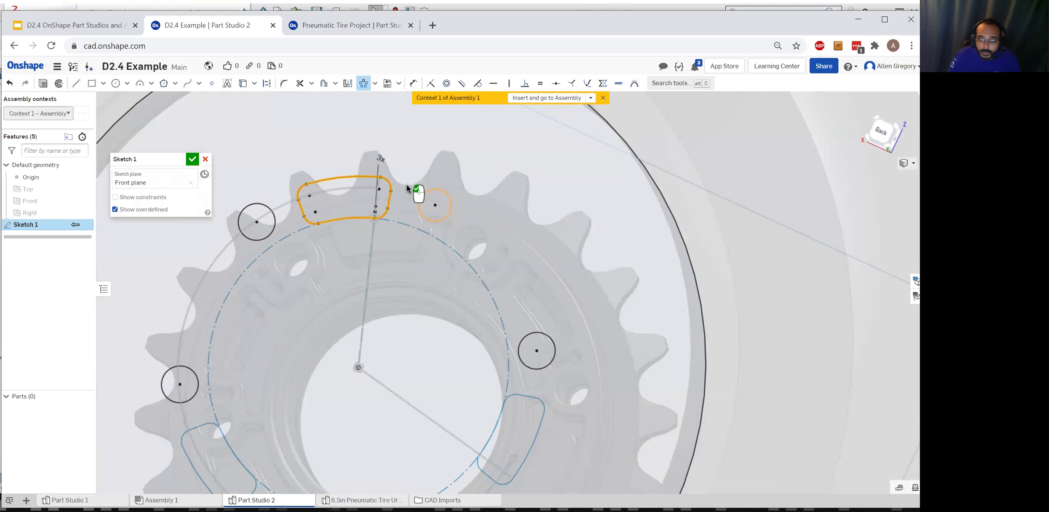
double_click(381, 159)
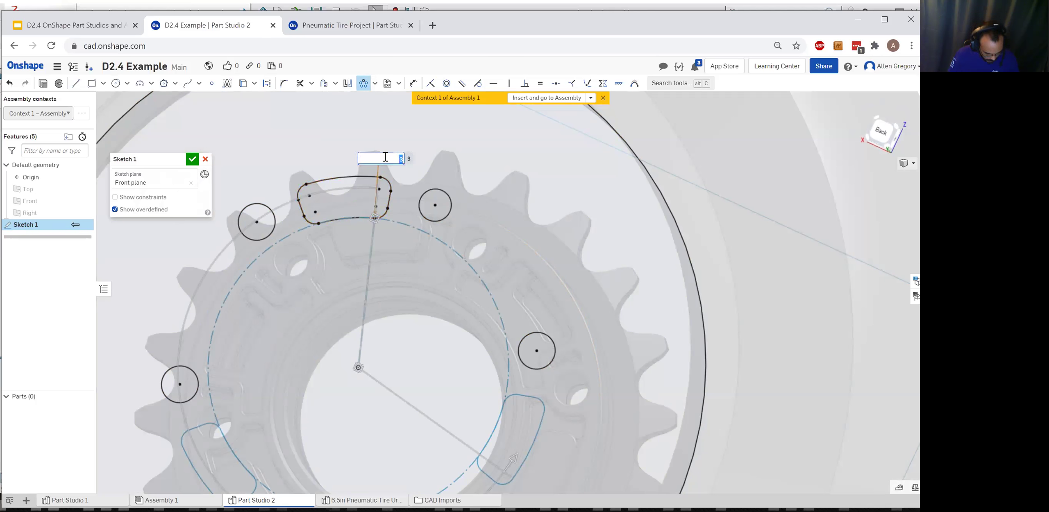
key(Return)
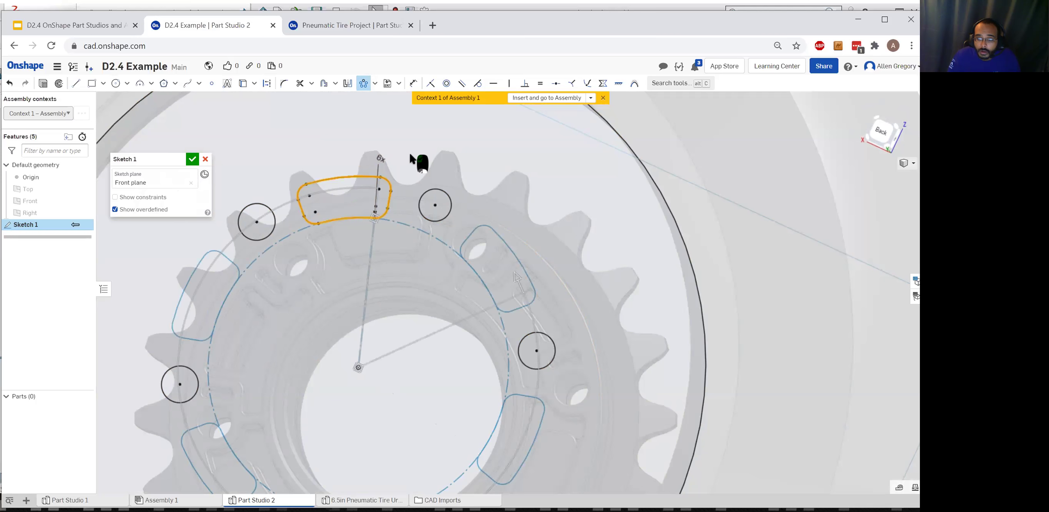
click(409, 155)
scroll(367, 406, down, 5)
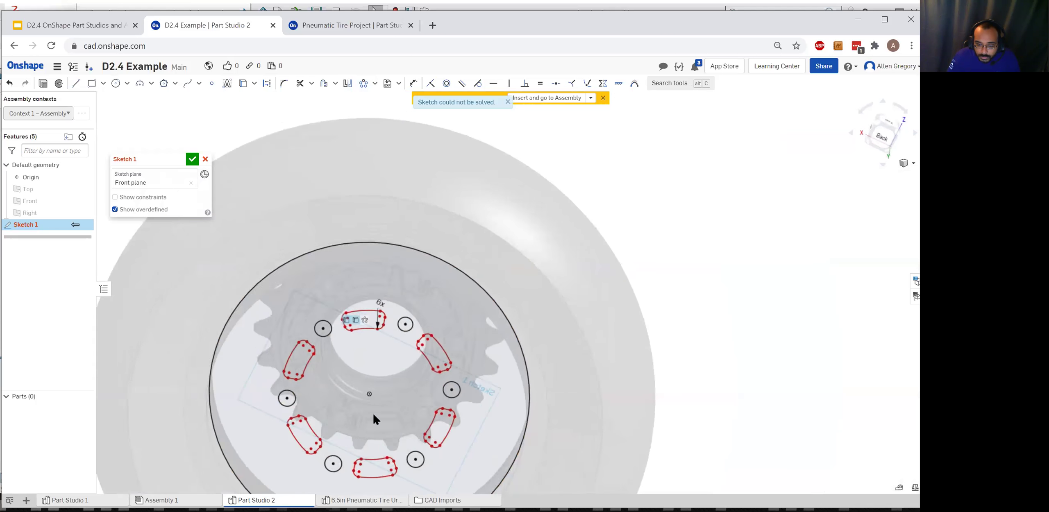
Move the pattern's instance-count label inward, and undo both the label move and the boss outline pattern
scroll(369, 406, up, 5)
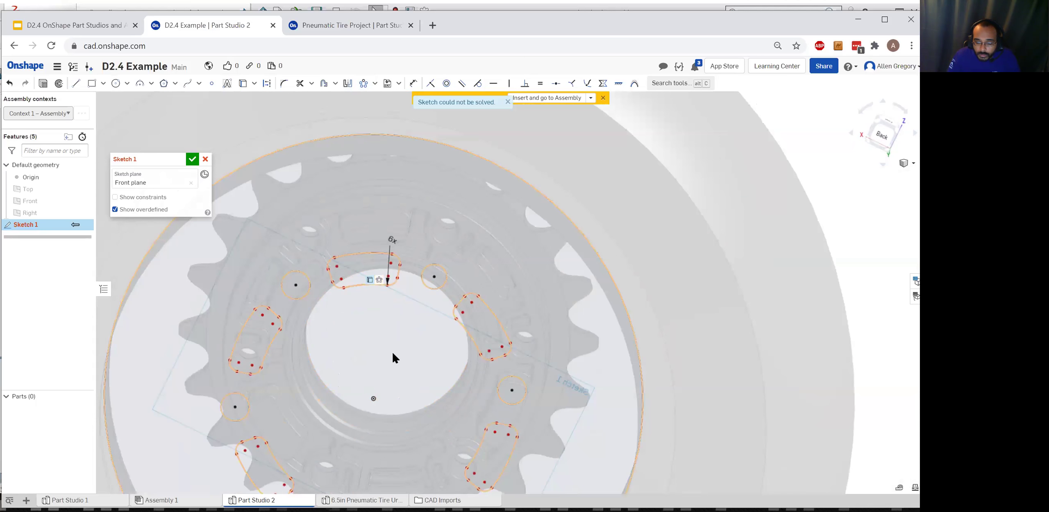
mouse_move(394, 240)
mouse_down()
mouse_move(403, 321)
mouse_move(409, 314)
mouse_up()
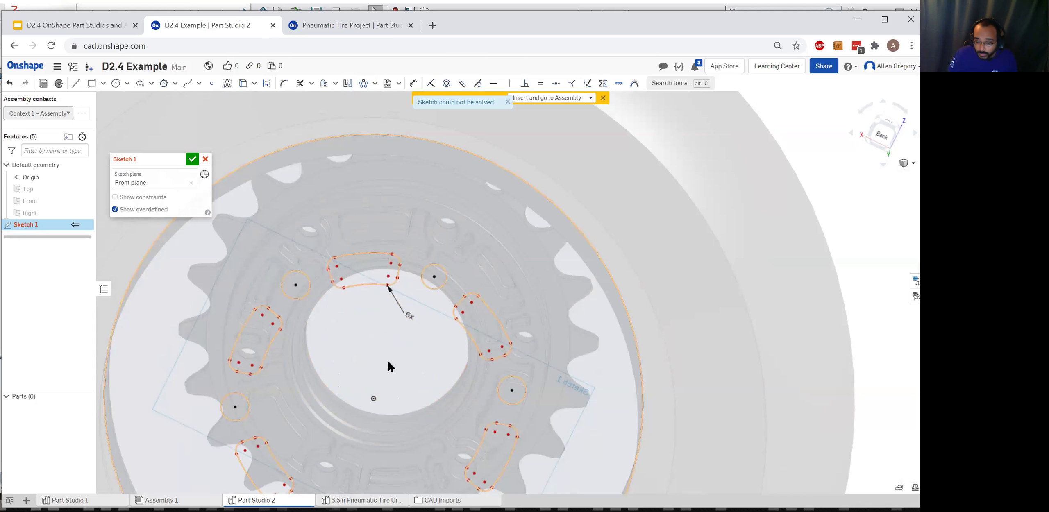
key(ctrl+z)
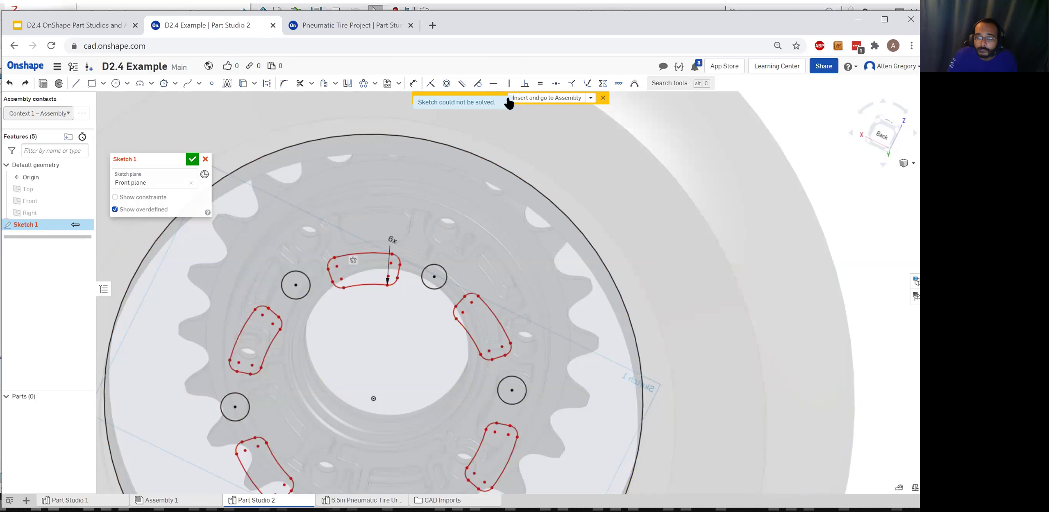
key(ctrl+z)
Examine the projected hole circles and single boss outline against the spacer's remaining raised bosses
scroll(436, 406, up, 5)
scroll(455, 408, down, 6)
scroll(455, 393, up, 2)
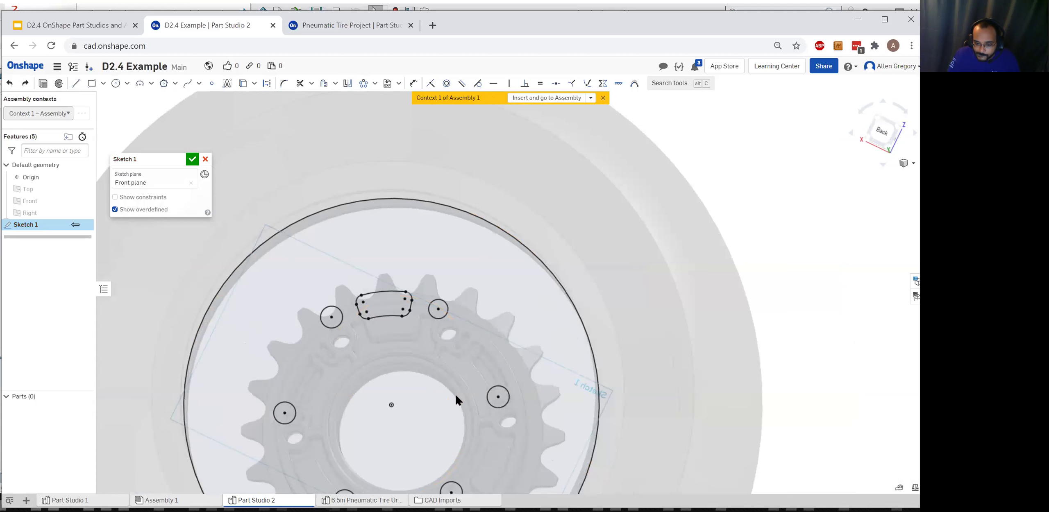
scroll(428, 396, up, 4)
scroll(468, 230, down, 2)
scroll(546, 295, up, 2)
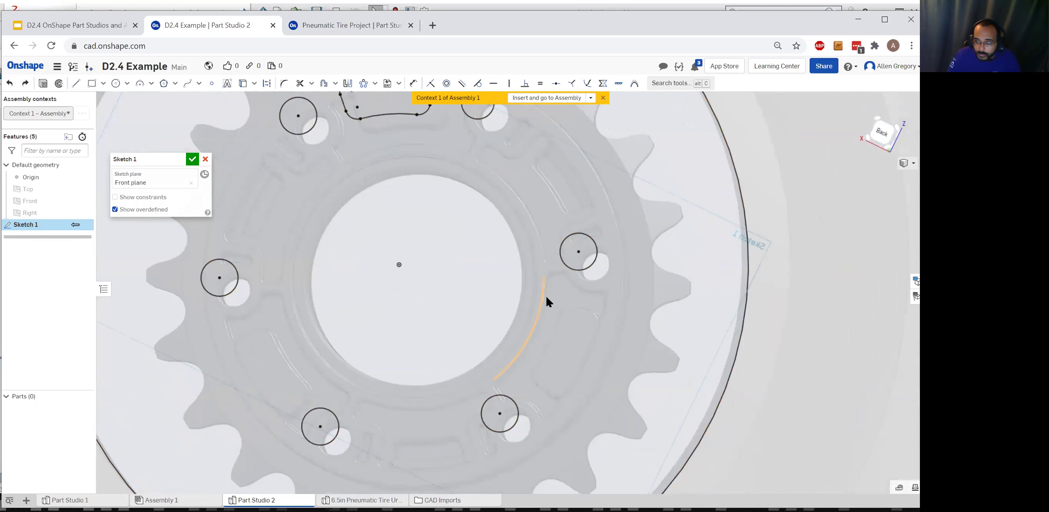
scroll(547, 300, down, 5)
scroll(459, 299, up, 3)
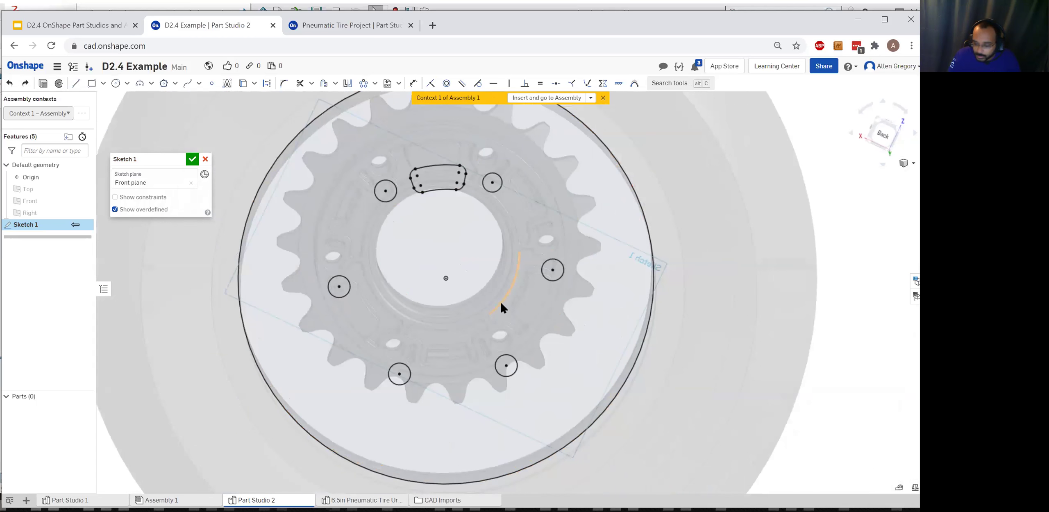
key(ctrl+a)
key(Escape)
key(ctrl+a)
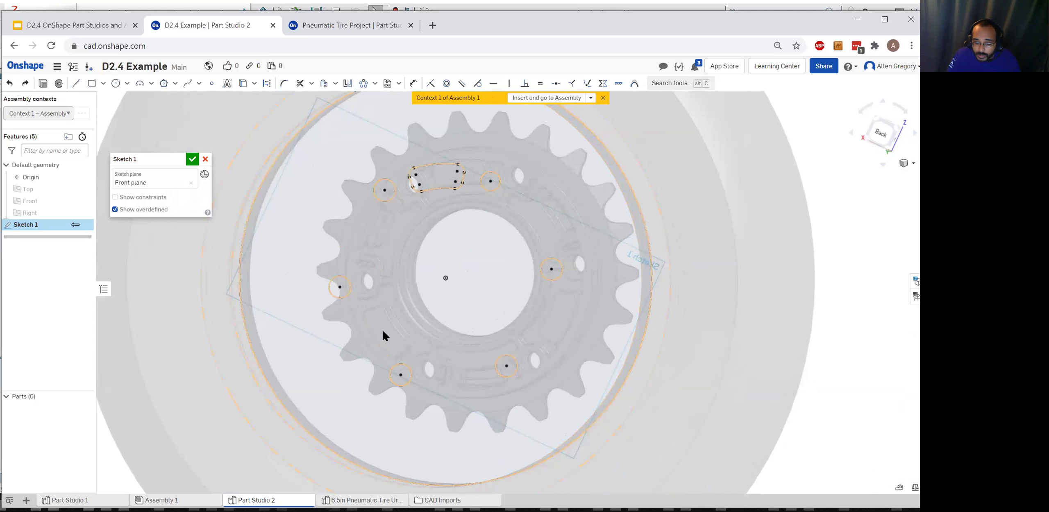
Project the outline of a second spacer boss face into the hub sketch with Use
mouse_move(487, 355)
right_down()
mouse_move(567, 364)
mouse_move(316, 351)
mouse_move(265, 334)
right_up()
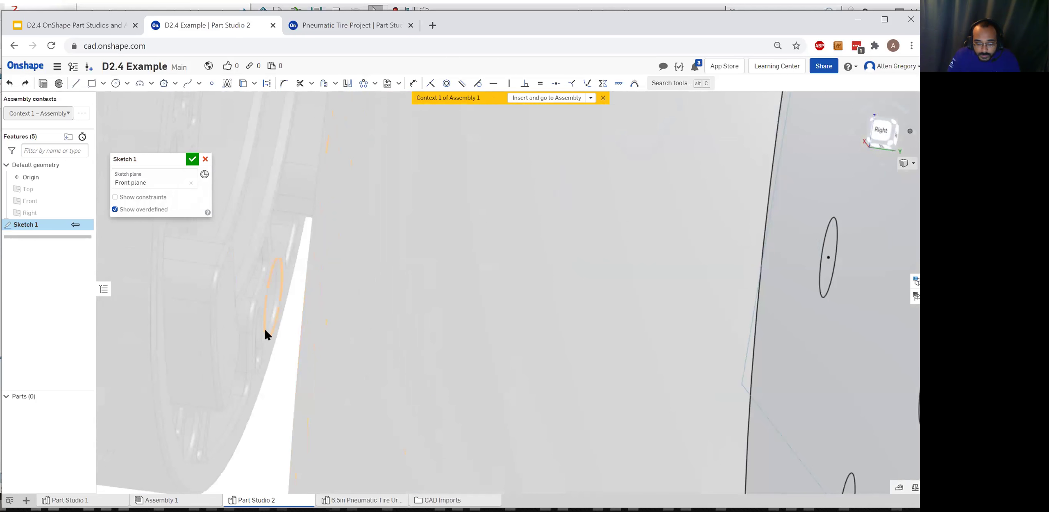
click(225, 332)
right_click(227, 331)
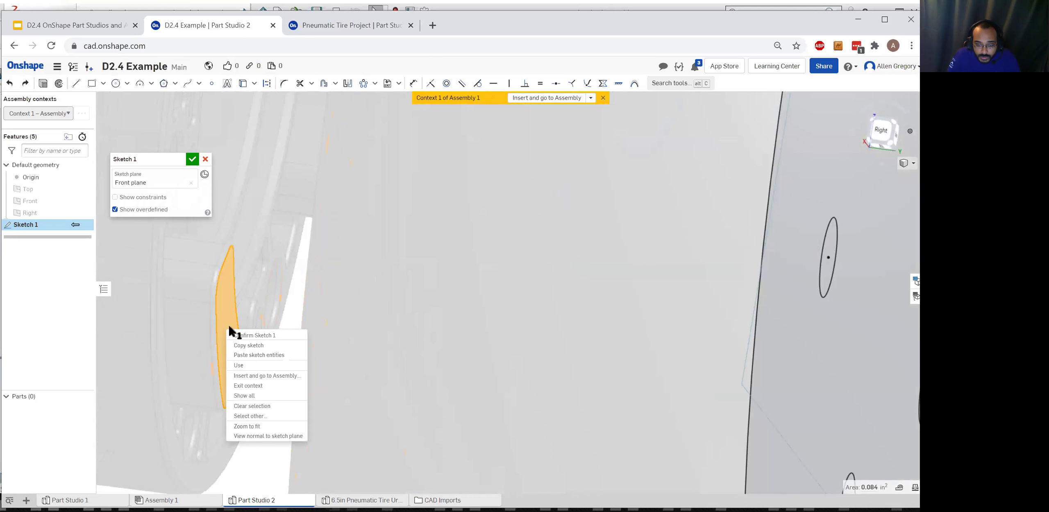
click(243, 365)
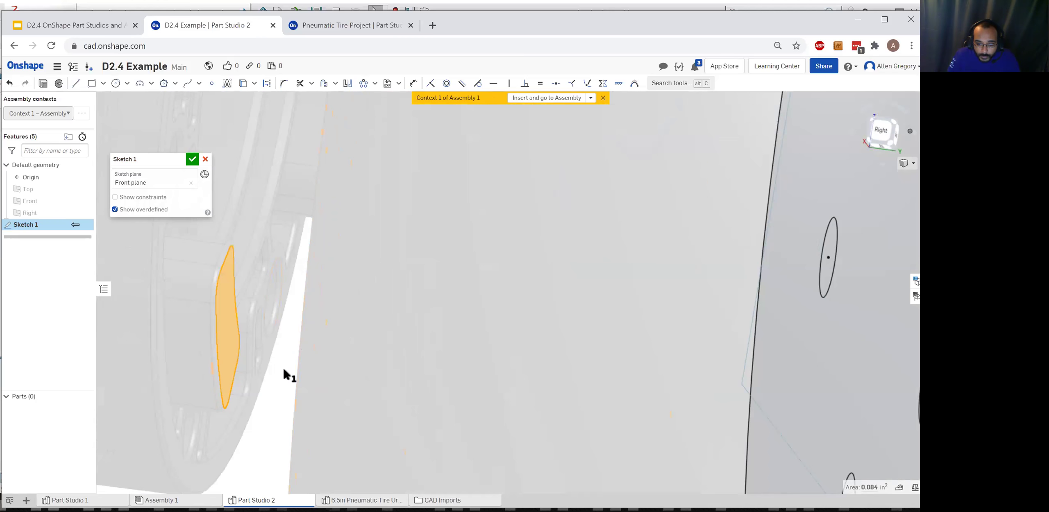
Project the outline of the third spacer boss face, on the opposite side, into the hub sketch with Use
right_drag(314, 352, 475, 328)
scroll(438, 297, up, 5)
click(450, 282)
right_click(450, 284)
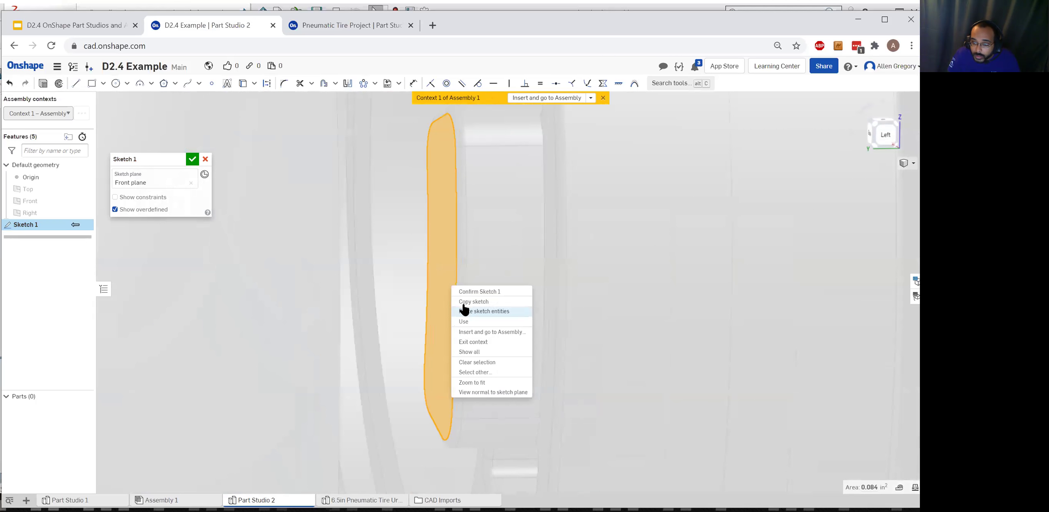
click(475, 324)
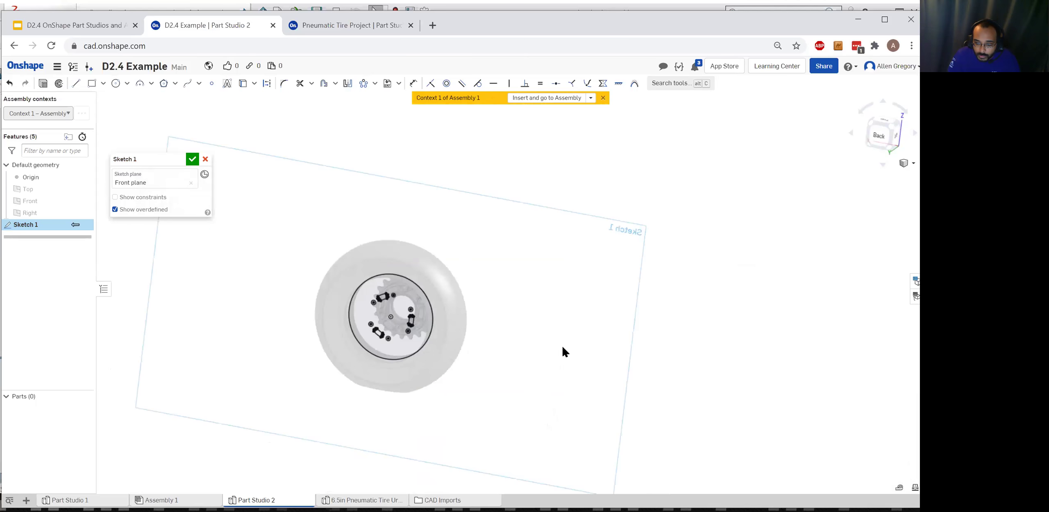
scroll(438, 258, up, 8)
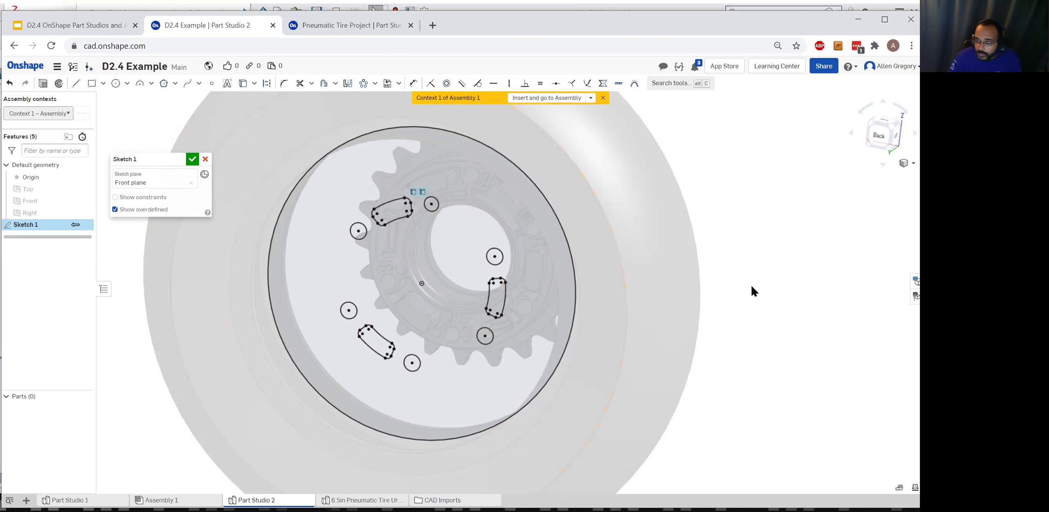
Project the spacer's central bore edge into the hub sketch with Use and finish the sketch
right_drag(750, 283, 729, 274)
key(n)
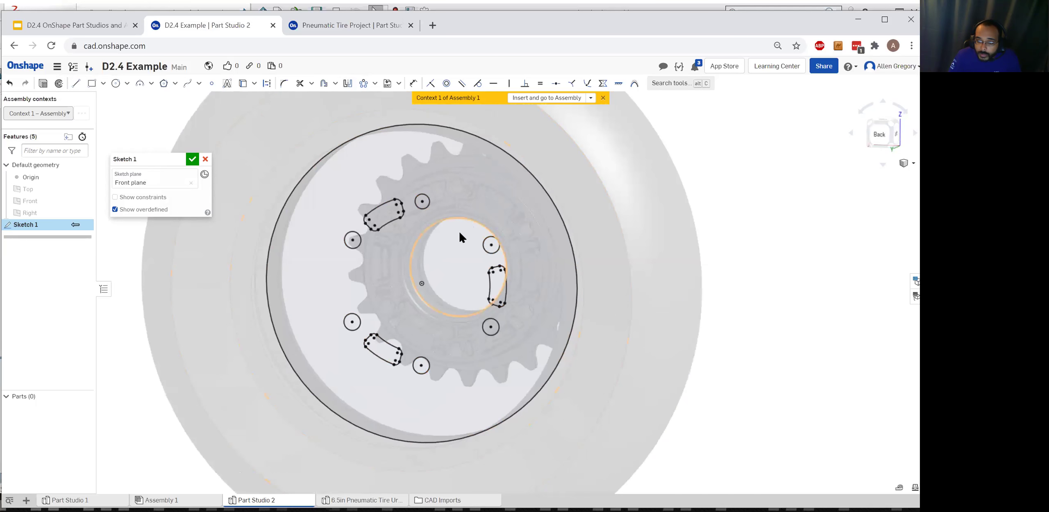
scroll(457, 237, up, 5)
scroll(325, 245, up, 3)
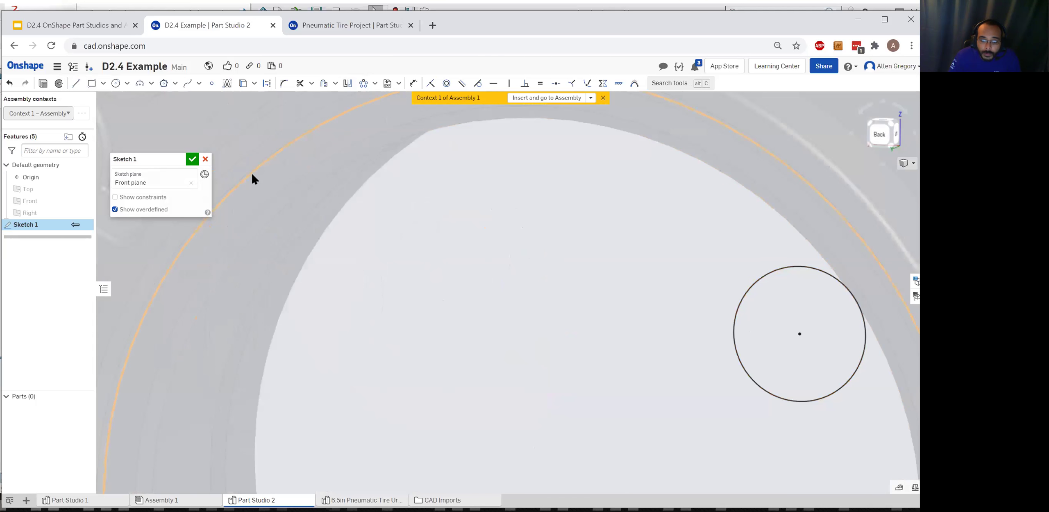
click(252, 173)
right_click(251, 173)
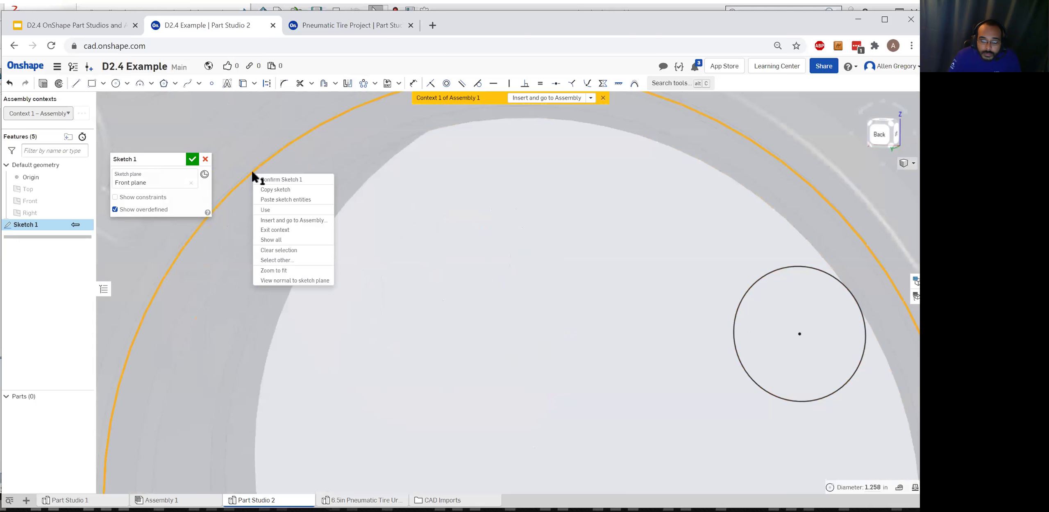
click(265, 210)
scroll(358, 283, down, 6)
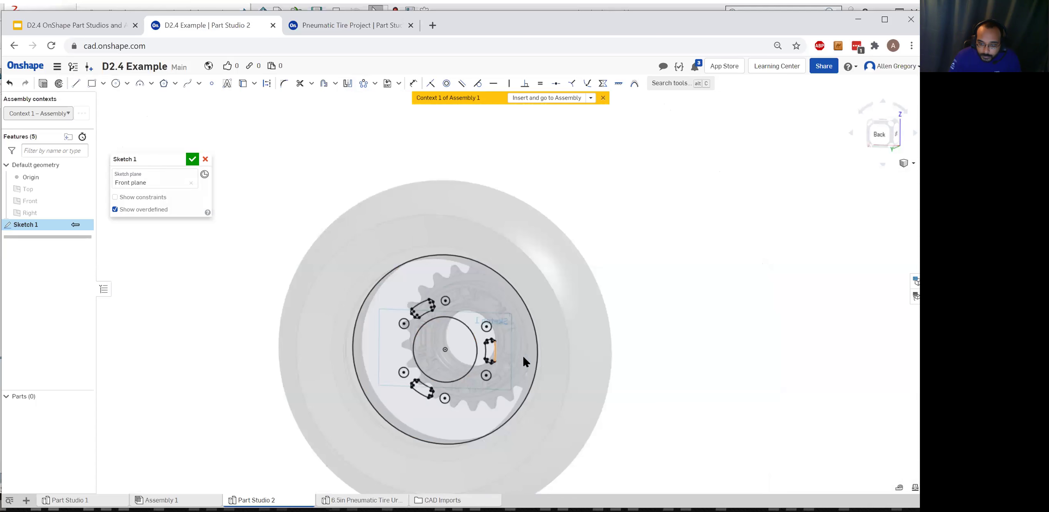
scroll(504, 370, up, 5)
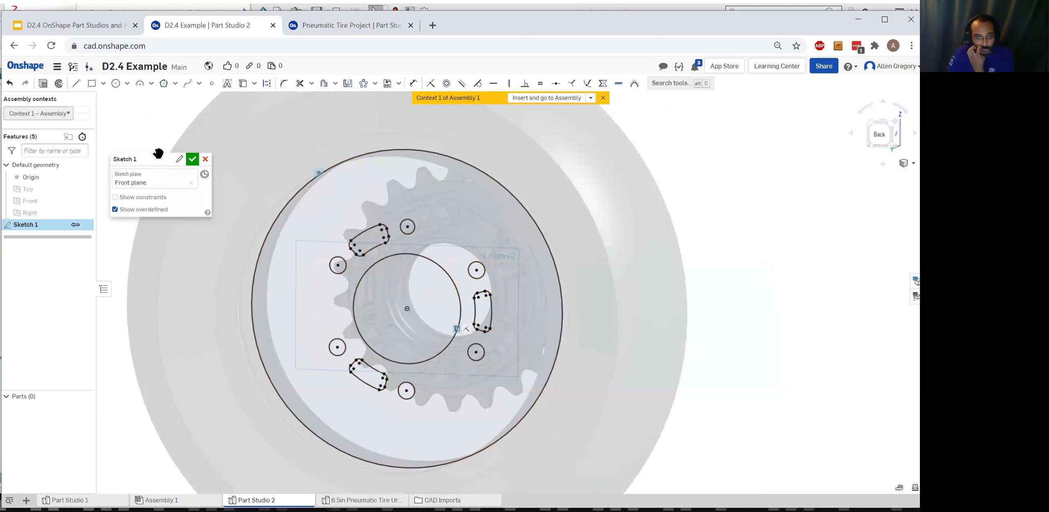
click(194, 161)
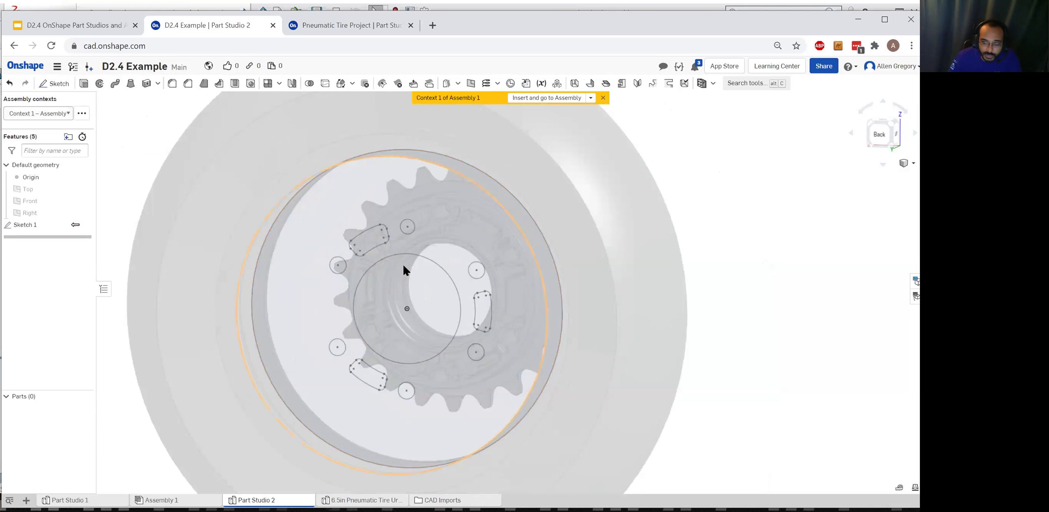
Start extruding the hub profile as a new solid, ending it up to the tire's ring-shaped face on one side
click(84, 85)
right_drag(468, 266, 350, 189)
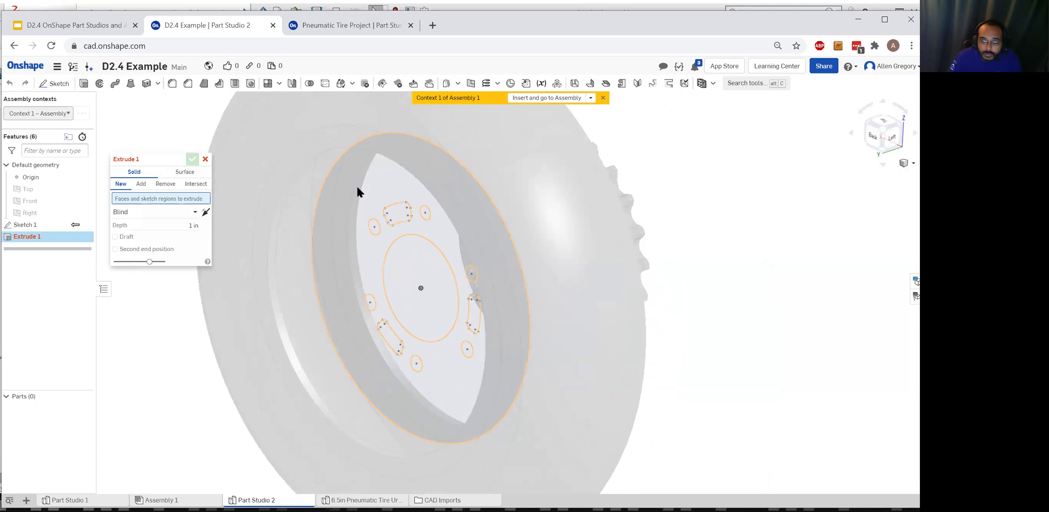
click(358, 188)
right_drag(479, 256, 475, 206)
scroll(468, 213, up, 3)
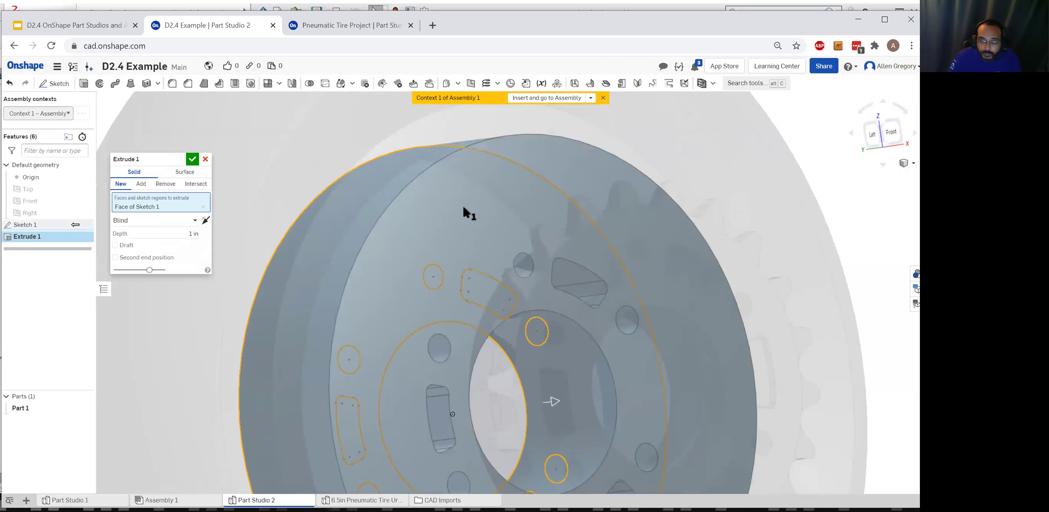
click(184, 225)
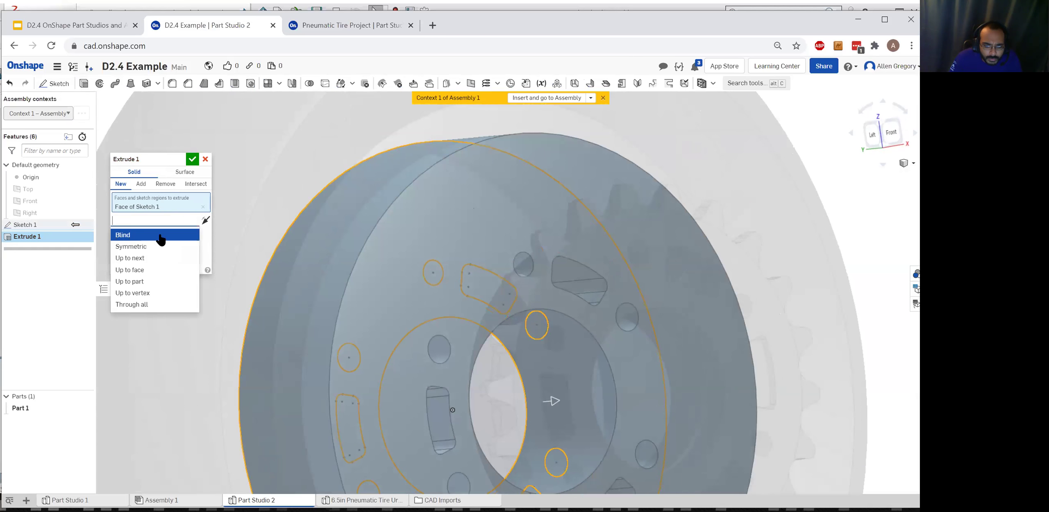
click(151, 272)
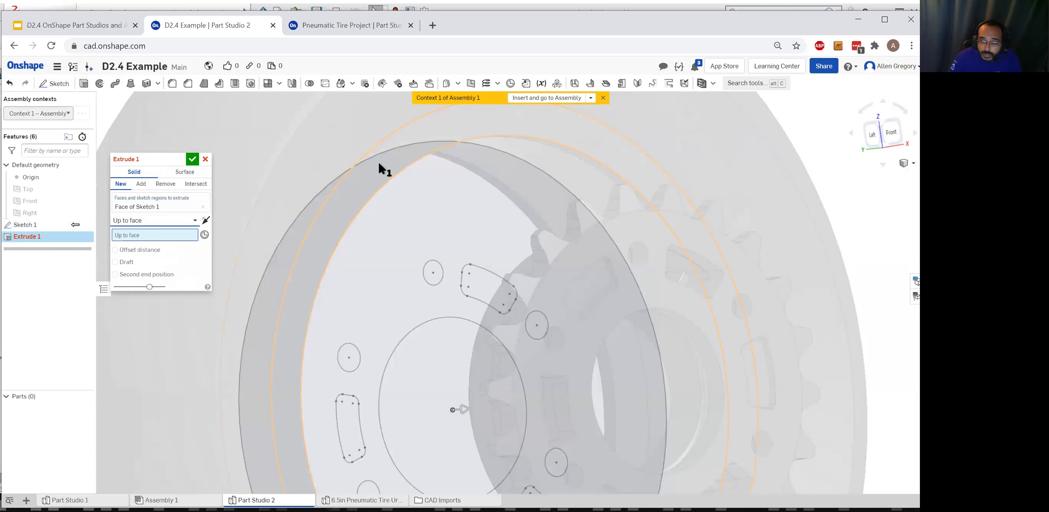
click(379, 164)
scroll(398, 223, down, 5)
right_drag(457, 260, 419, 259)
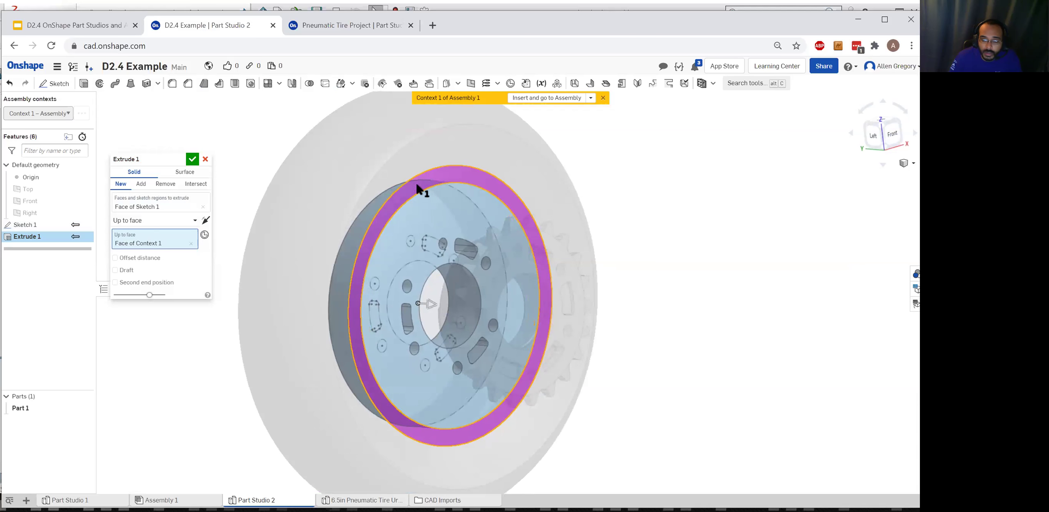
Add a second end position up to the tire's opposite ring-shaped face and finish the hub extrude
right_drag(426, 198, 491, 210)
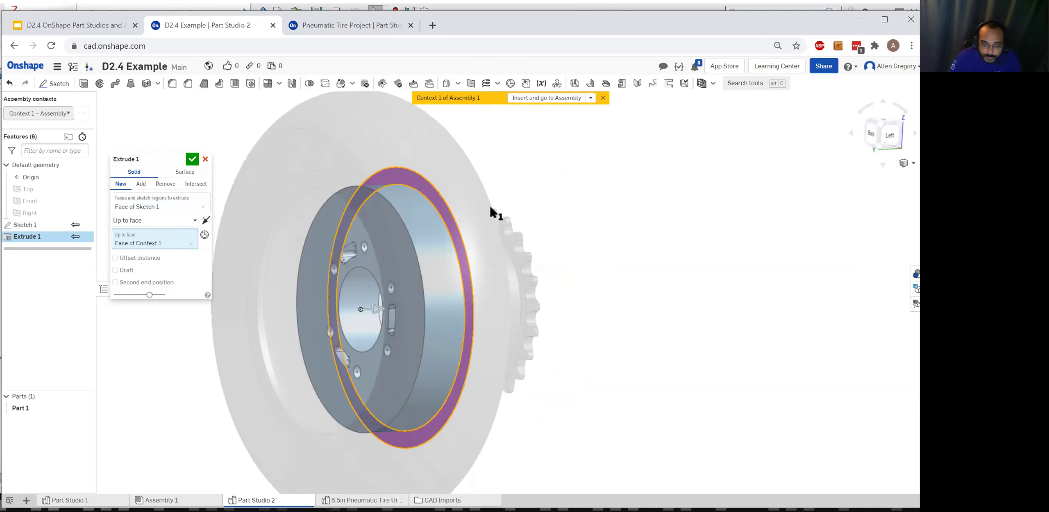
click(155, 284)
click(150, 295)
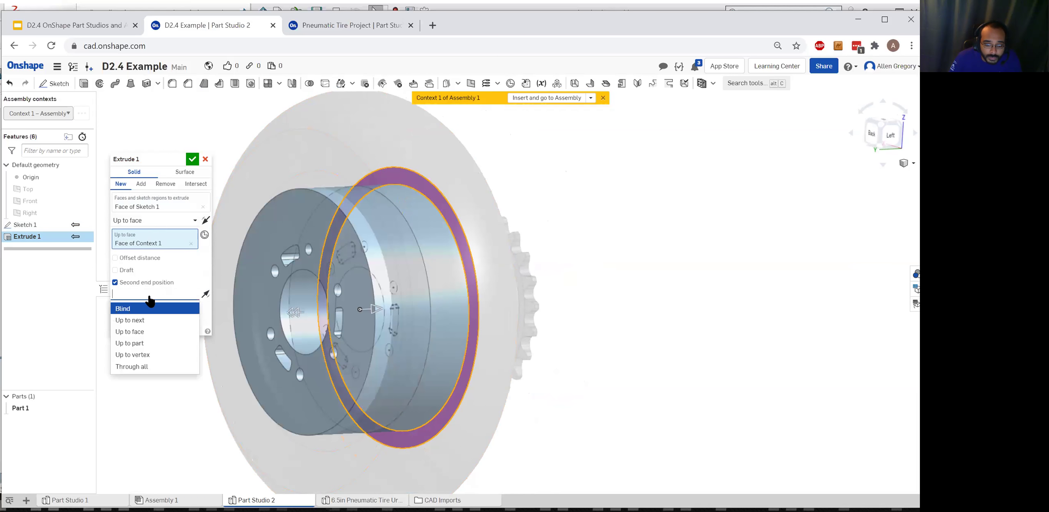
click(140, 332)
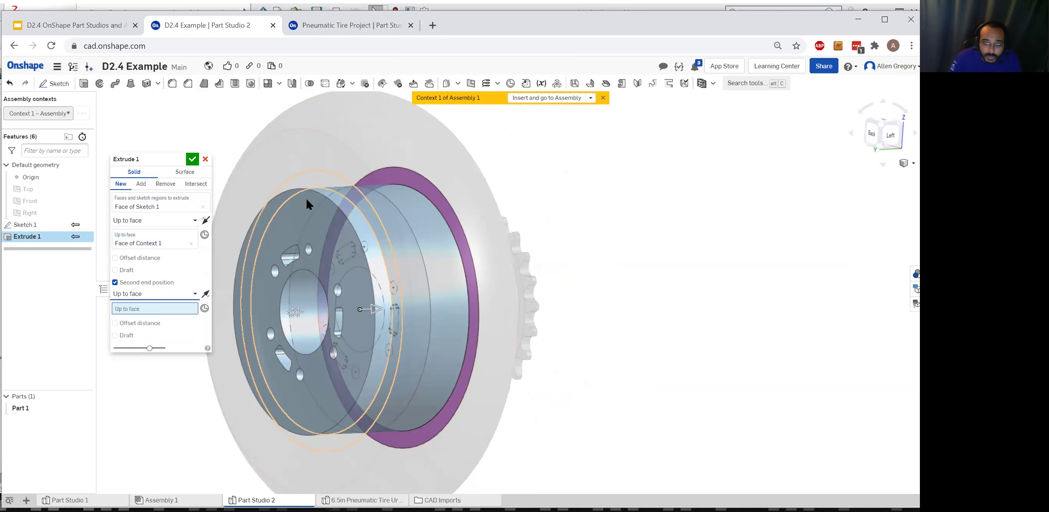
click(315, 186)
scroll(323, 238, down, 5)
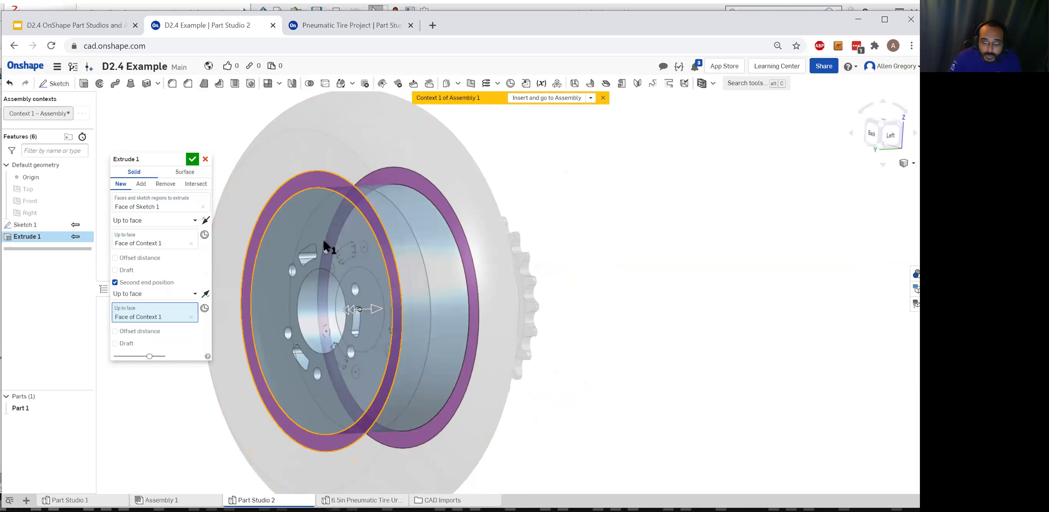
key(Return)
Compare the extruded hub's holes and pockets with the isolated hub in the SolidWorks reference assembly
scroll(296, 302, down, 3)
scroll(419, 292, up, 3)
scroll(363, 281, up, 5)
right_drag(362, 281, 319, 193)
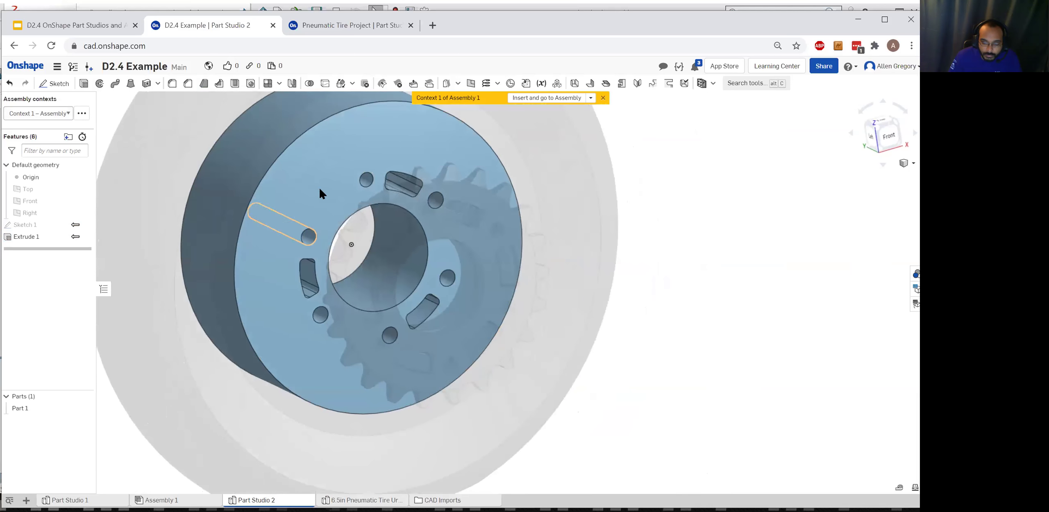
click(471, 9)
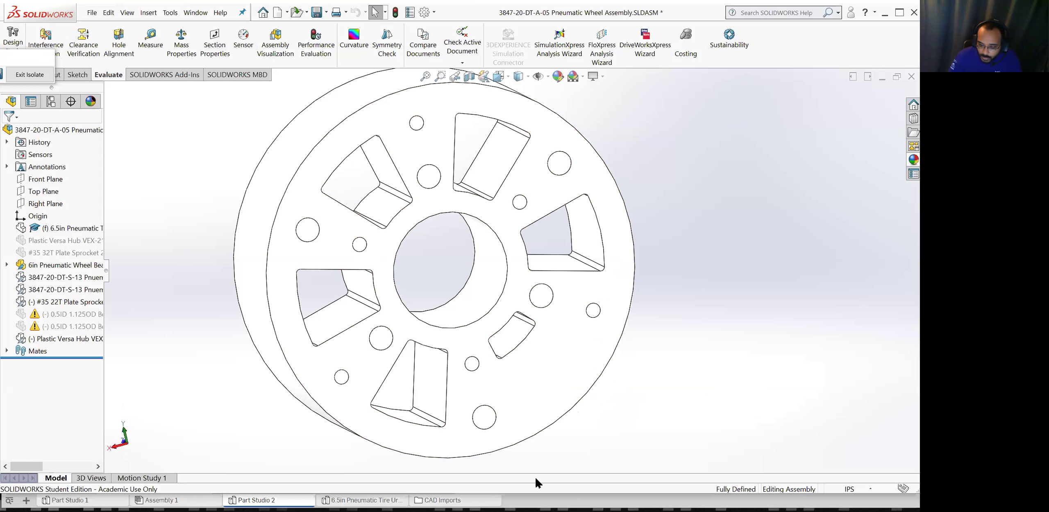
key(alt+Tab)
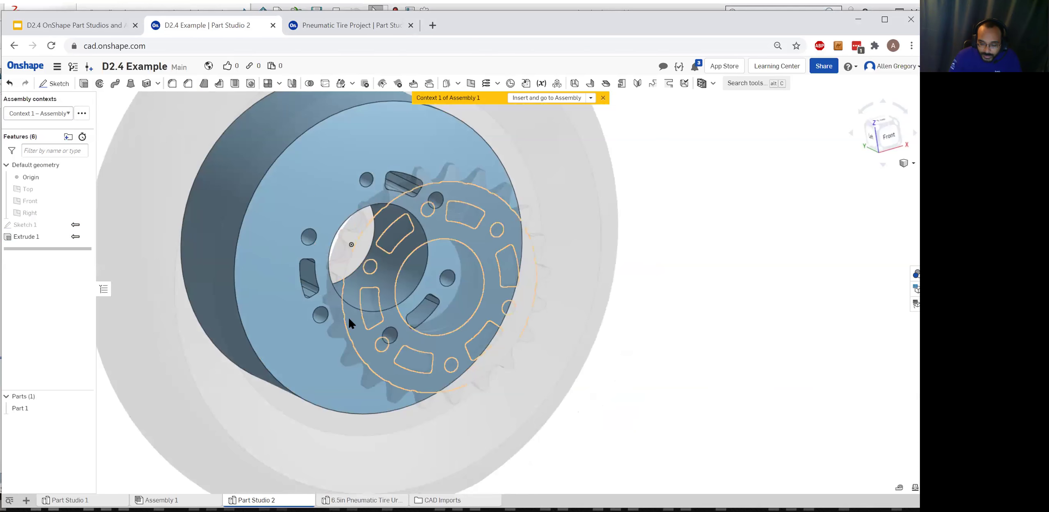
scroll(352, 253, up, 5)
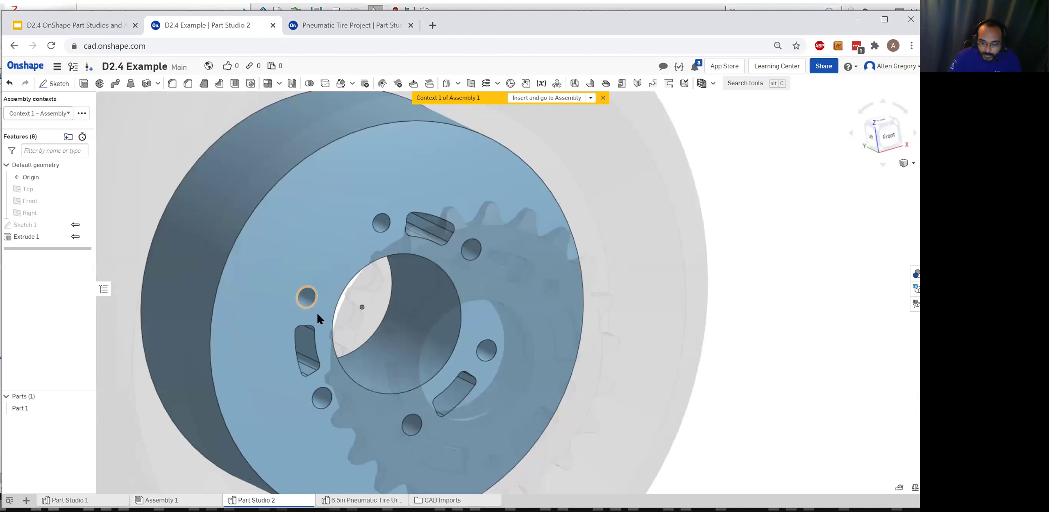
right_drag(370, 329, 380, 329)
middle_drag(379, 330, 391, 250)
right_click(392, 276)
scroll(343, 263, down, 6)
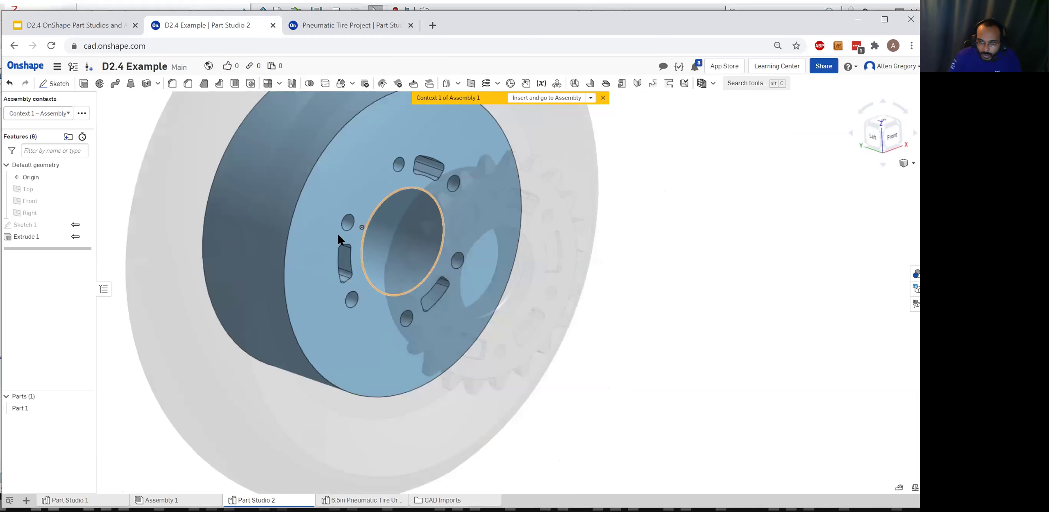
scroll(390, 257, up, 4)
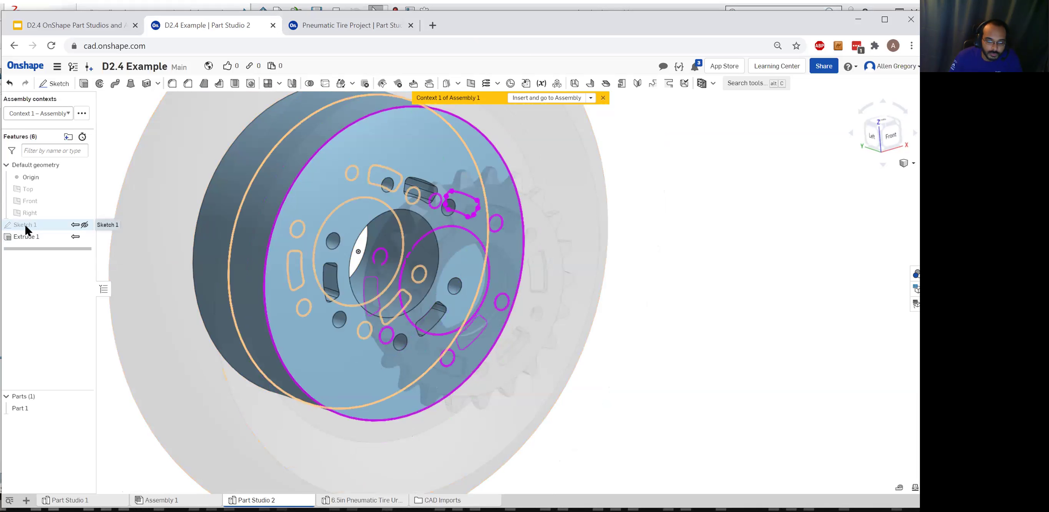
Show the hub's Sketch 1 and suppress the hub extrude
click(84, 226)
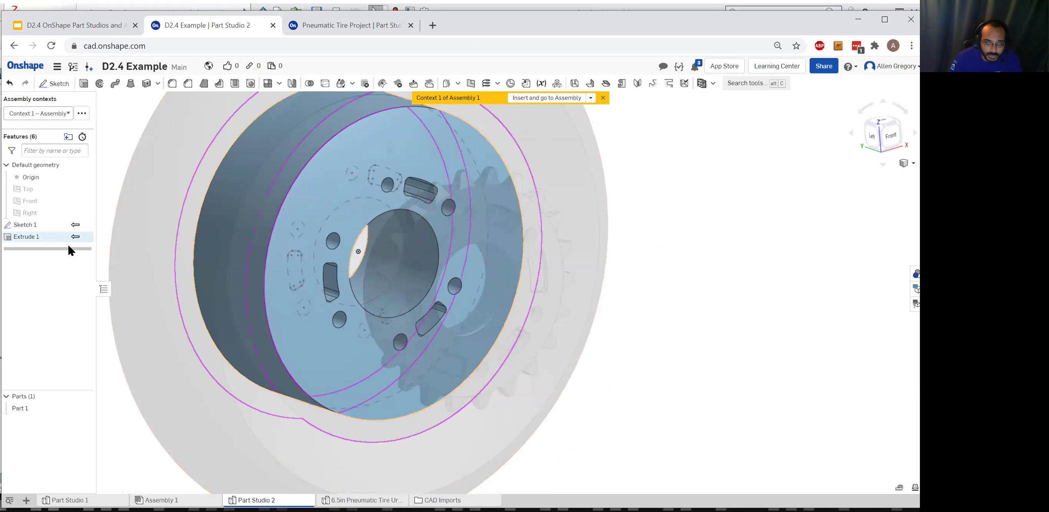
click(84, 238)
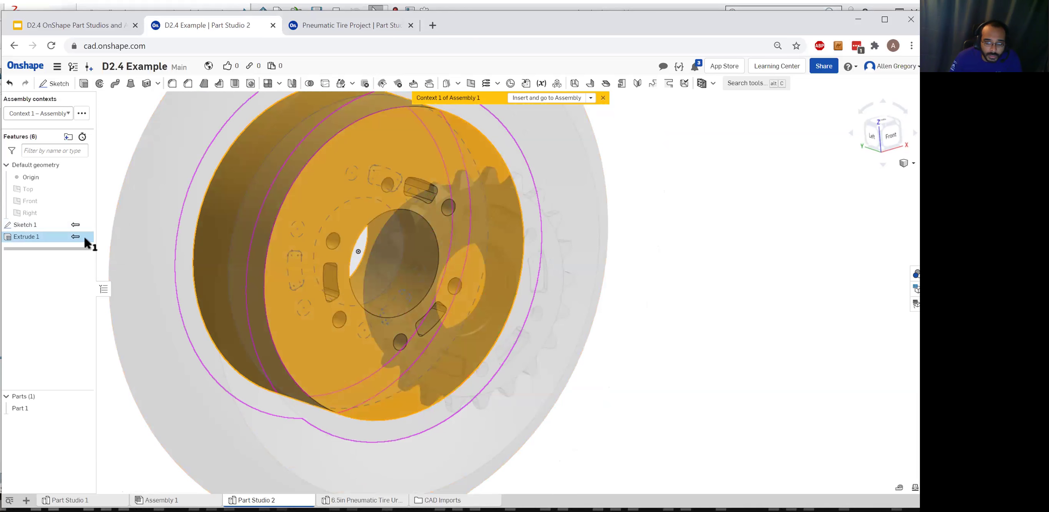
right_click(85, 242)
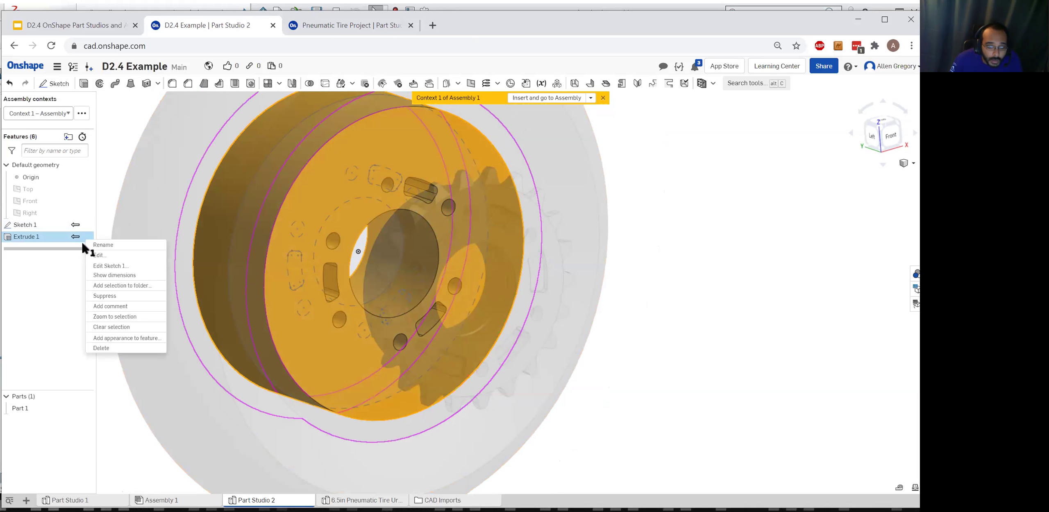
click(102, 297)
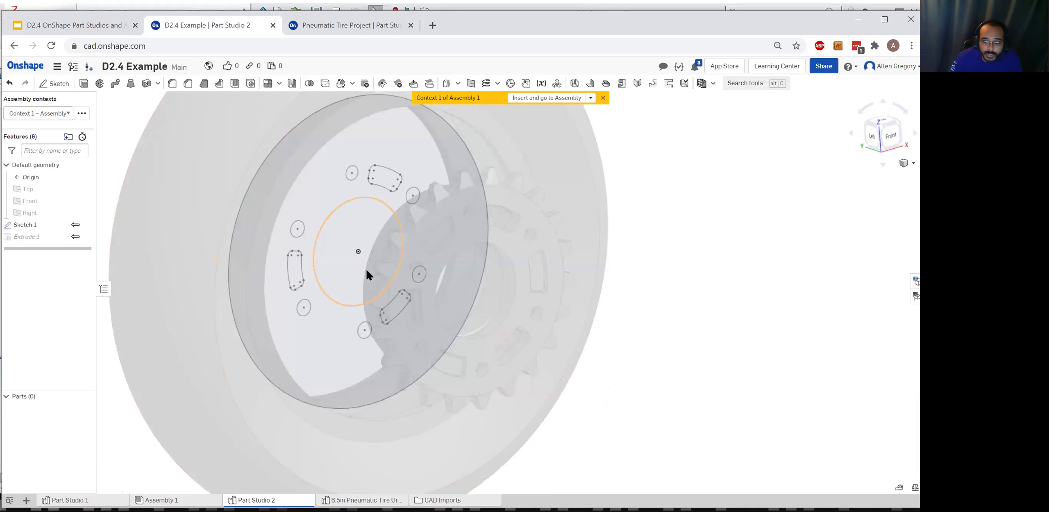
right_drag(365, 315, 364, 50)
Switch to the SolidWorks wheel assembly, exit the isolated view and examine how the hub rim sits in the tire
click(457, 9)
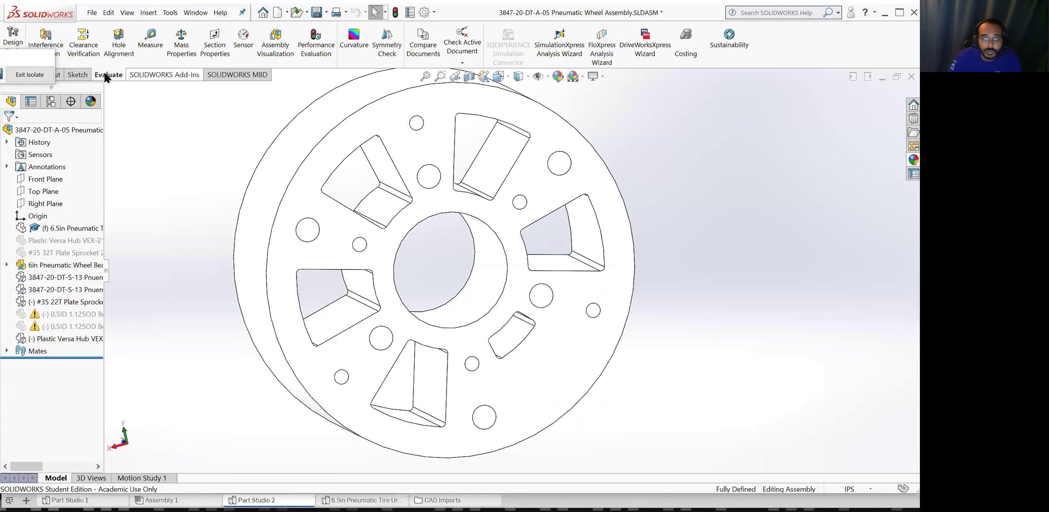
click(17, 76)
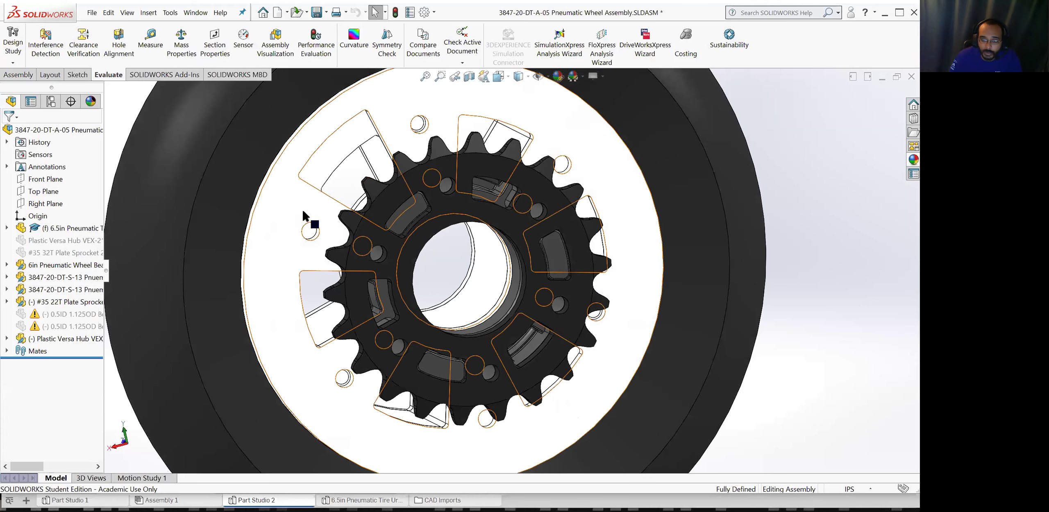
click(289, 224)
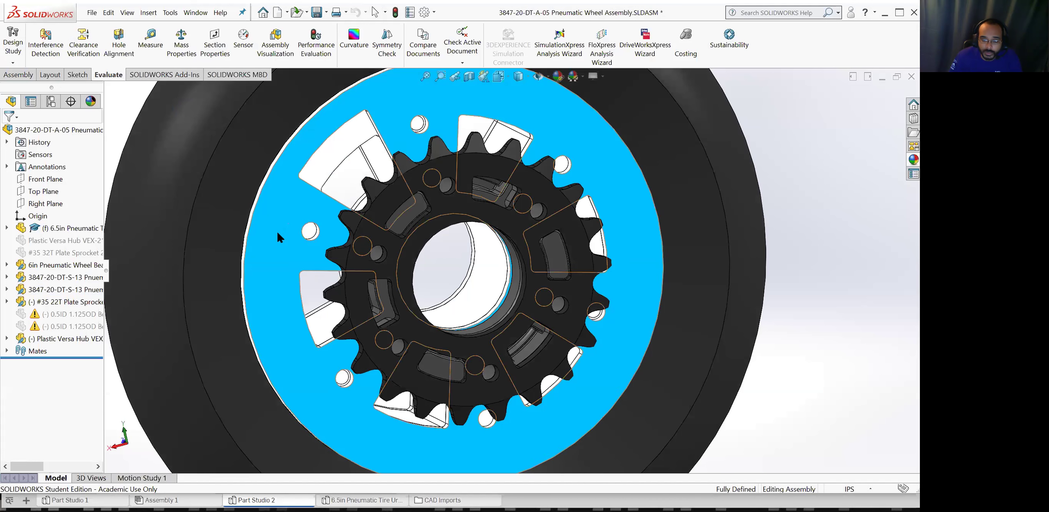
right_click(269, 234)
click(367, 188)
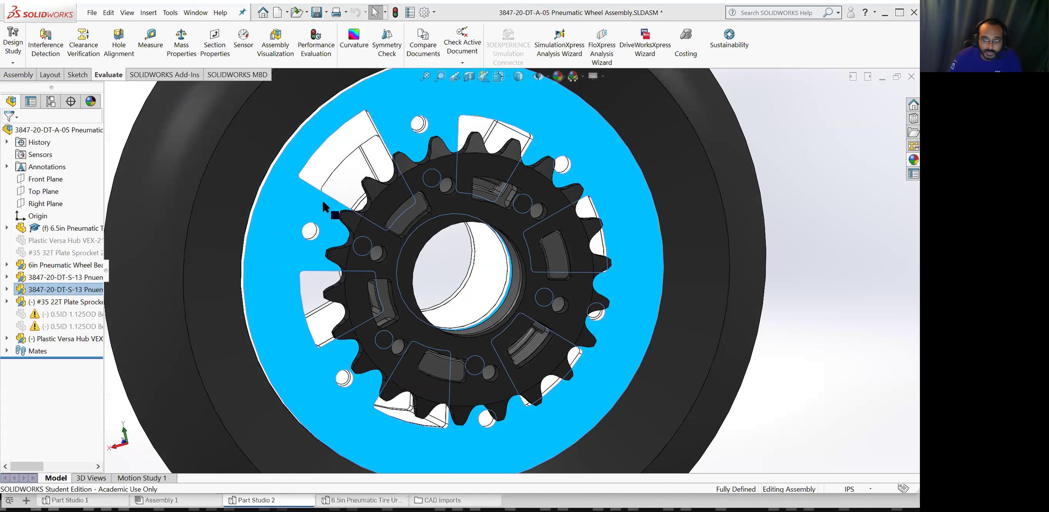
key(Escape)
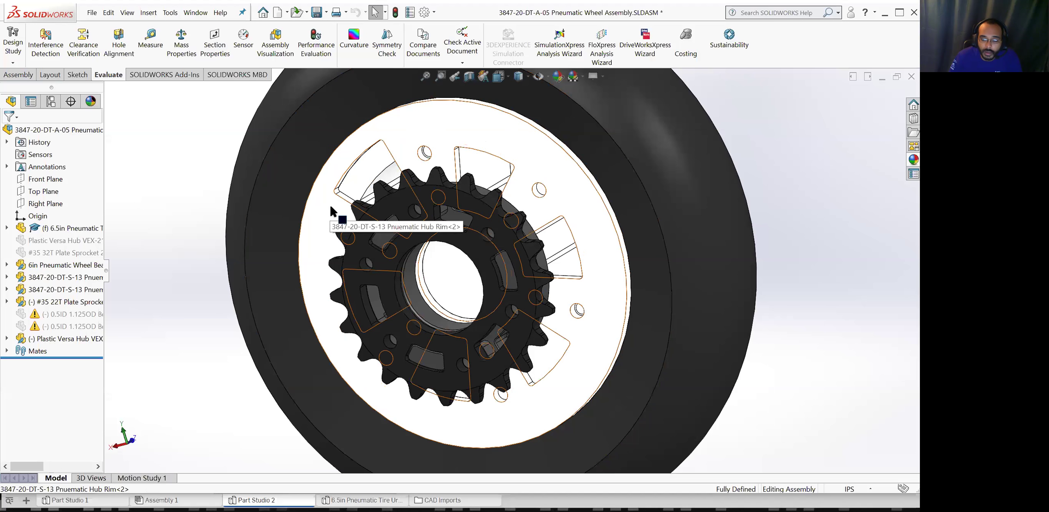
click(345, 215)
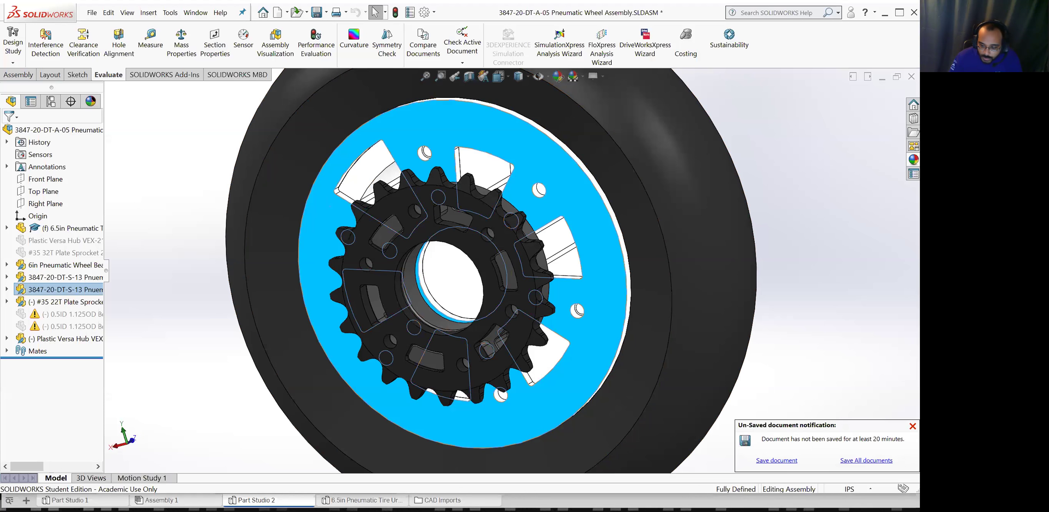
Back in Onshape, reopen Sketch 1 and draw a circle about 4.345 in in diameter around the origin, outside the projected tire opening
key(alt+Tab)
key(n)
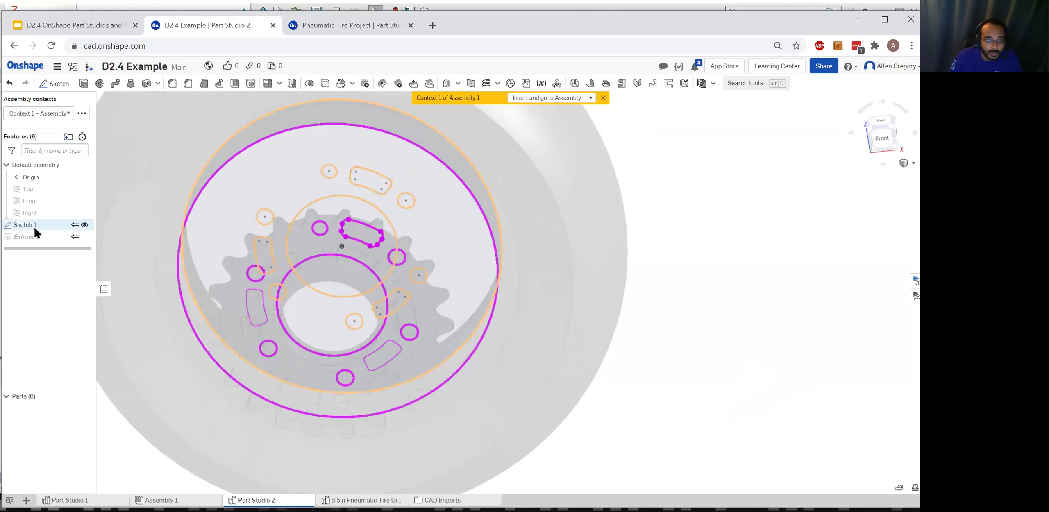
right_click(35, 228)
click(48, 245)
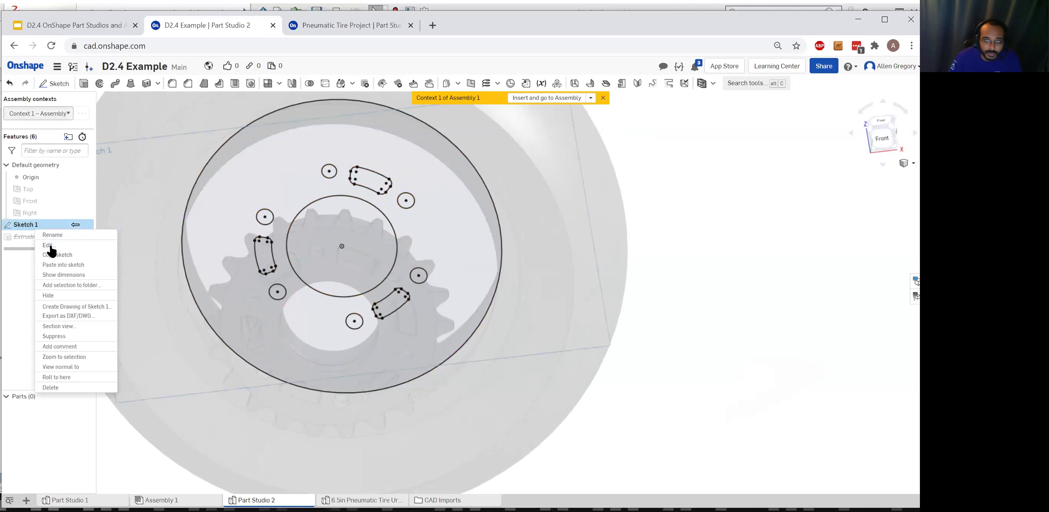
click(117, 84)
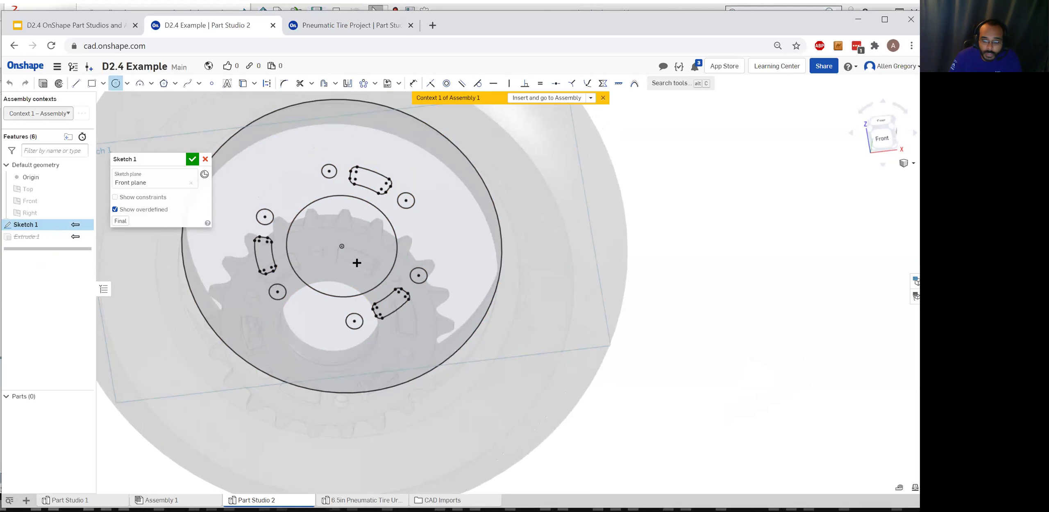
click(347, 249)
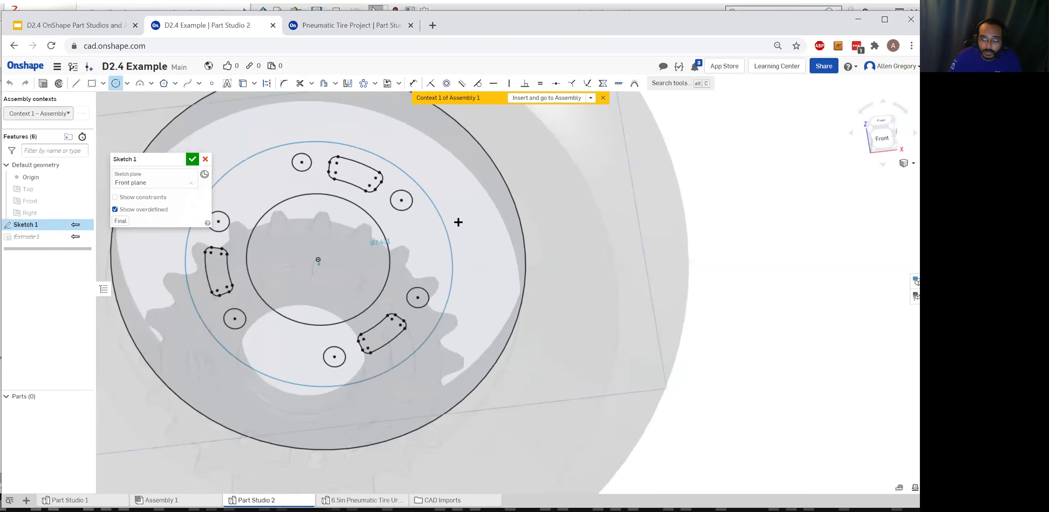
mouse_move(557, 242)
right_down()
mouse_move(515, 217)
mouse_move(412, 227)
right_up()
scroll(400, 277, up, 5)
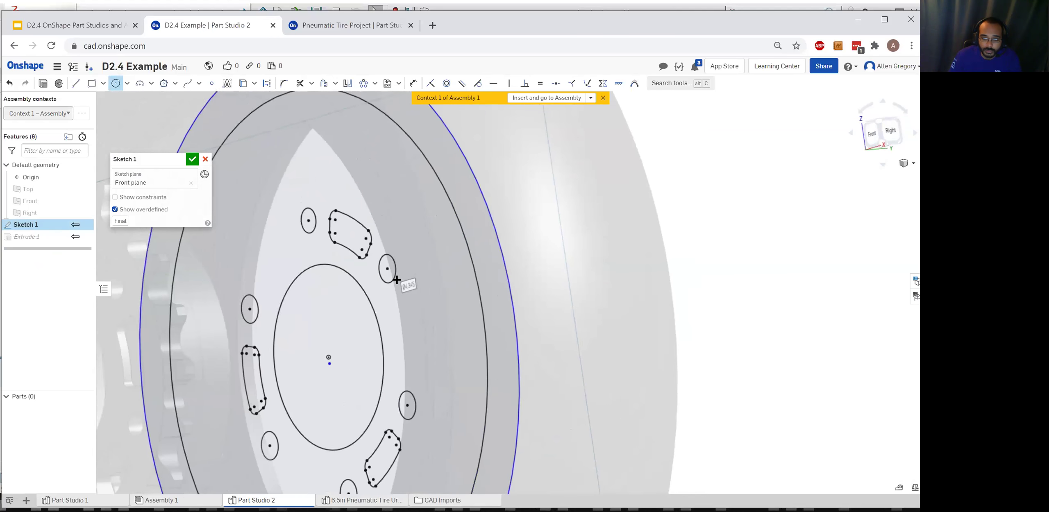
scroll(252, 249, down, 10)
scroll(276, 227, up, 5)
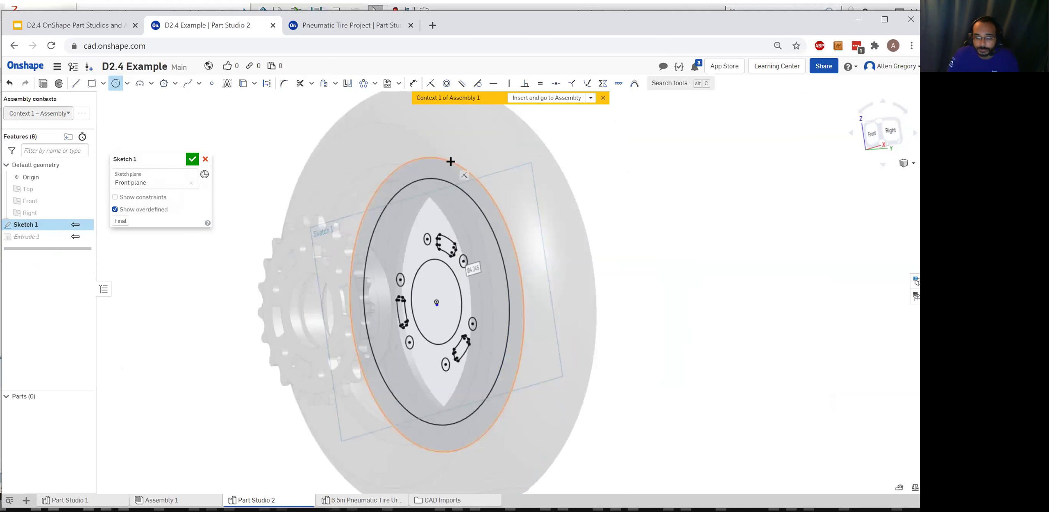
Constrain the new outer circle equal to the tire's circular inner edge, centred on the origin
key(Escape)
click(452, 160)
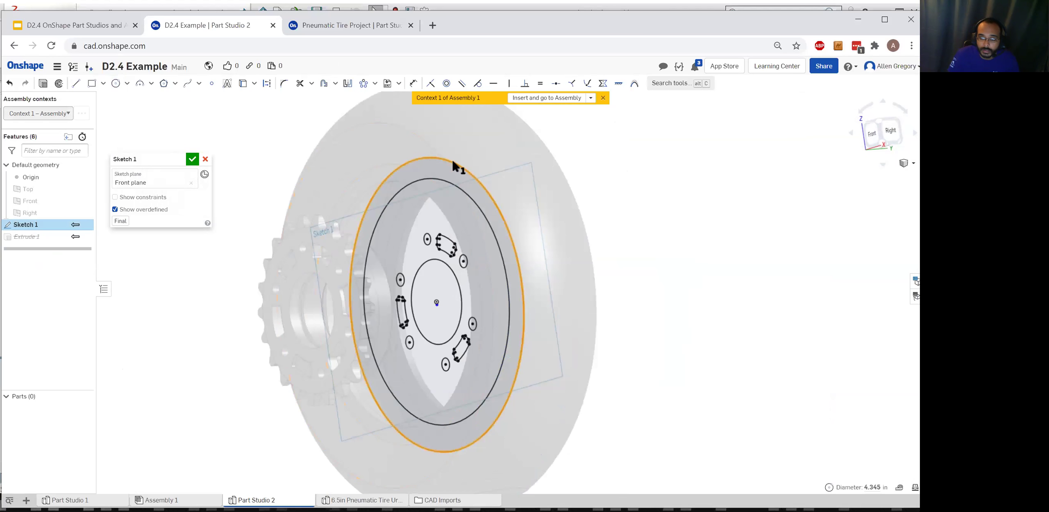
click(388, 166)
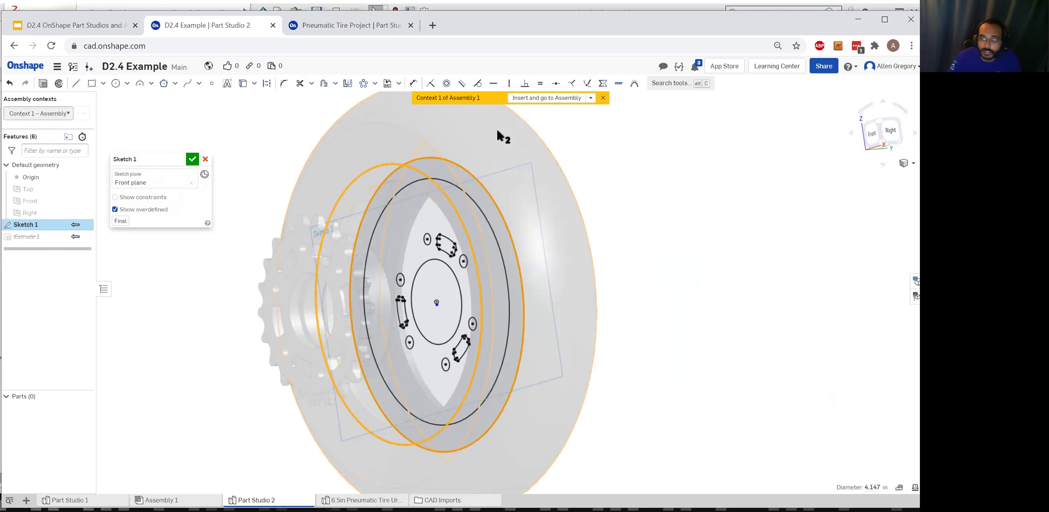
click(541, 83)
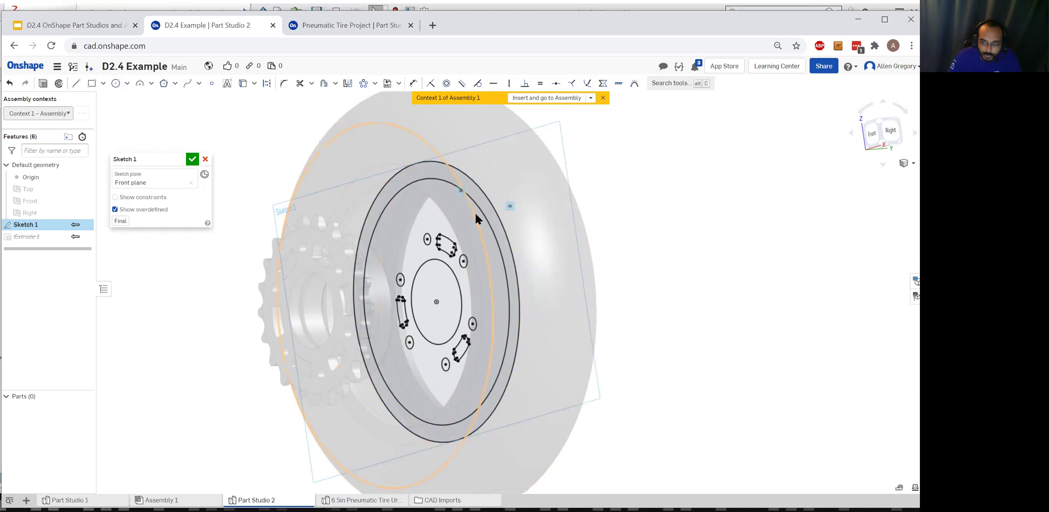
click(412, 305)
key(Escape)
scroll(469, 355, down, 2)
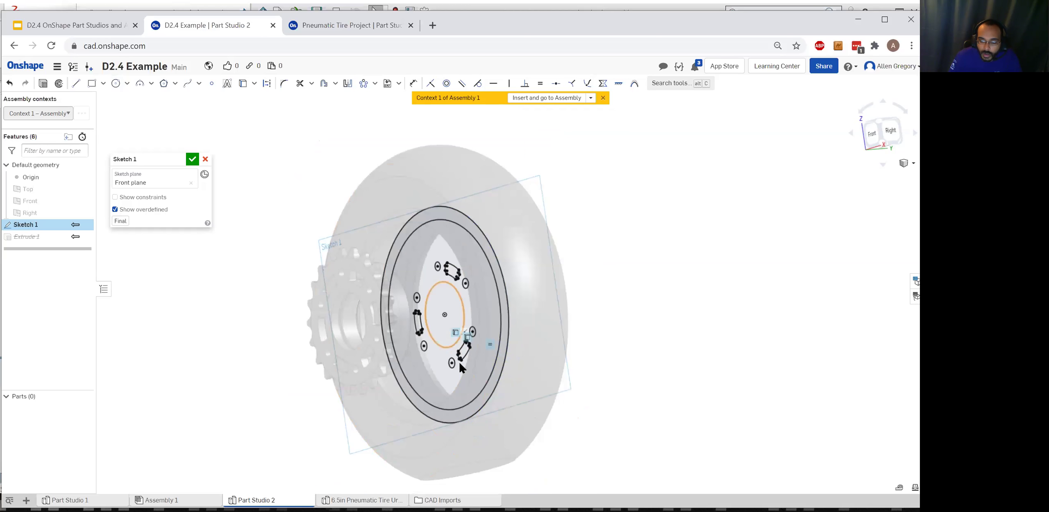
Close Sketch 1 and start a new solid extrude of its faces, including the main face around the center bore
mouse_move(477, 418)
right_down()
mouse_move(503, 433)
mouse_move(487, 420)
mouse_move(506, 360)
right_up()
scroll(507, 360, up, 2)
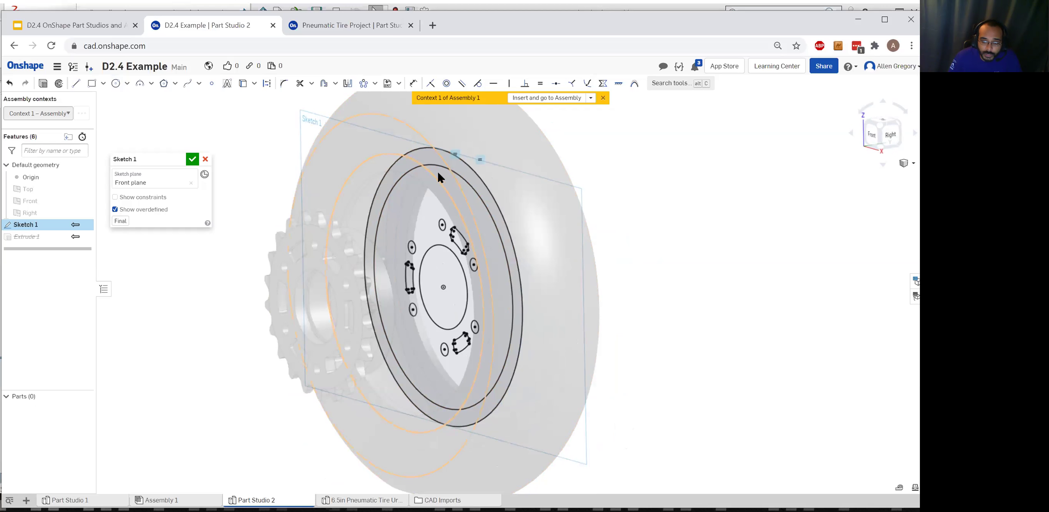
click(192, 160)
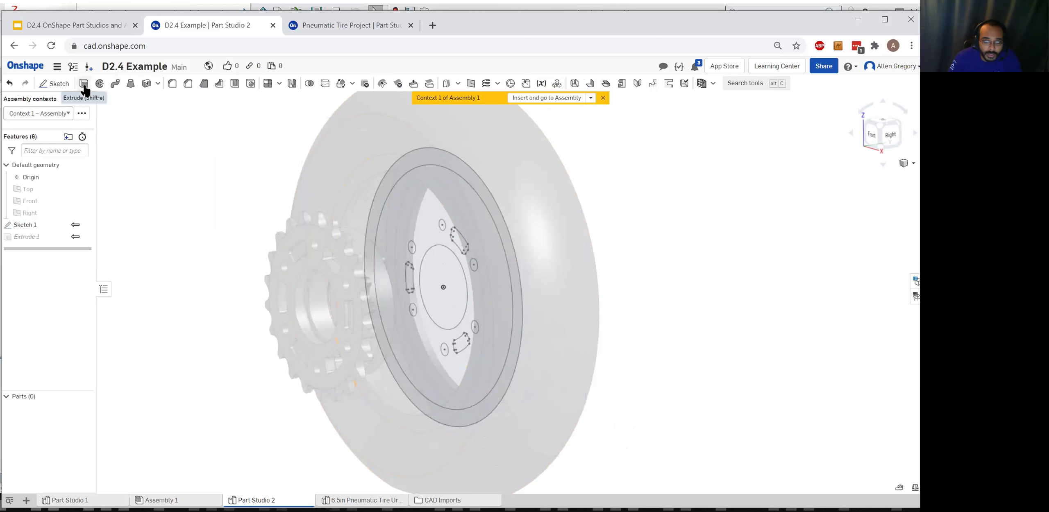
click(84, 85)
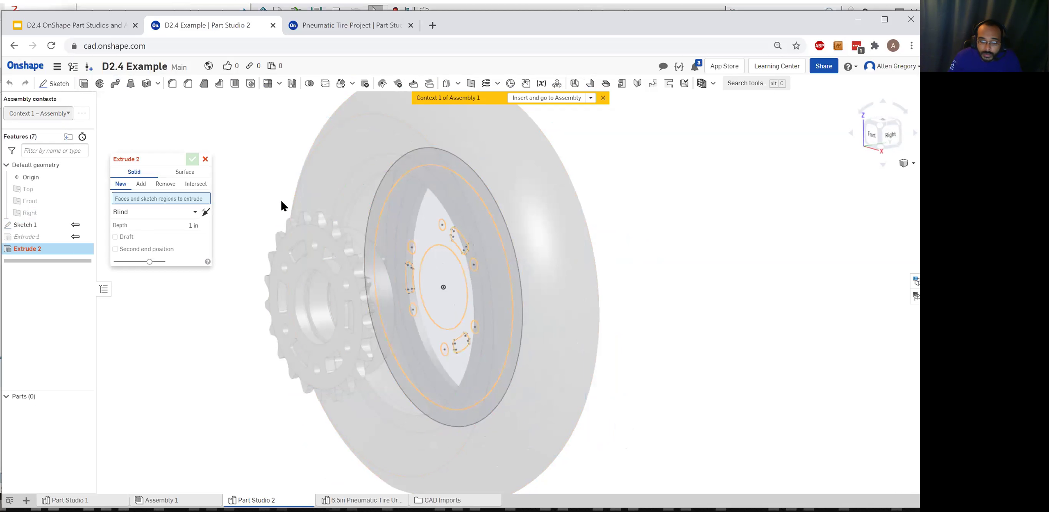
click(19, 225)
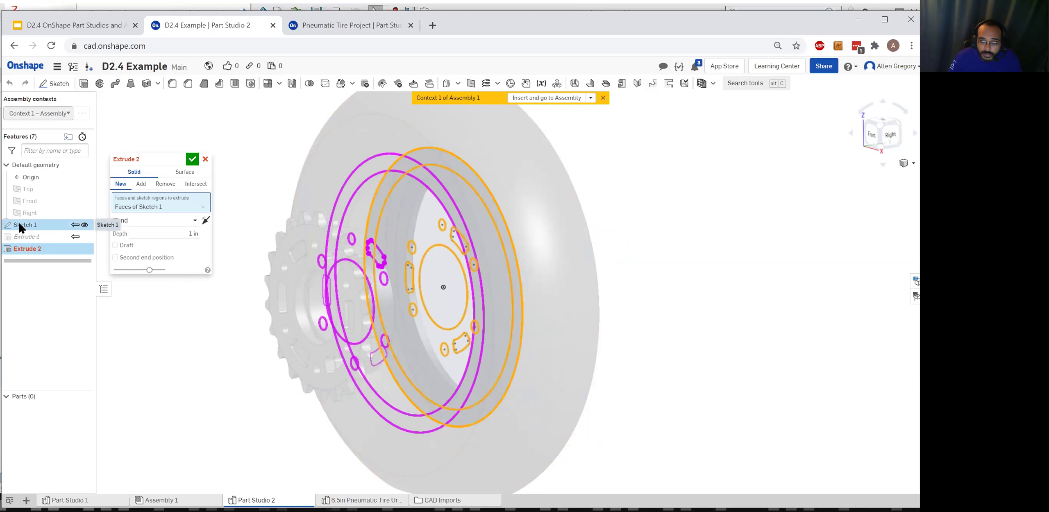
click(423, 226)
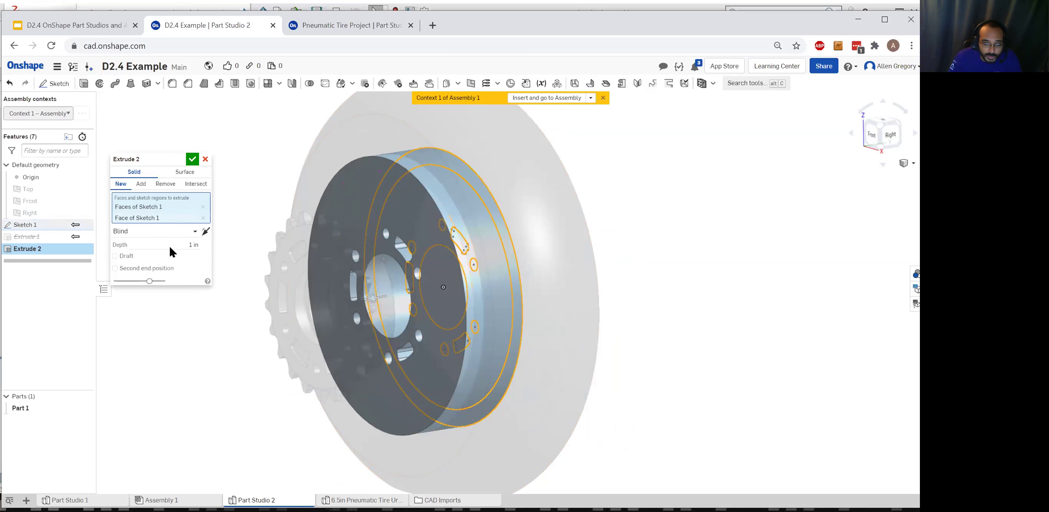
Set the new extrude's blind depth to 0.125 in and accept the feature
click(195, 244)
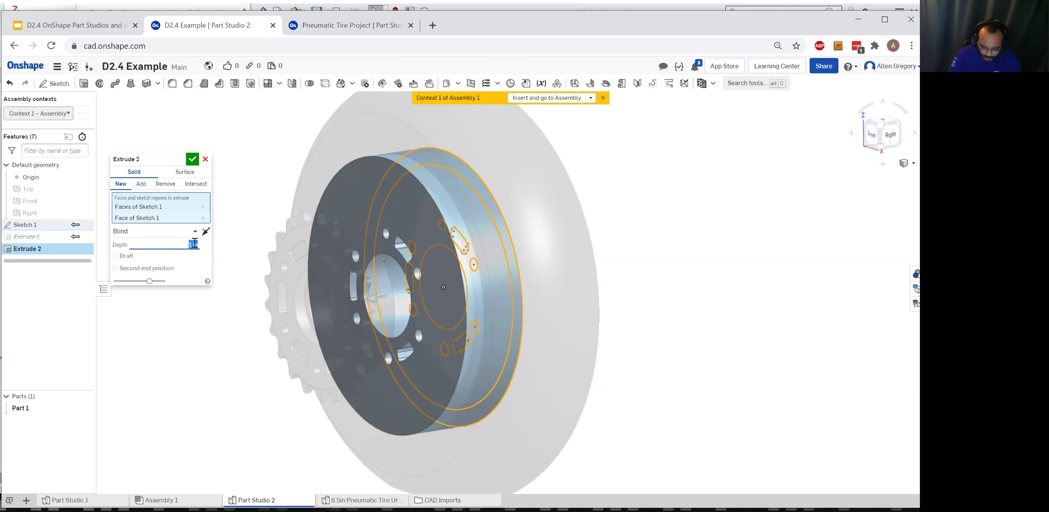
key(BackSpace)
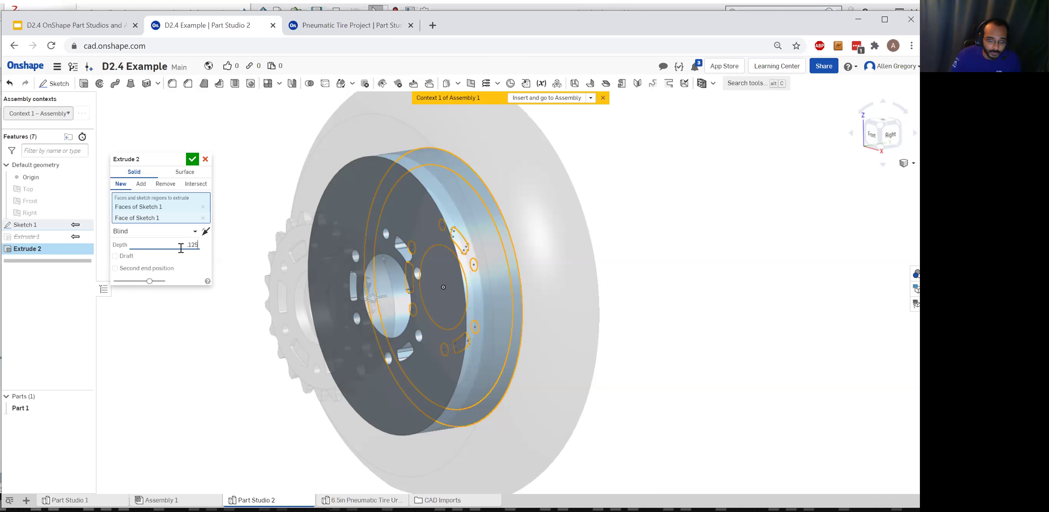
key(Return)
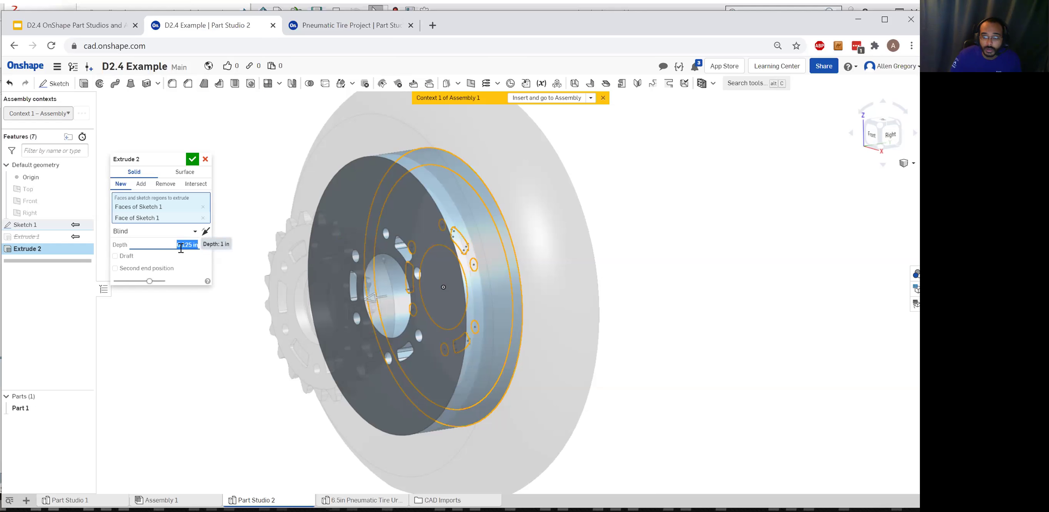
scroll(491, 272, up, 3)
scroll(491, 274, down, 5)
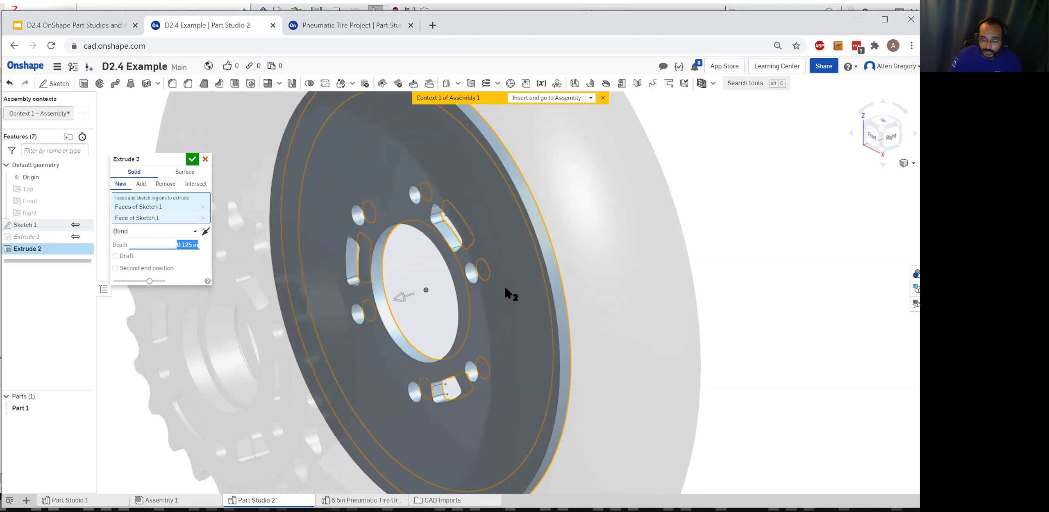
scroll(483, 311, down, 1)
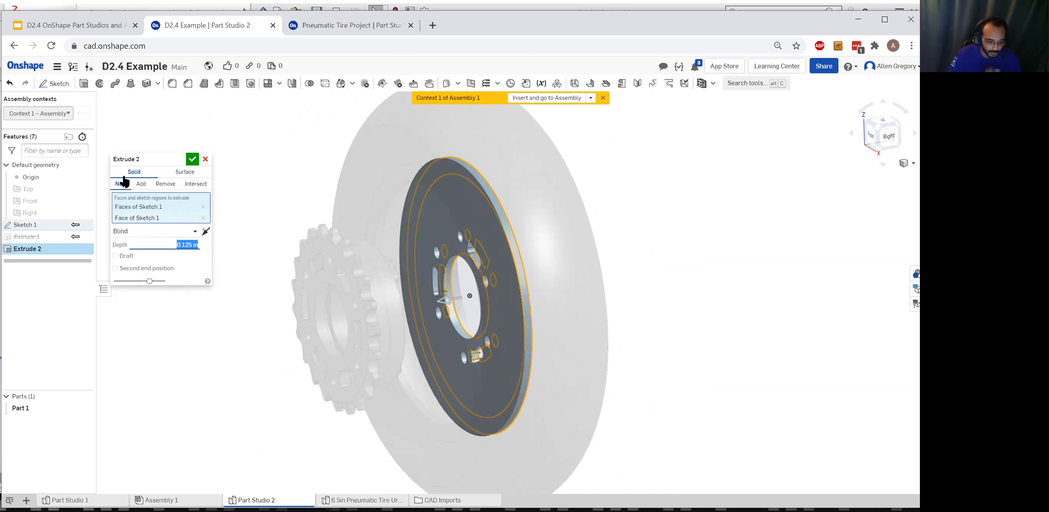
click(193, 160)
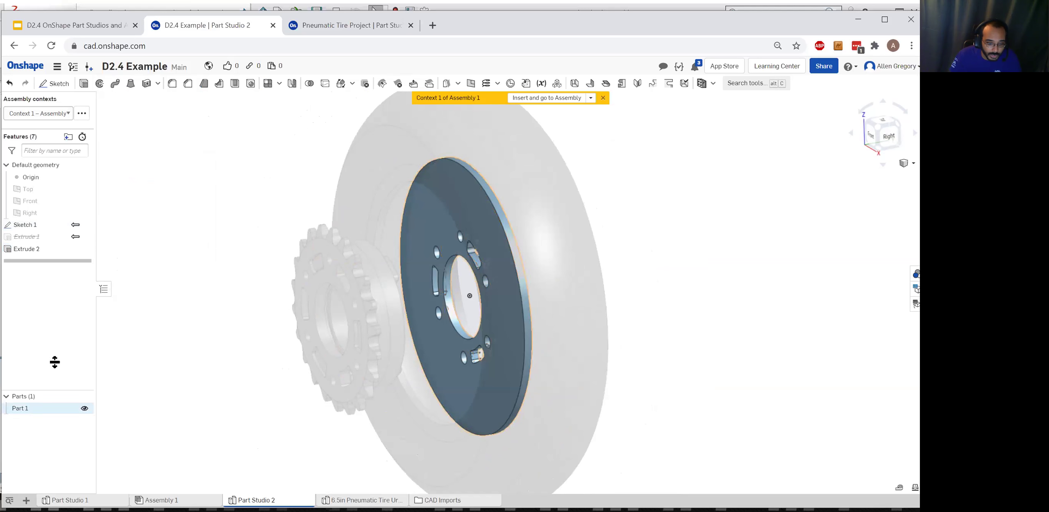
Unsuppress the thick hub extrude, Extrude 1, and rename its part Wheel Hub
right_click(55, 237)
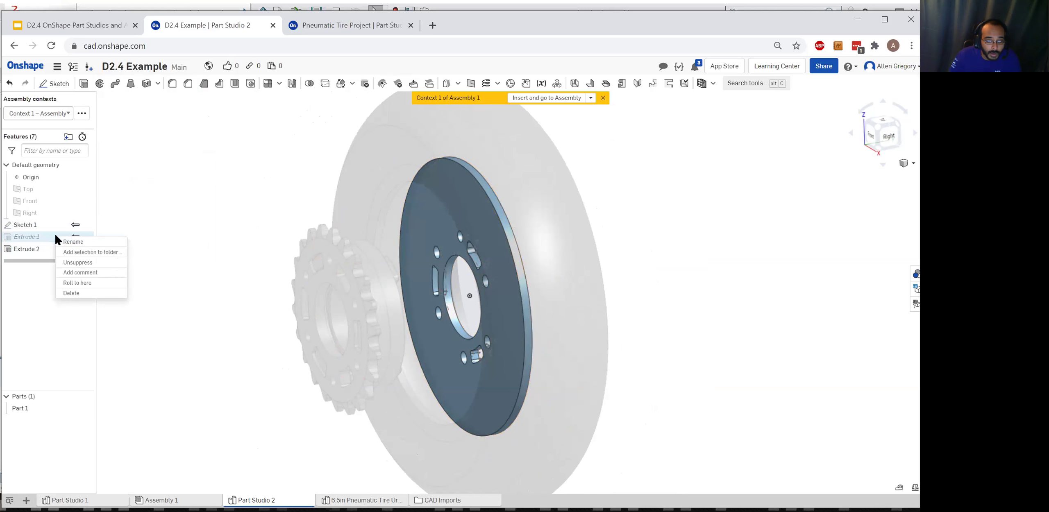
click(76, 263)
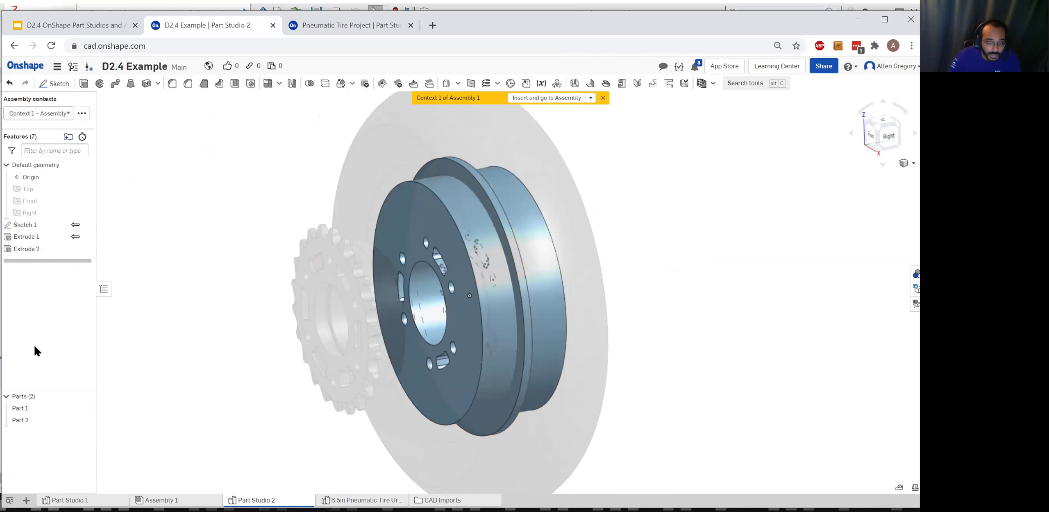
click(31, 409)
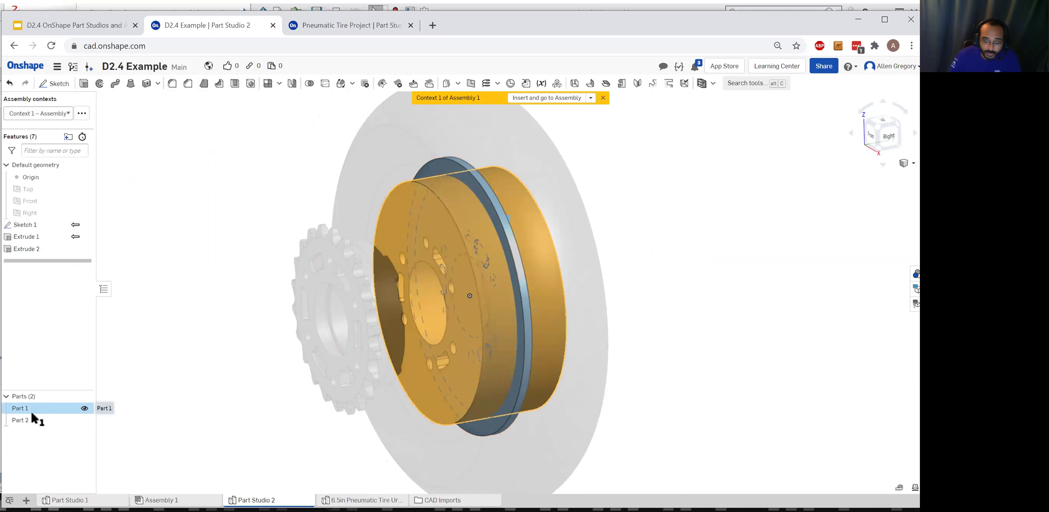
right_click(36, 405)
click(55, 264)
text(Wheel Hub)
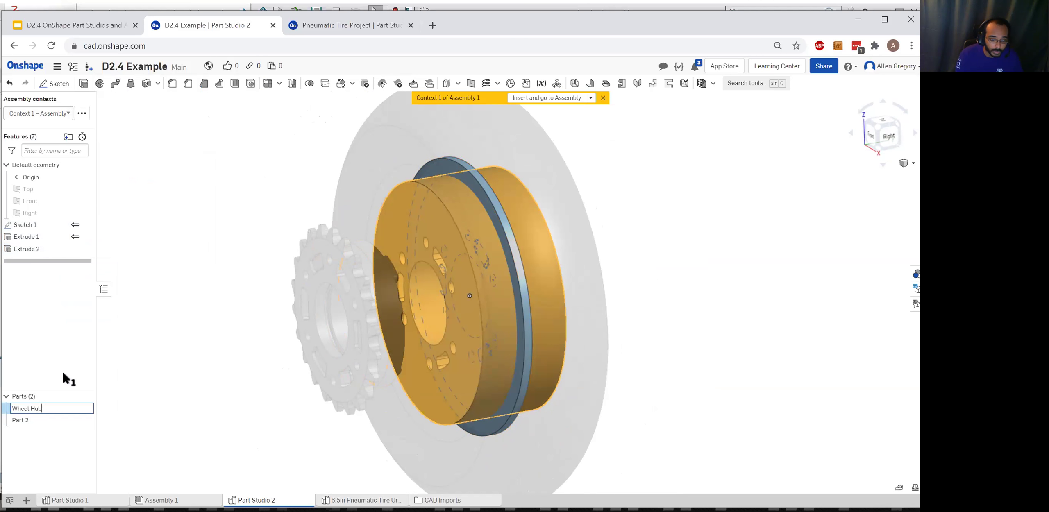
key(Return)
Rename the thin disc part, Part 2, as Wheel Plate
click(37, 420)
click(146, 361)
click(30, 420)
right_click(31, 419)
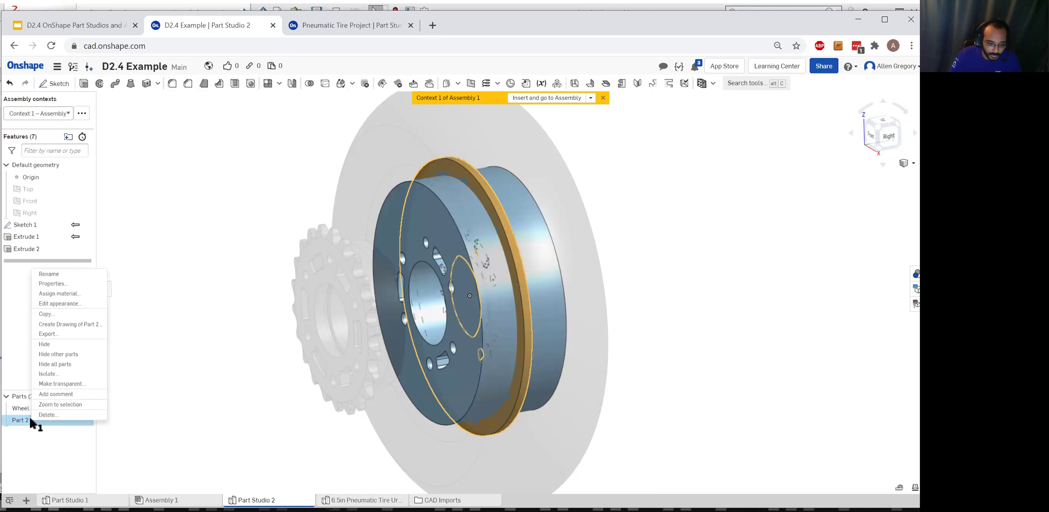
click(48, 275)
text(Wheel Plate)
key(Return)
click(176, 249)
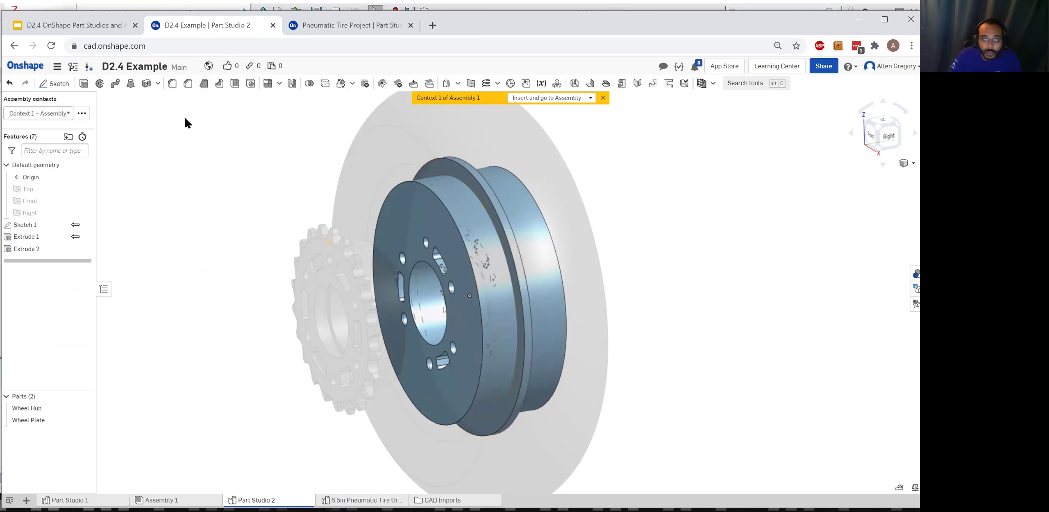
Create document version V2 from Main with the description "Wheel hub and plate made"
click(89, 66)
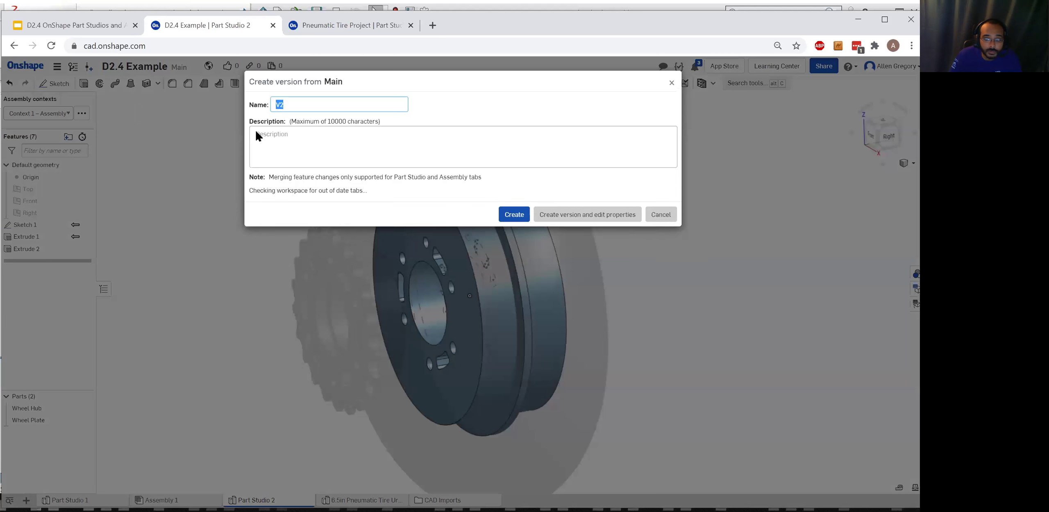
click(282, 132)
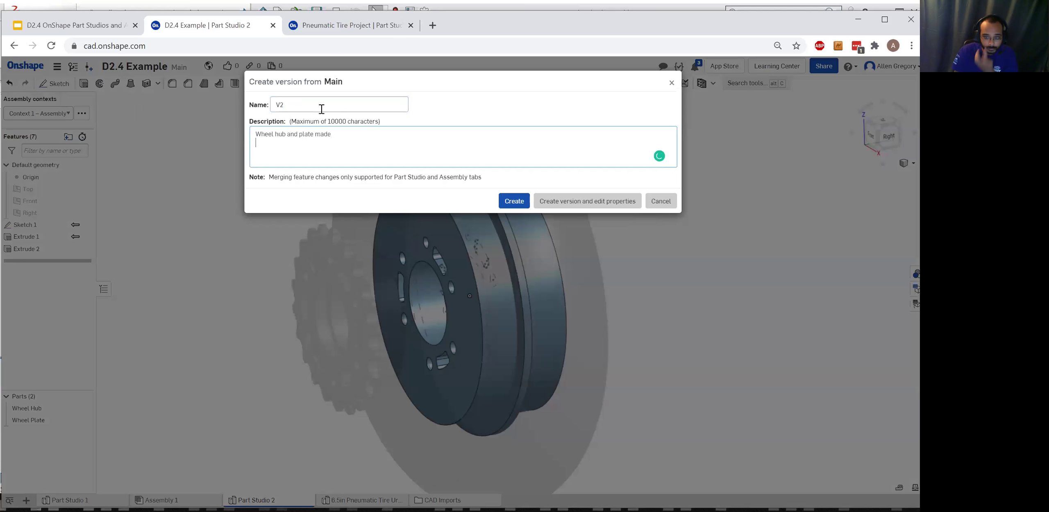
click(516, 201)
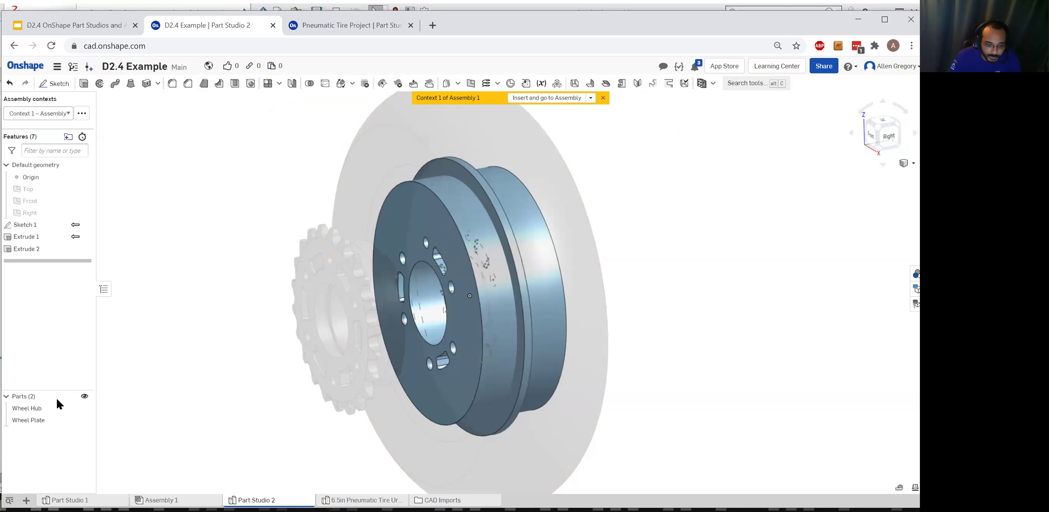
Insert the Wheel Hub into Assembly 1, go to the assembly and fix the hub in place
click(518, 100)
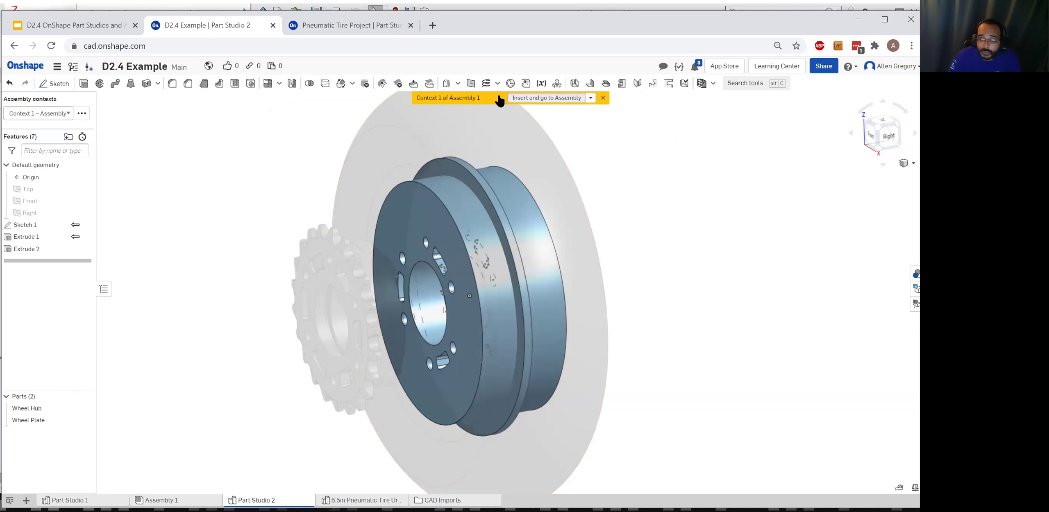
click(26, 406)
click(178, 100)
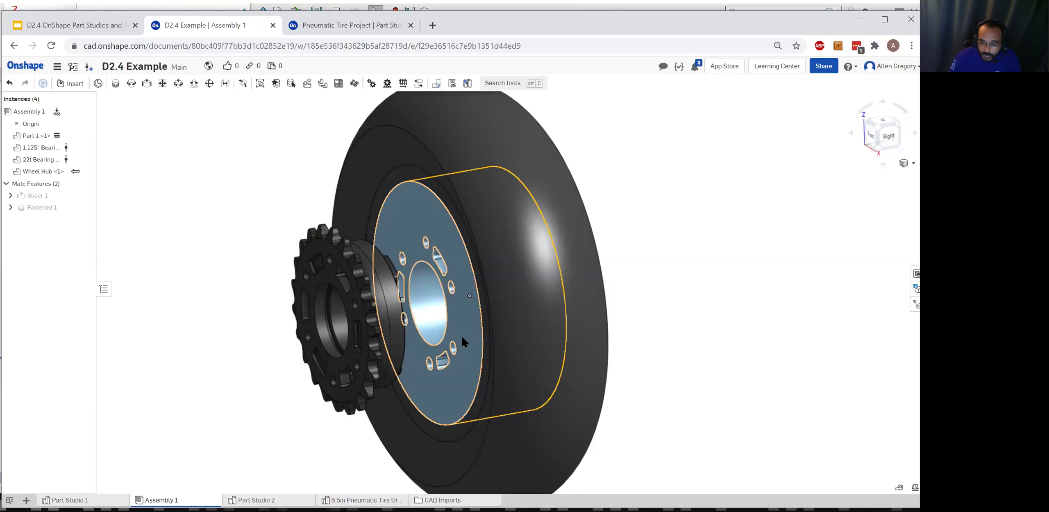
right_click(461, 334)
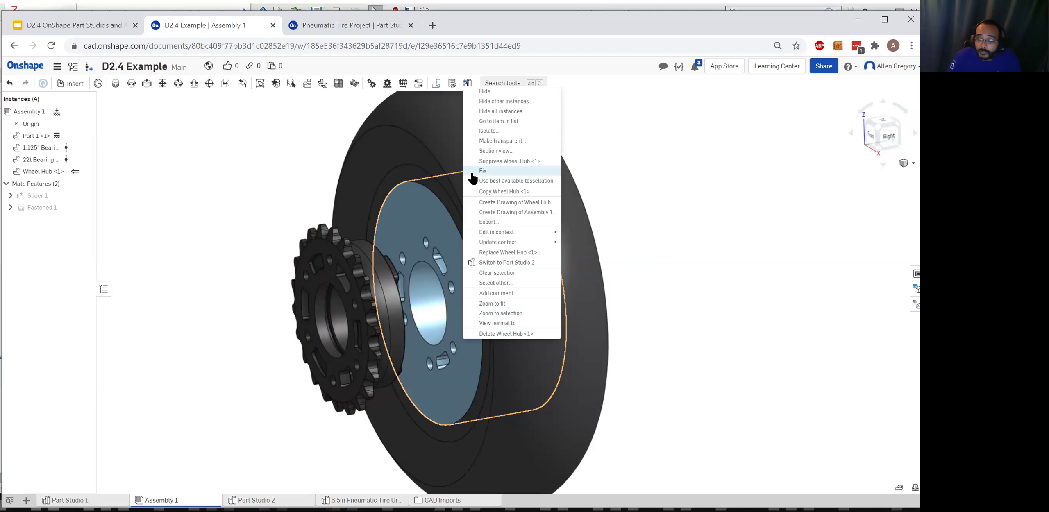
click(483, 170)
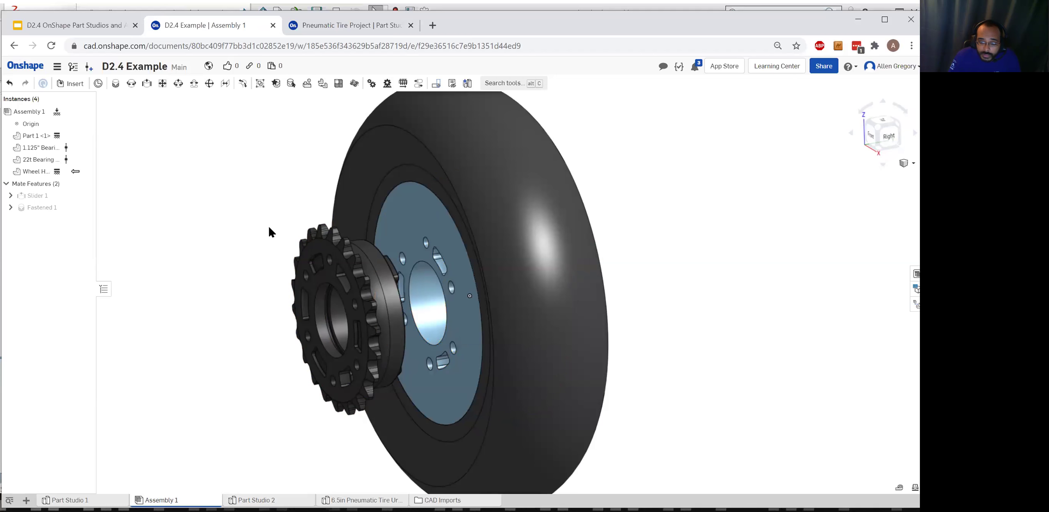
Insert the Wheel Plate from Part Studio 2 into the assembly, placed freely beside the sprocket
scroll(602, 343, up, 3)
scroll(606, 342, down, 3)
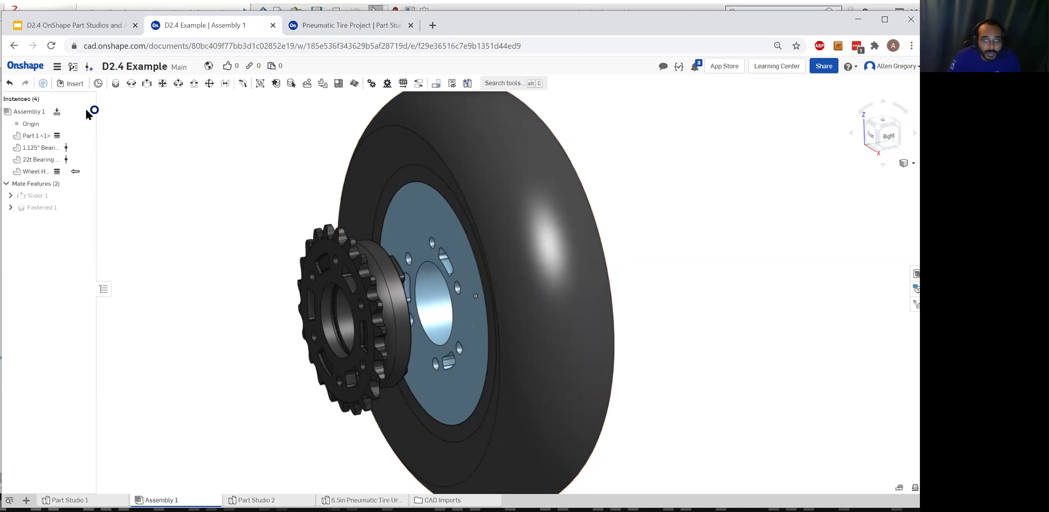
click(70, 84)
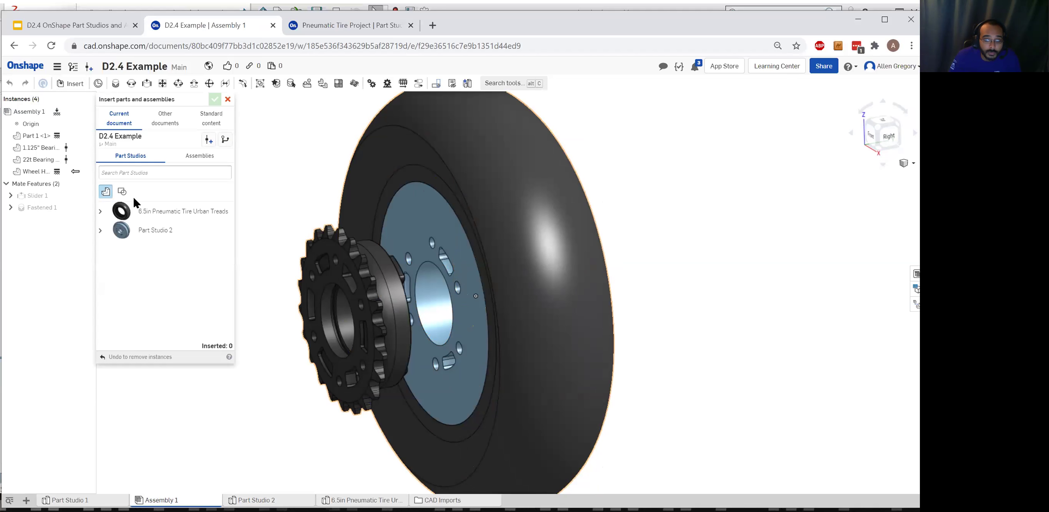
click(101, 230)
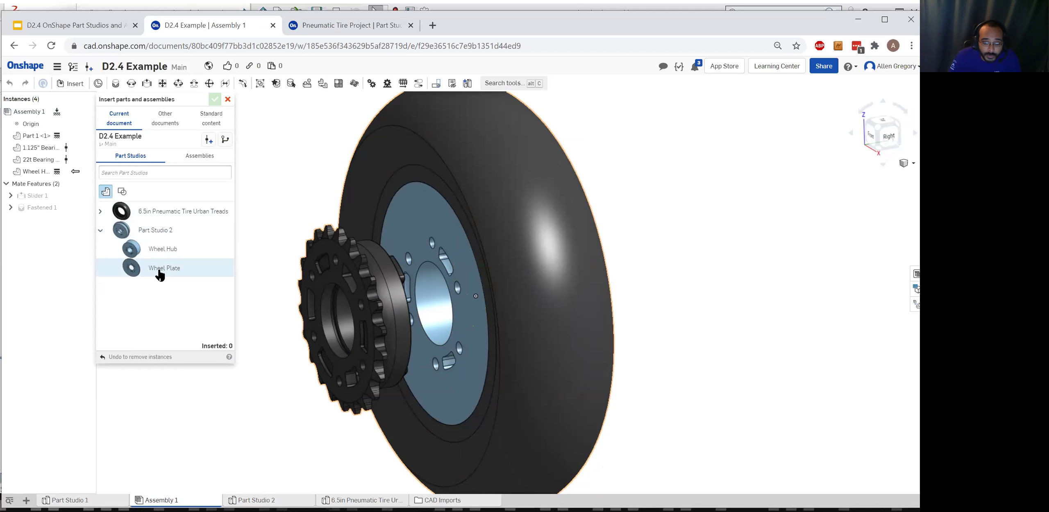
click(159, 270)
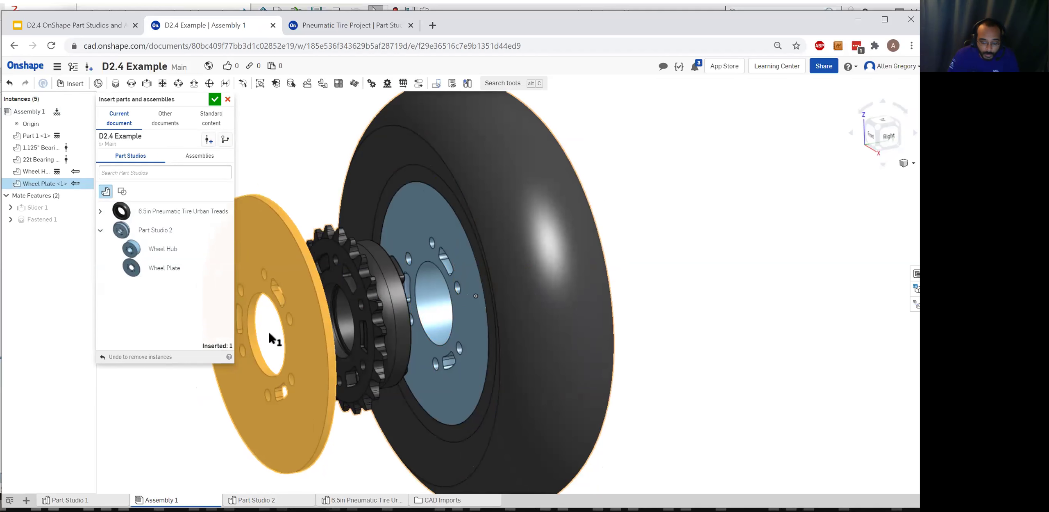
click(269, 333)
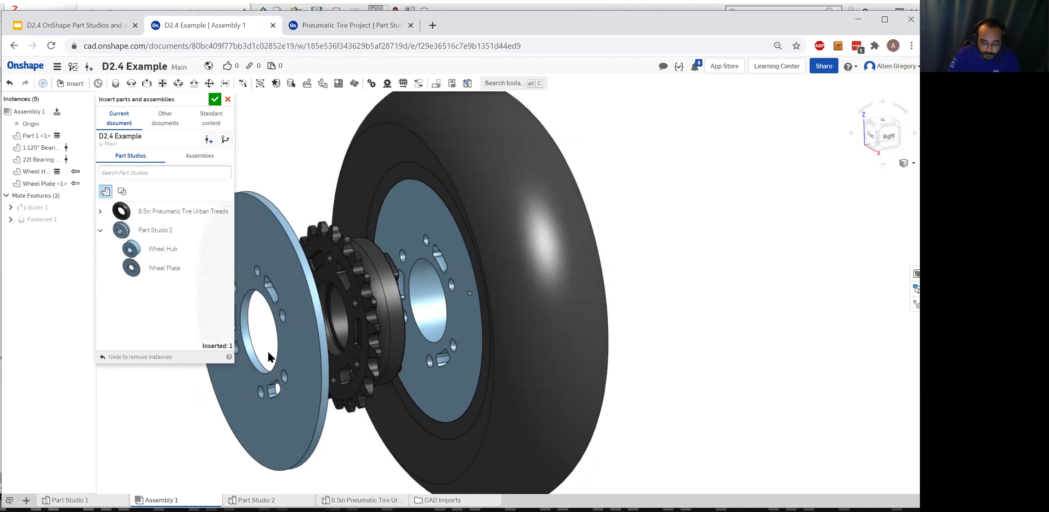
click(215, 100)
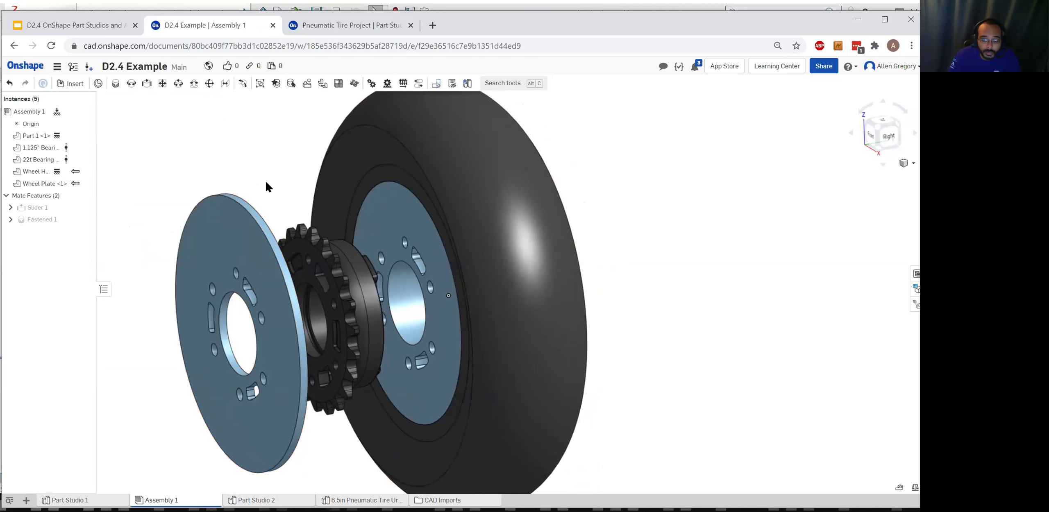
Fasten the Wheel Plate to the Wheel Hub with a Fastened mate between their center bores
right_drag(267, 183, 246, 187)
click(115, 84)
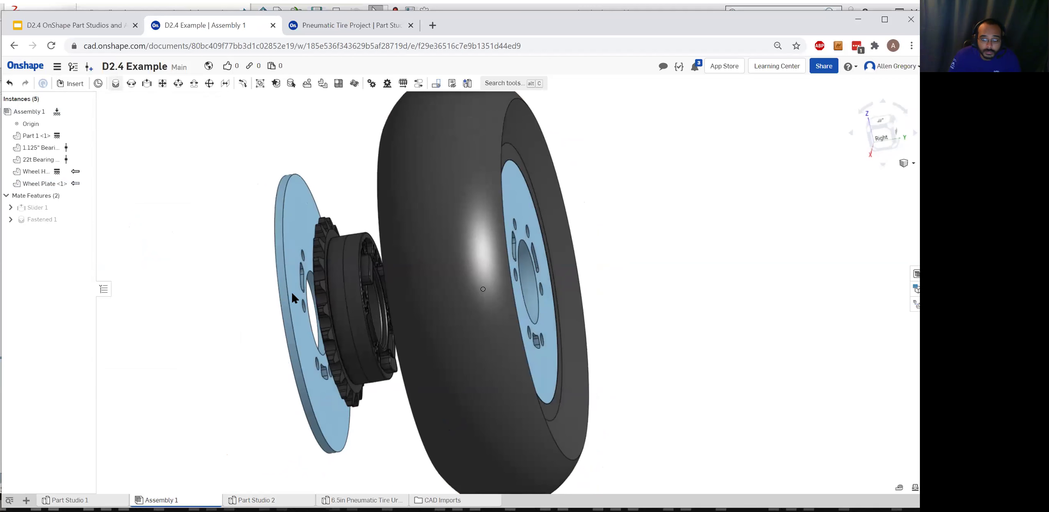
click(312, 334)
right_drag(376, 432, 407, 415)
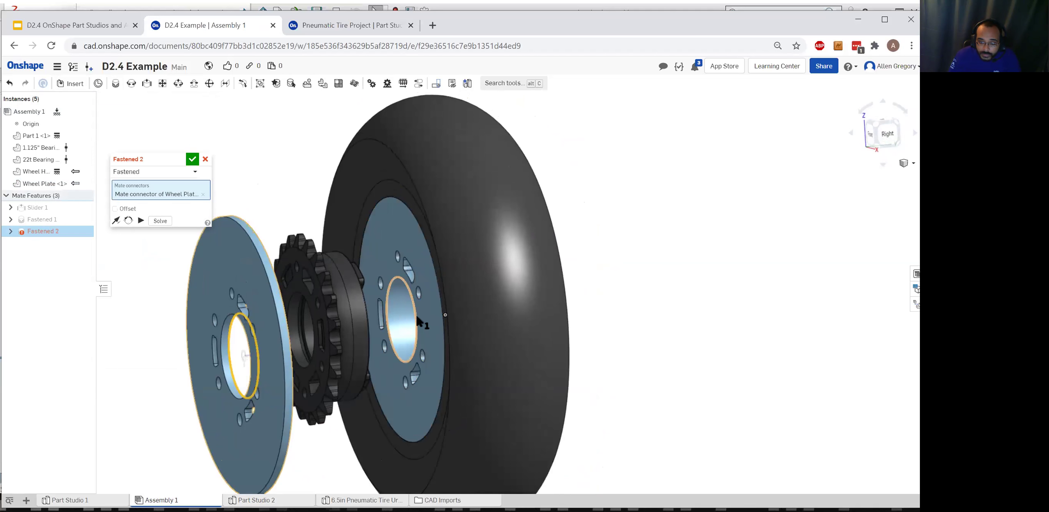
click(418, 320)
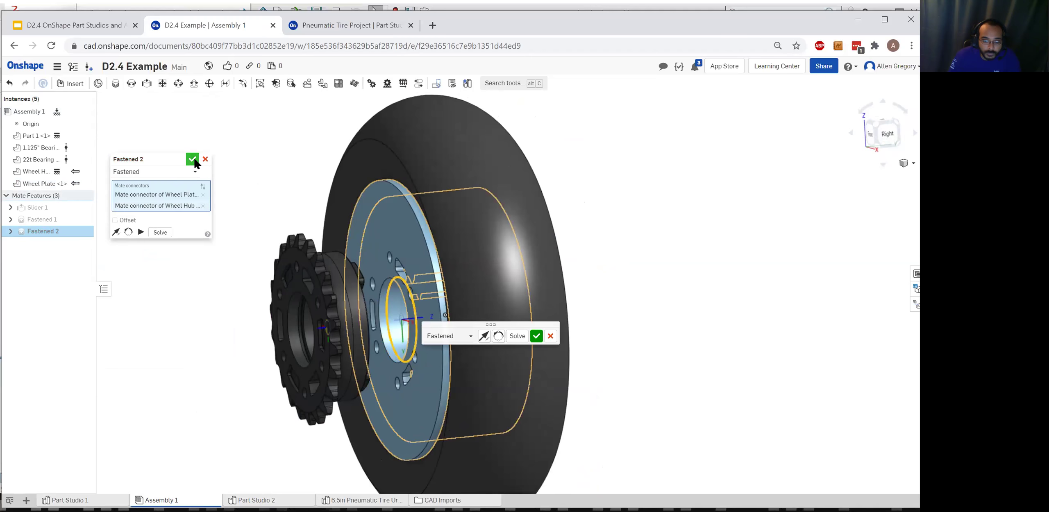
key(Return)
Add a second copy of the Wheel Plate to the assembly, placed freely beside the sprocket
scroll(414, 315, up, 5)
right_drag(412, 318, 553, 333)
key(shift+7)
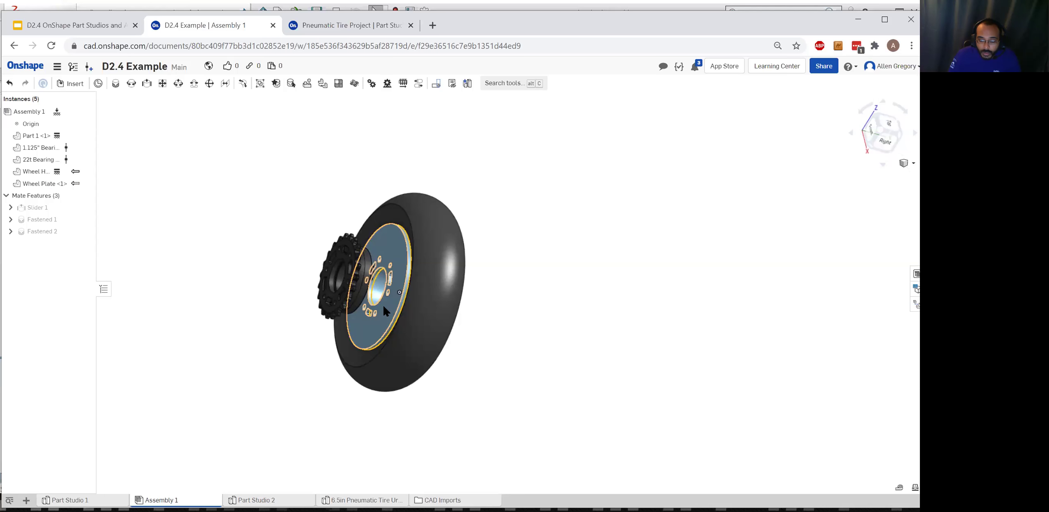
right_click(382, 303)
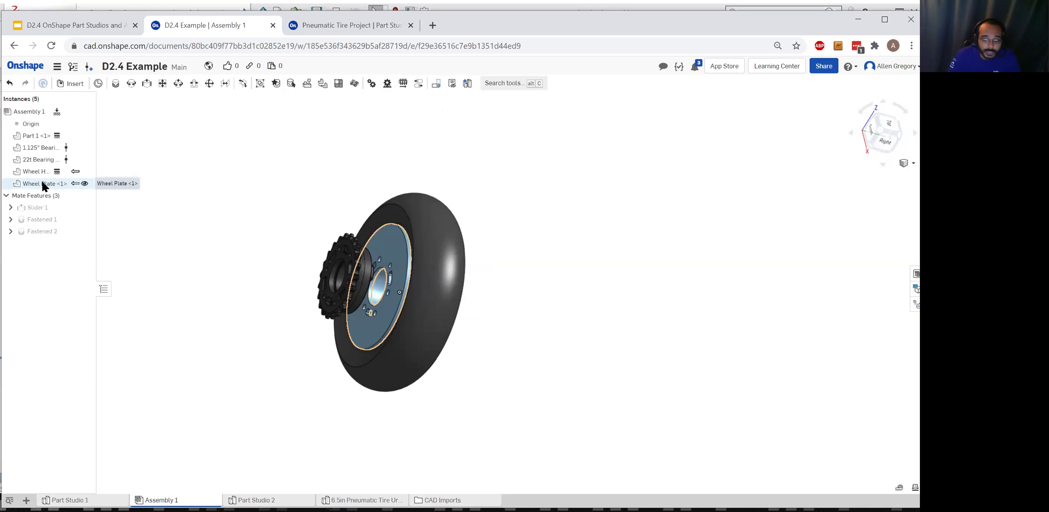
click(260, 271)
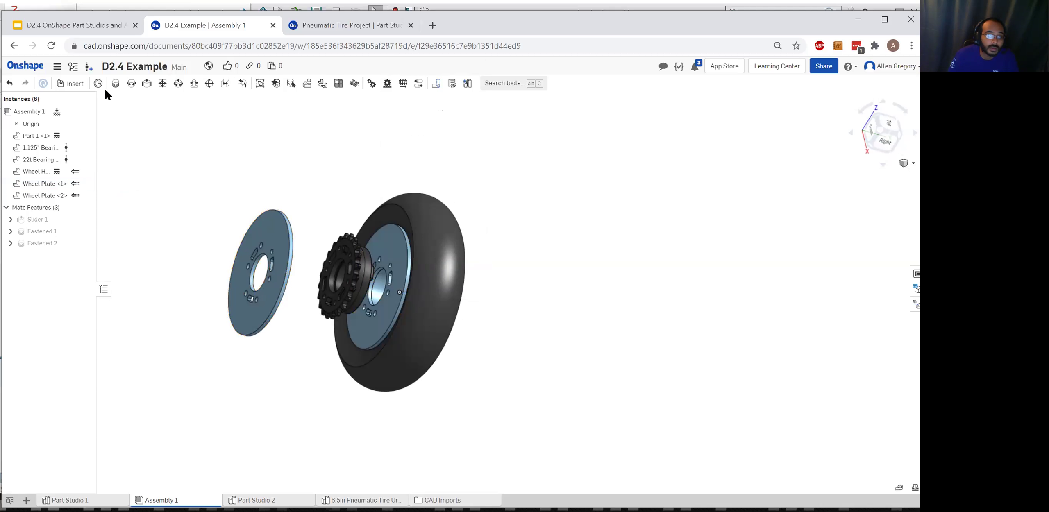
Fasten the second Wheel Plate to the opposite side of the Wheel Hub with a Fastened mate between their center bores
click(115, 83)
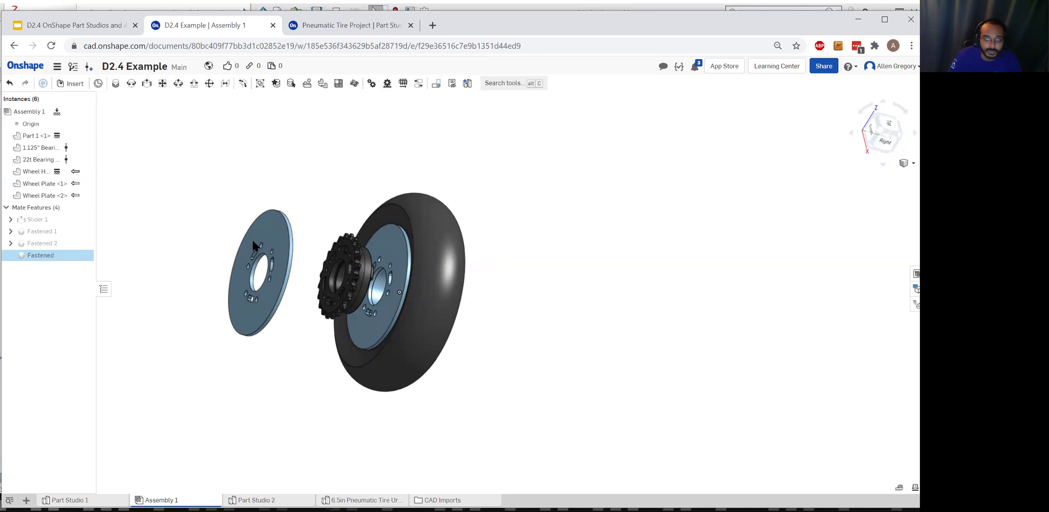
click(267, 261)
right_drag(423, 329, 529, 311)
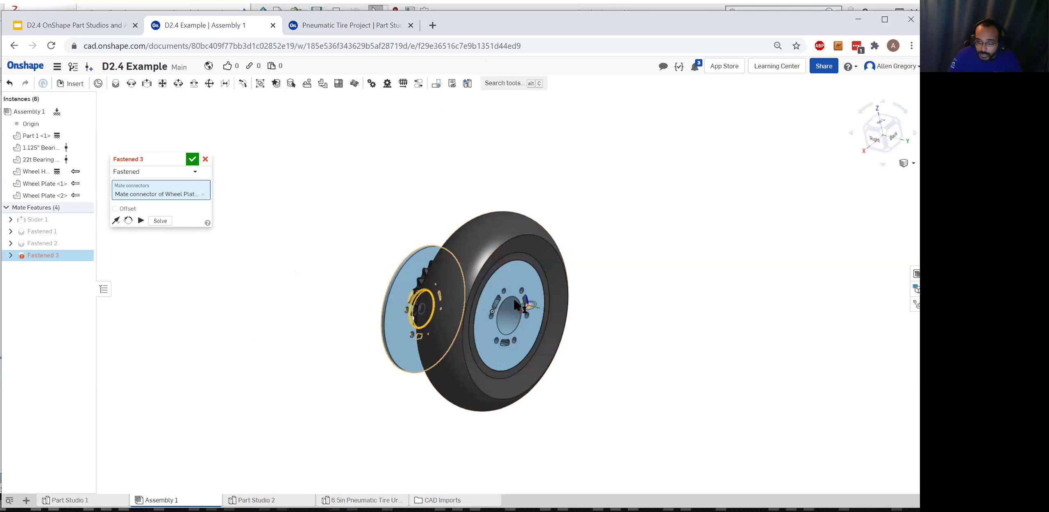
click(499, 329)
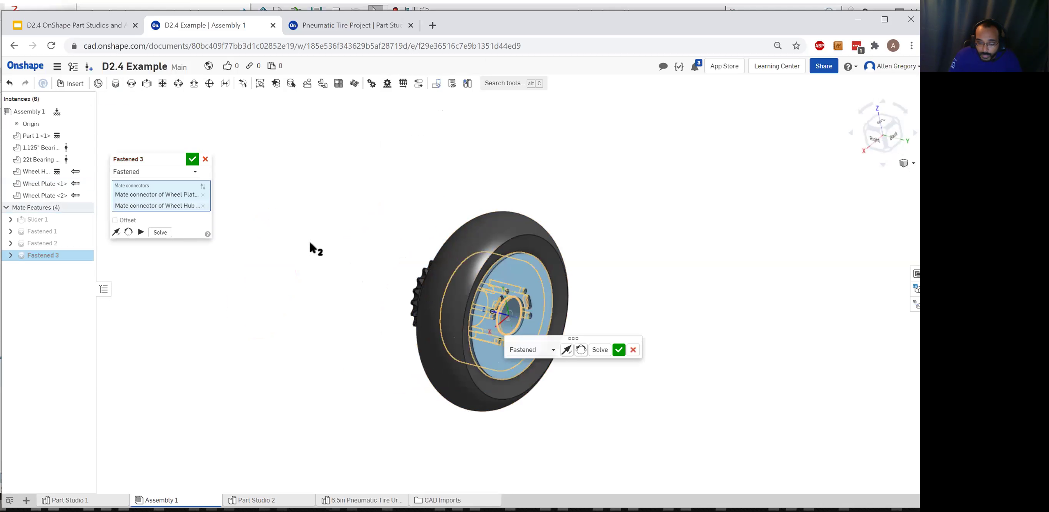
scroll(592, 326, up, 5)
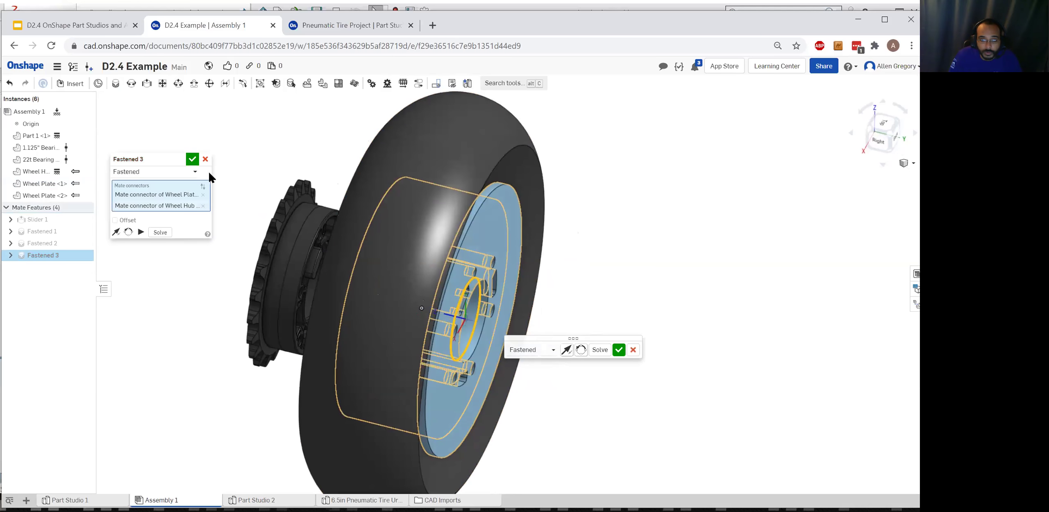
click(192, 160)
Move the bearing spacer and sprocket clear of the tire and fasten the 1.125" bearing spacer to the outer Wheel Plate's center bore
right_drag(435, 315, 335, 362)
drag(301, 403, 188, 387)
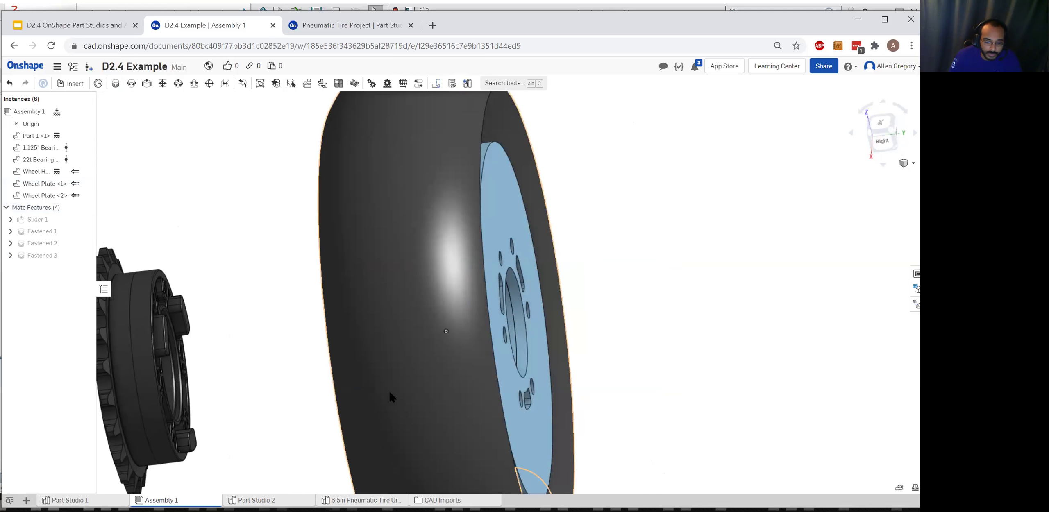
scroll(366, 396, down, 5)
right_drag(367, 396, 392, 407)
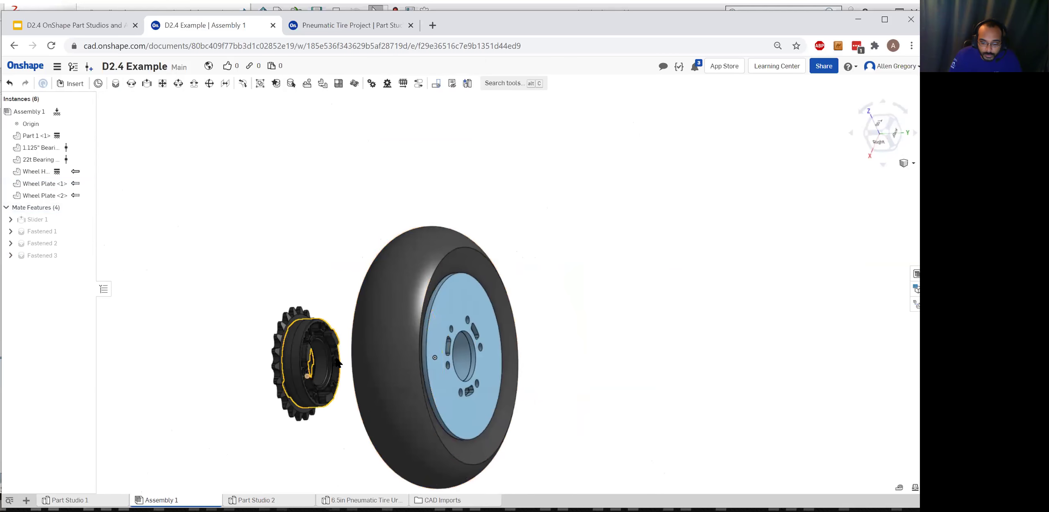
scroll(287, 276, up, 5)
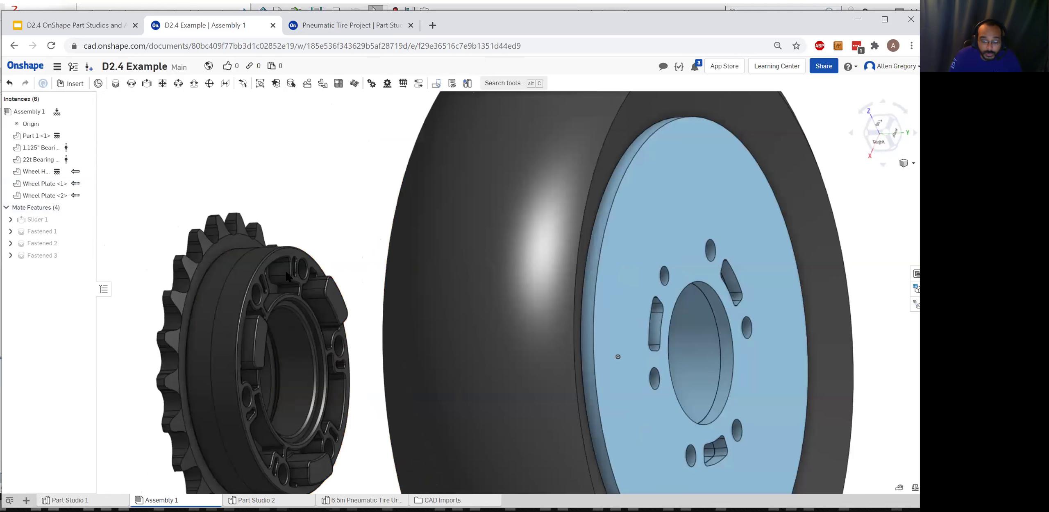
click(114, 85)
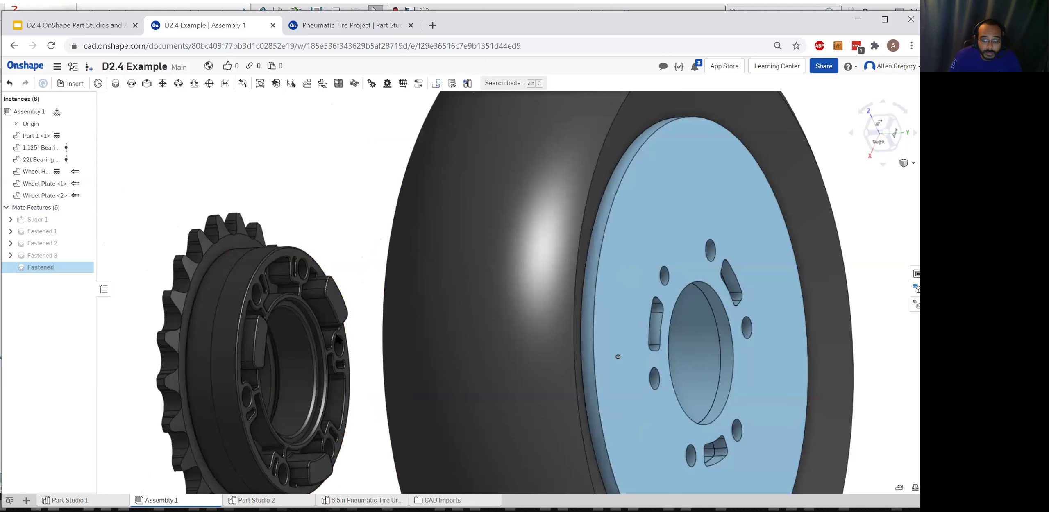
click(302, 306)
right_drag(374, 349, 450, 309)
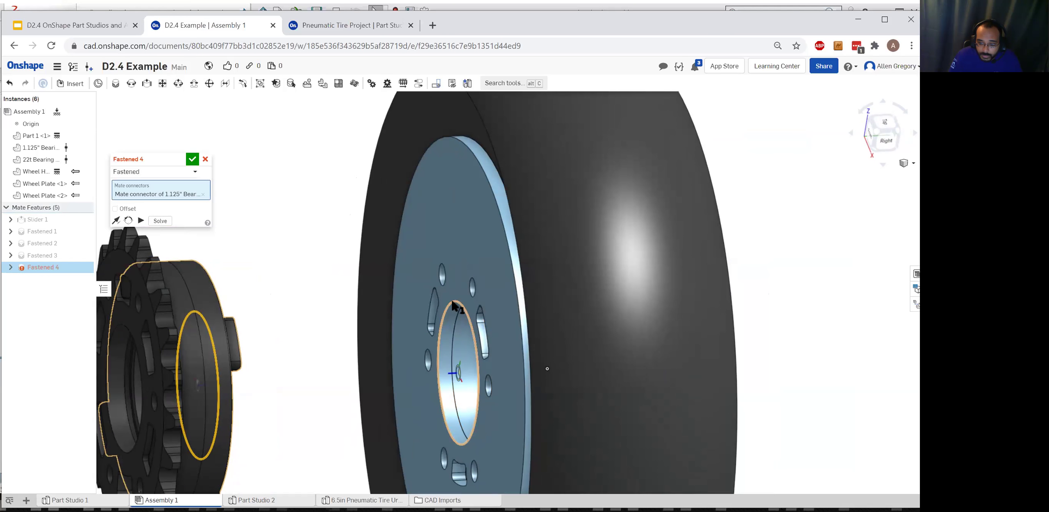
click(454, 305)
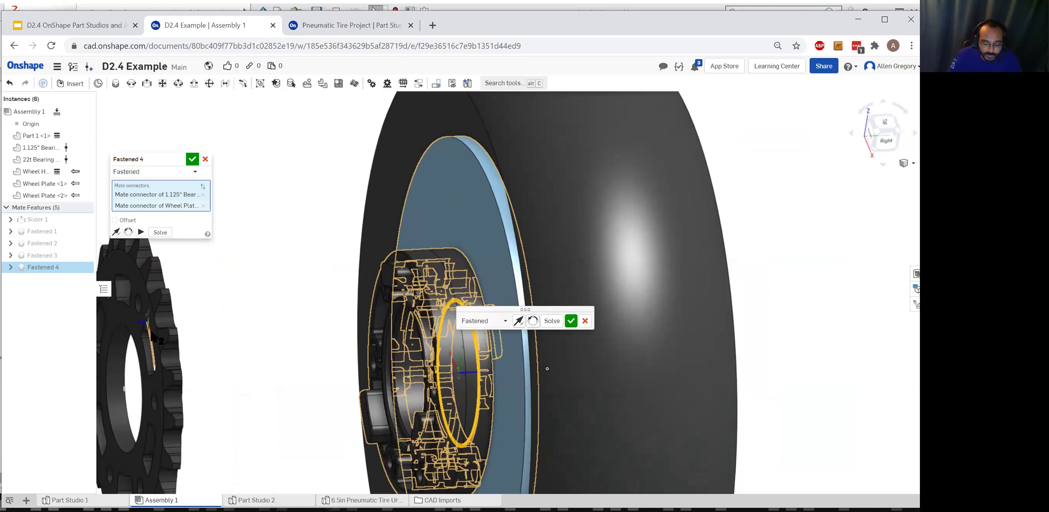
click(168, 235)
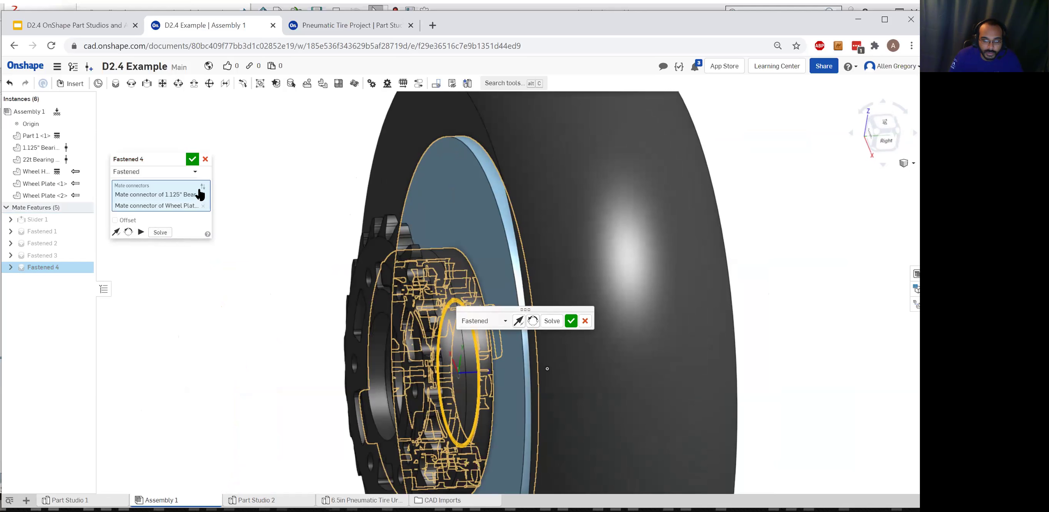
click(193, 160)
Examine the assembled wheel from both sides and compare it with the reference Pneumatic Wheel Assembly in SOLIDWORKS
right_drag(415, 337, 366, 346)
scroll(546, 319, down, 5)
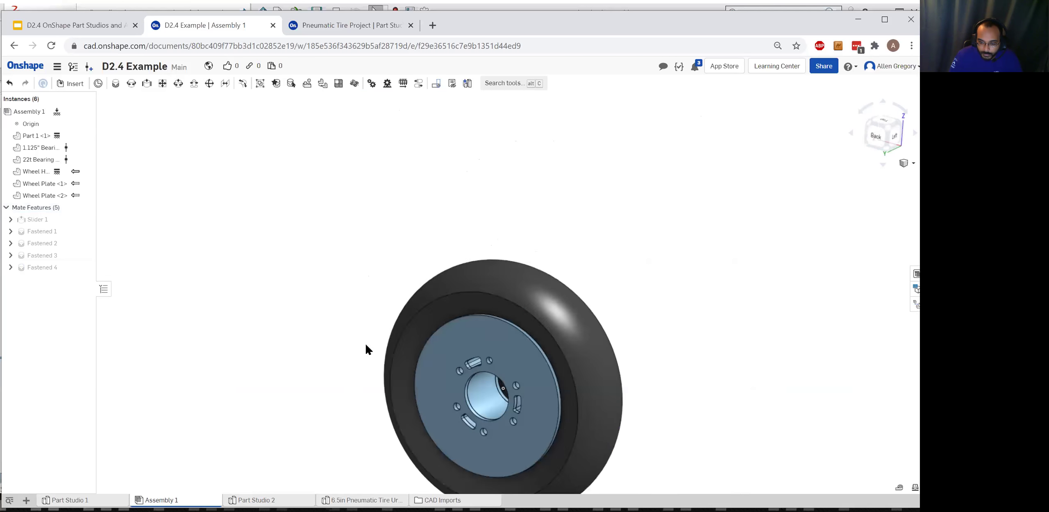
scroll(451, 381, up, 5)
scroll(472, 382, up, 3)
right_drag(541, 395, 523, 241)
scroll(538, 244, up, 1)
scroll(496, 299, down, 1)
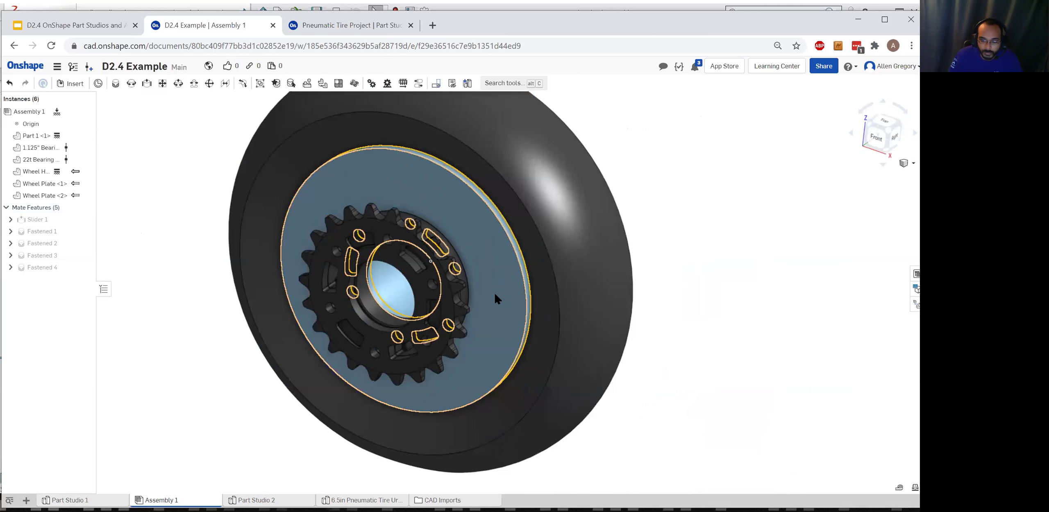
click(475, 8)
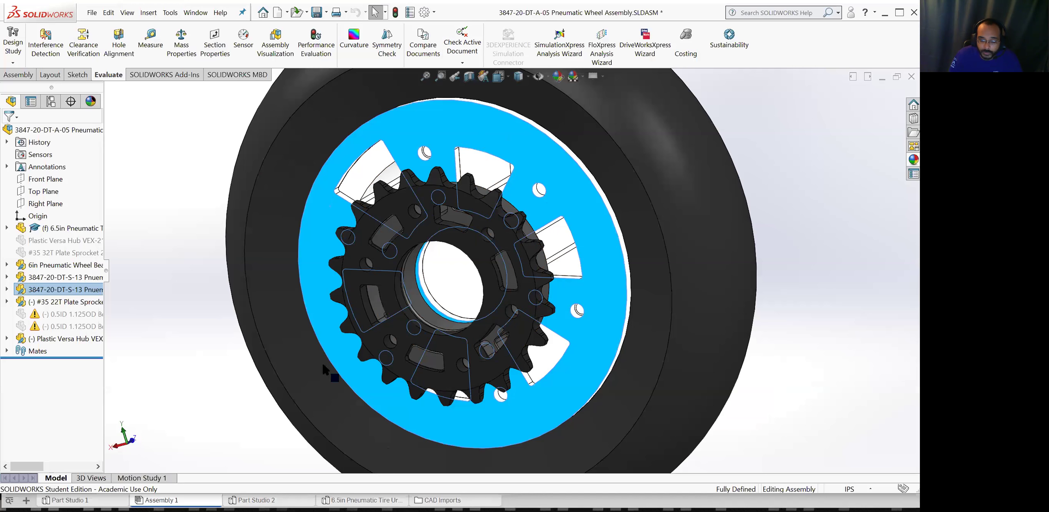
click(520, 498)
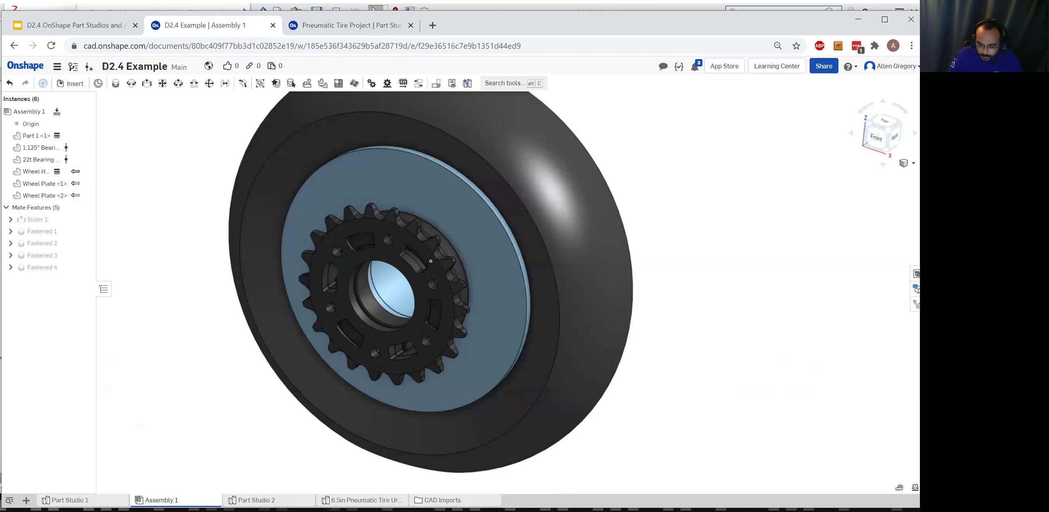
scroll(477, 247, up, 3)
Go to Part Studio 2 and open Sketch 1 of the wheel for editing
click(254, 500)
mouse_move(510, 234)
right_down()
mouse_move(540, 231)
mouse_move(529, 233)
right_up()
scroll(408, 231, up, 2)
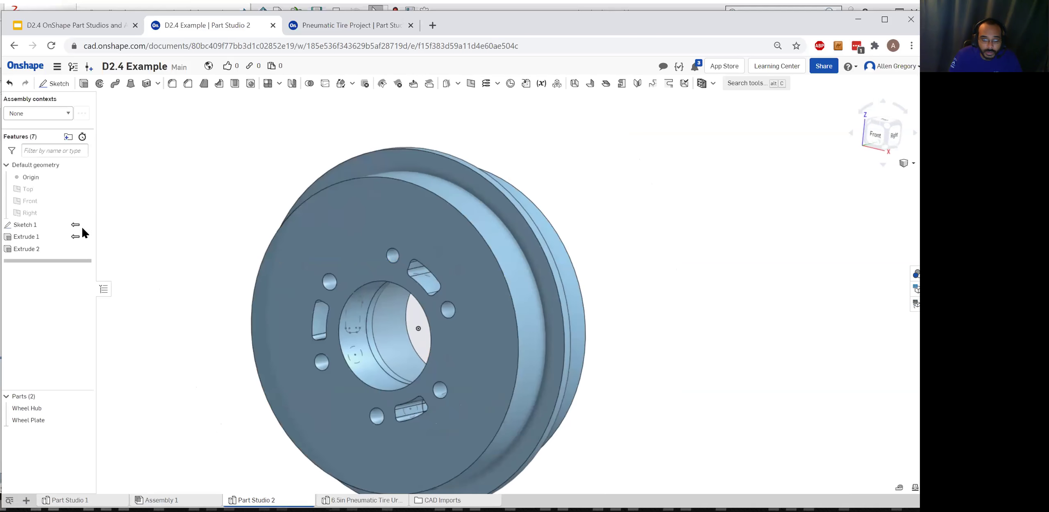
click(51, 225)
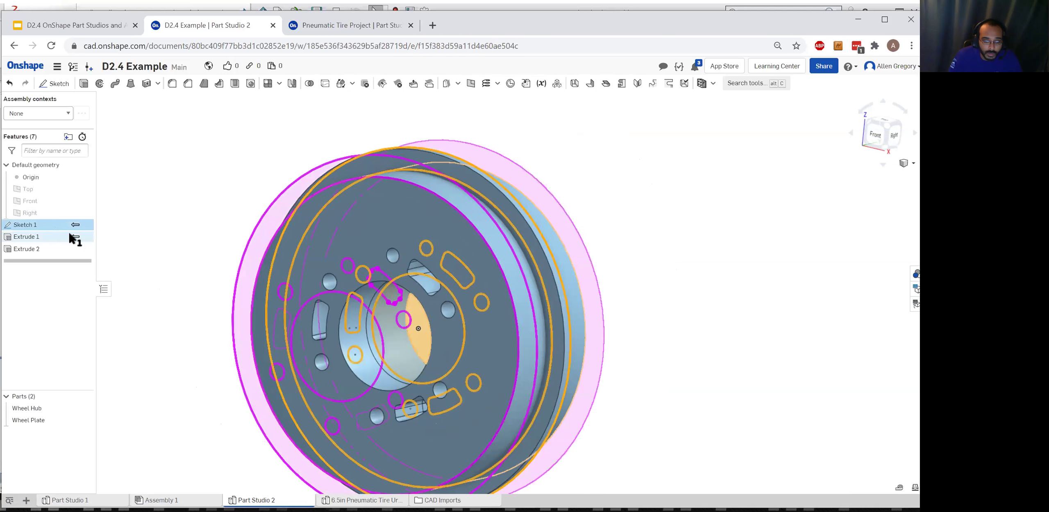
right_click(59, 227)
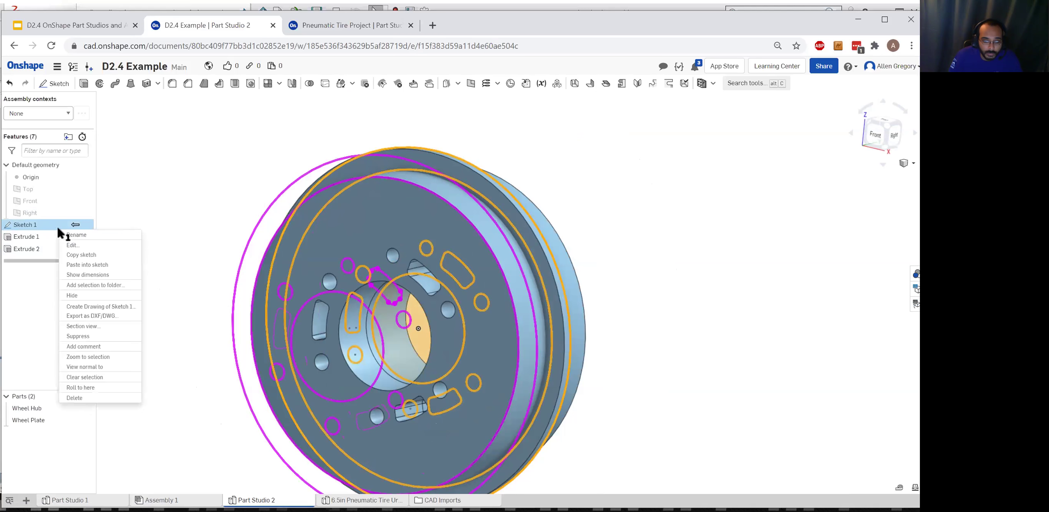
click(68, 248)
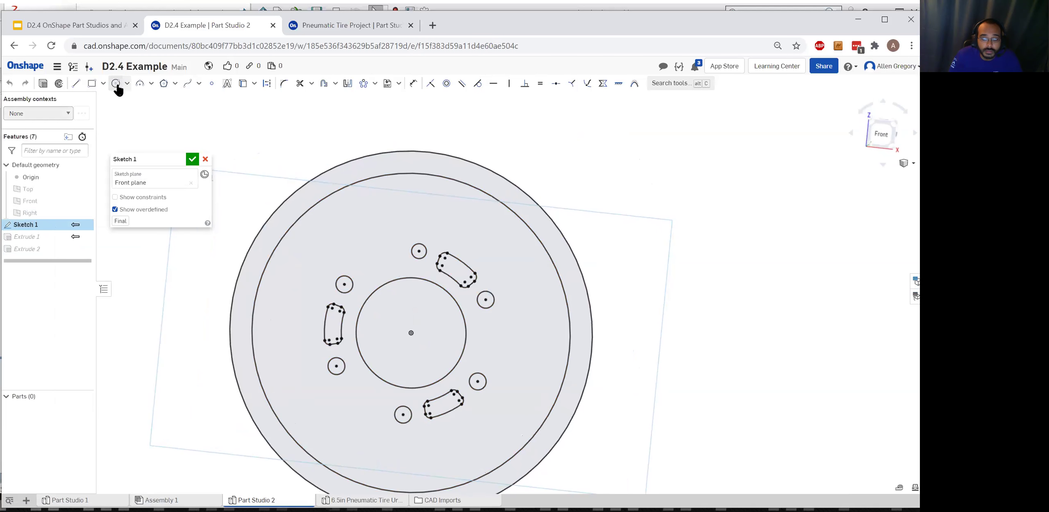
Sketch a bolt-hole circle above the center bore, with a 0.2 in diameter and its center 1.5 in from the wheel center
click(431, 210)
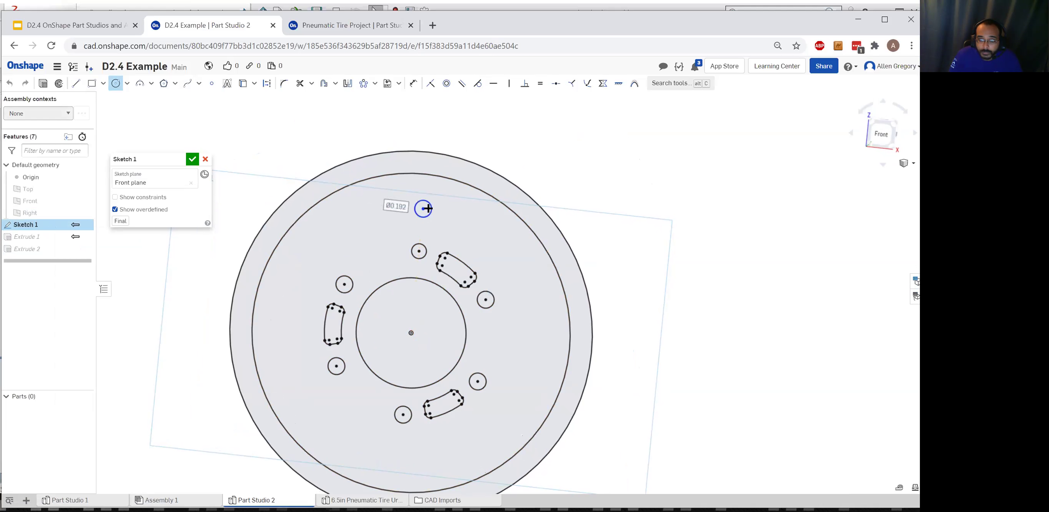
key(d)
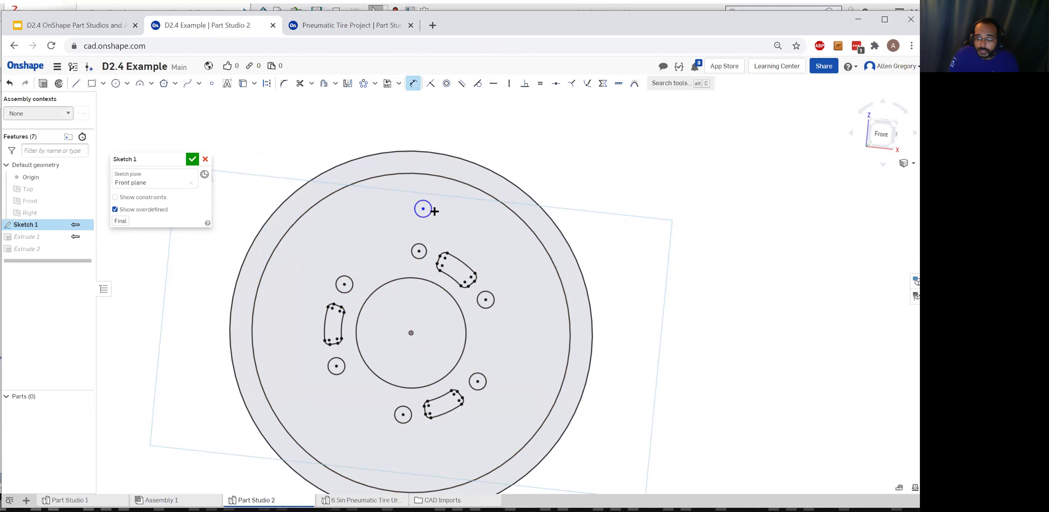
click(433, 211)
click(485, 219)
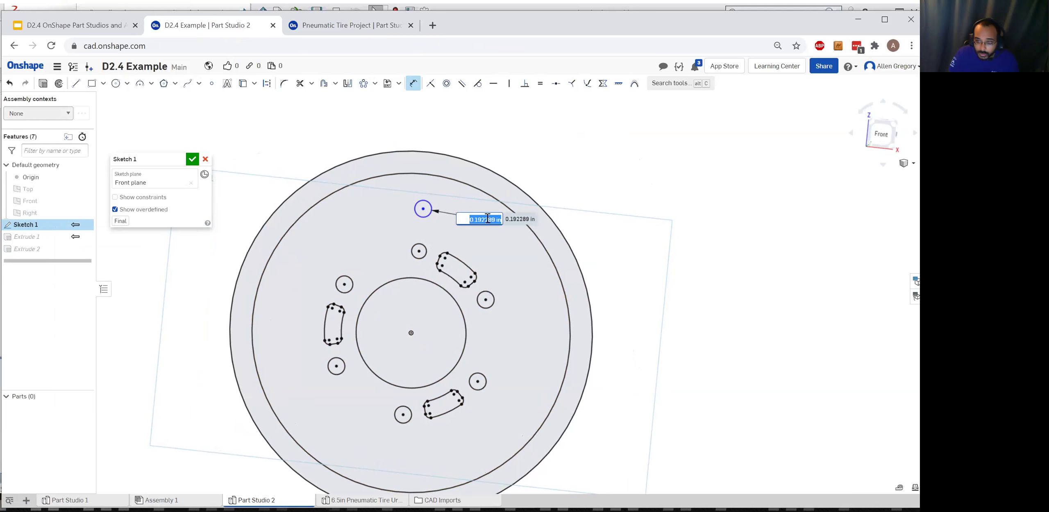
key(Return)
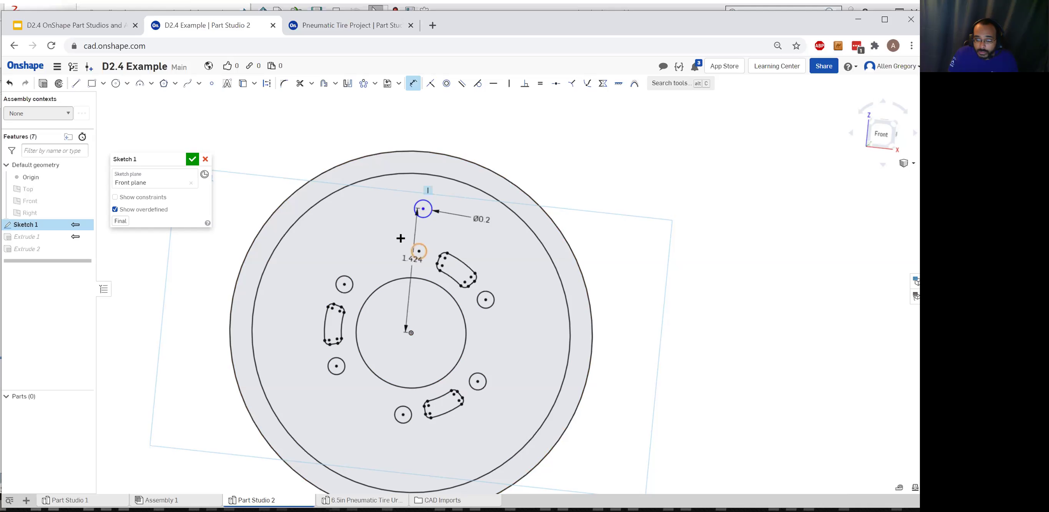
click(377, 260)
text(1.5)
key(Return)
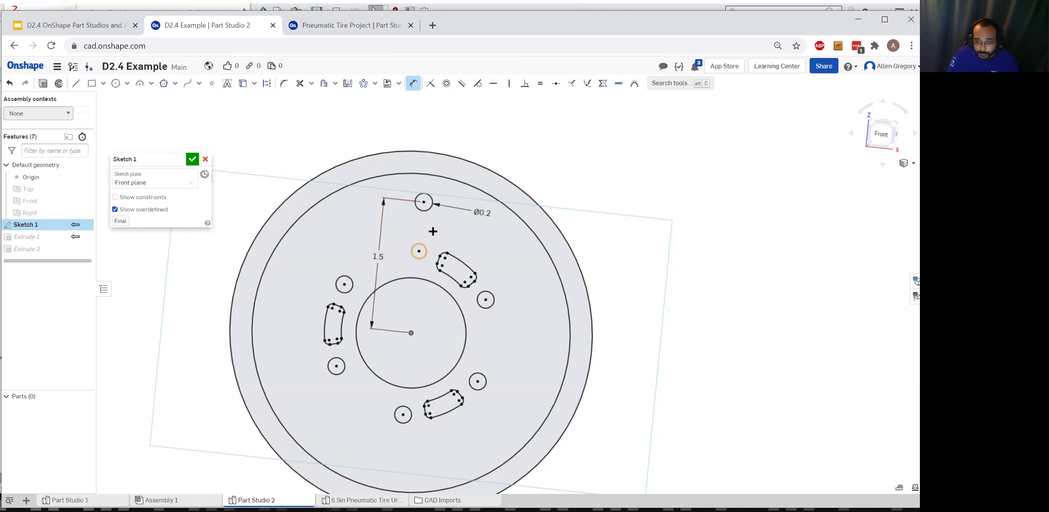
key(Escape)
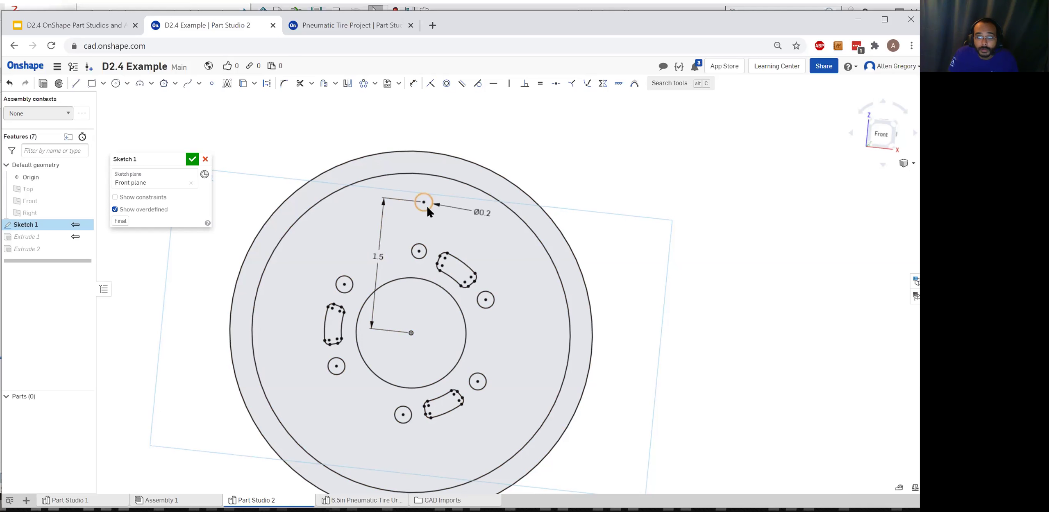
Circular-pattern the 0.2 in circle into 6 instances around the wheel center and finish the sketch
click(424, 207)
click(427, 147)
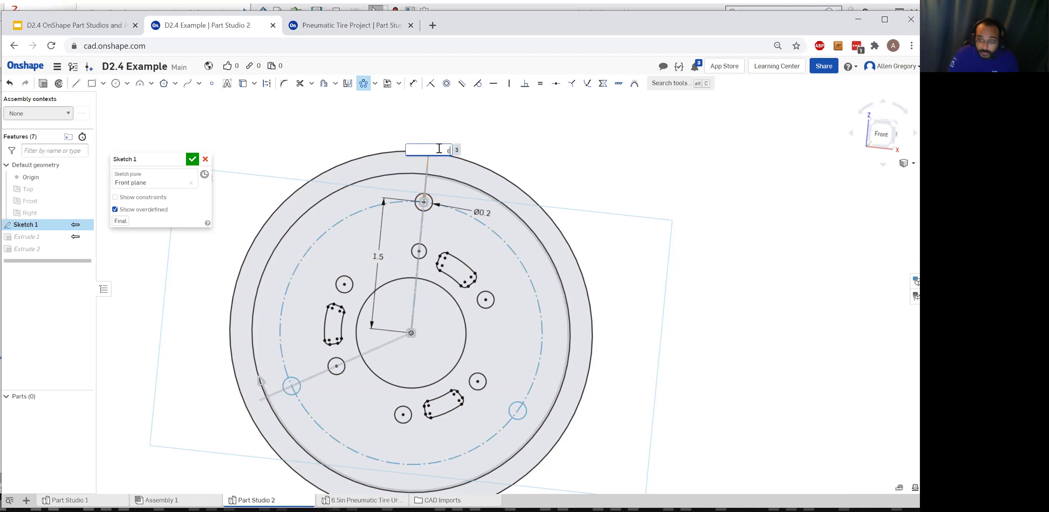
text(6)
key(Return)
click(498, 143)
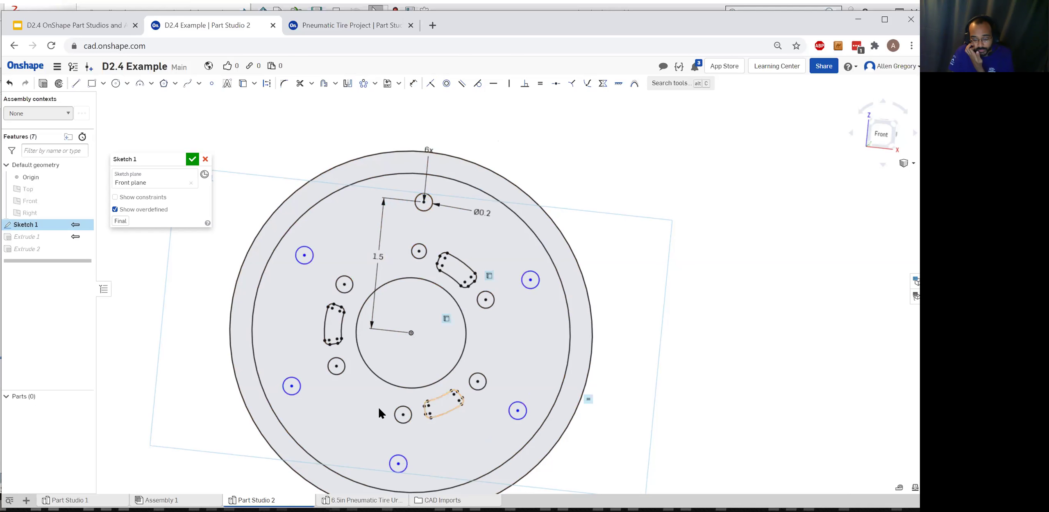
right_drag(550, 377, 542, 387)
scroll(541, 387, down, 3)
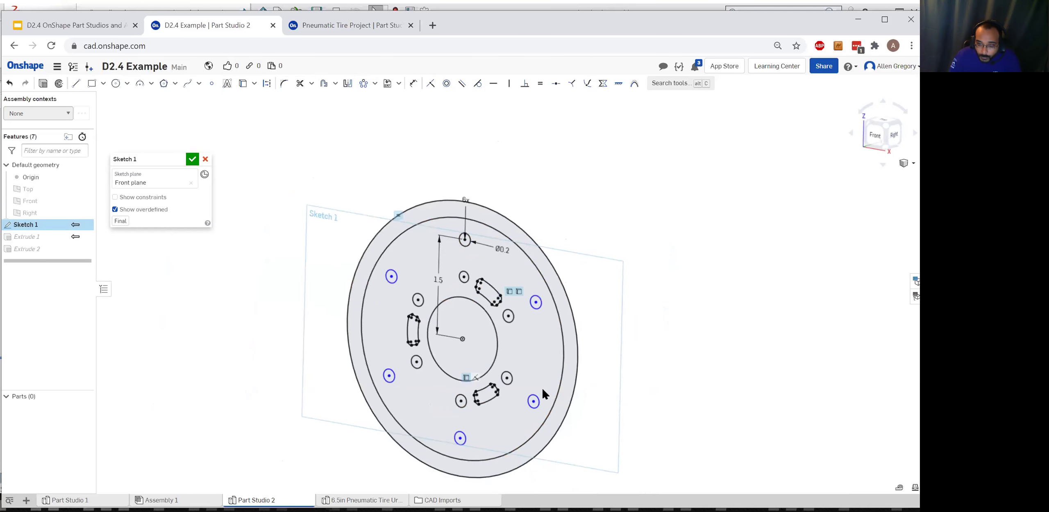
click(193, 160)
Examine the new bolt holes in the hub and plate from several angles and from the front
scroll(508, 315, up, 4)
mouse_move(506, 314)
right_down()
mouse_move(524, 318)
mouse_move(511, 324)
right_up()
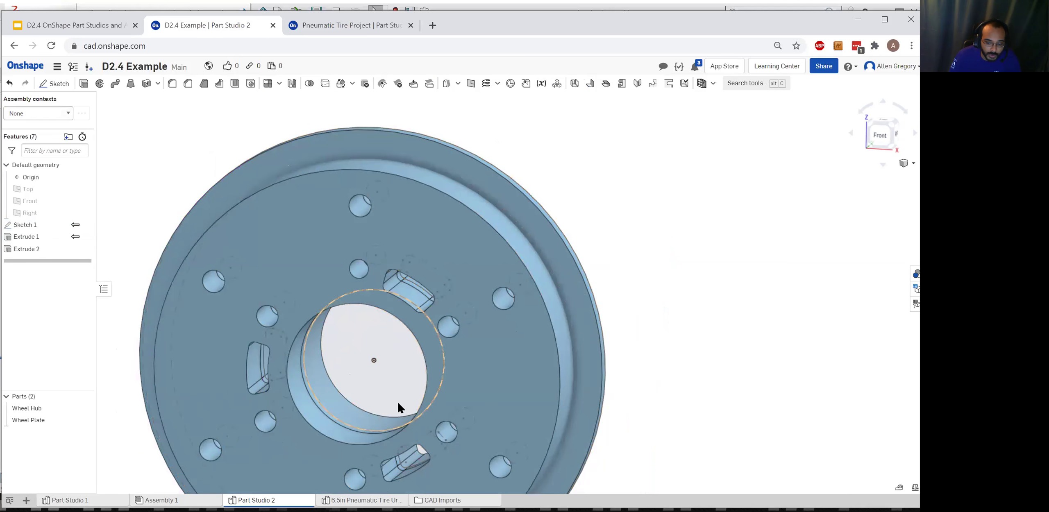
scroll(389, 424, down, 2)
mouse_move(388, 424)
right_down()
mouse_move(373, 407)
mouse_move(435, 312)
mouse_move(466, 377)
mouse_move(584, 279)
mouse_move(449, 259)
right_up()
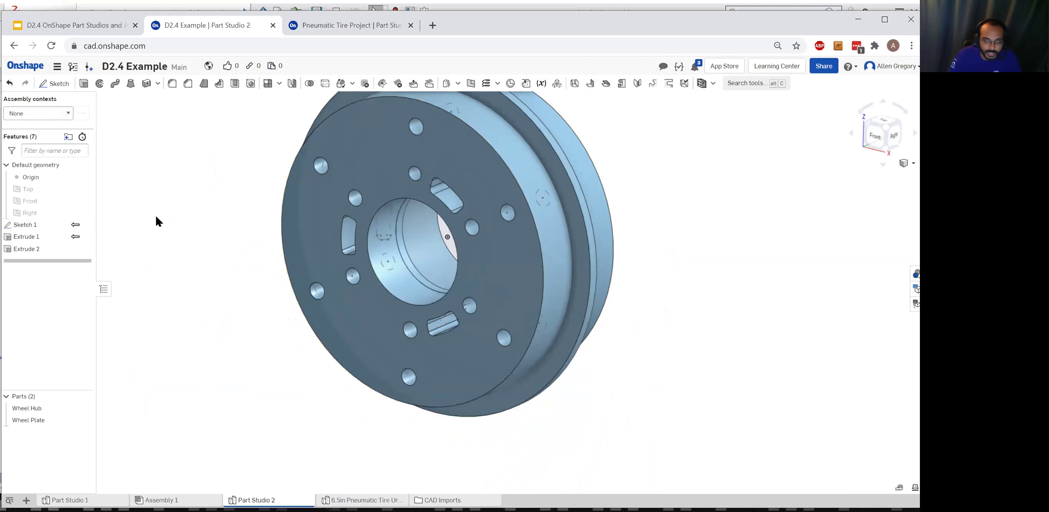
mouse_move(387, 225)
right_down()
mouse_move(405, 200)
mouse_move(400, 214)
right_up()
scroll(475, 171, up, 2)
scroll(475, 171, down, 3)
right_drag(452, 169, 357, 232)
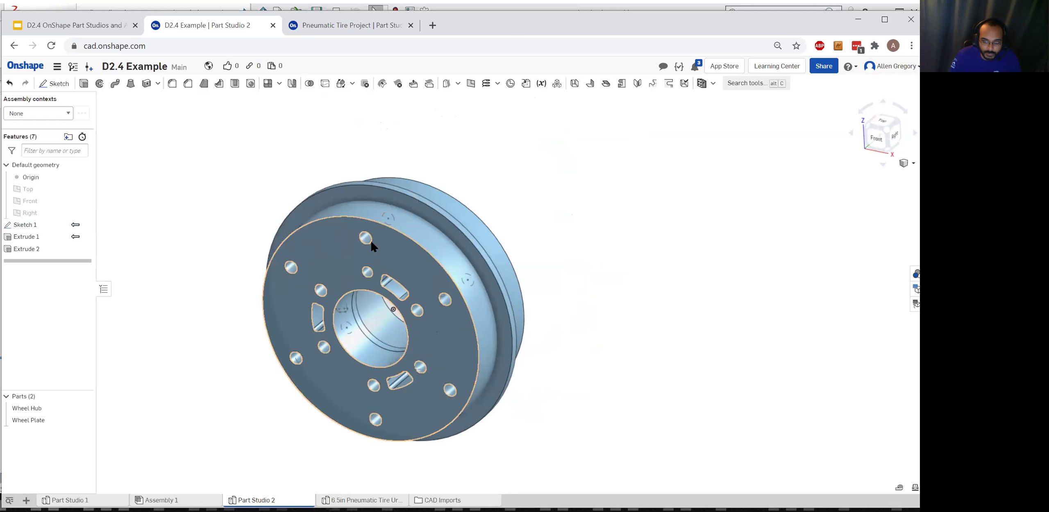
key(shift+1)
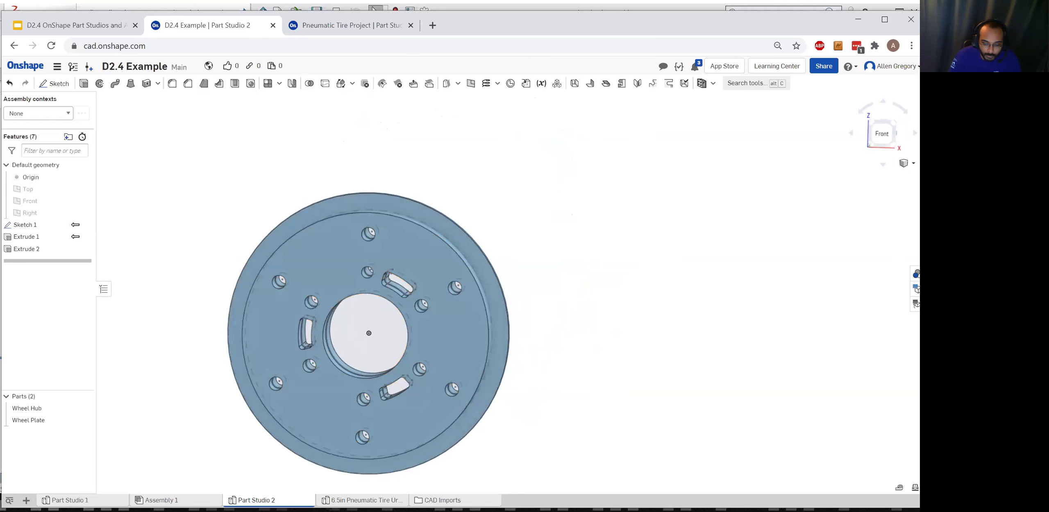
Look at the bolt holes in Assembly 1, and display Context 1 of Assembly 1 in Part Studio 2
click(161, 500)
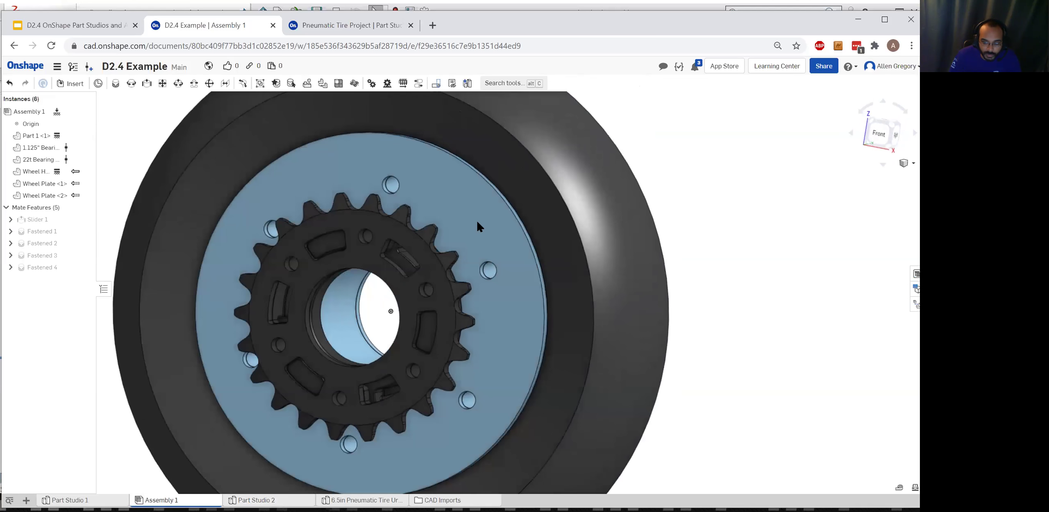
right_drag(492, 225, 435, 248)
click(267, 500)
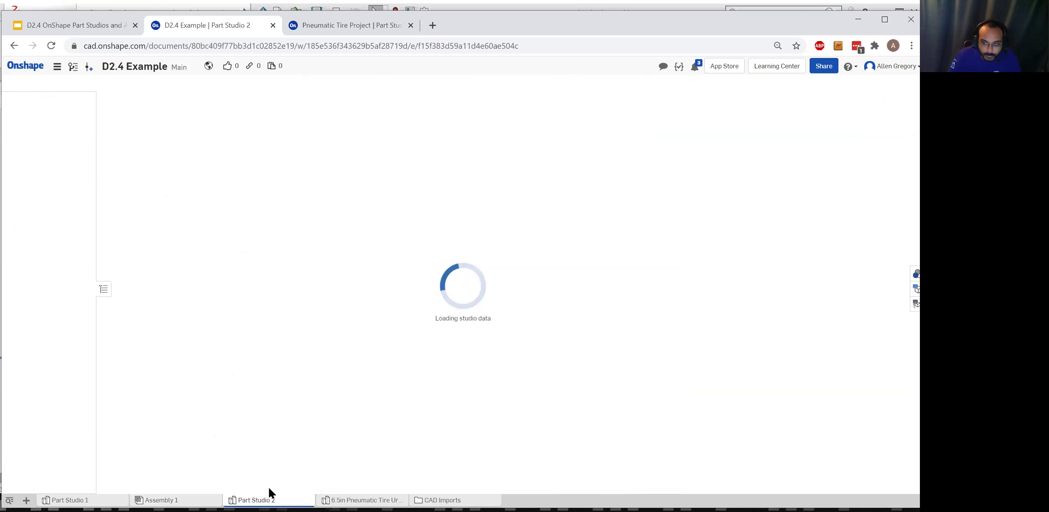
right_drag(296, 326, 264, 344)
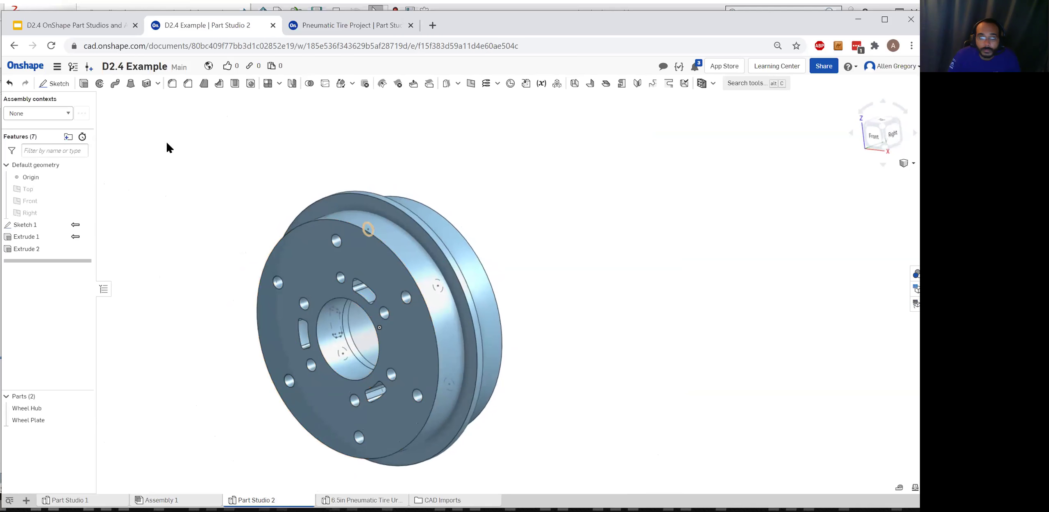
click(53, 113)
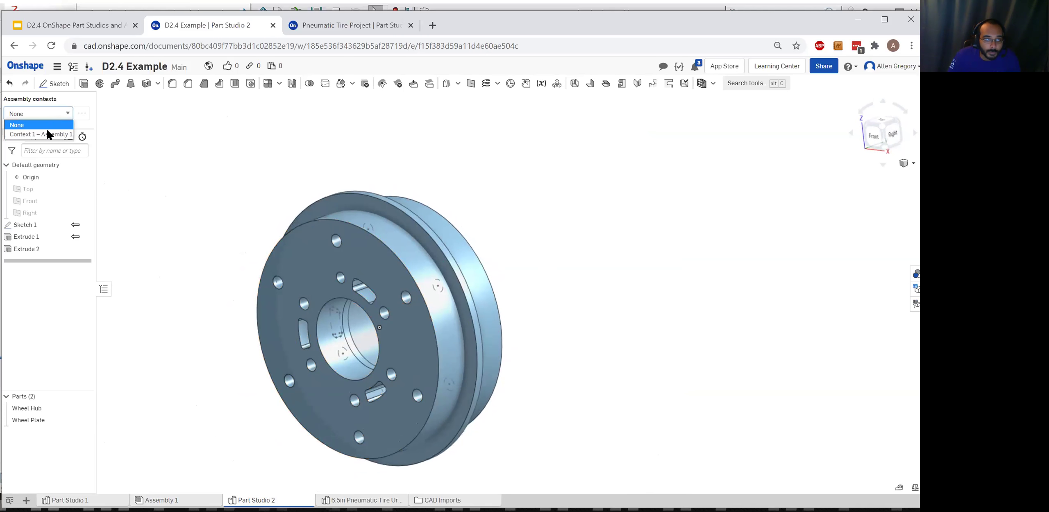
click(47, 134)
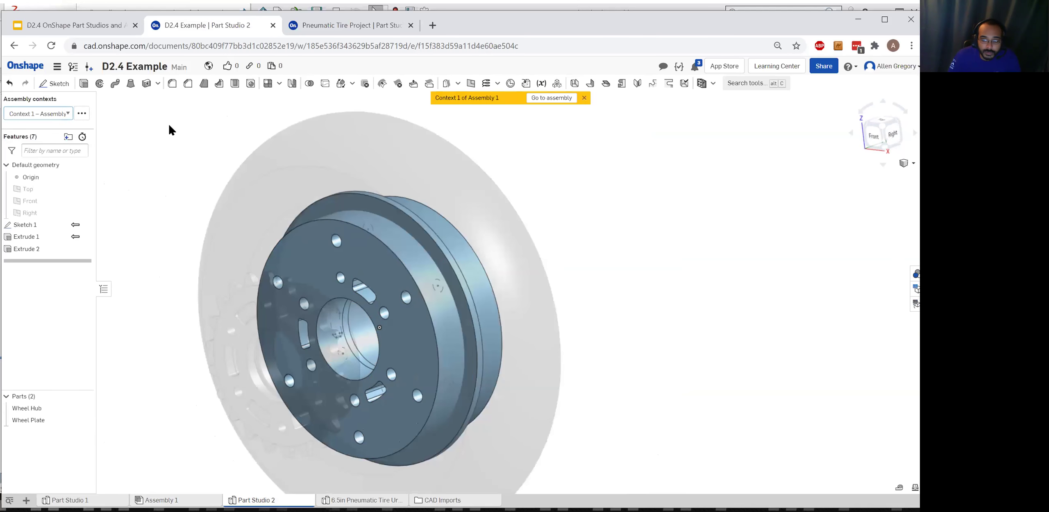
Examine the wheel hub and plate within the ghosted tire and sprocket of the assembly context, from several angles and from the front
scroll(386, 326, up, 3)
scroll(385, 327, down, 5)
right_drag(385, 326, 446, 127)
click(83, 115)
click(70, 139)
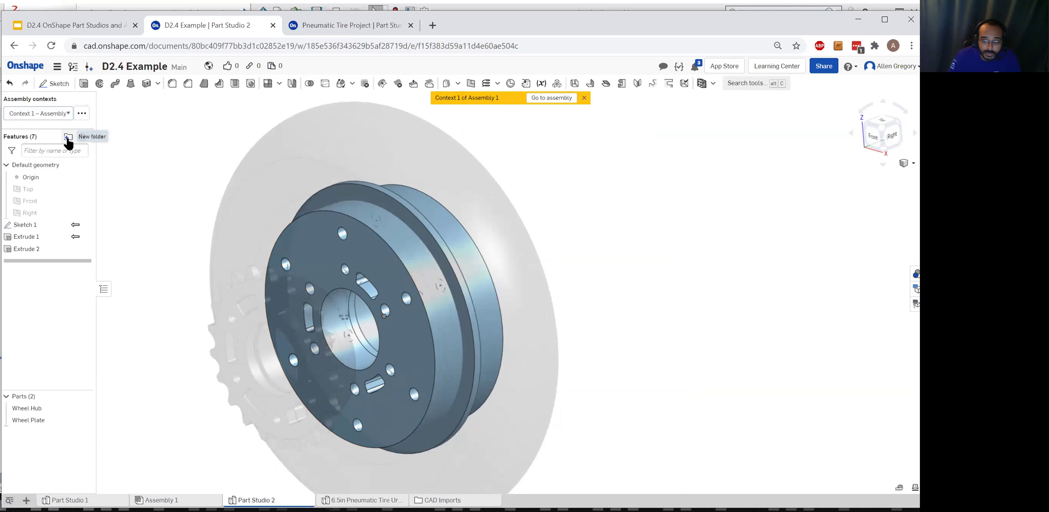
key(shift+1)
right_drag(428, 250, 326, 324)
mouse_move(372, 346)
right_down()
mouse_move(341, 330)
mouse_move(369, 346)
right_up()
Go to Assembly 1 and examine the plate's bolt holes around the sprocket and the complete wheel from several angles
click(162, 501)
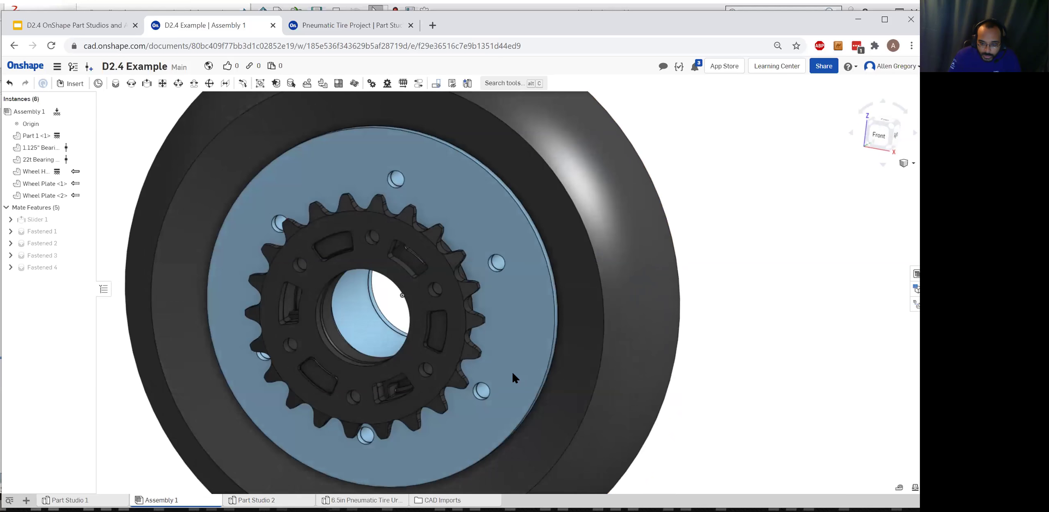
scroll(510, 372, down, 5)
right_drag(510, 372, 463, 344)
right_drag(412, 363, 436, 356)
scroll(451, 318, up, 3)
right_drag(451, 318, 497, 310)
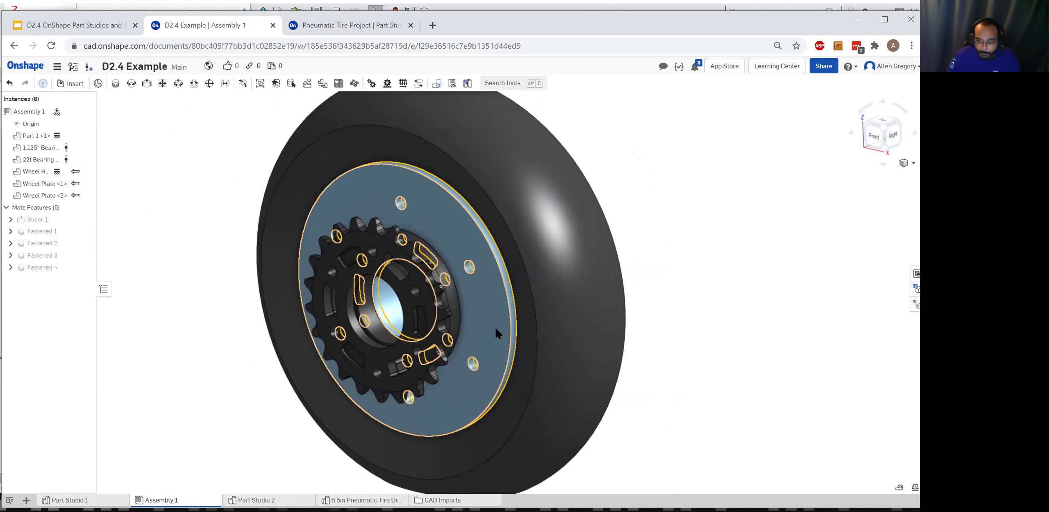
scroll(495, 327, down, 3)
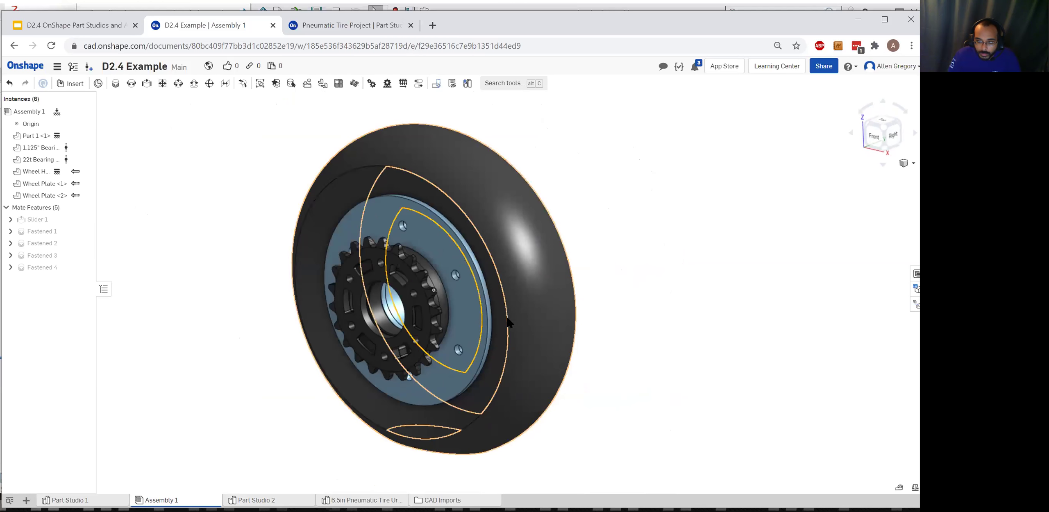
right_drag(465, 324, 474, 319)
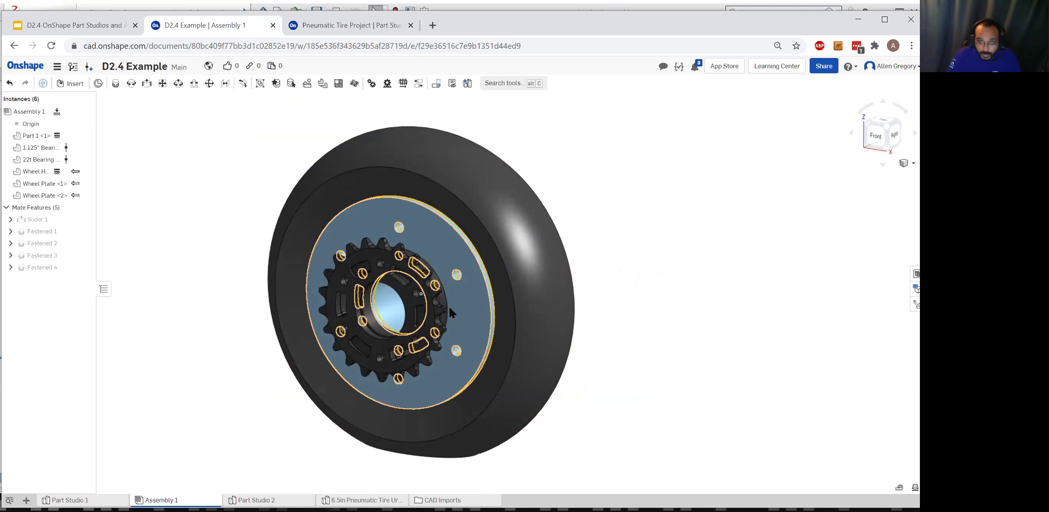